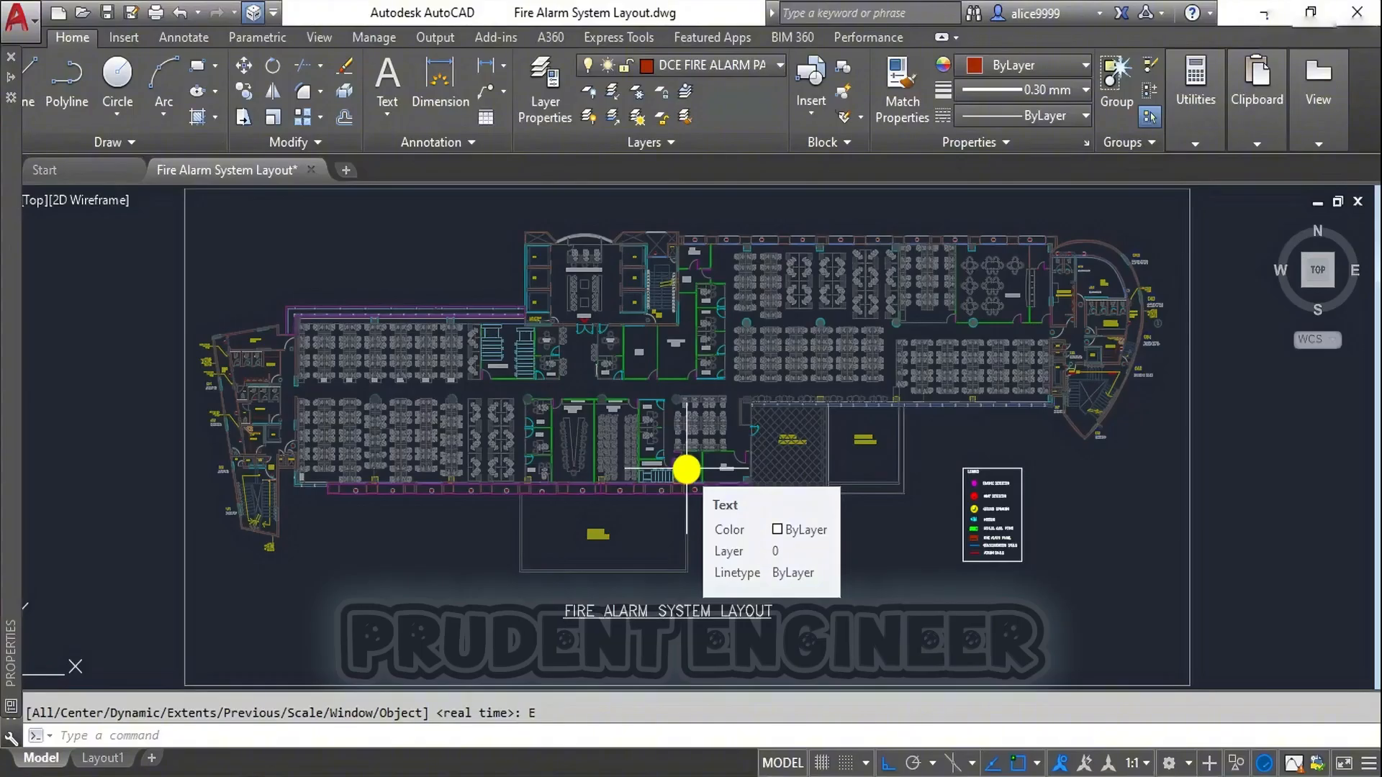
# Step: Examine the fire alarm legend from smoke detector through power cable, and return to the complete floor layout
pyautogui.scroll(5, 1008, 518)
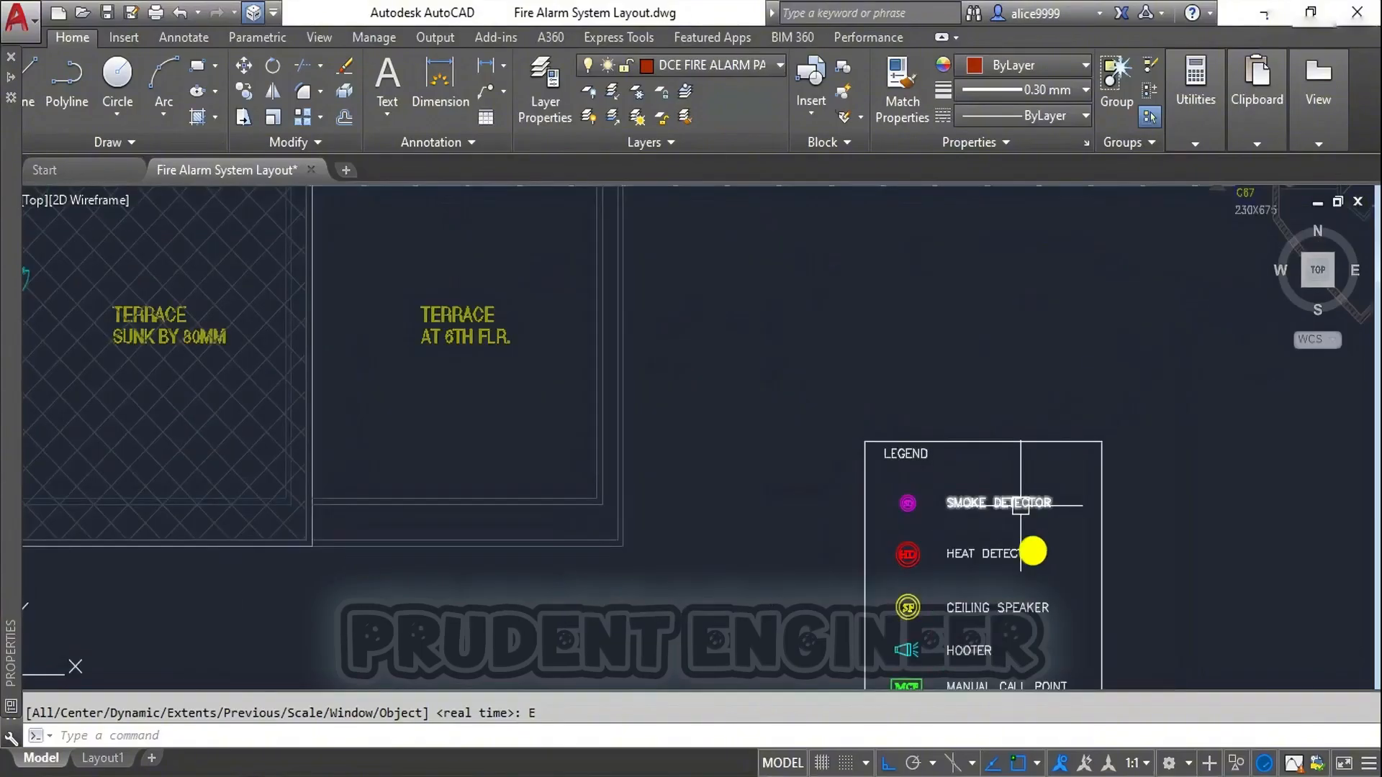
pyautogui.moveTo(1033, 549); pyautogui.dragTo(731, 451, button='middle')
pyautogui.scroll(2, 547, 556)
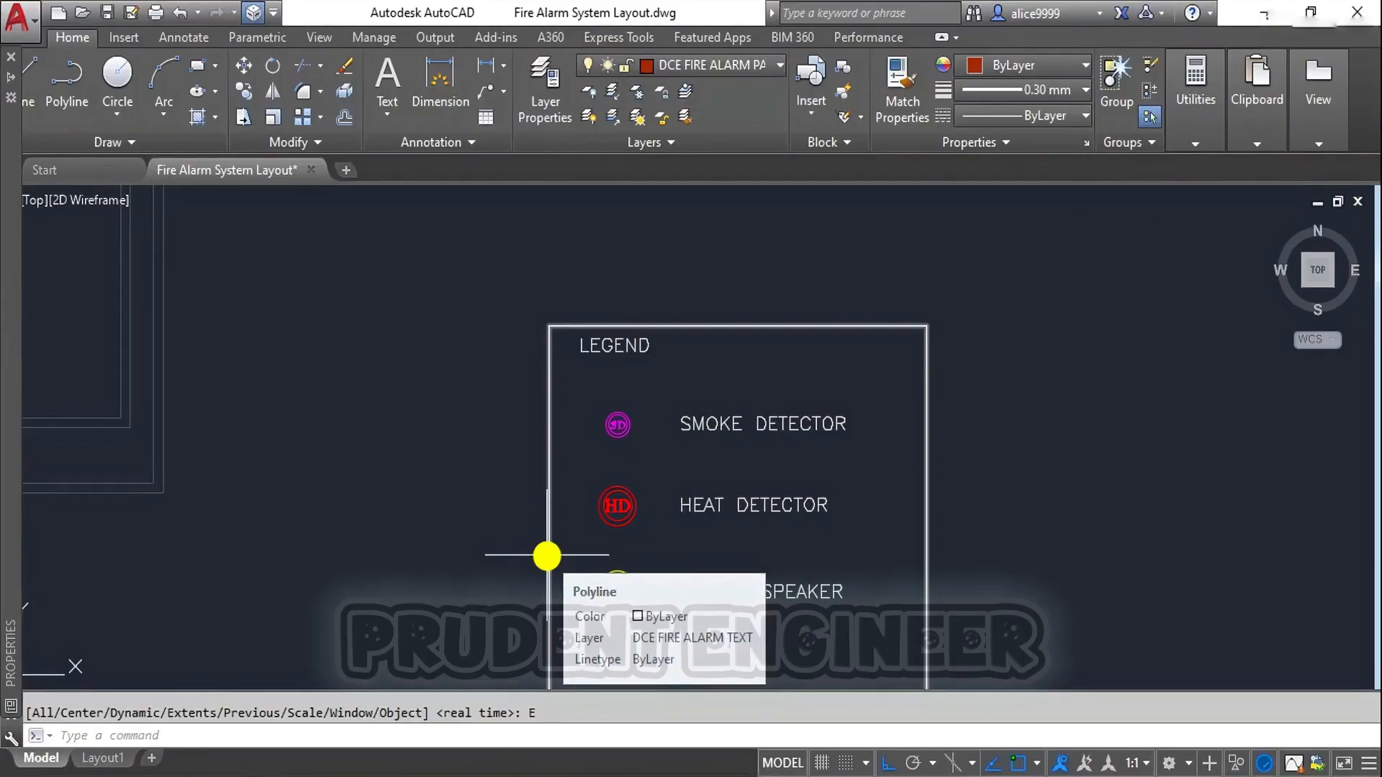
pyautogui.scroll(3, 722, 460)
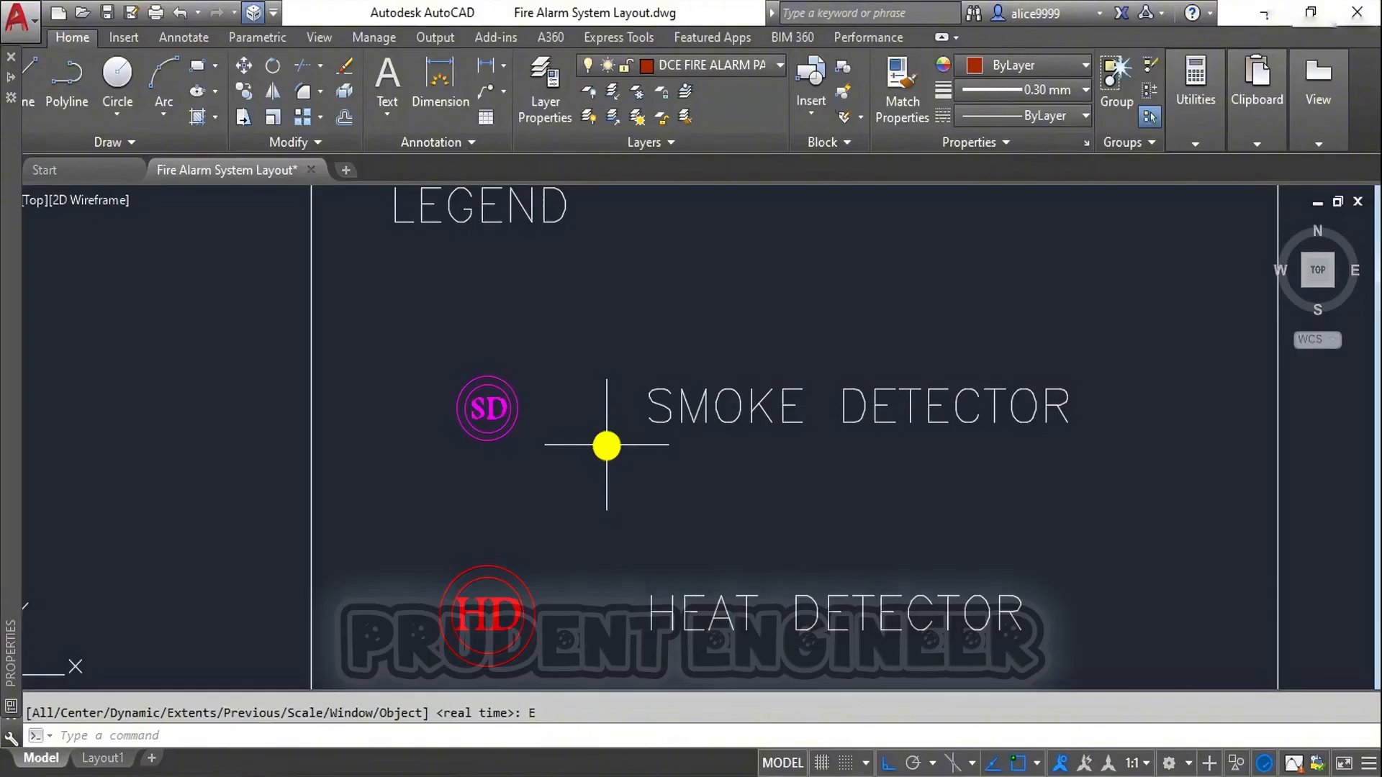
pyautogui.moveTo(703, 499); pyautogui.dragTo(703, 327, button='middle')
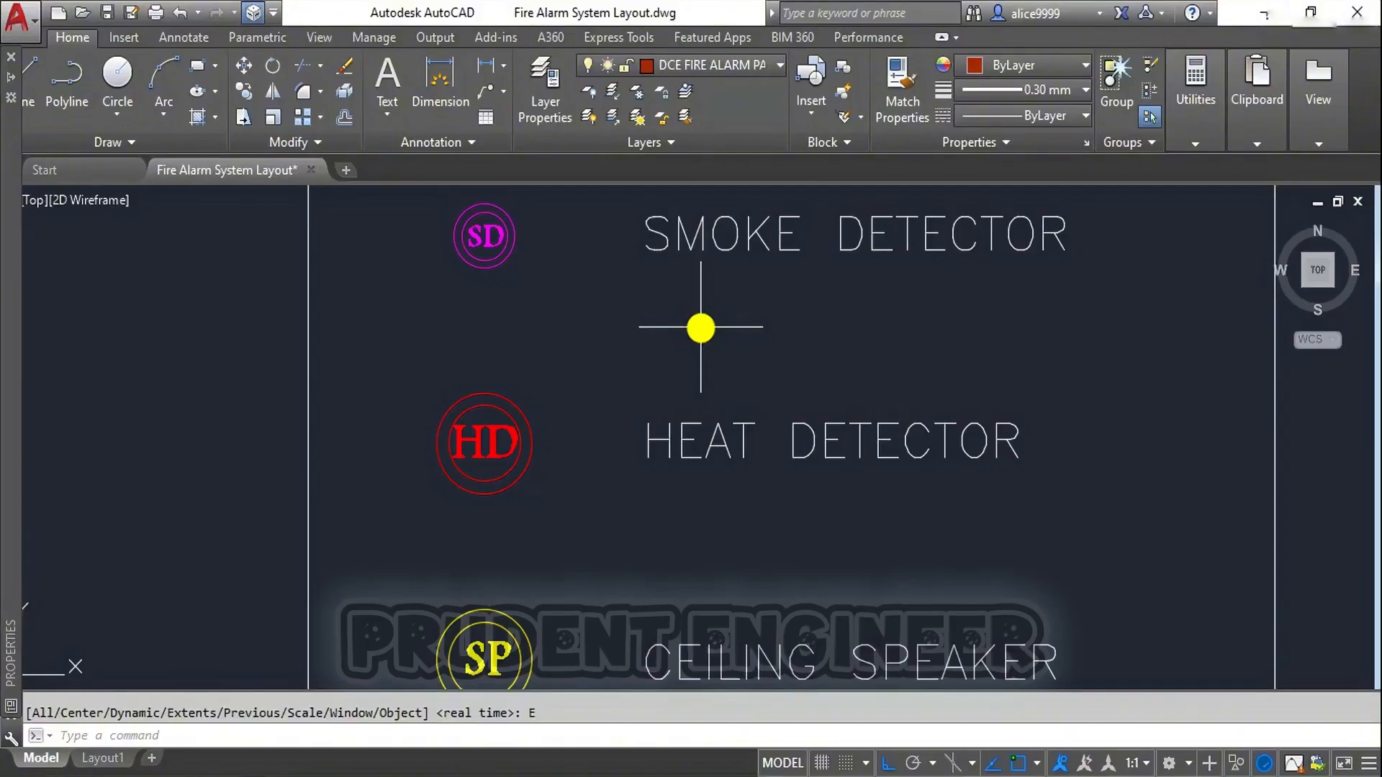
pyautogui.moveTo(692, 541); pyautogui.dragTo(737, 349, button='middle')
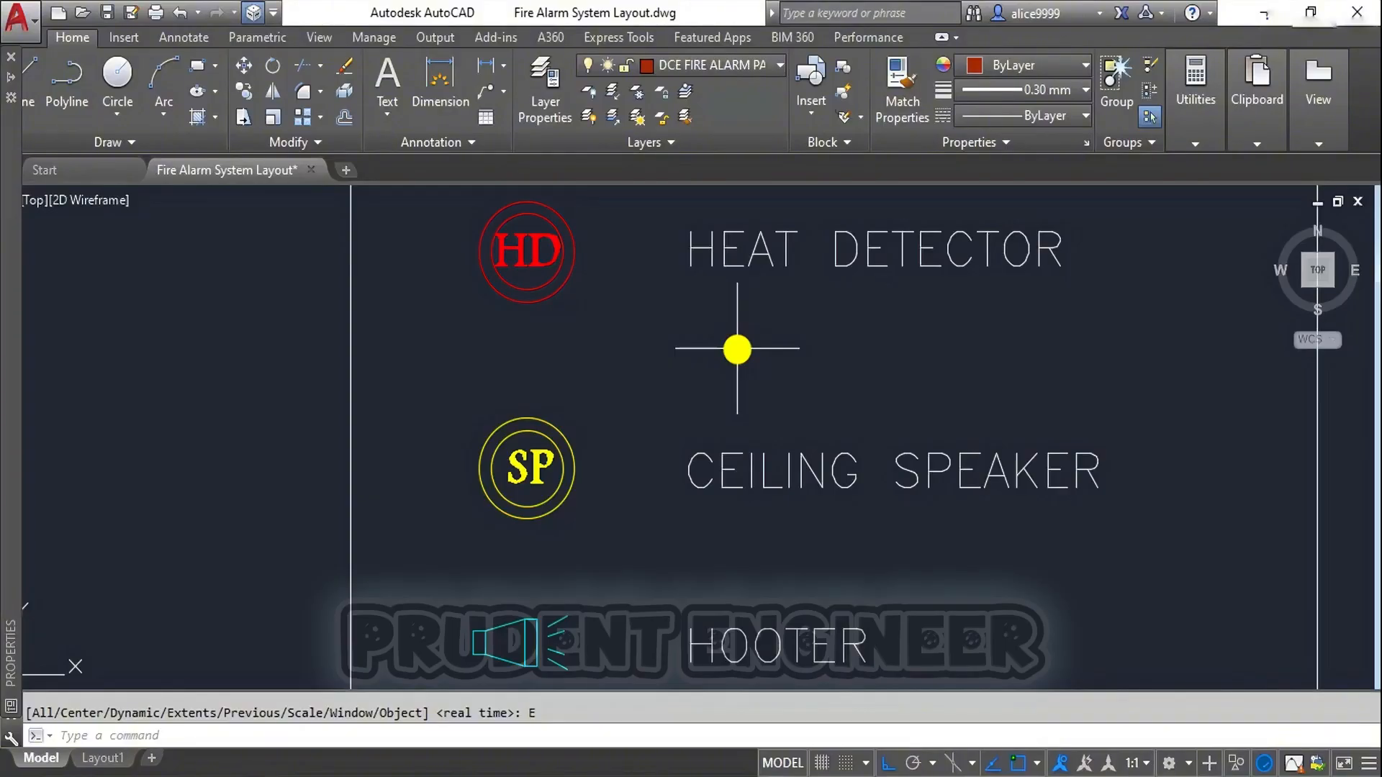
pyautogui.moveTo(804, 487); pyautogui.dragTo(859, 366, button='middle')
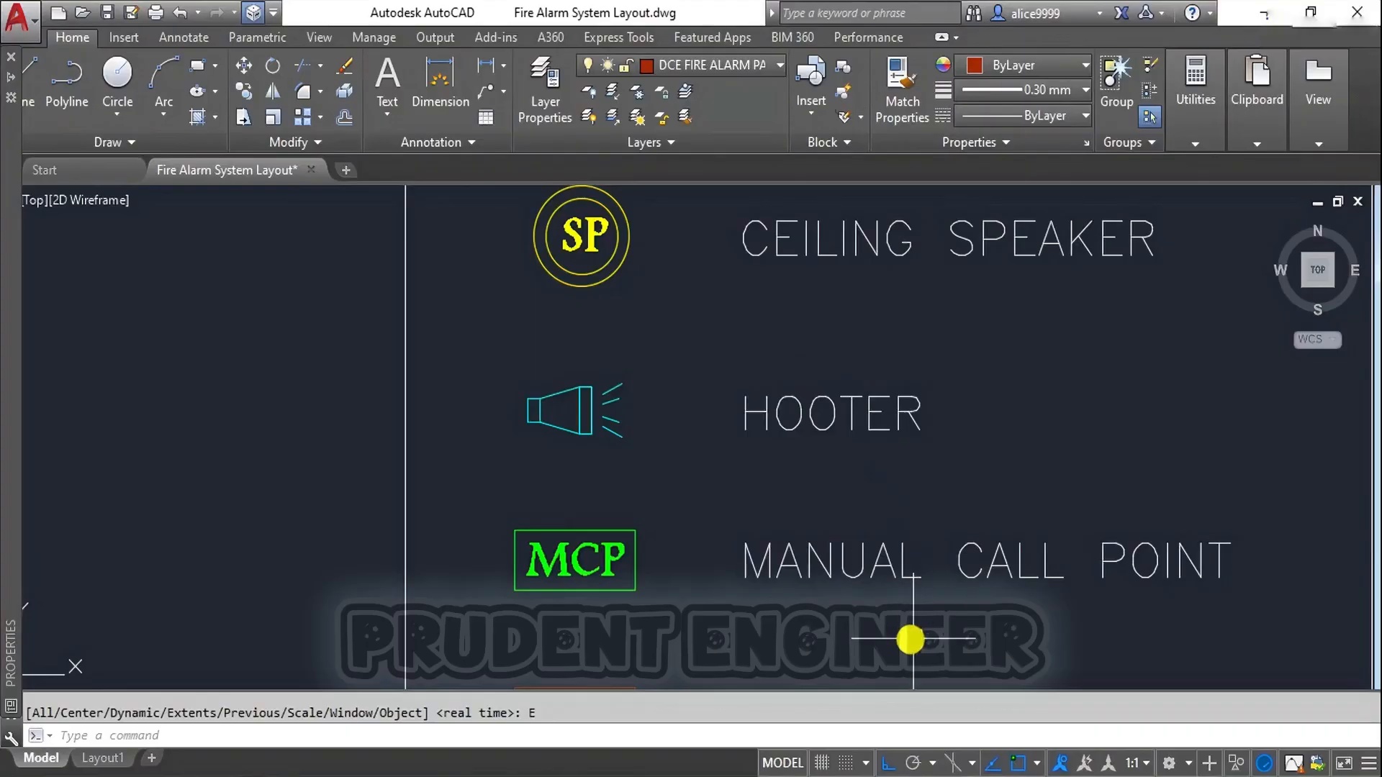
pyautogui.moveTo(910, 638); pyautogui.dragTo(816, 525, button='middle')
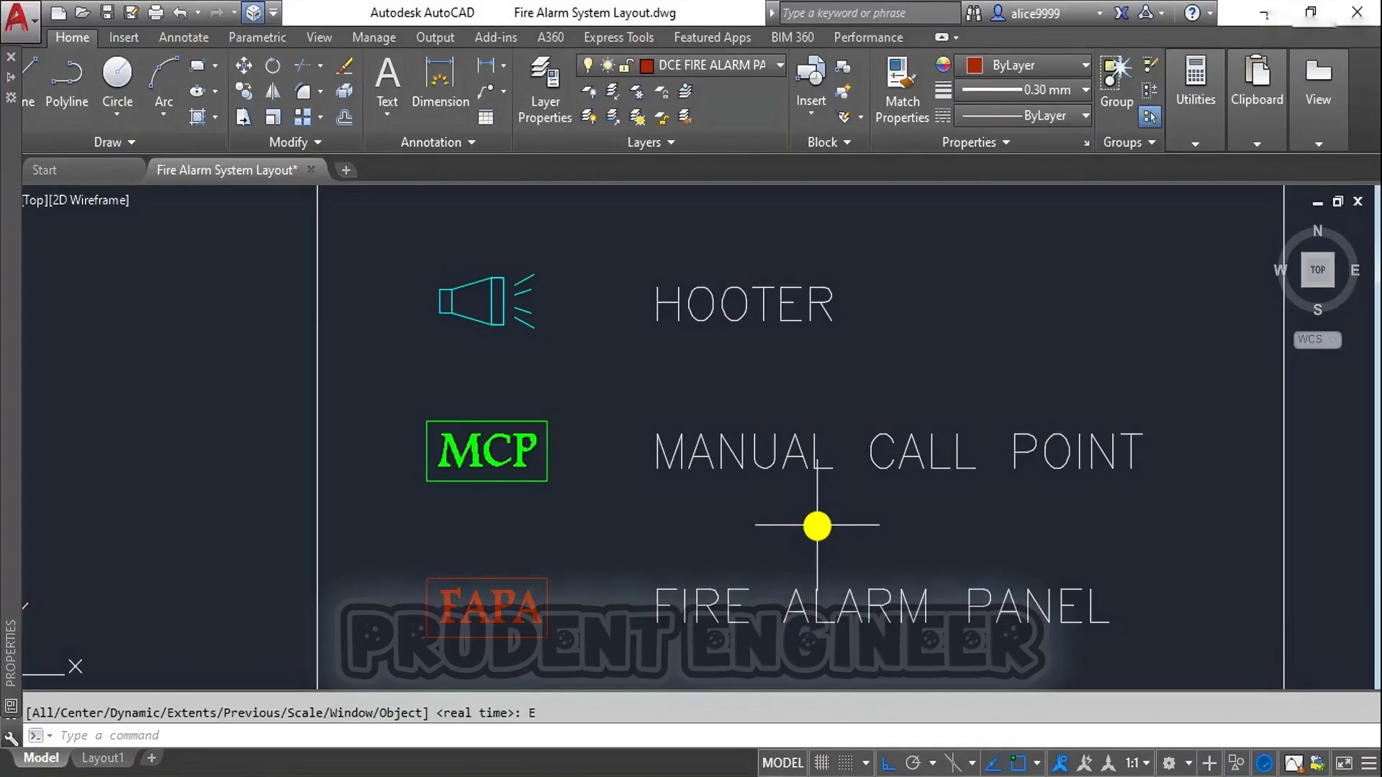
pyautogui.moveTo(794, 583); pyautogui.dragTo(809, 452, button='middle')
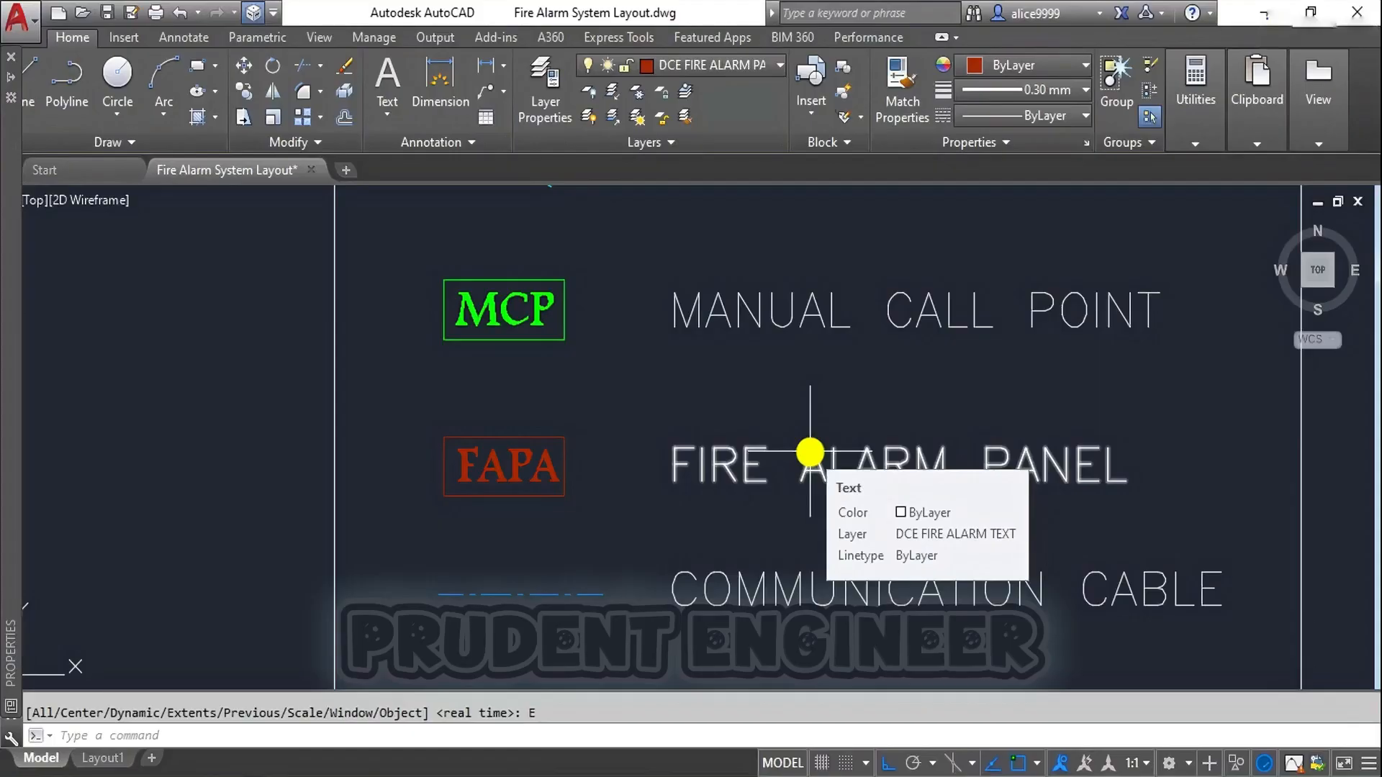
pyautogui.moveTo(691, 590); pyautogui.dragTo(629, 420, button='middle')
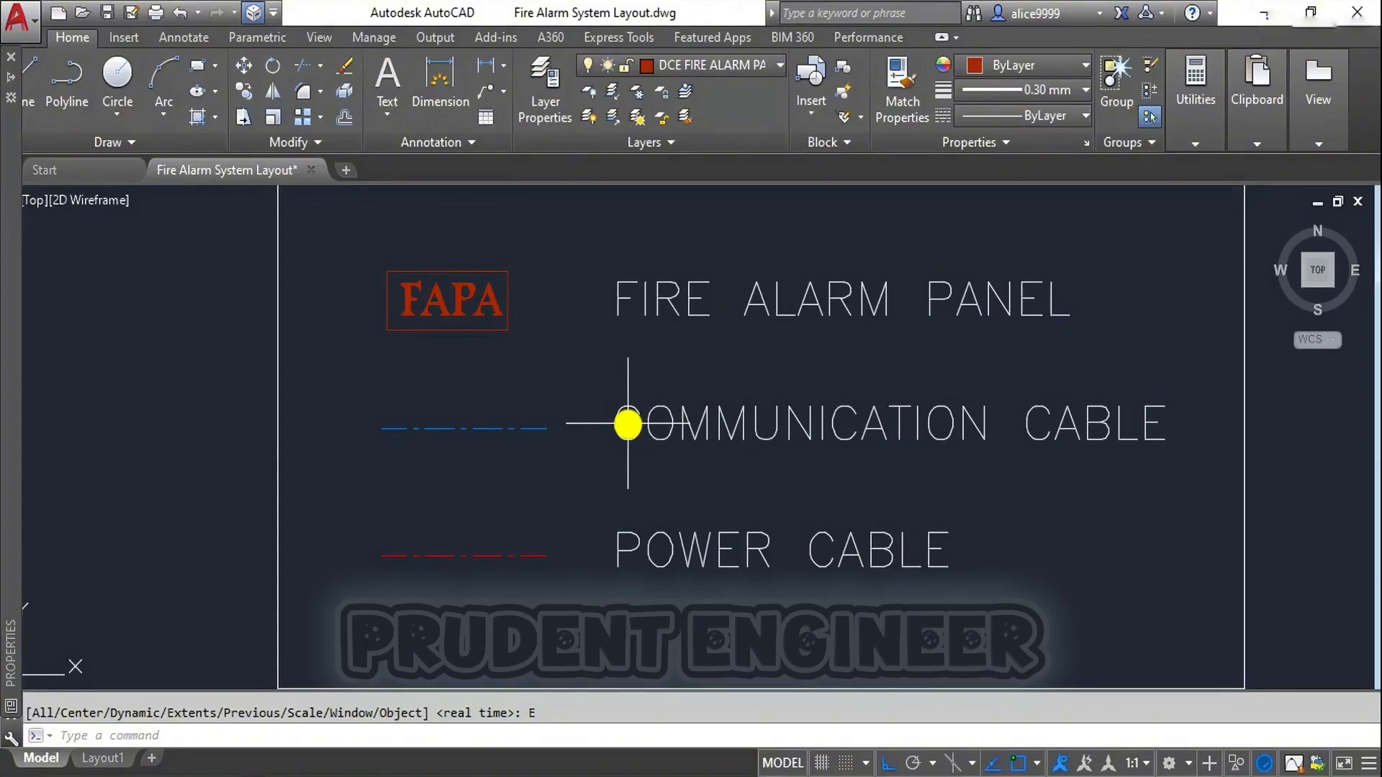
pyautogui.moveTo(801, 508); pyautogui.dragTo(850, 405, button='middle')
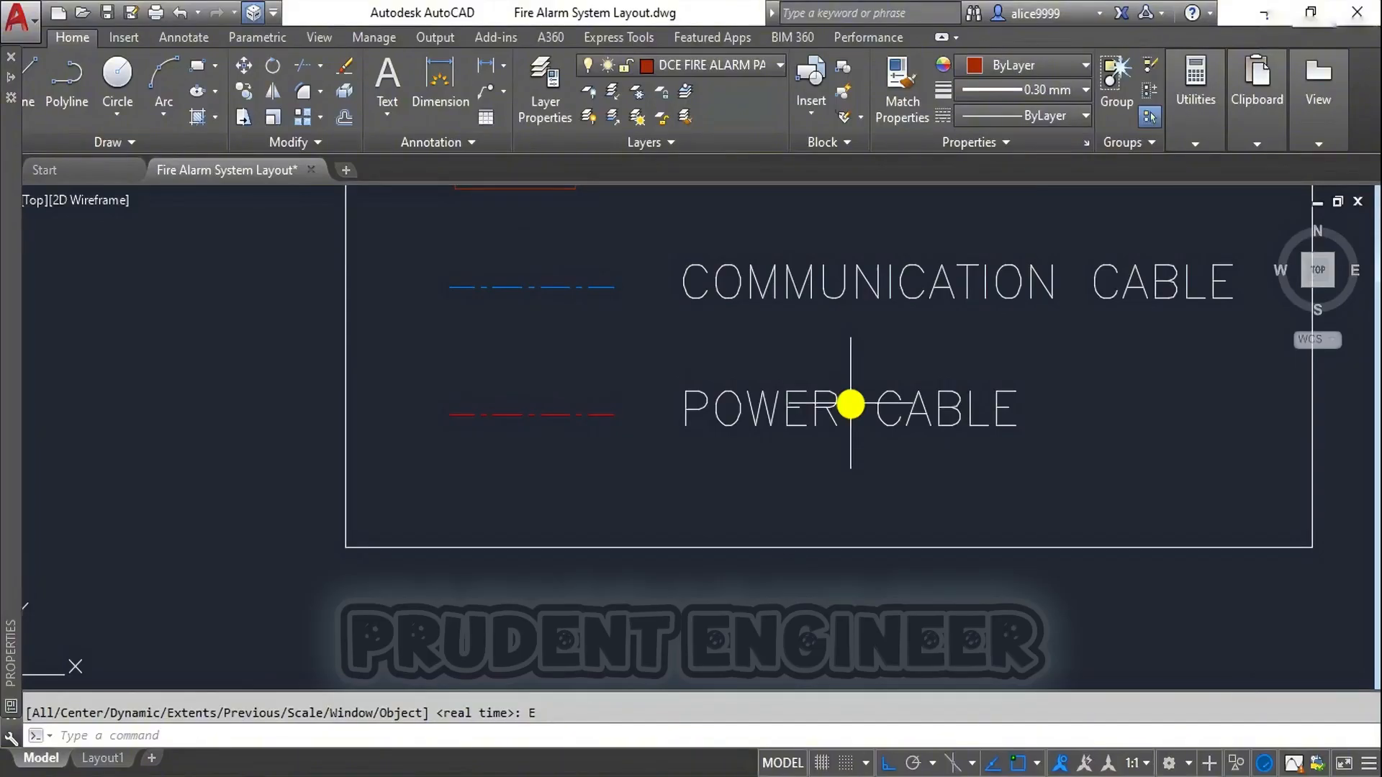
pyautogui.write('z')
pyautogui.press('Return')
pyautogui.write('e')
pyautogui.press('Return')
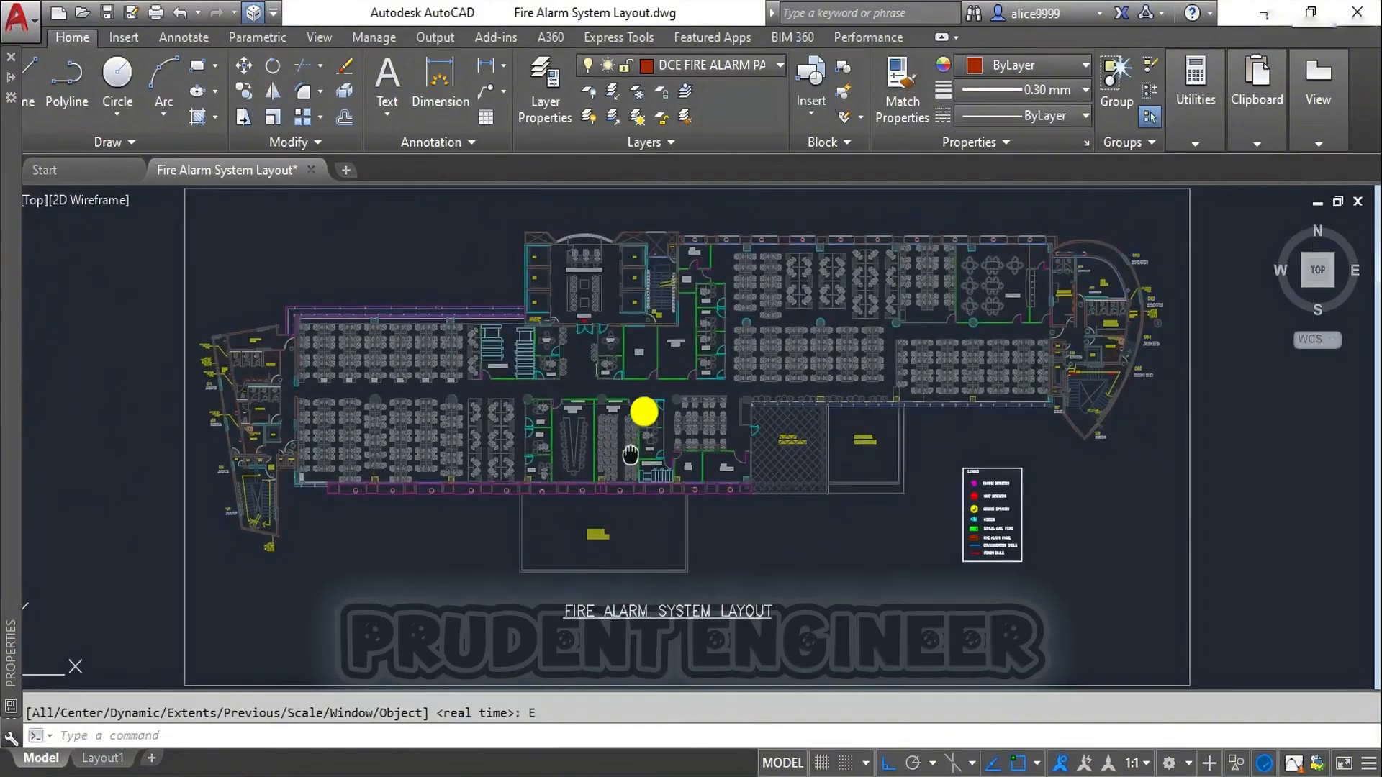
pyautogui.moveTo(630, 455); pyautogui.dragTo(644, 407, button='middle')
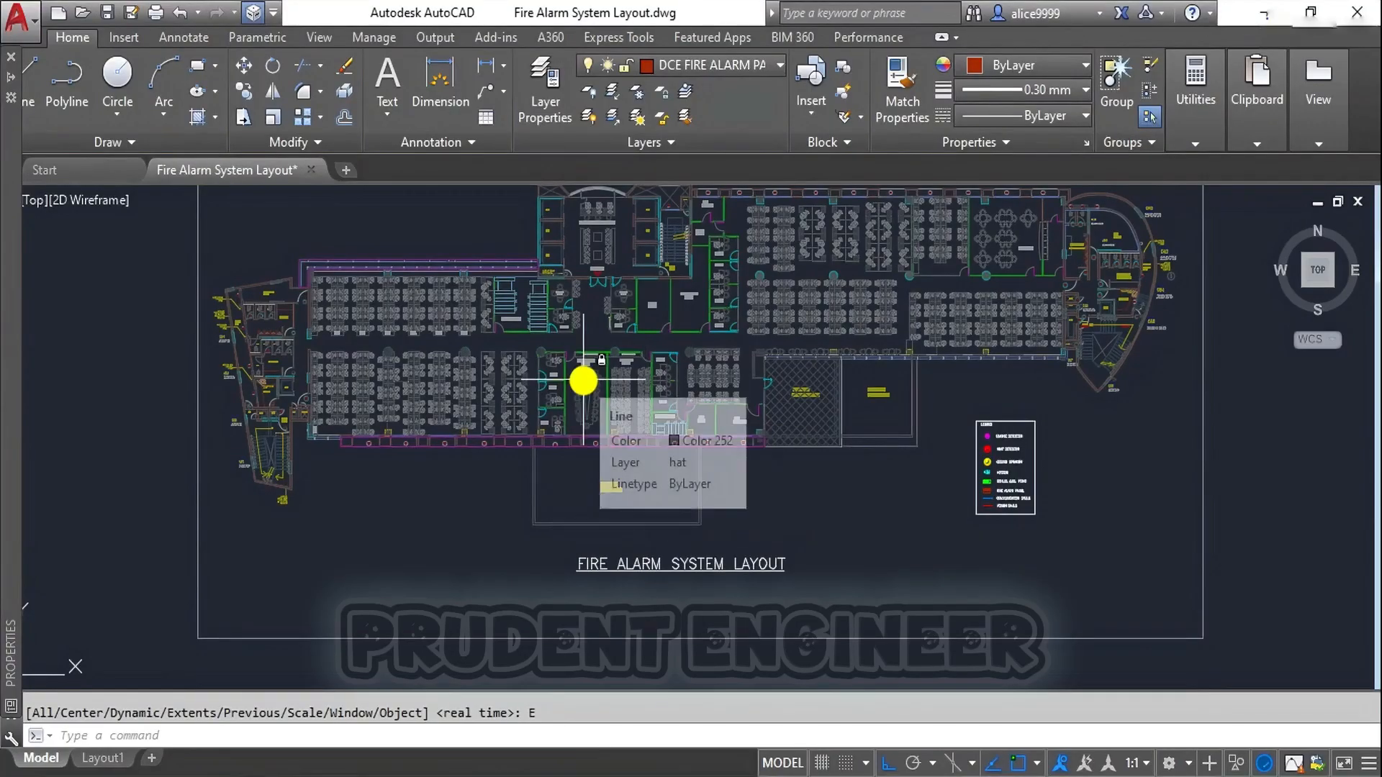
pyautogui.moveTo(434, 391); pyautogui.dragTo(511, 426, button='middle')
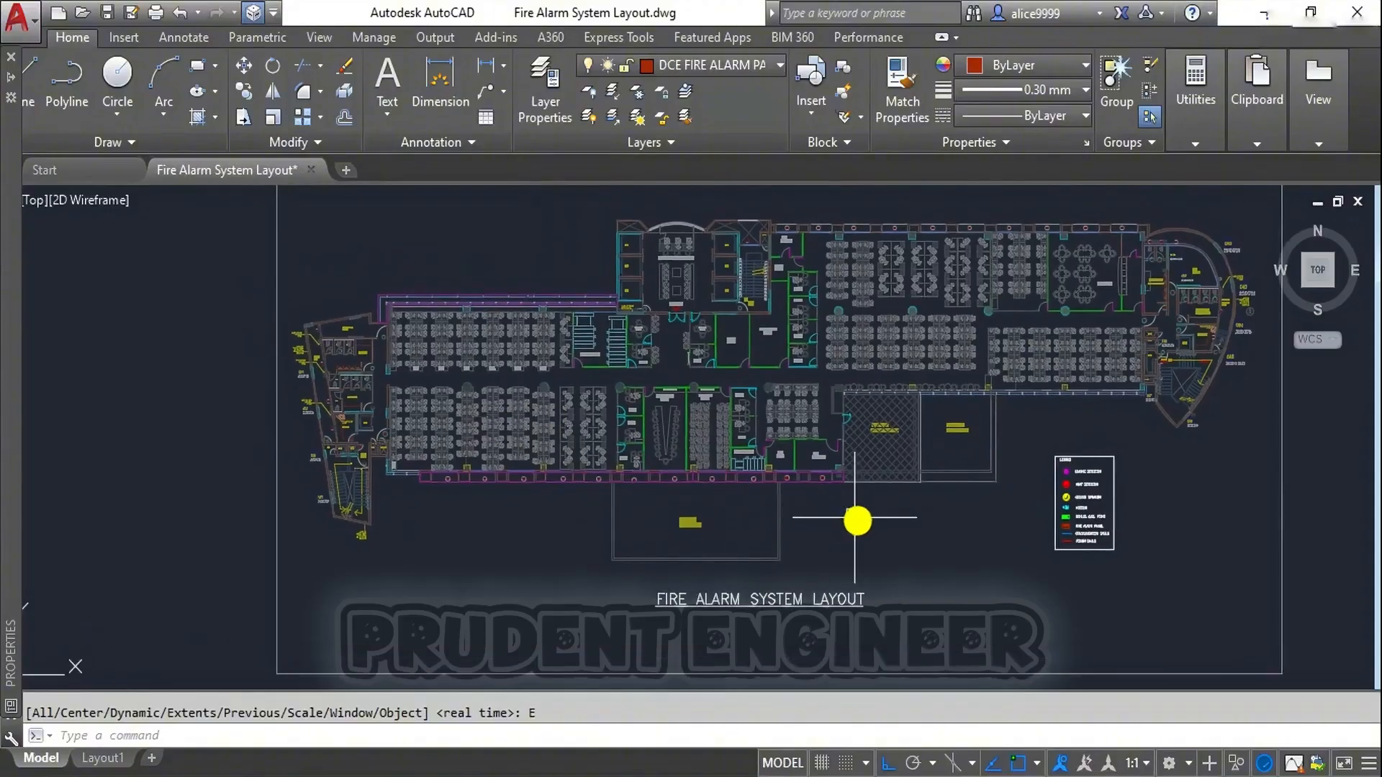
# Step: Copy the smoke detector symbol from the legend freely into the workstation area beside the electrical room, with Ortho off
pyautogui.scroll(8, 1108, 460)
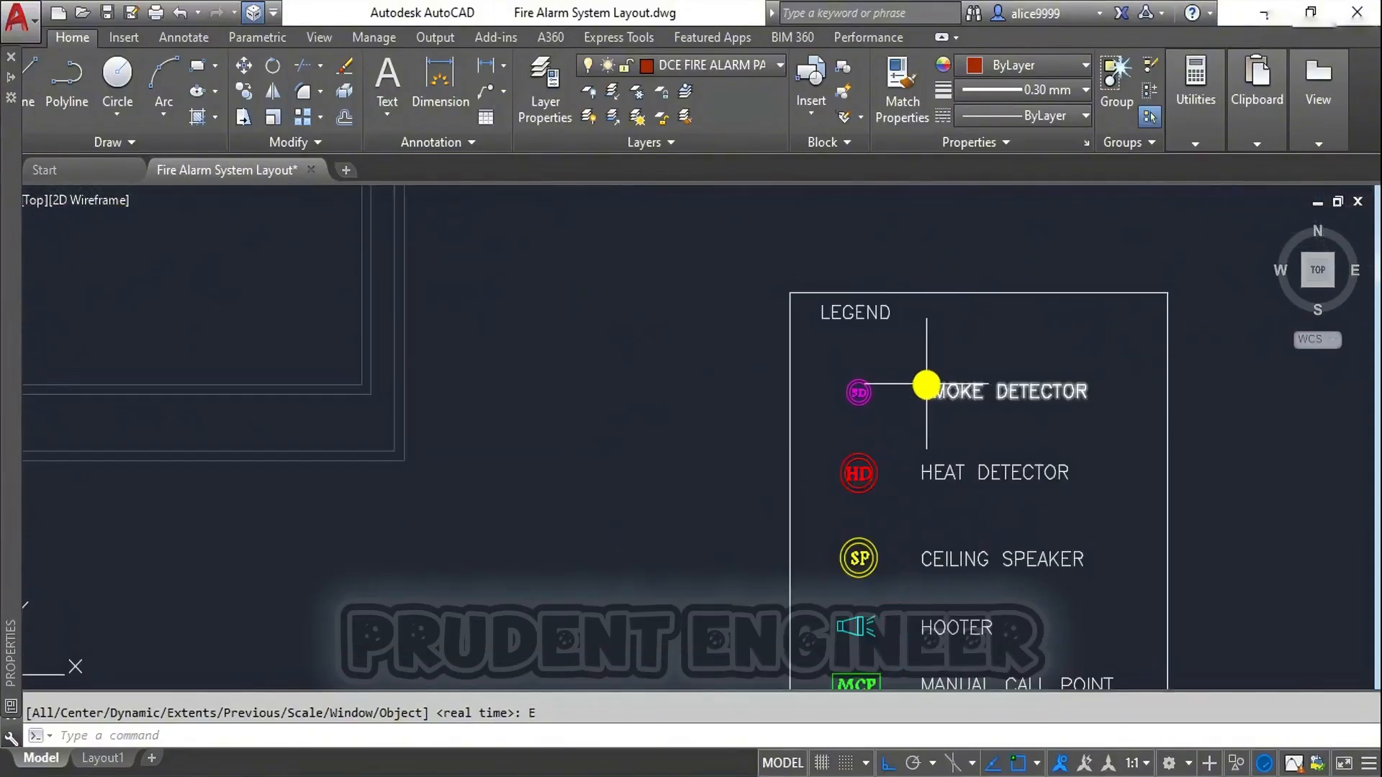
pyautogui.press('Escape')
pyautogui.click(860, 393)
pyautogui.press('Return')
pyautogui.click(893, 431)
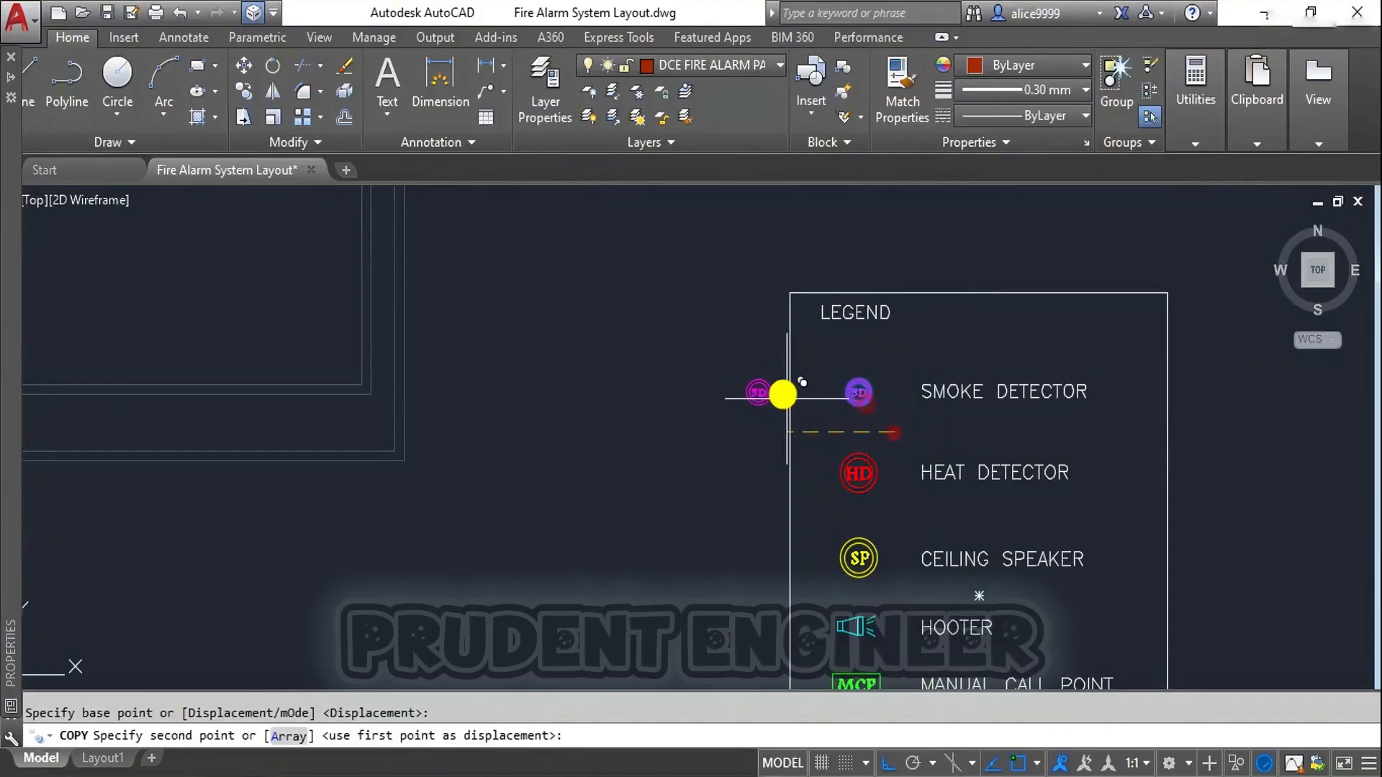
pyautogui.moveTo(545, 368); pyautogui.dragTo(1043, 565, button='middle')
pyautogui.scroll(-4, 1029, 547)
pyautogui.press('F8')
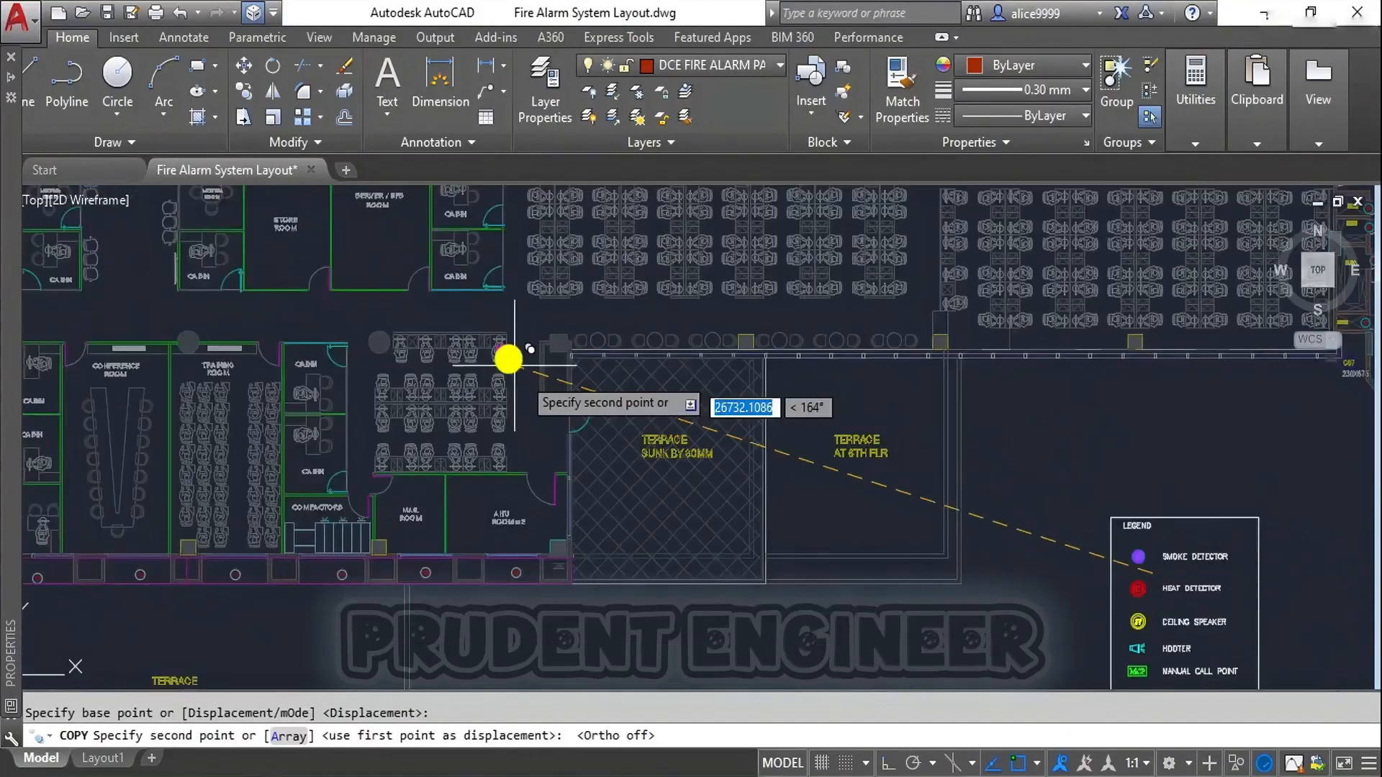
pyautogui.moveTo(509, 358); pyautogui.dragTo(1055, 629, button='middle')
pyautogui.moveTo(507, 456); pyautogui.dragTo(1101, 456, button='middle')
pyautogui.scroll(3, 597, 473)
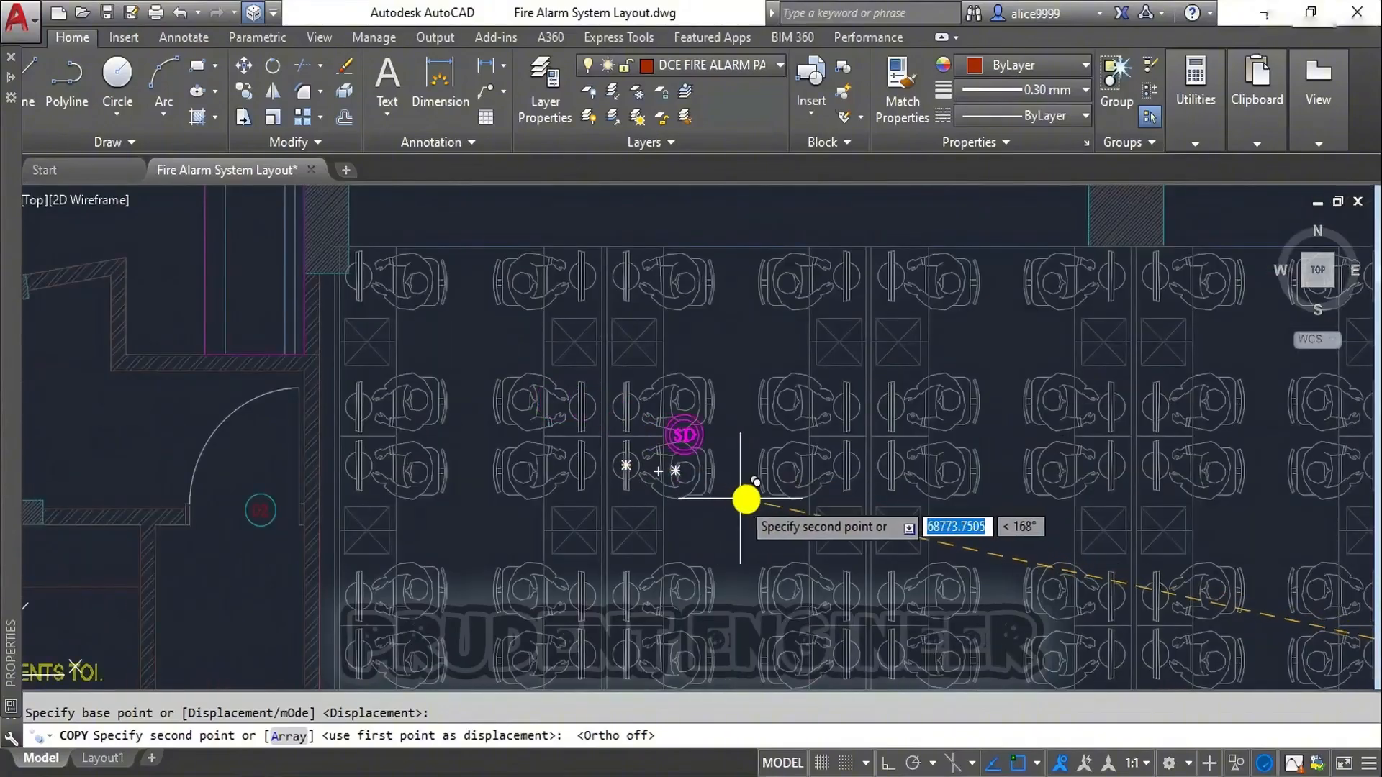
pyautogui.click(790, 511)
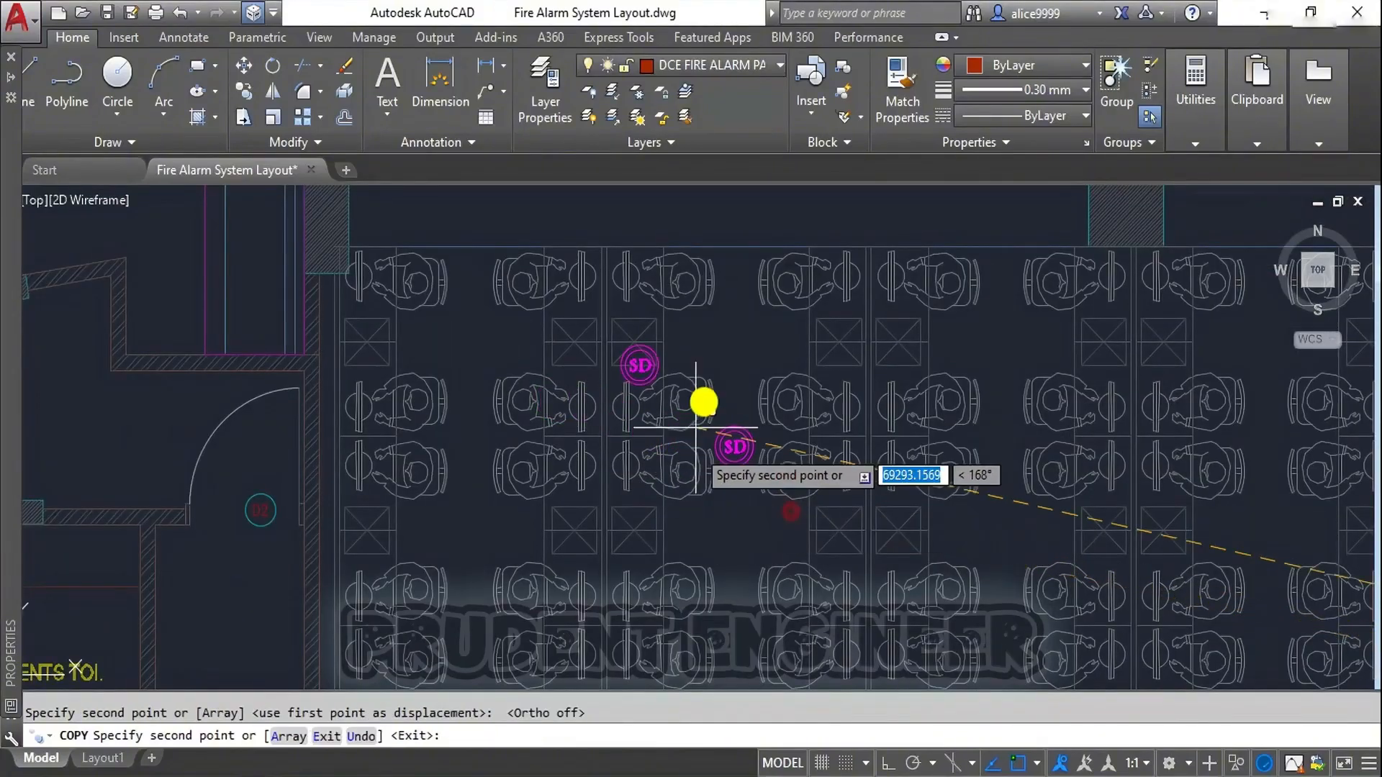
pyautogui.press('Escape')
# Step: Copy the placed smoke detector 7000 horizontally to the right across the workstations, with Ortho on
pyautogui.scroll(-3, 762, 401)
pyautogui.scroll(2, 796, 391)
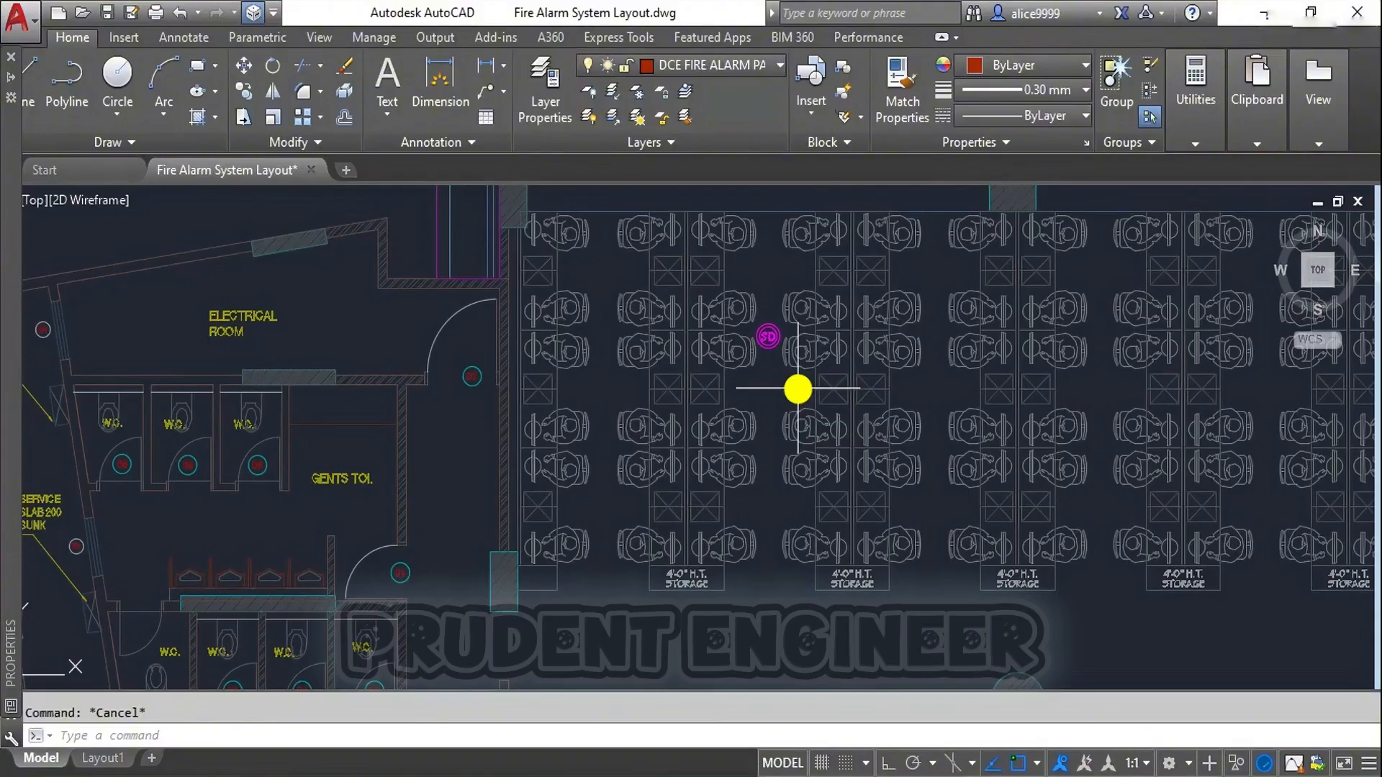
pyautogui.write('co')
pyautogui.press('Return')
pyautogui.click(779, 345)
pyautogui.moveTo(783, 374); pyautogui.dragTo(791, 440, button='middle')
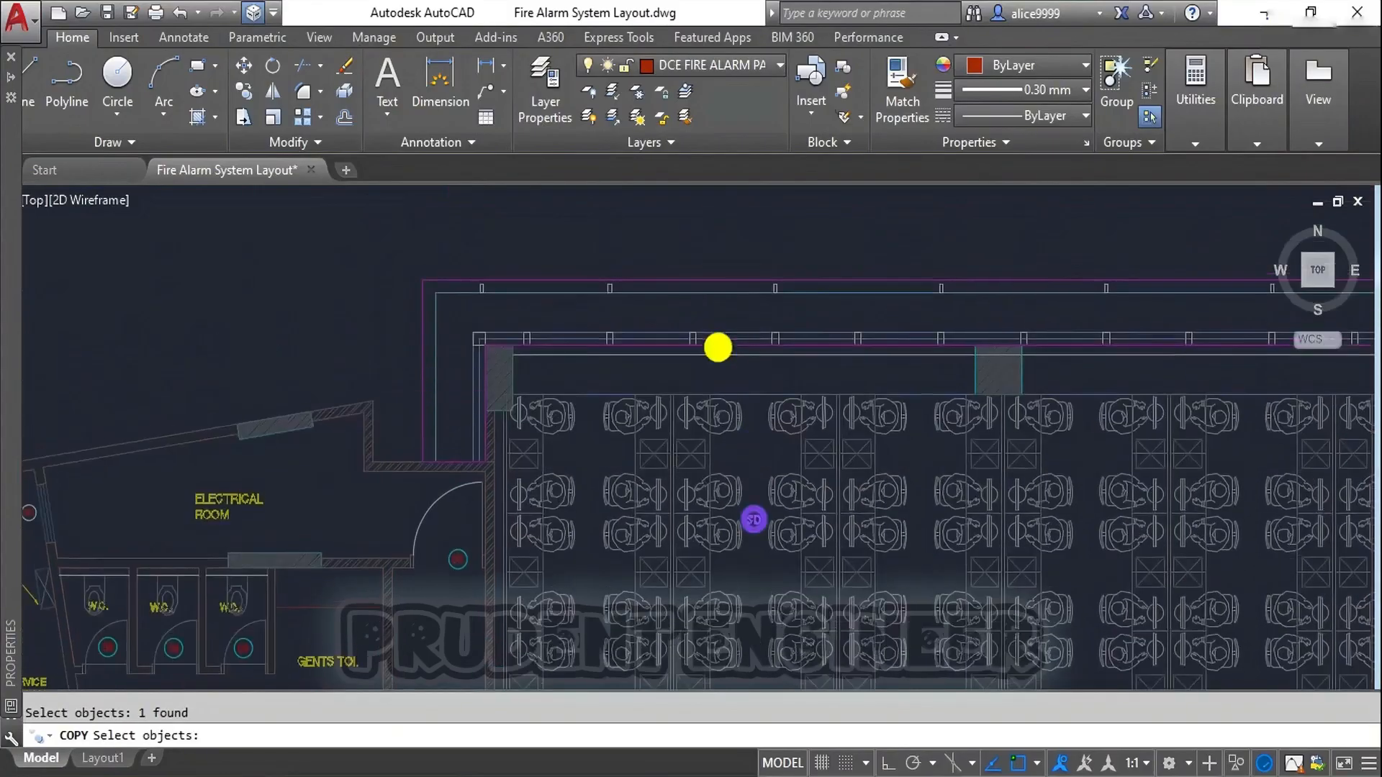
pyautogui.press('Return')
pyautogui.click(693, 207)
pyautogui.press('F8')
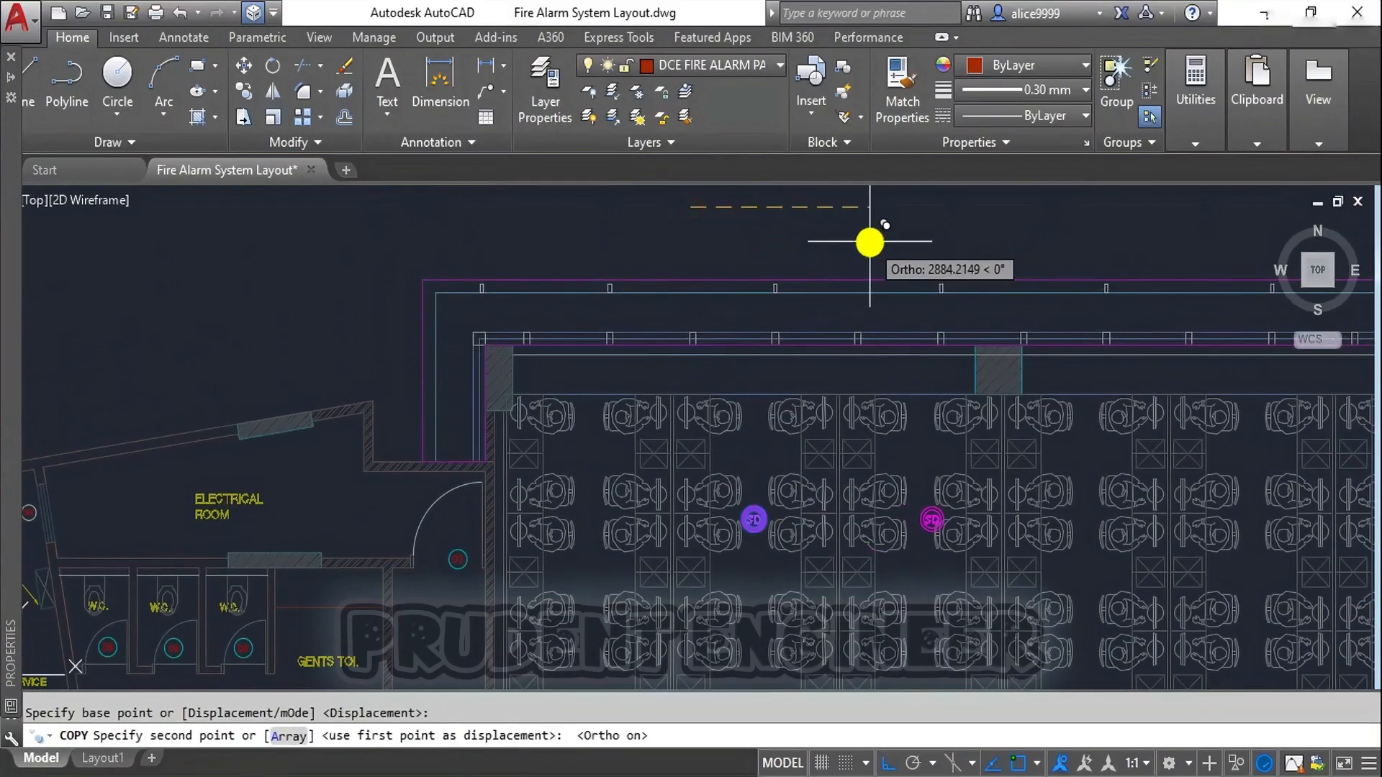
pyautogui.write('7000')
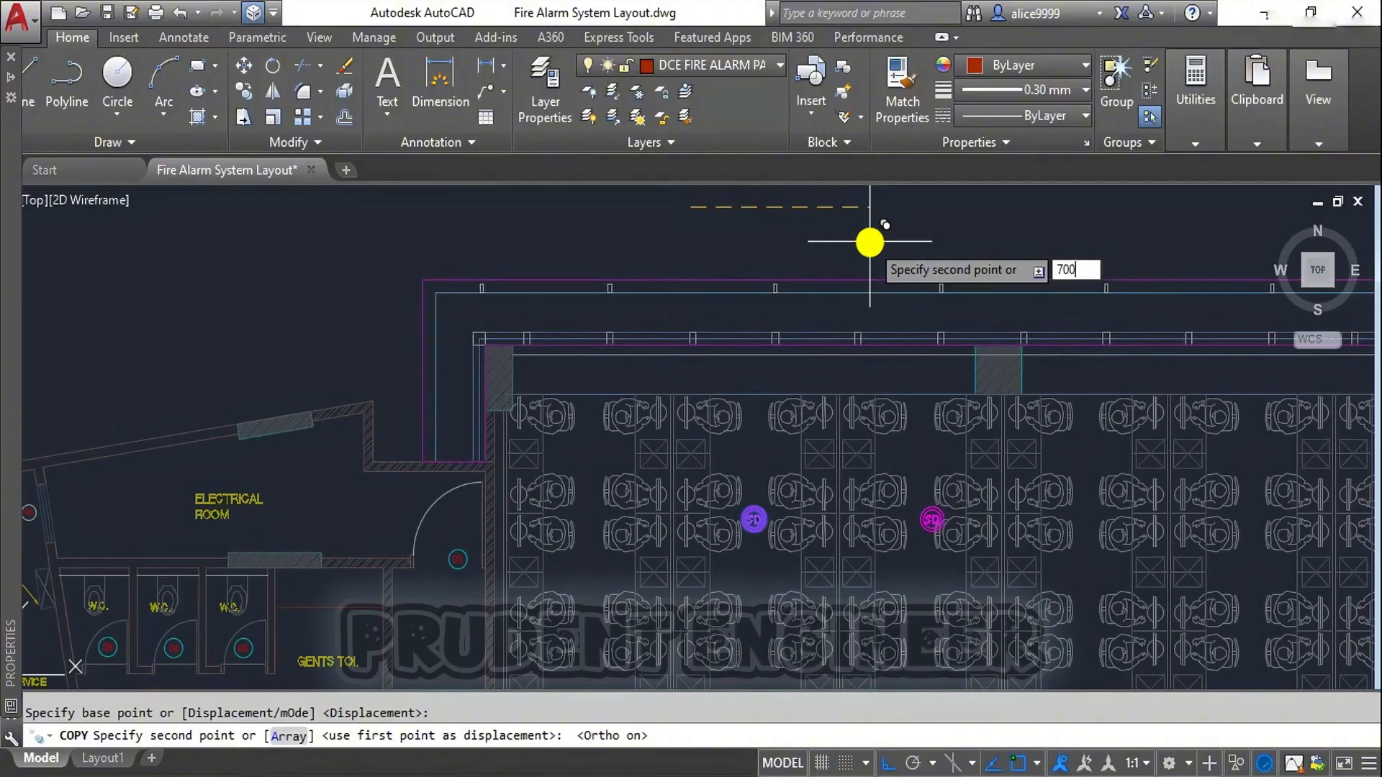
pyautogui.press('Return')
pyautogui.press('Escape')
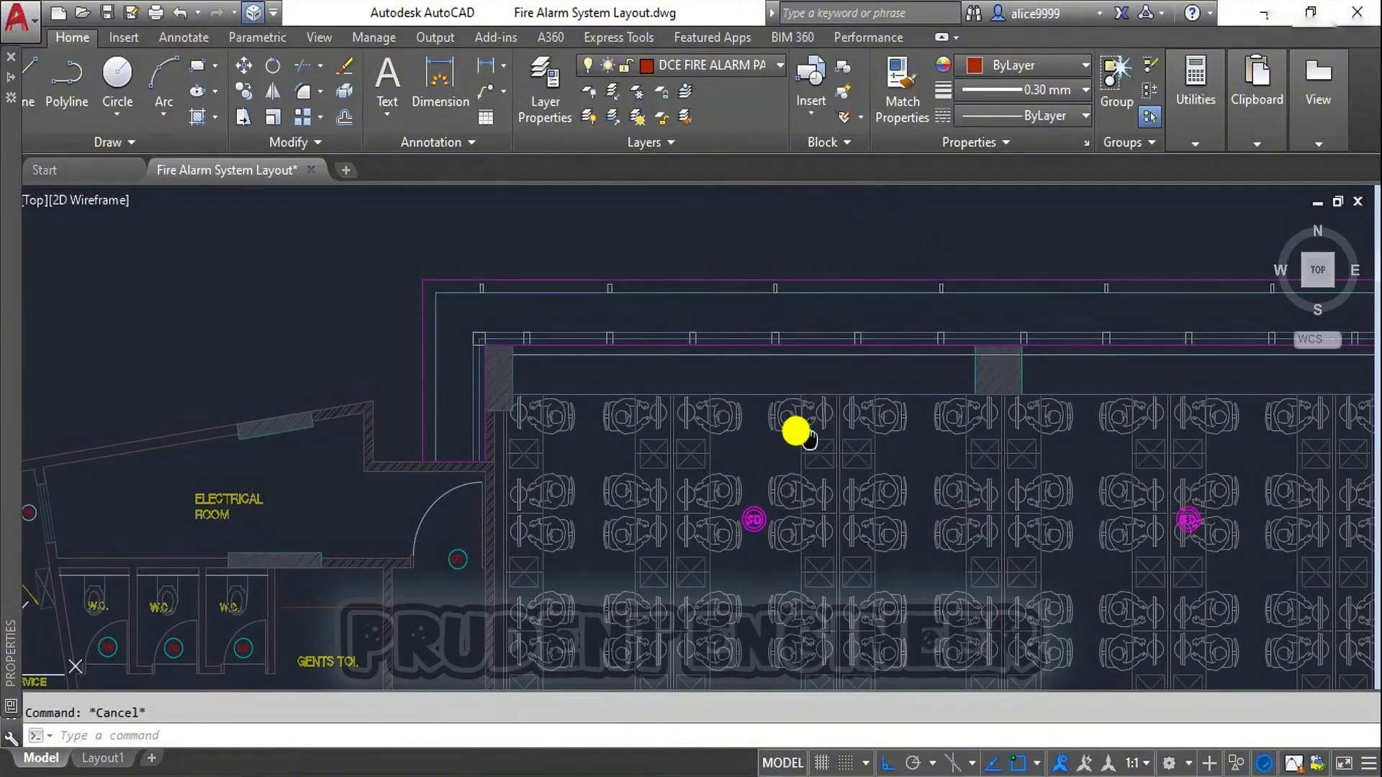
# Step: Move both smoke detectors horizontally left until the first one is centred on the workstation area's left wall, with object snap off
pyautogui.moveTo(796, 432); pyautogui.dragTo(741, 338, button='middle')
pyautogui.write('m')
pyautogui.press('Return')
pyautogui.click(1117, 420)
pyautogui.click(683, 419)
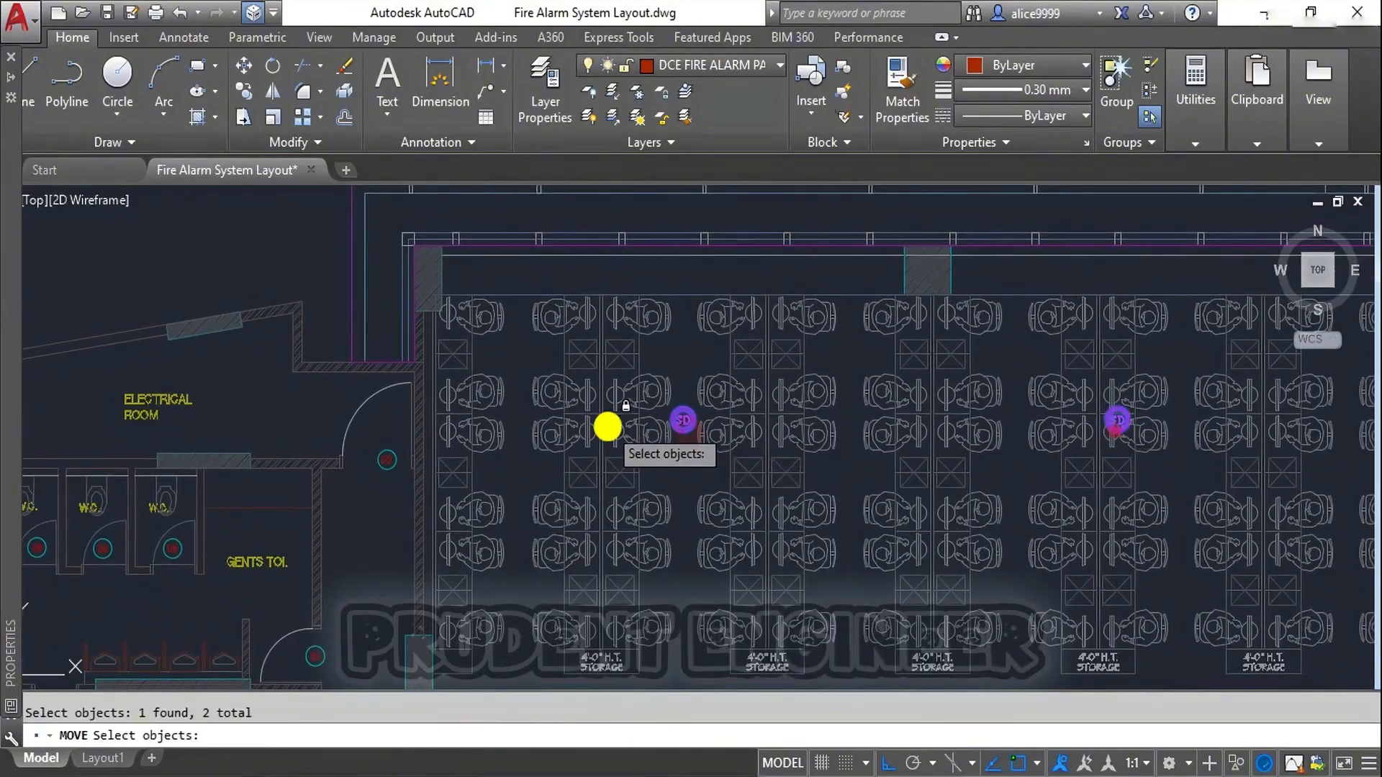
pyautogui.press('Return')
pyautogui.scroll(4, 619, 421)
pyautogui.click(779, 395)
pyautogui.press('F3')
pyautogui.scroll(4, 333, 401)
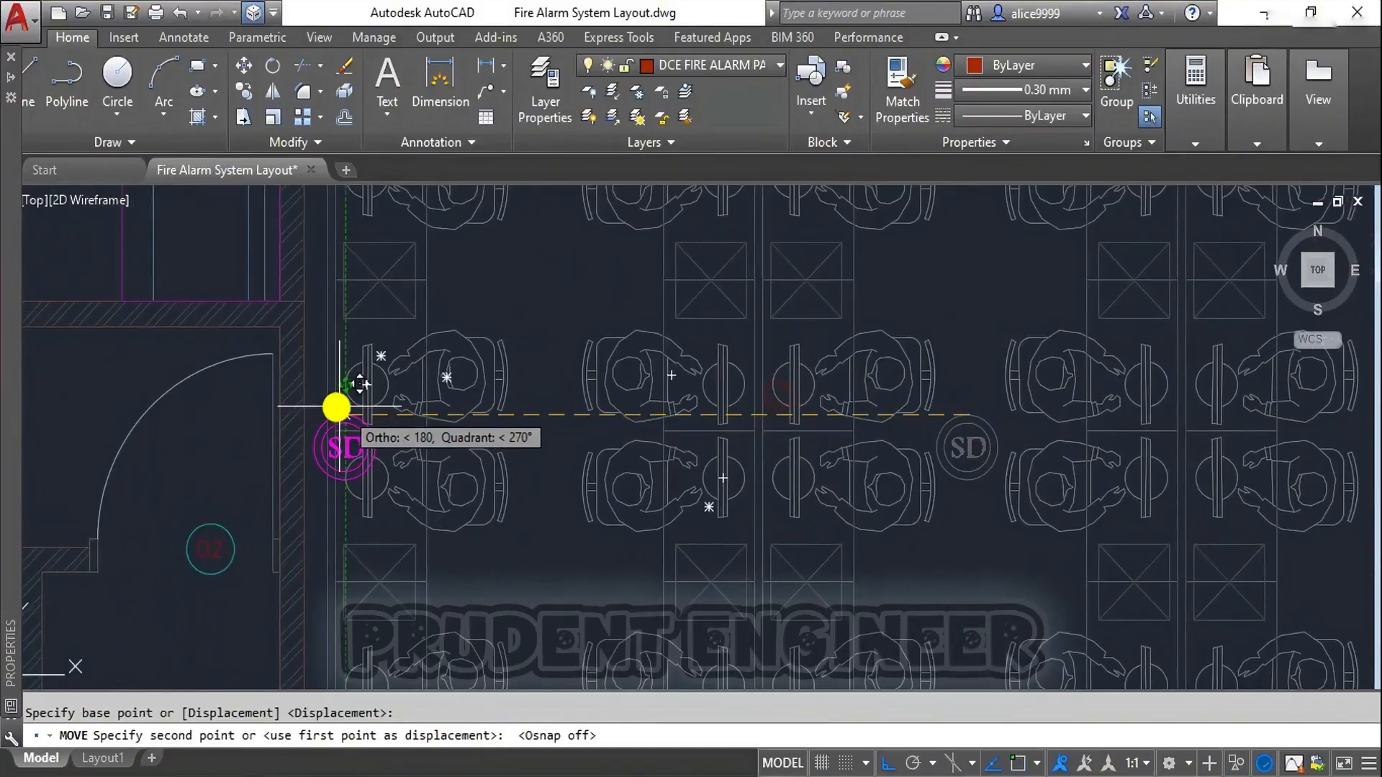
pyautogui.click(281, 411)
pyautogui.press('Escape')
# Step: Move the same two smoke detectors 3000 to the right, away from the wall
pyautogui.write('m')
pyautogui.press('Return')
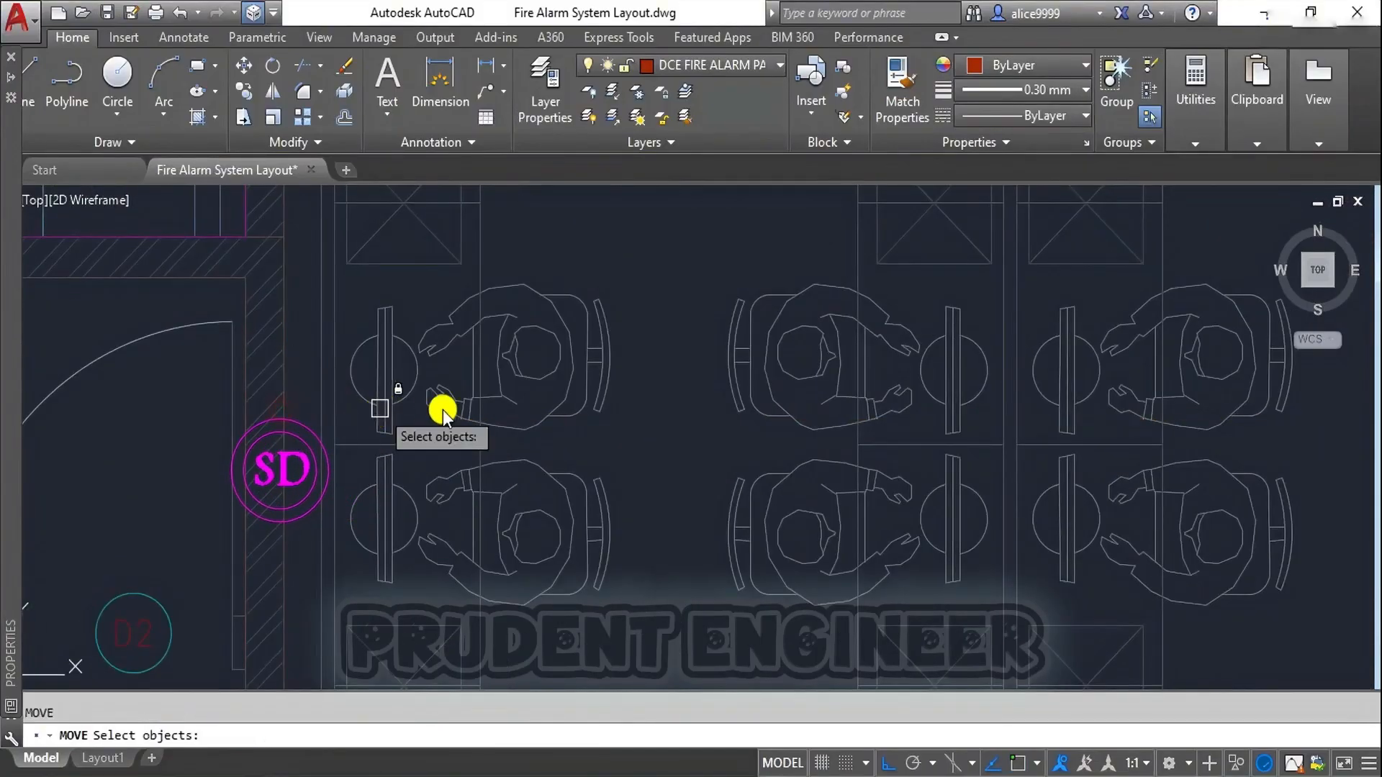
pyautogui.scroll(-6, 504, 391)
pyautogui.write('p')
pyautogui.press('Return')
pyautogui.press('Return')
pyautogui.moveTo(531, 265); pyautogui.dragTo(519, 478, button='middle')
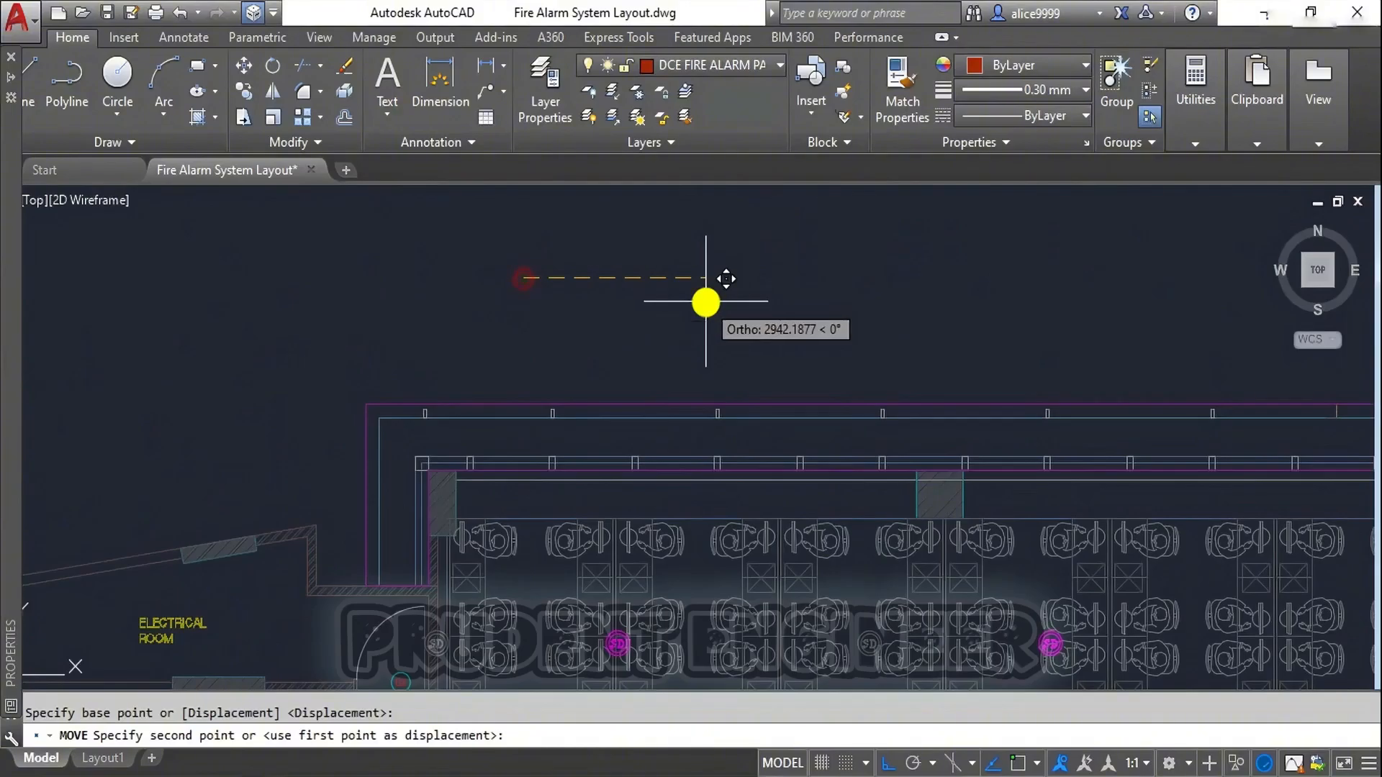
pyautogui.write('50')
pyautogui.press('Return')
# Step: Copy the second smoke detector 7000 to the right to add a third one to the row
pyautogui.scroll(-4, 764, 304)
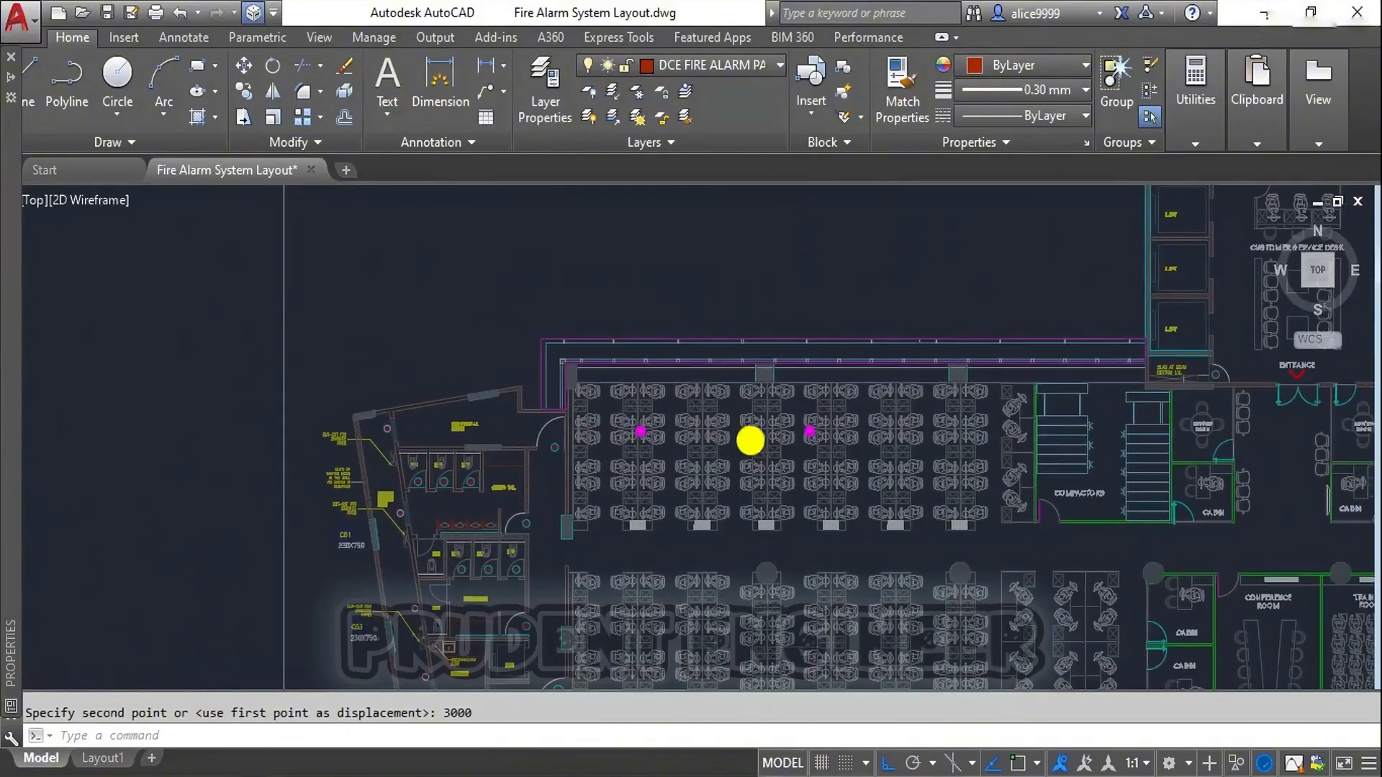
pyautogui.scroll(2, 788, 427)
pyautogui.press('Return')
pyautogui.click(796, 427)
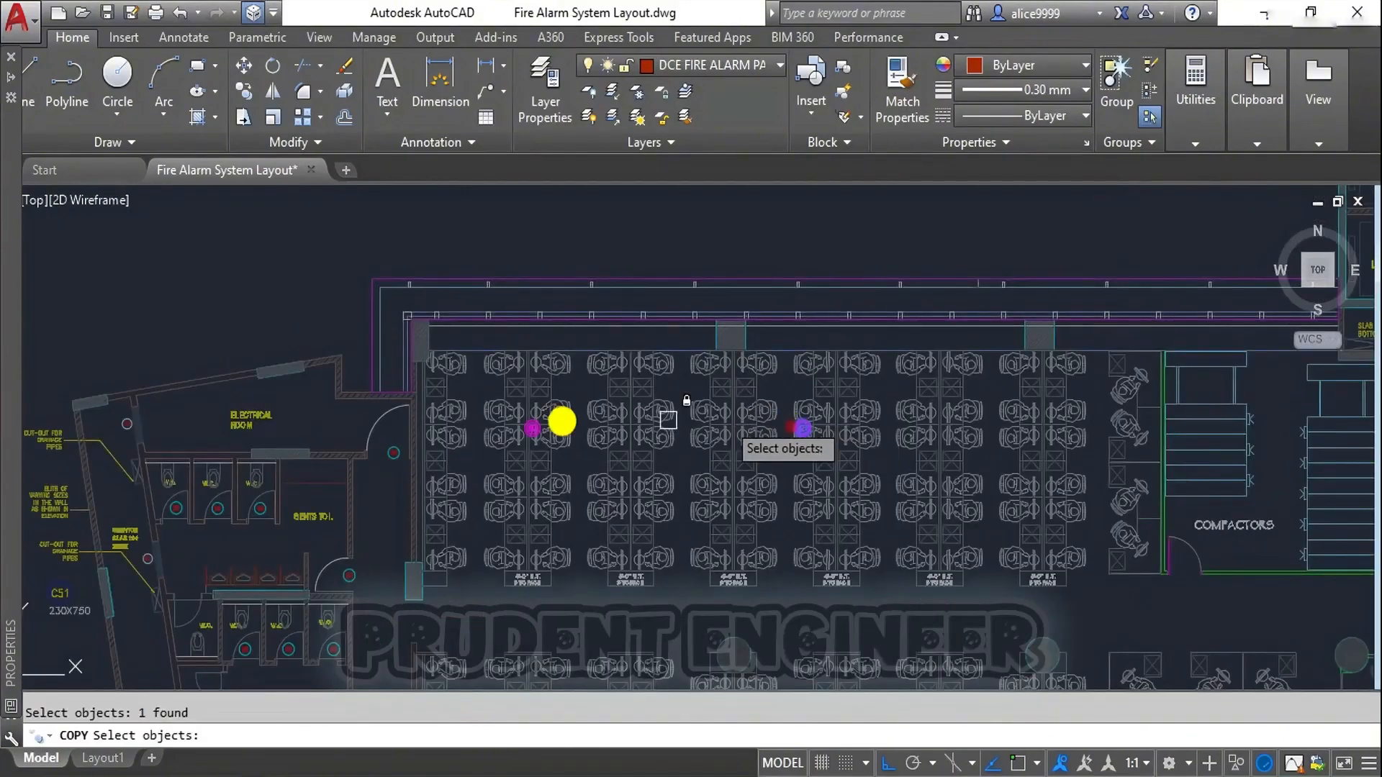
pyautogui.press('Return')
pyautogui.scroll(4, 527, 427)
pyautogui.press('F3')
pyautogui.press('F3')
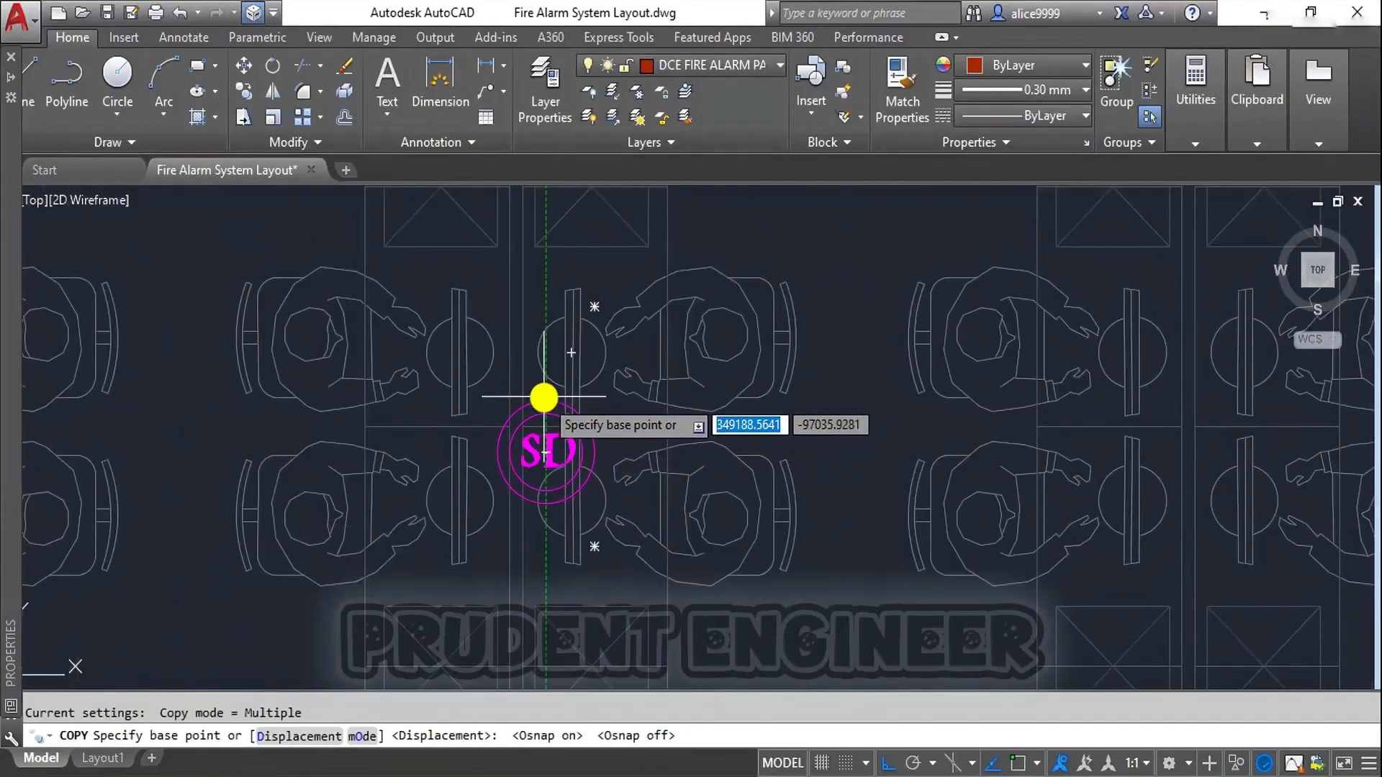
pyautogui.click(543, 392)
pyautogui.scroll(-5, 719, 460)
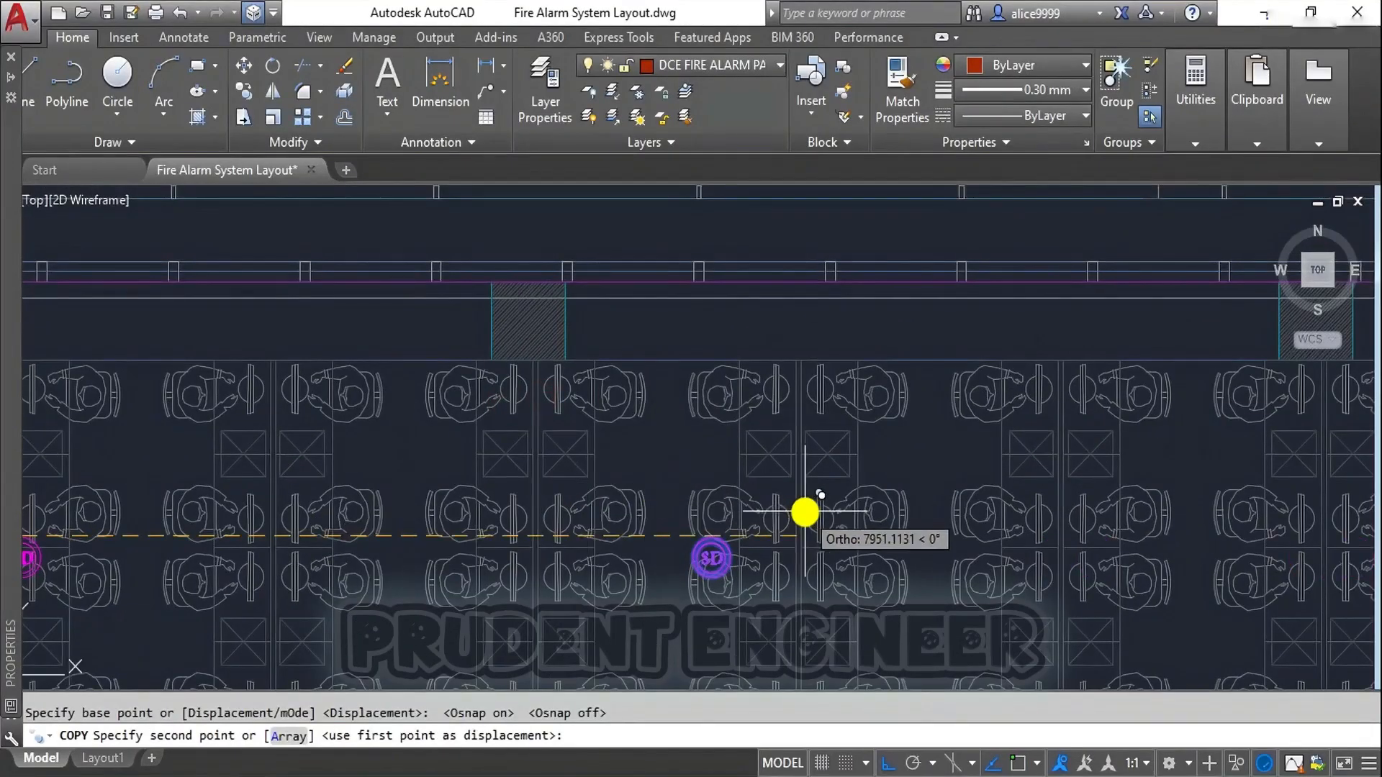
pyautogui.write('7000')
pyautogui.press('Return')
pyautogui.scroll(-5, 756, 426)
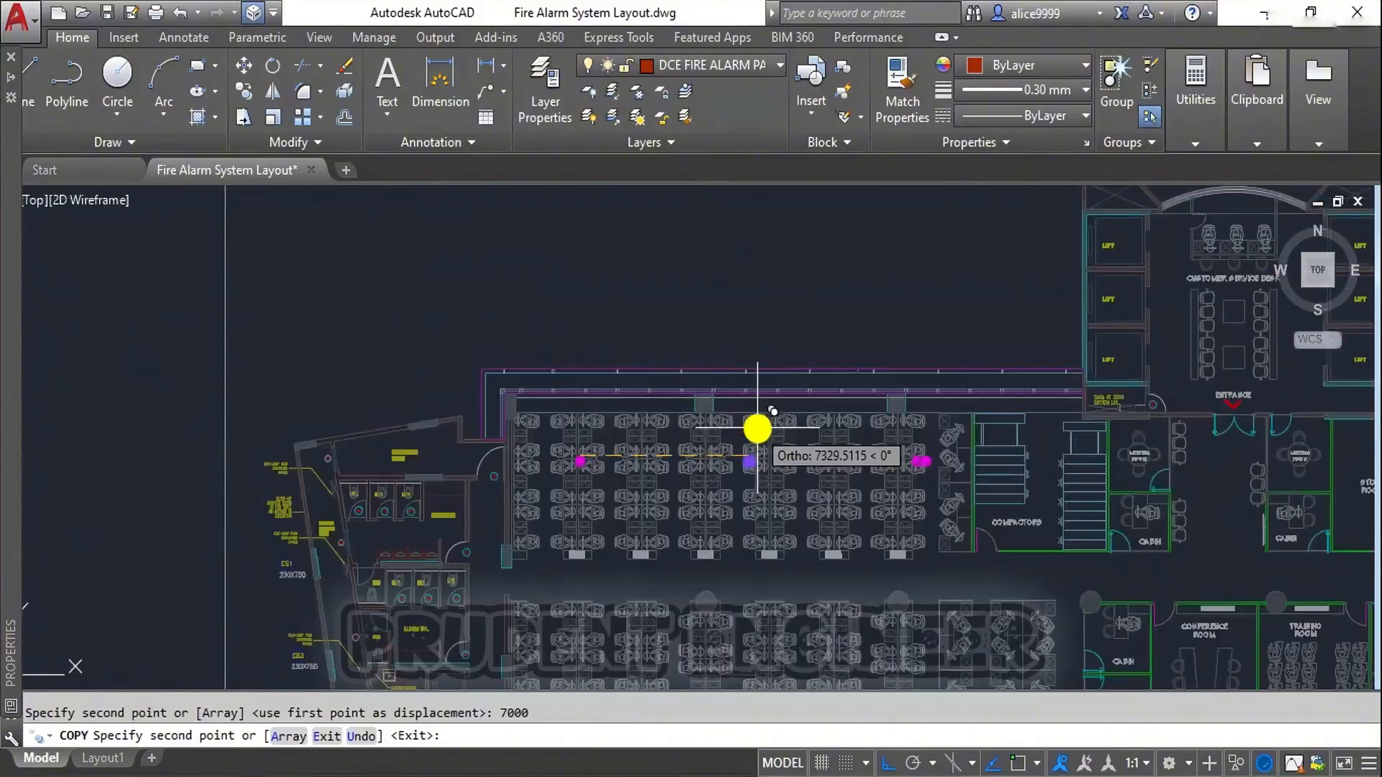
pyautogui.press('Escape')
# Step: Move the row of three smoke detectors together slightly to the left within the upper workstation area
pyautogui.scroll(2, 633, 462)
pyautogui.write('m')
pyautogui.press('Return')
pyautogui.scroll(6, 526, 371)
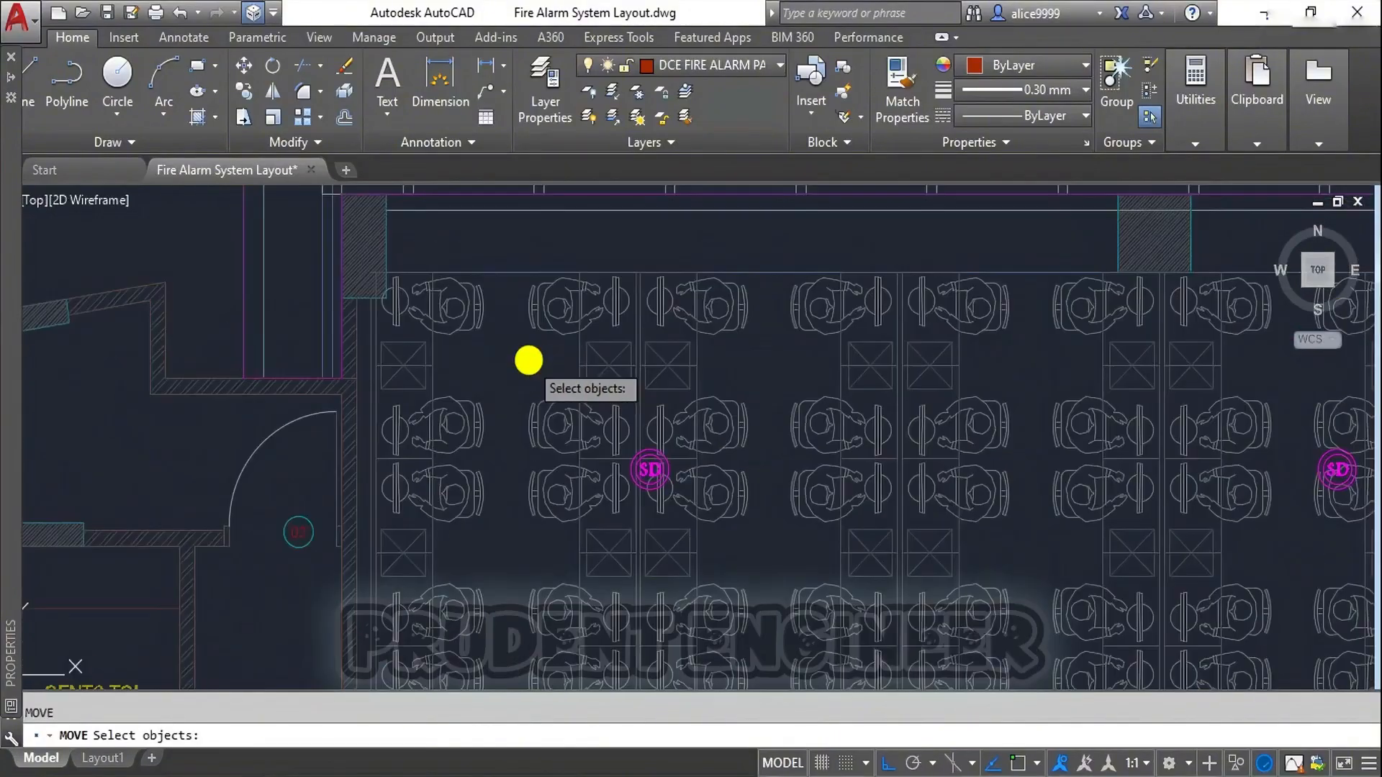
pyautogui.click(526, 347)
pyautogui.scroll(-4, 683, 467)
pyautogui.click(1221, 533)
pyautogui.press('Return')
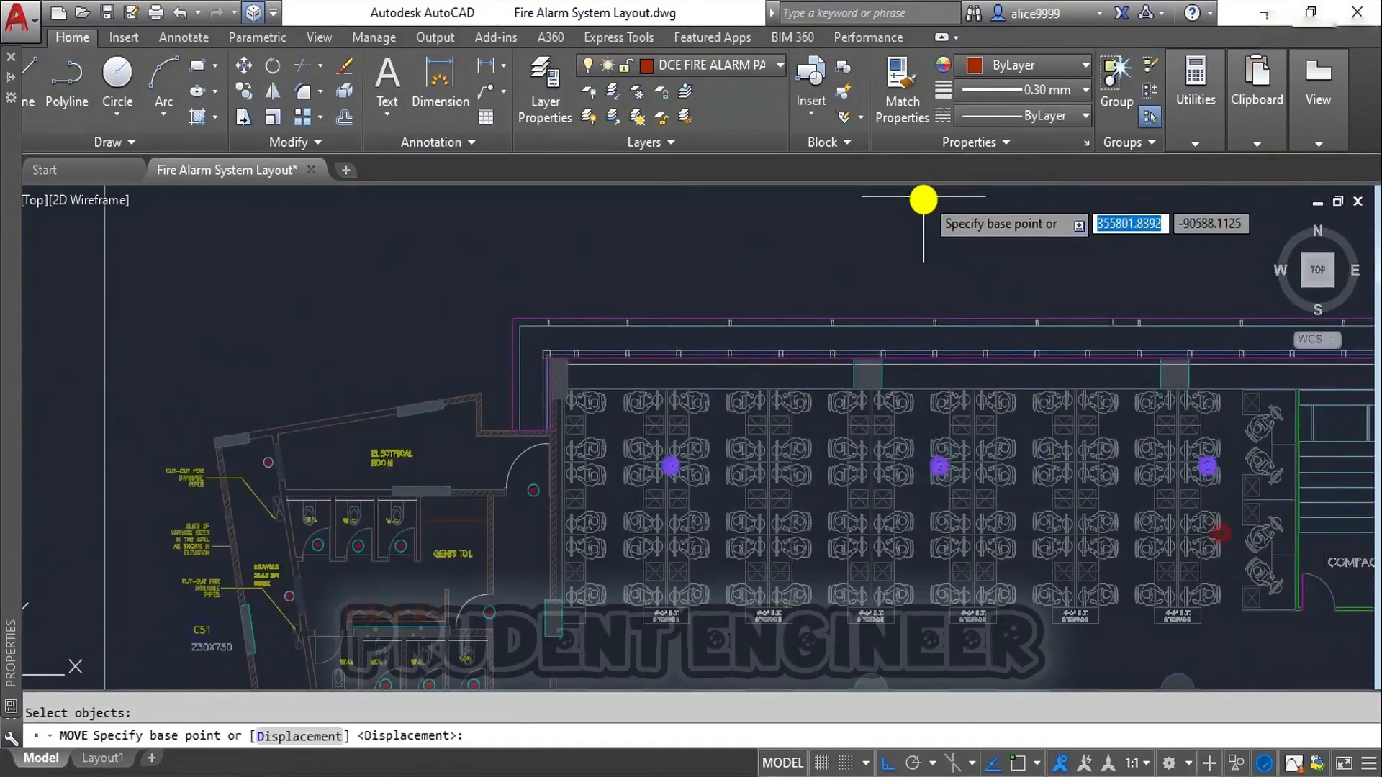
pyautogui.click(906, 205)
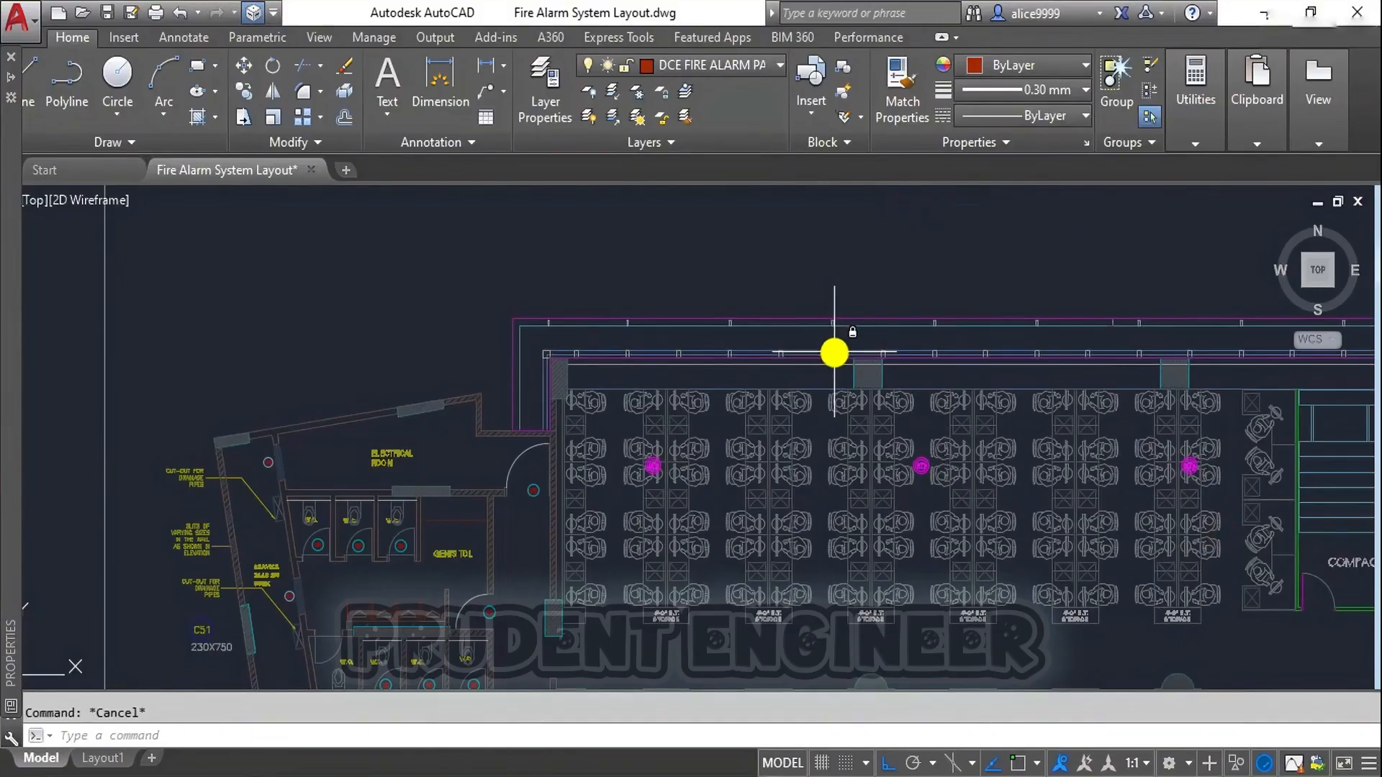
# Step: Move the row of three smoke detectors straight up to the upper wall line of the workstation area
pyautogui.write('m')
pyautogui.press('Return')
pyautogui.write('p')
pyautogui.press('Return')
pyautogui.press('Return')
pyautogui.scroll(5, 653, 466)
pyautogui.click(659, 439)
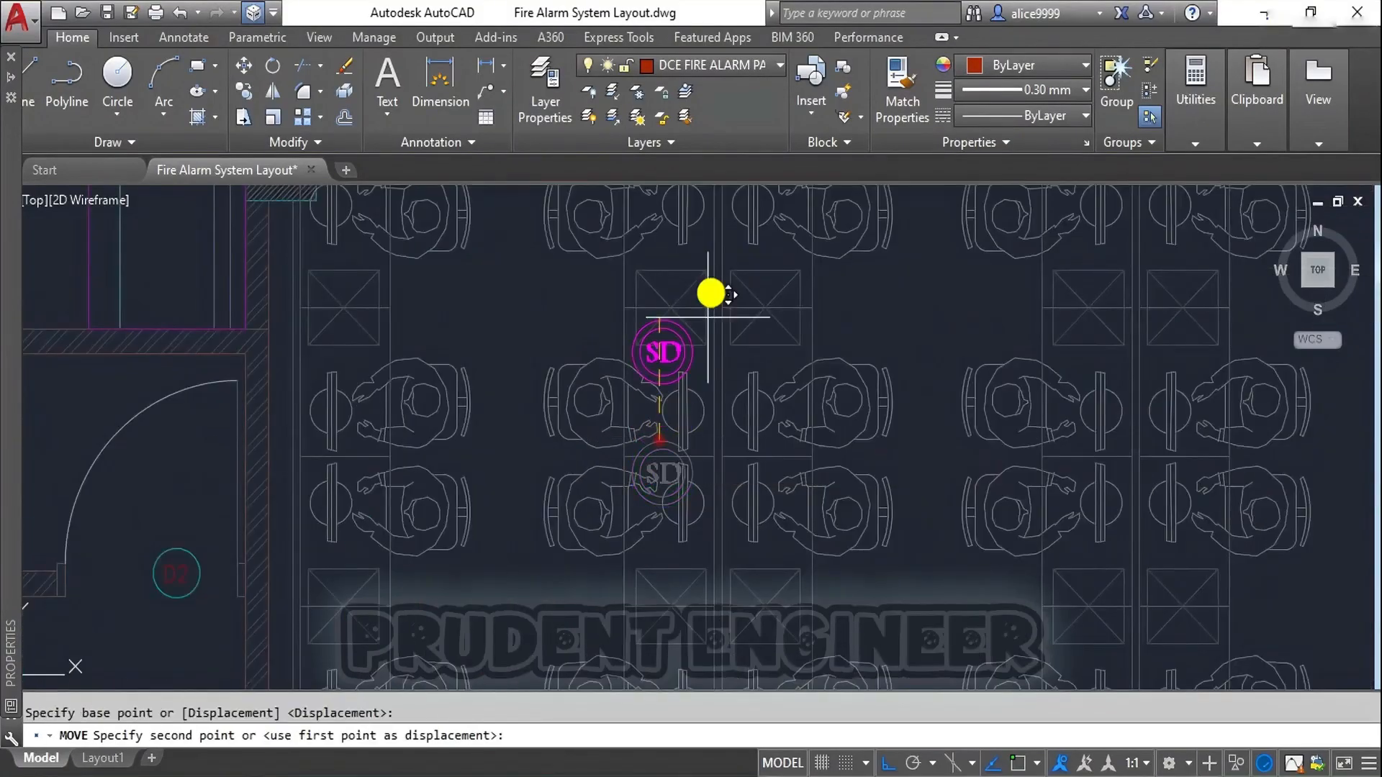
pyautogui.moveTo(710, 293); pyautogui.dragTo(703, 484, button='middle')
pyautogui.click(660, 365)
pyautogui.press('Escape')
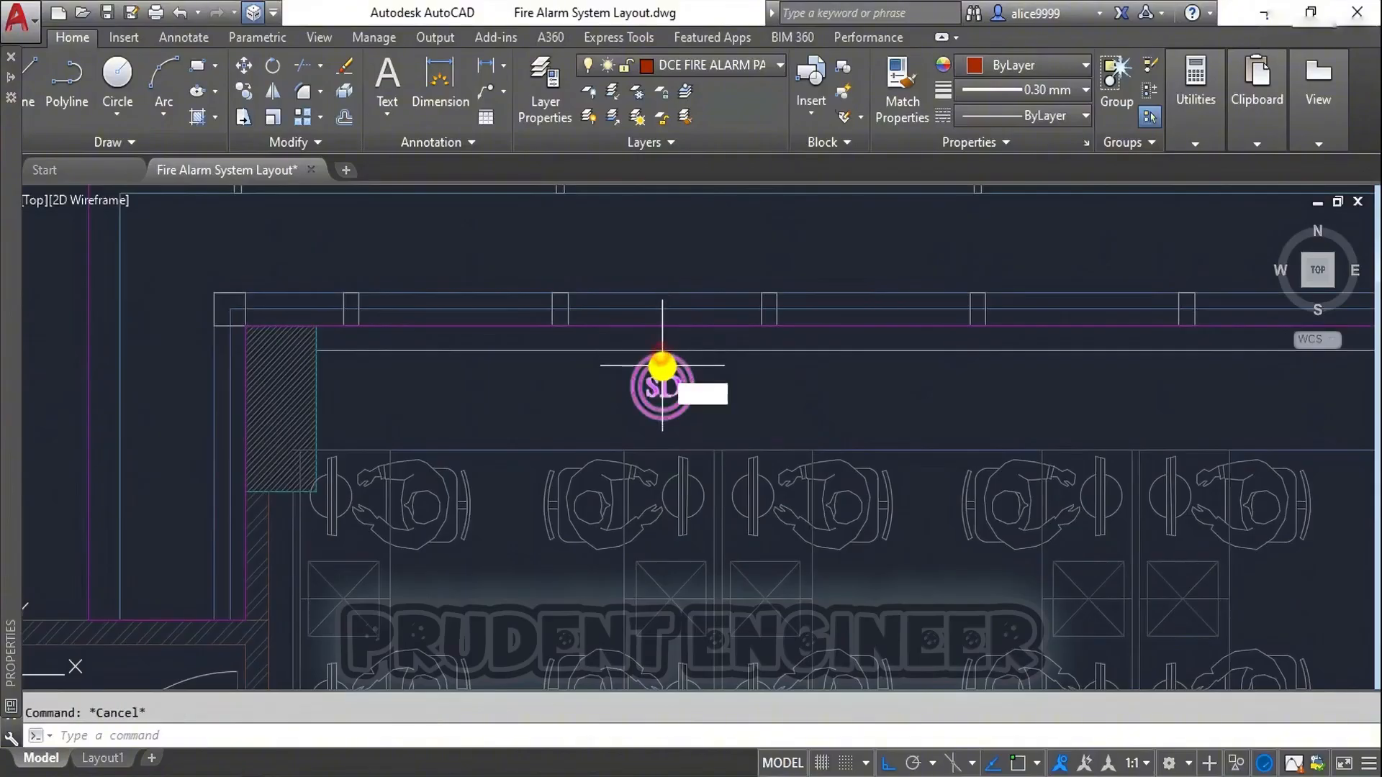
# Step: Move the same row of three smoke detectors 3000 down, away from the upper wall
pyautogui.write('m')
pyautogui.press('Return')
pyautogui.write('p')
pyautogui.press('Return')
pyautogui.scroll(-1, 677, 394)
pyautogui.press('Return')
pyautogui.click(150, 275)
pyautogui.write('3')
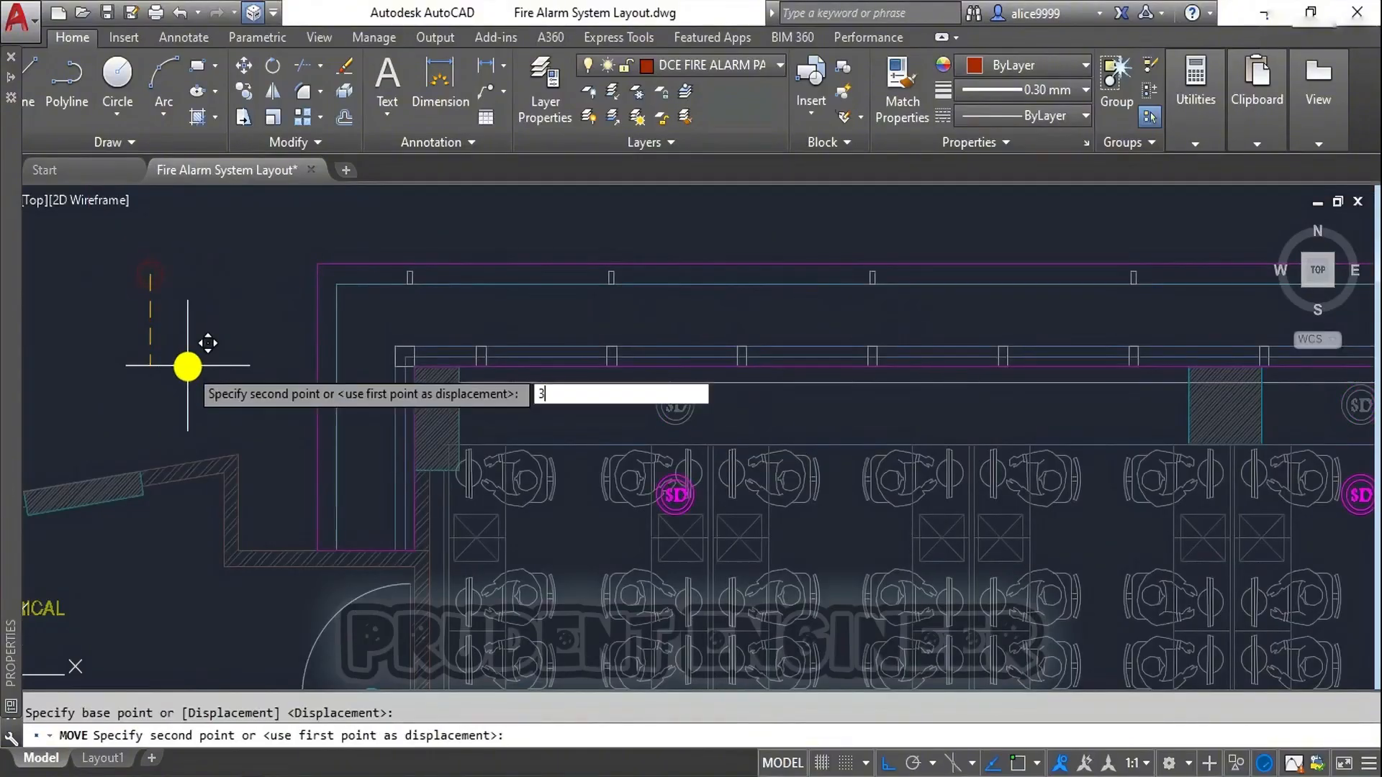
pyautogui.write('000')
pyautogui.press('Return')
pyautogui.scroll(-3, 268, 379)
pyautogui.press('Escape')
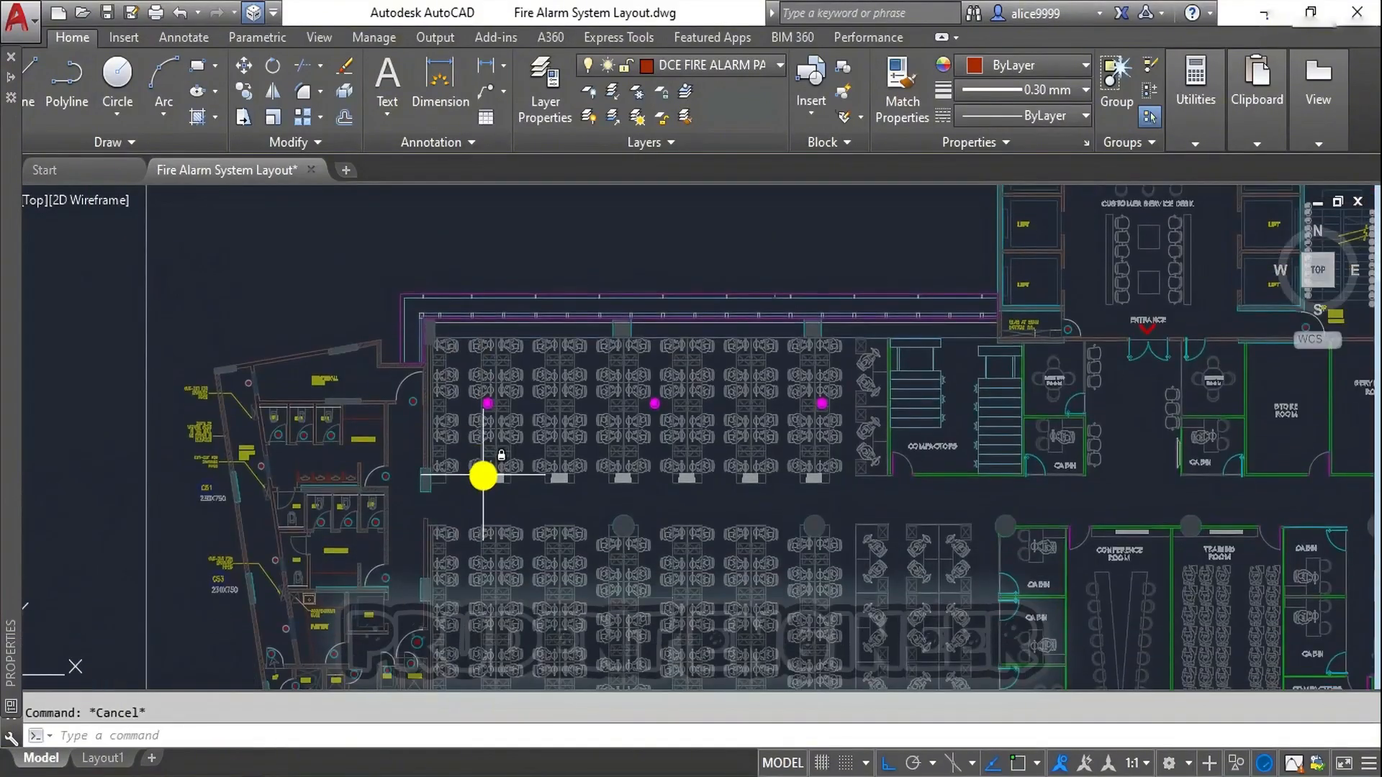
# Step: Copy the row of three smoke detectors 7000 straight down into the lower workstation area
pyautogui.write('ct o')
pyautogui.press('Return')
pyautogui.scroll(2, 360, 381)
pyautogui.click(359, 378)
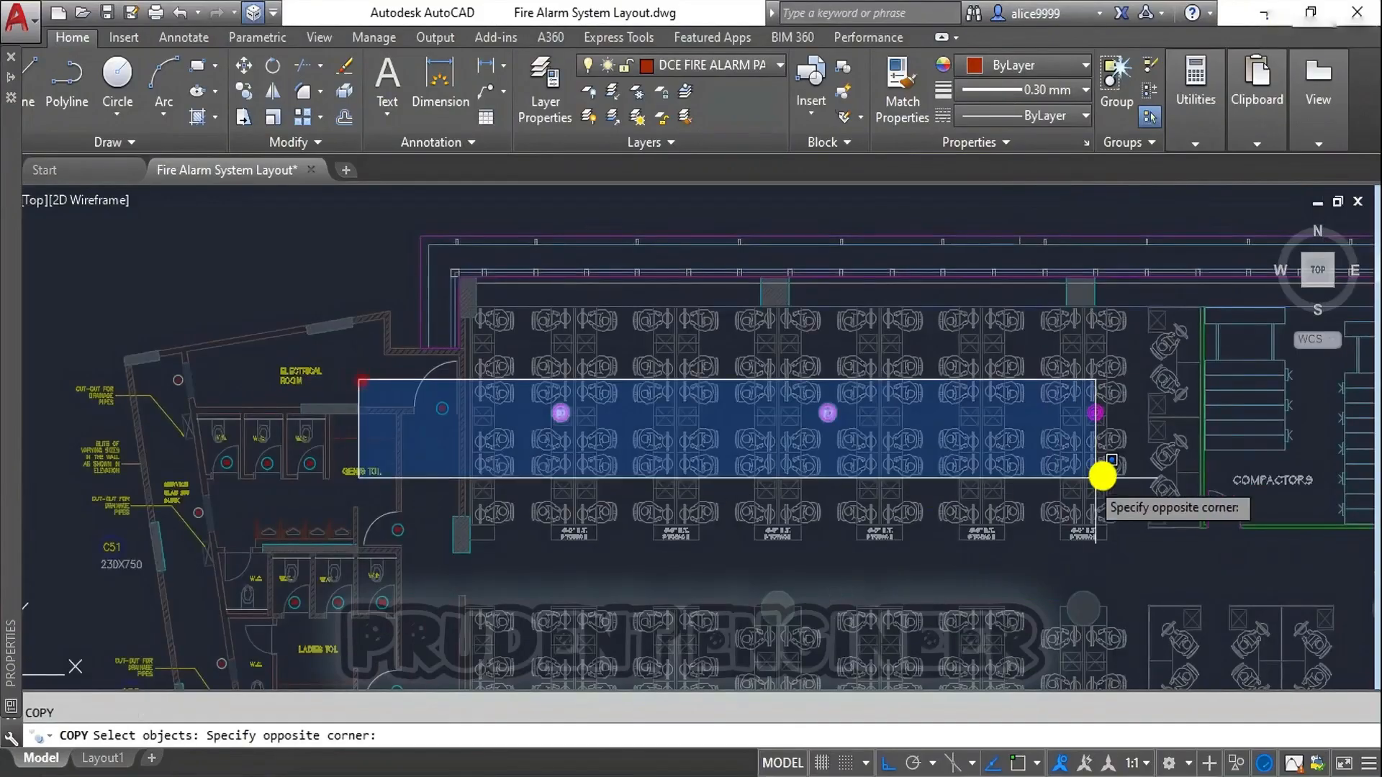
pyautogui.click(1099, 476)
pyautogui.press('Return')
pyautogui.scroll(-4, 935, 535)
pyautogui.click(388, 278)
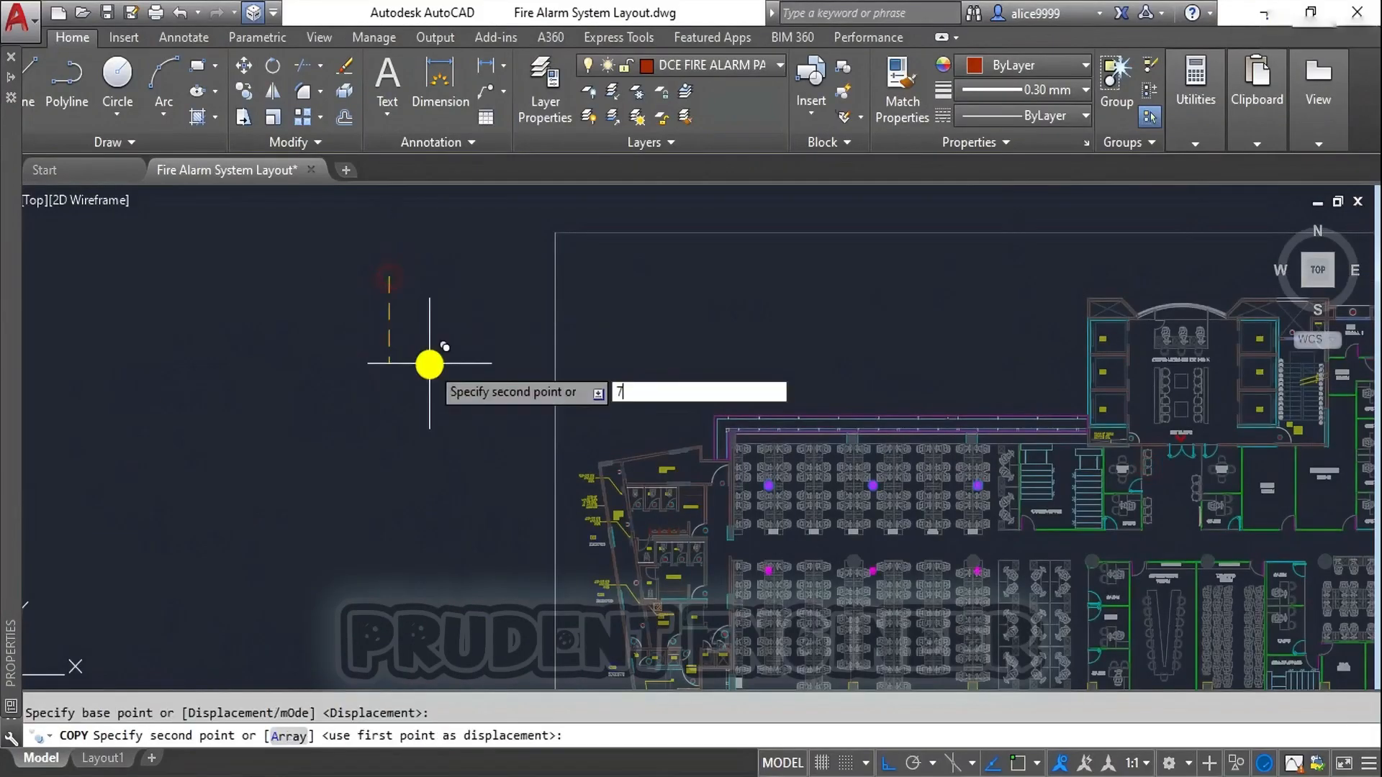
pyautogui.press('Return')
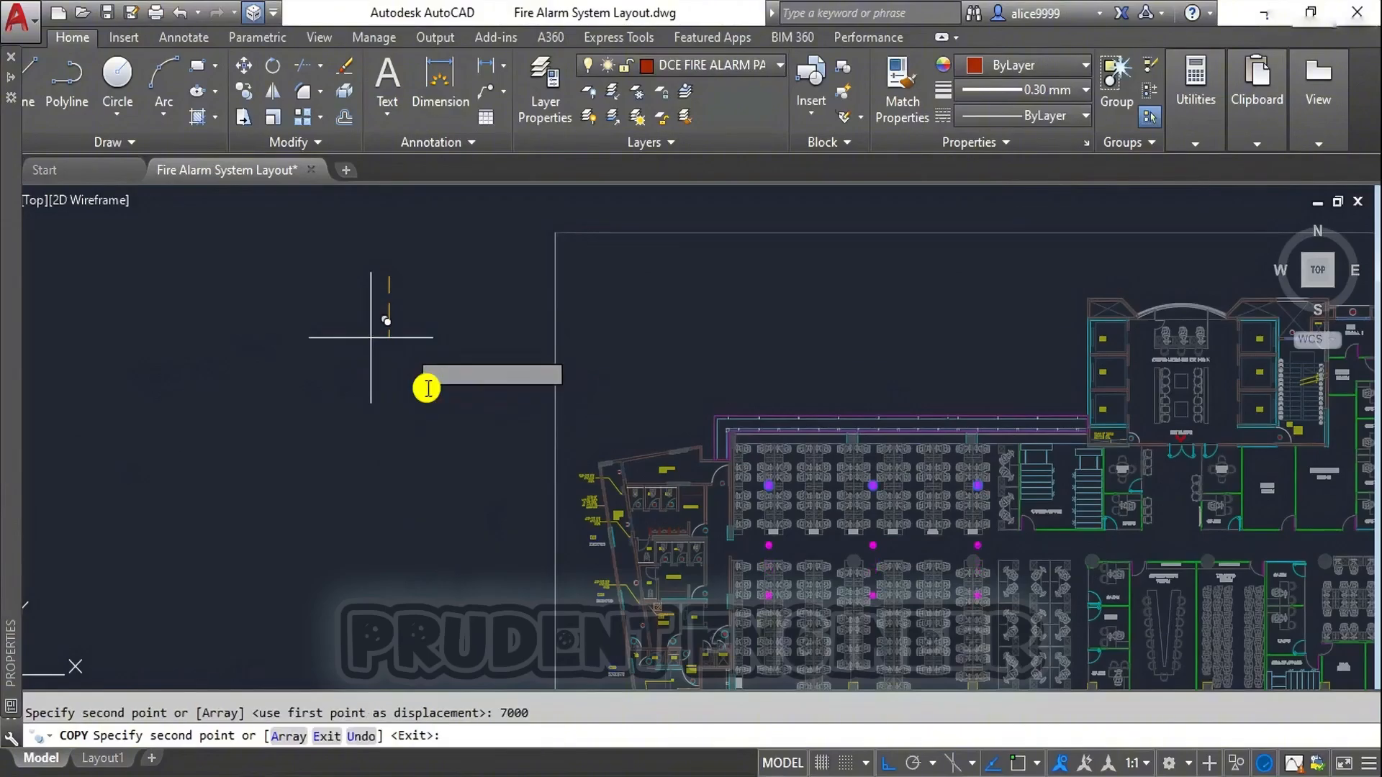
pyautogui.press('Escape')
pyautogui.scroll(2, 622, 452)
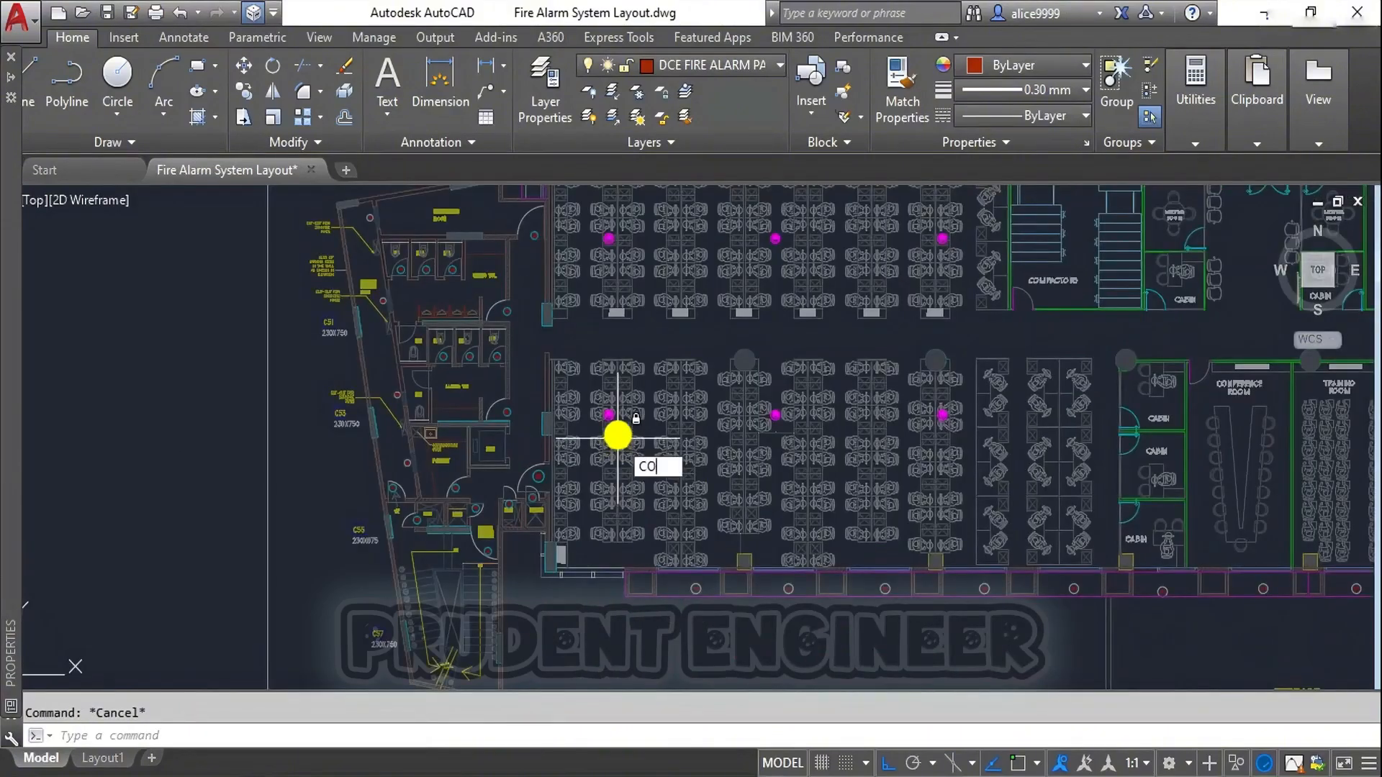
# Step: Copy the second row of three smoke detectors 7000 further down to form a third row
pyautogui.write('co')
pyautogui.press('Return')
pyautogui.click(228, 349)
pyautogui.click(1040, 482)
pyautogui.press('Return')
pyautogui.click(165, 422)
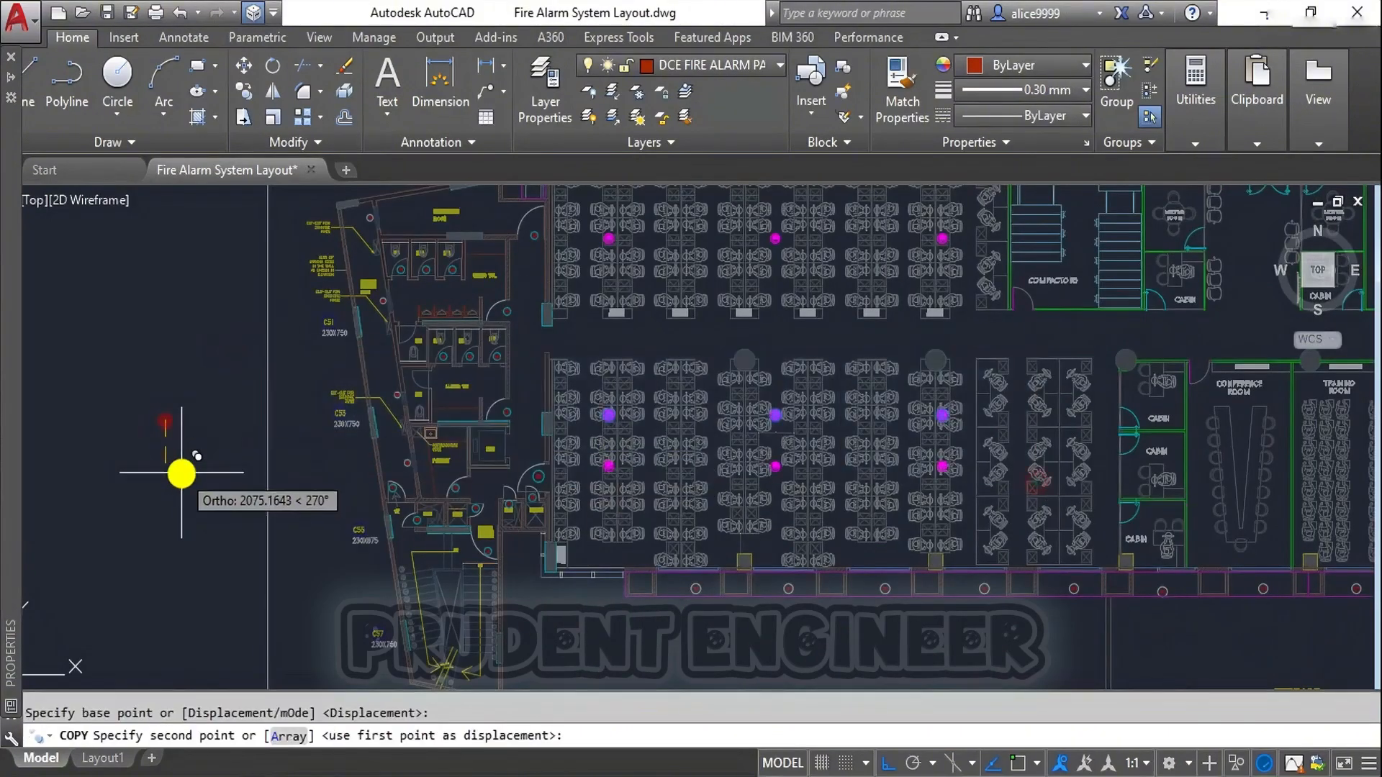
pyautogui.press('Return')
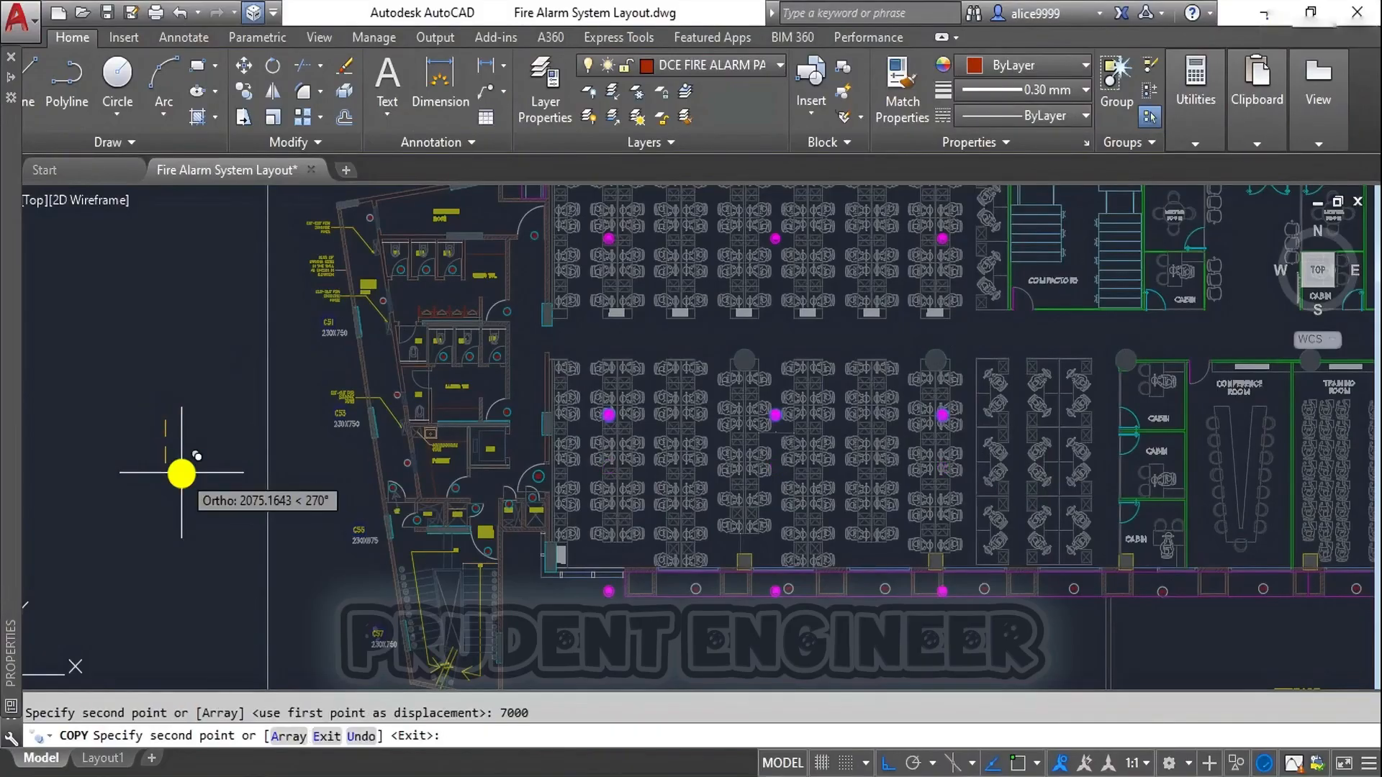
pyautogui.press('Escape')
pyautogui.press('Escape')
# Step: Move all nine smoke detectors straight up about 1900 so the bottom row lies inside the lower workstation area
pyautogui.scroll(-2, 645, 450)
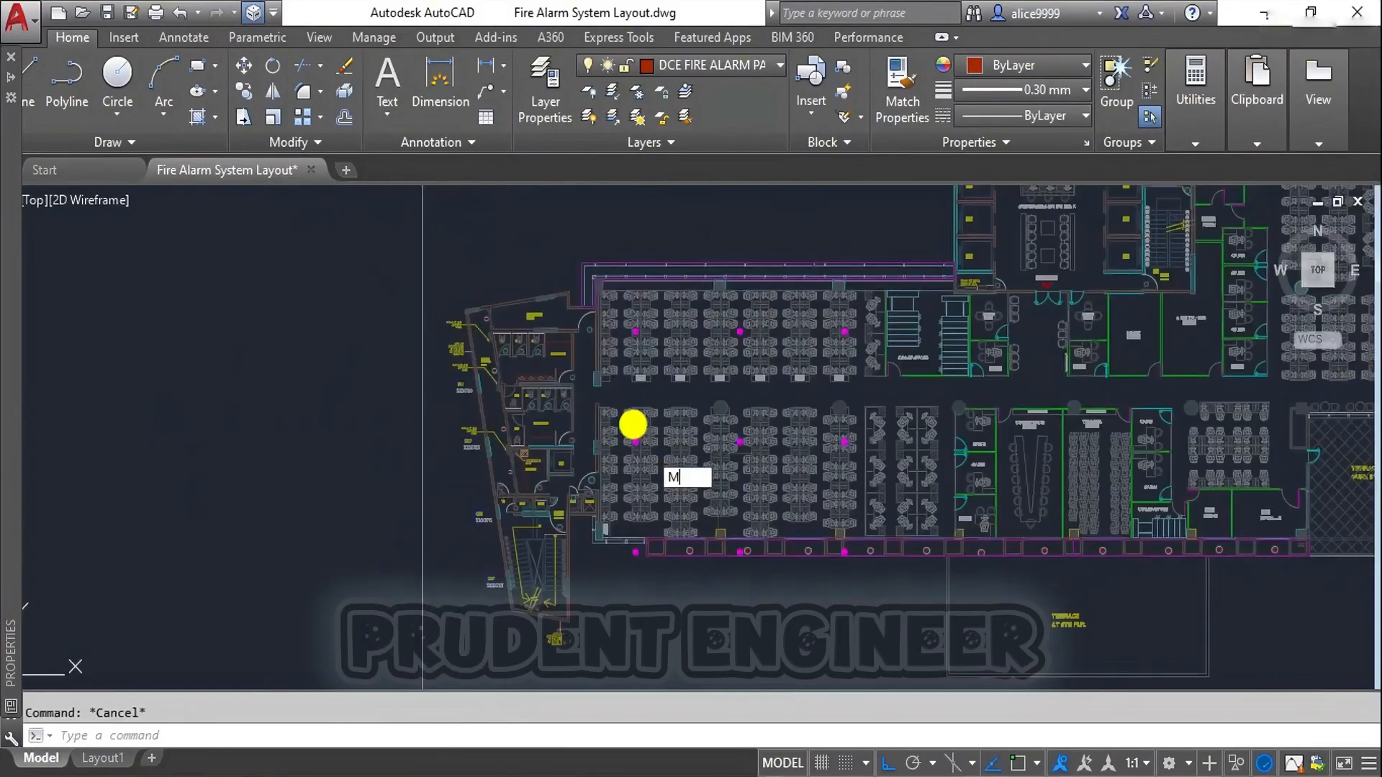
pyautogui.write('M')
pyautogui.press('Return')
pyautogui.press('Escape')
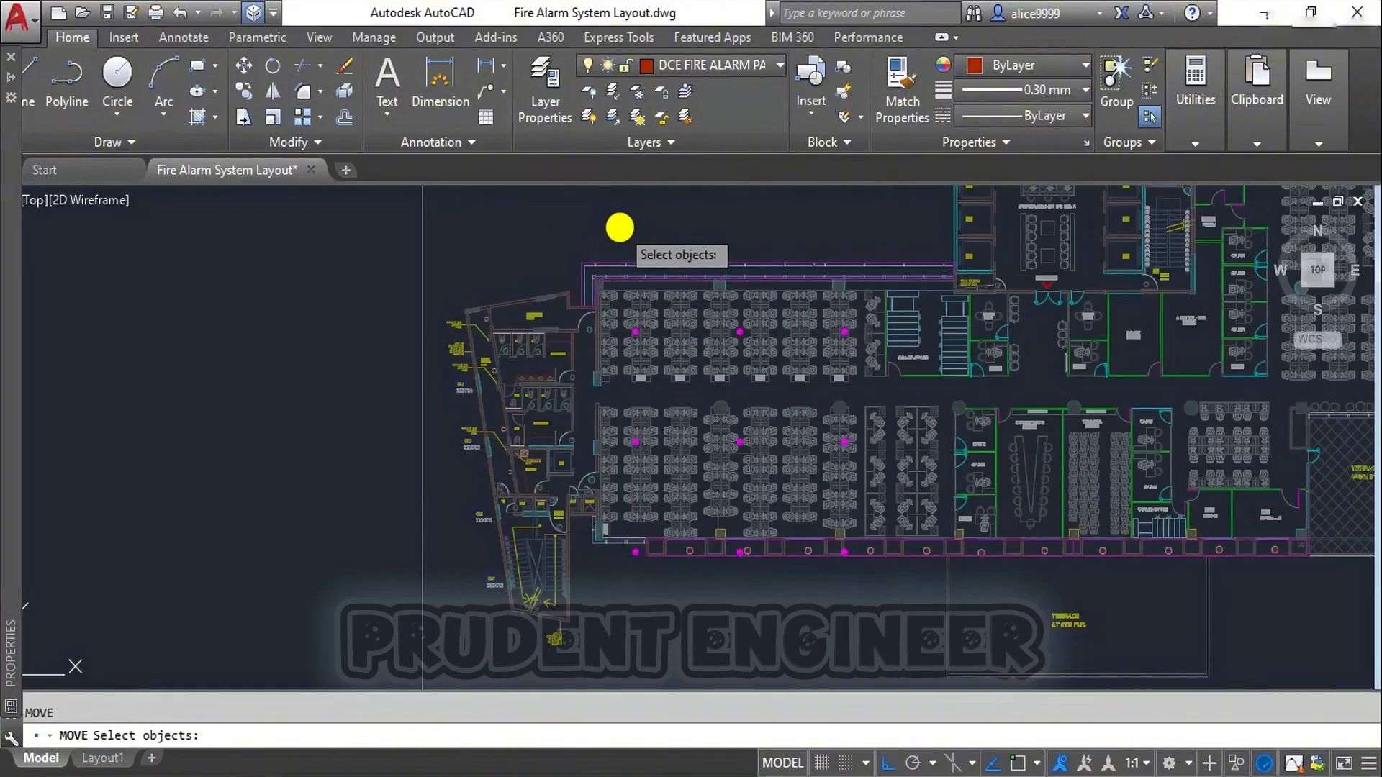
pyautogui.click(619, 227)
pyautogui.click(900, 575)
pyautogui.press('Return')
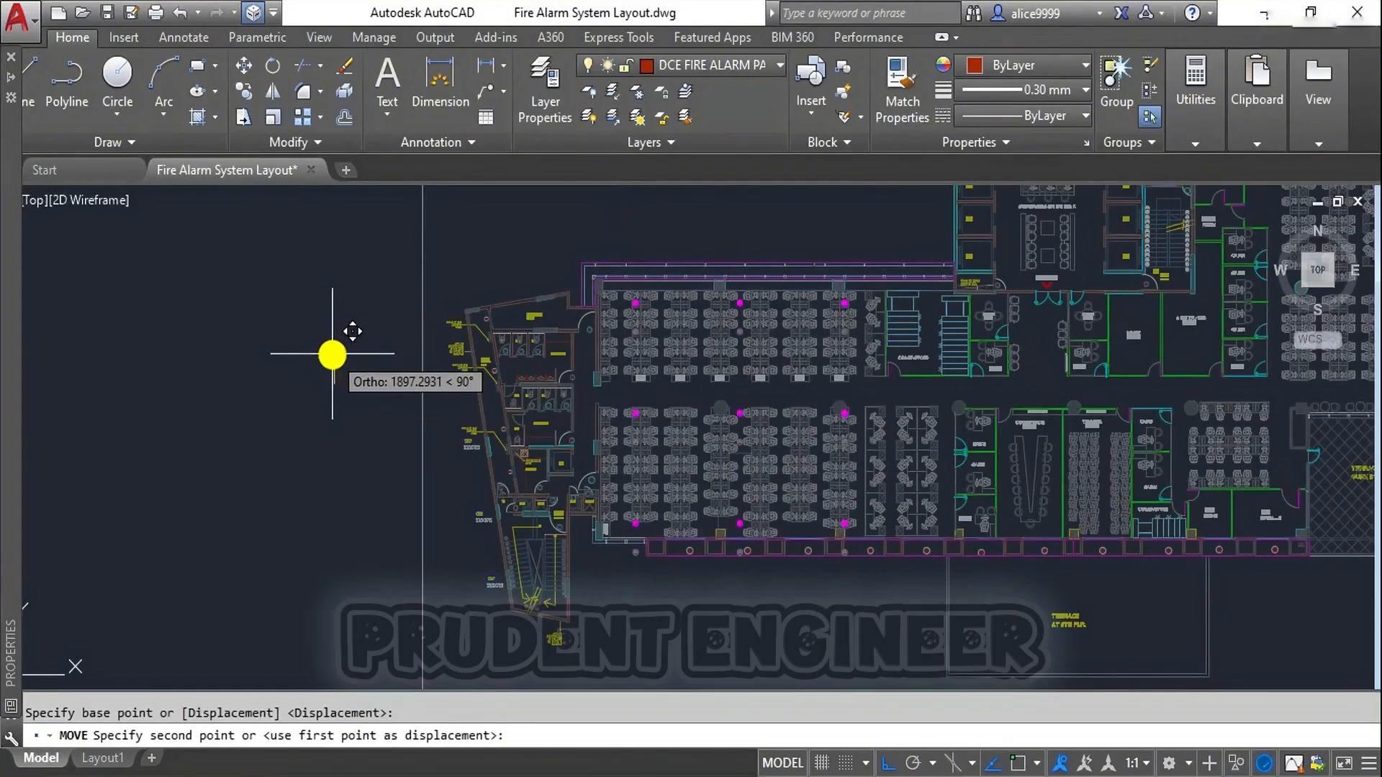
pyautogui.click(483, 380)
pyautogui.scroll(2, 817, 373)
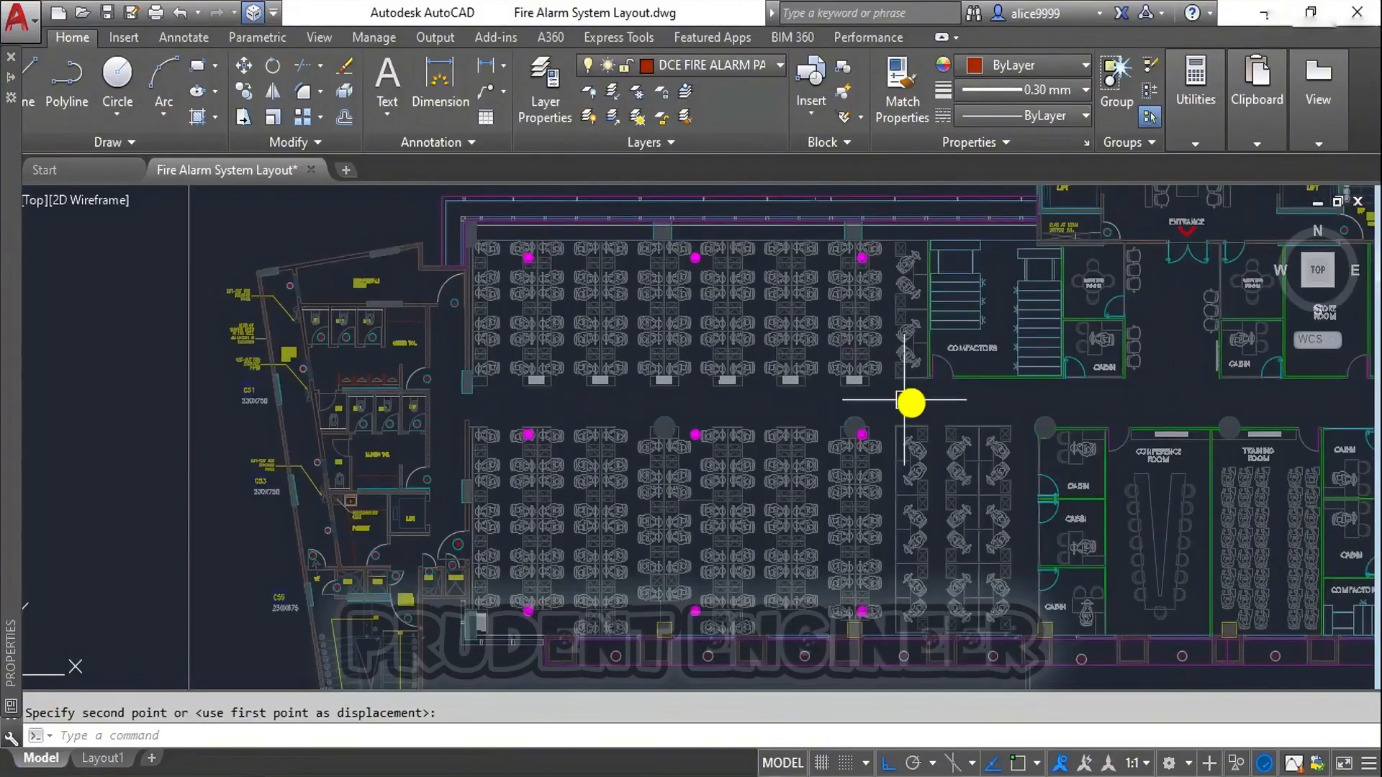
# Step: Move the third smoke detector of the middle row slightly down, clear of the round column
pyautogui.scroll(2, 850, 473)
pyautogui.moveTo(588, 412); pyautogui.dragTo(646, 426, button='middle')
pyautogui.press('Escape')
pyautogui.write('m')
pyautogui.press('Return')
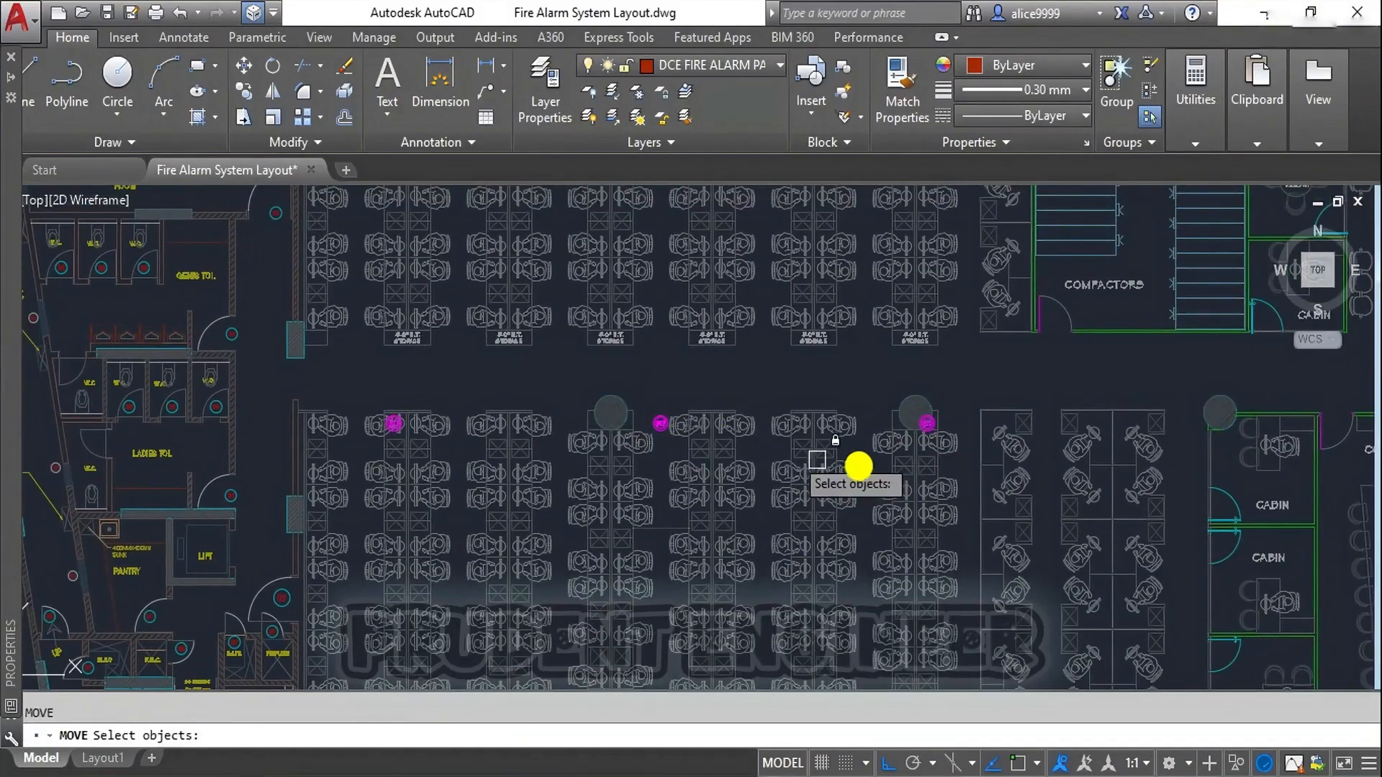
pyautogui.click(916, 428)
pyautogui.press('Return')
pyautogui.click(982, 353)
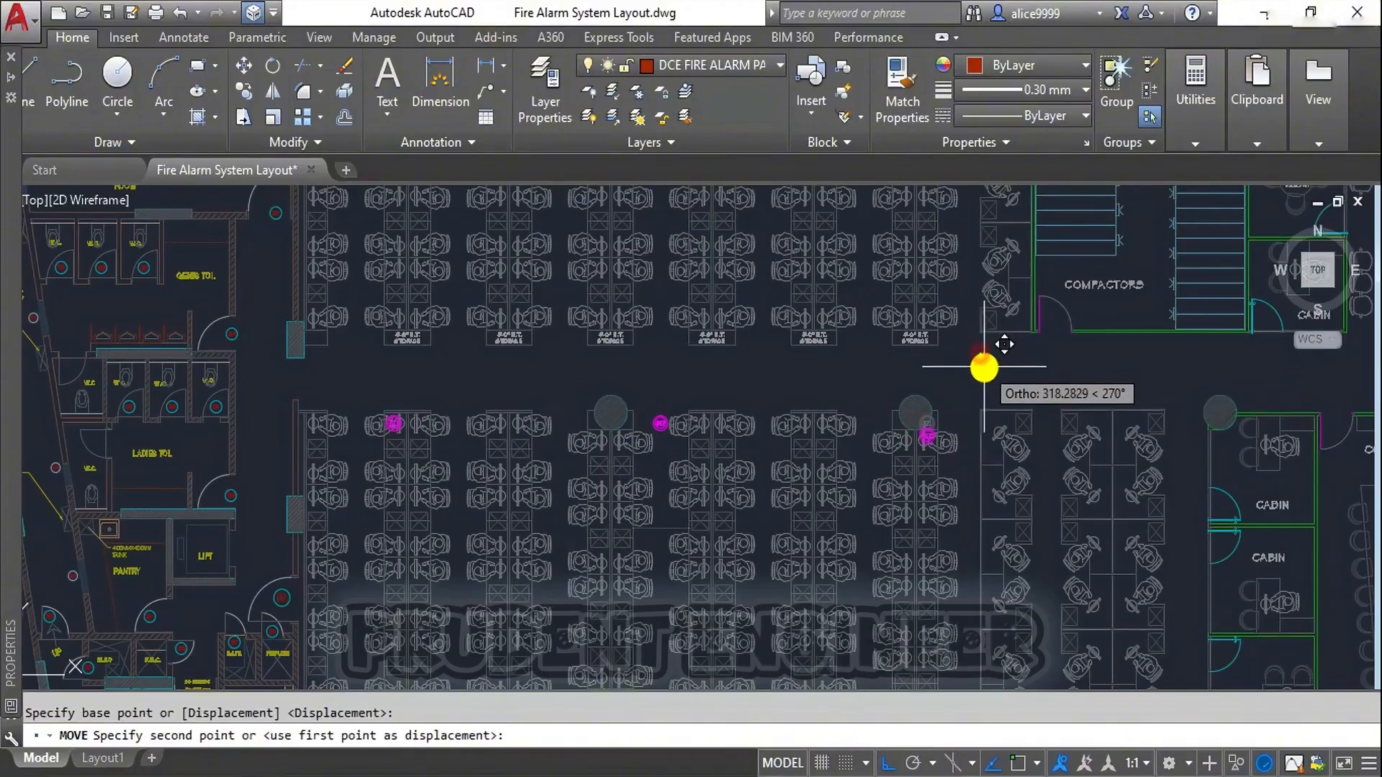
pyautogui.click(985, 372)
pyautogui.scroll(-3, 684, 478)
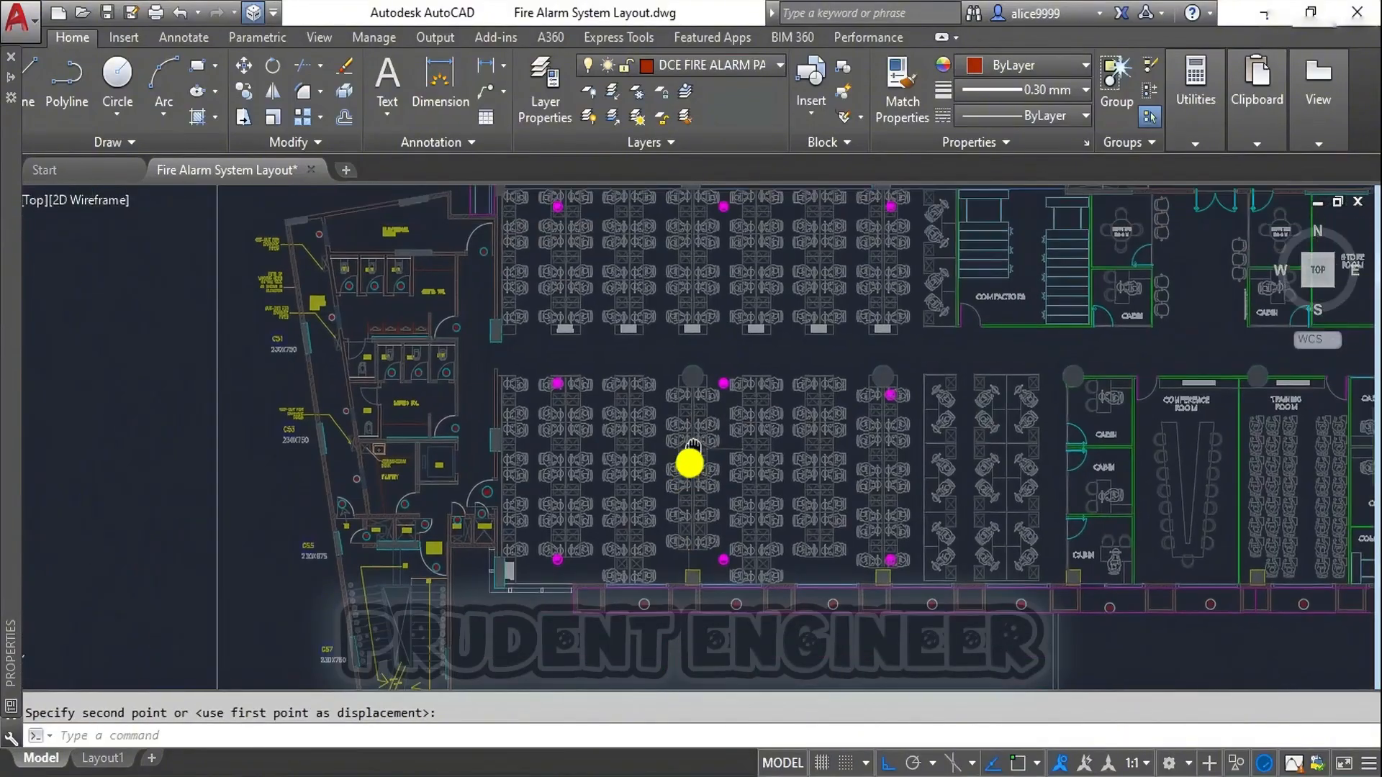
pyautogui.moveTo(548, 485); pyautogui.dragTo(597, 497, button='middle')
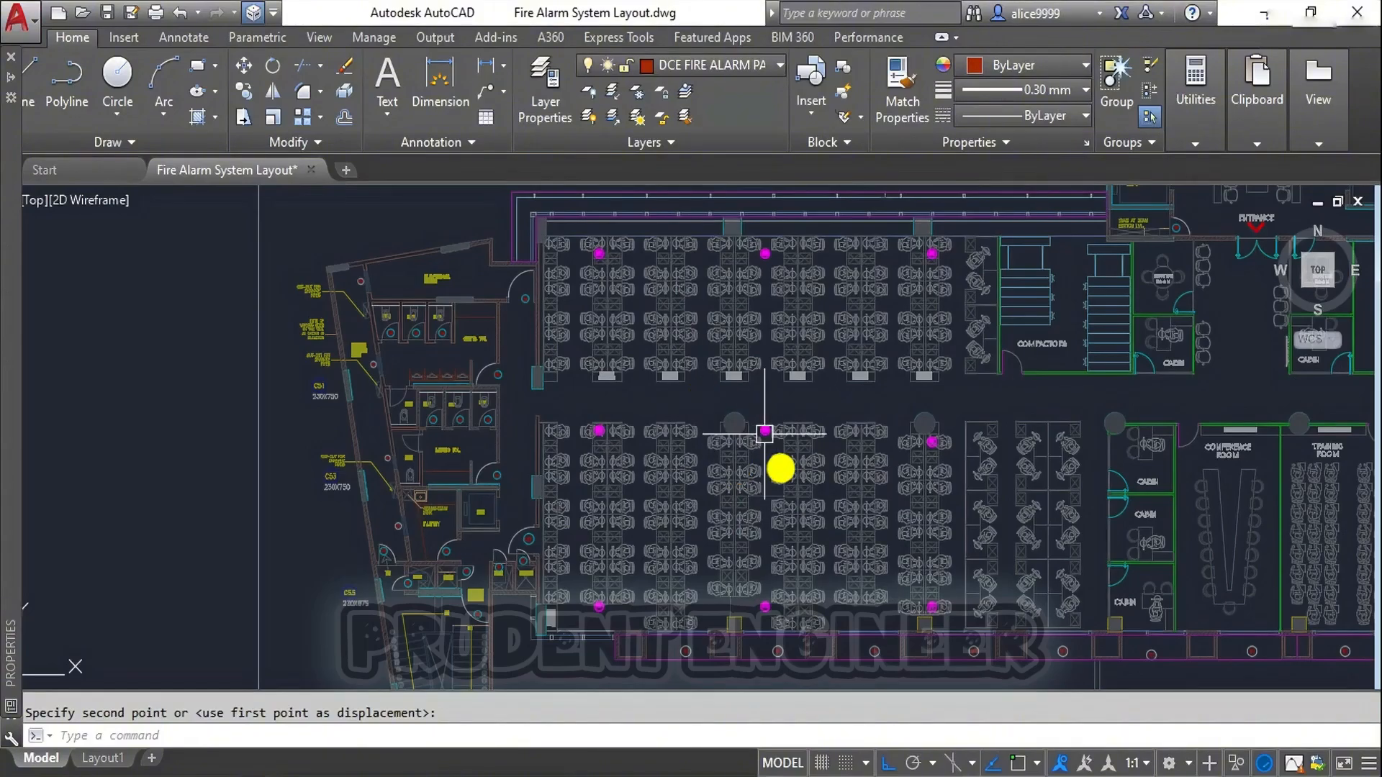
pyautogui.moveTo(770, 533); pyautogui.dragTo(566, 507, button='middle')
pyautogui.moveTo(841, 480); pyautogui.dragTo(728, 440, button='middle')
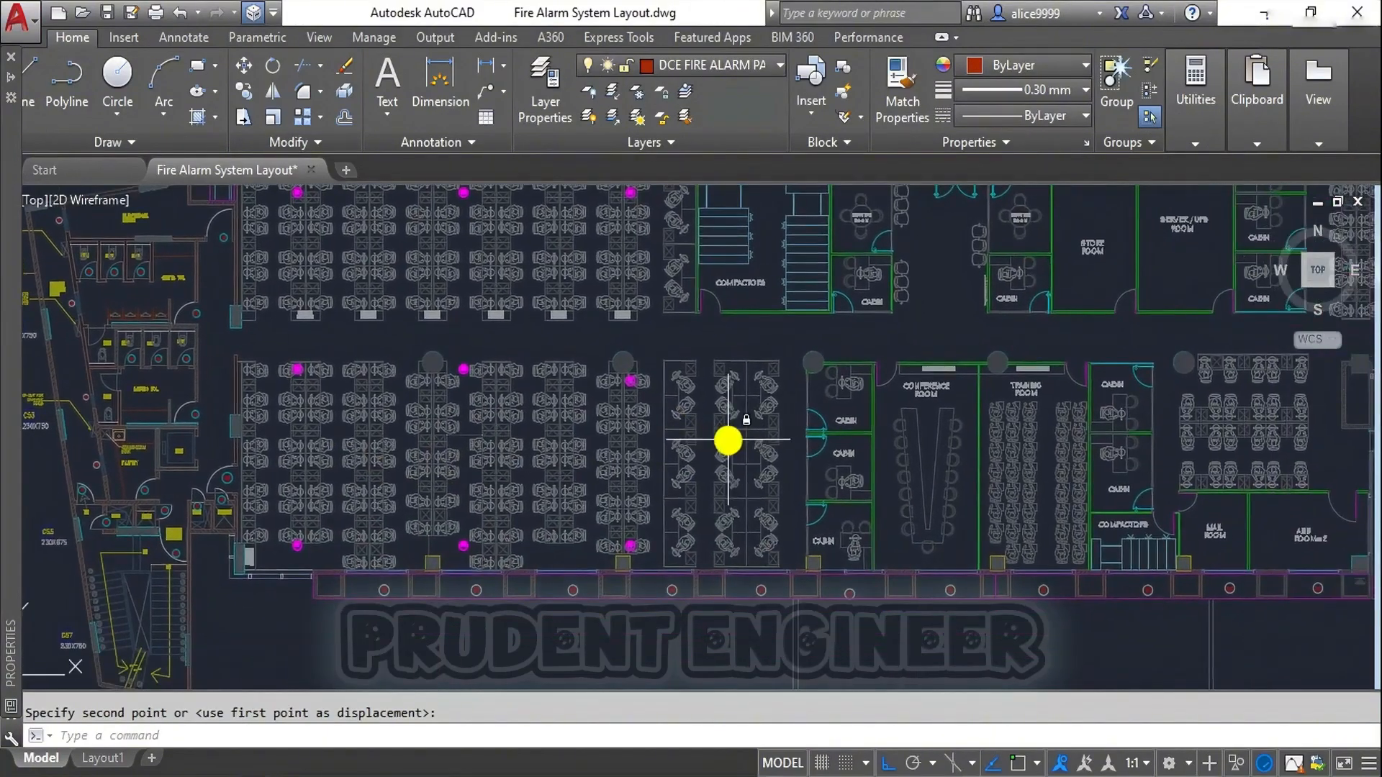
pyautogui.scroll(4, 577, 364)
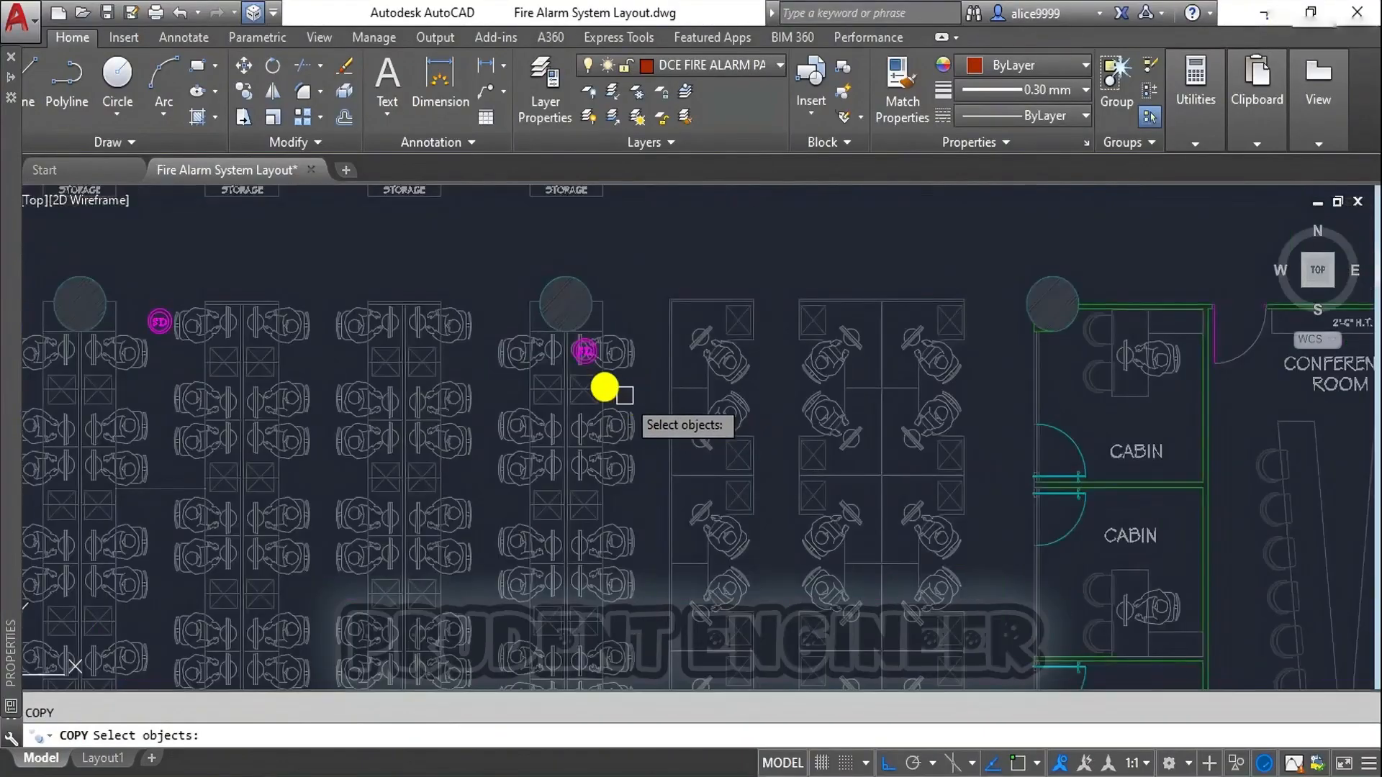
pyautogui.press('Return')
pyautogui.click(576, 368)
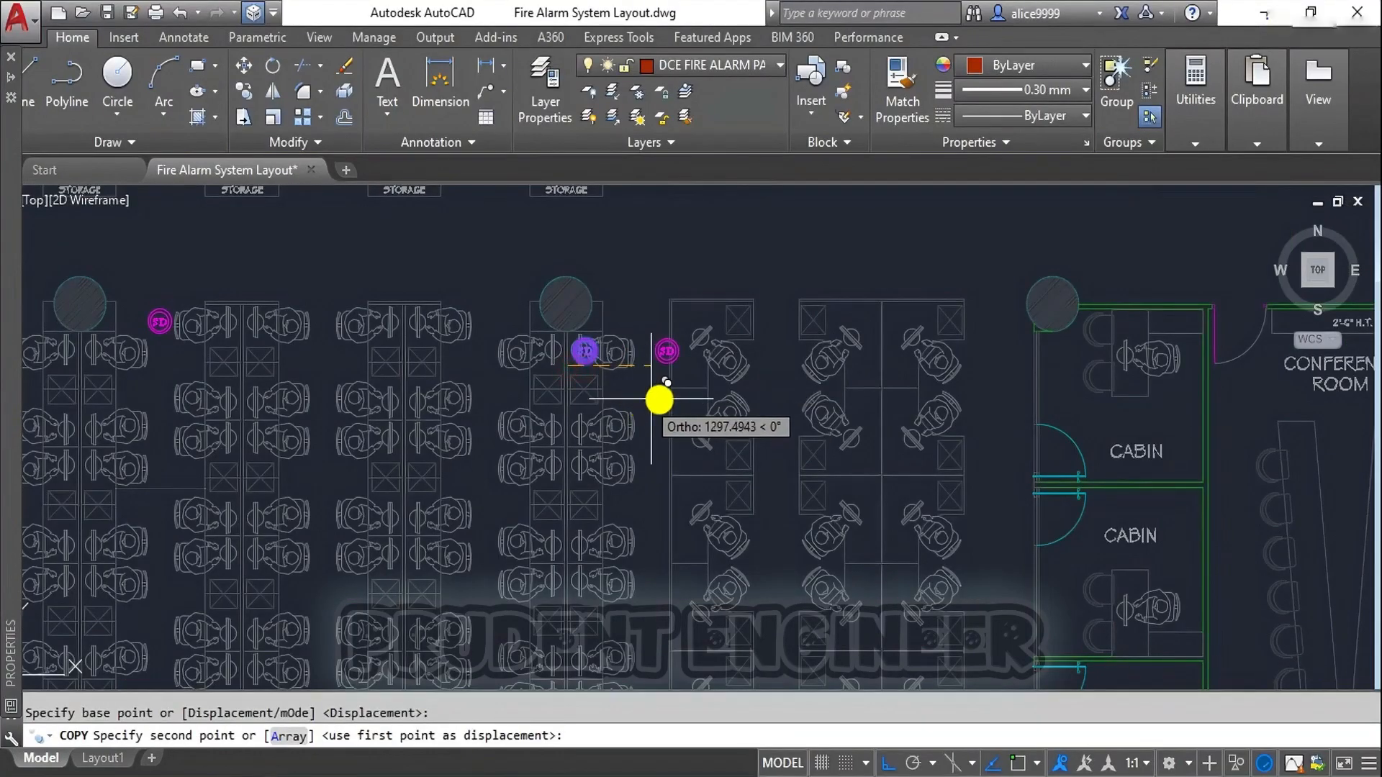
pyautogui.press('F8')
pyautogui.scroll(-5, 706, 348)
pyautogui.press('Escape')
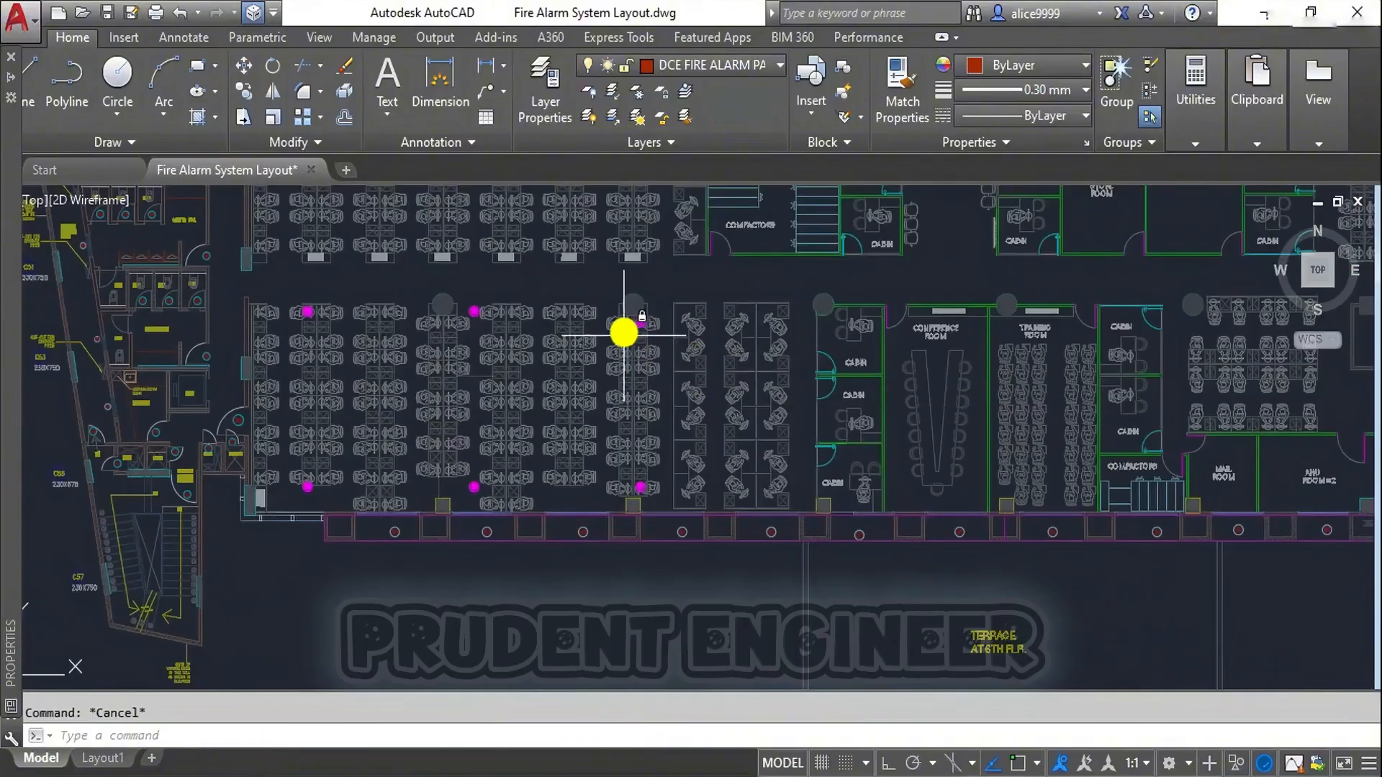
# Step: Copy the two rightmost smoke detectors of the lower workstation area 7000 to the right, with ortho on
pyautogui.moveTo(623, 331); pyautogui.dragTo(760, 426, button='middle')
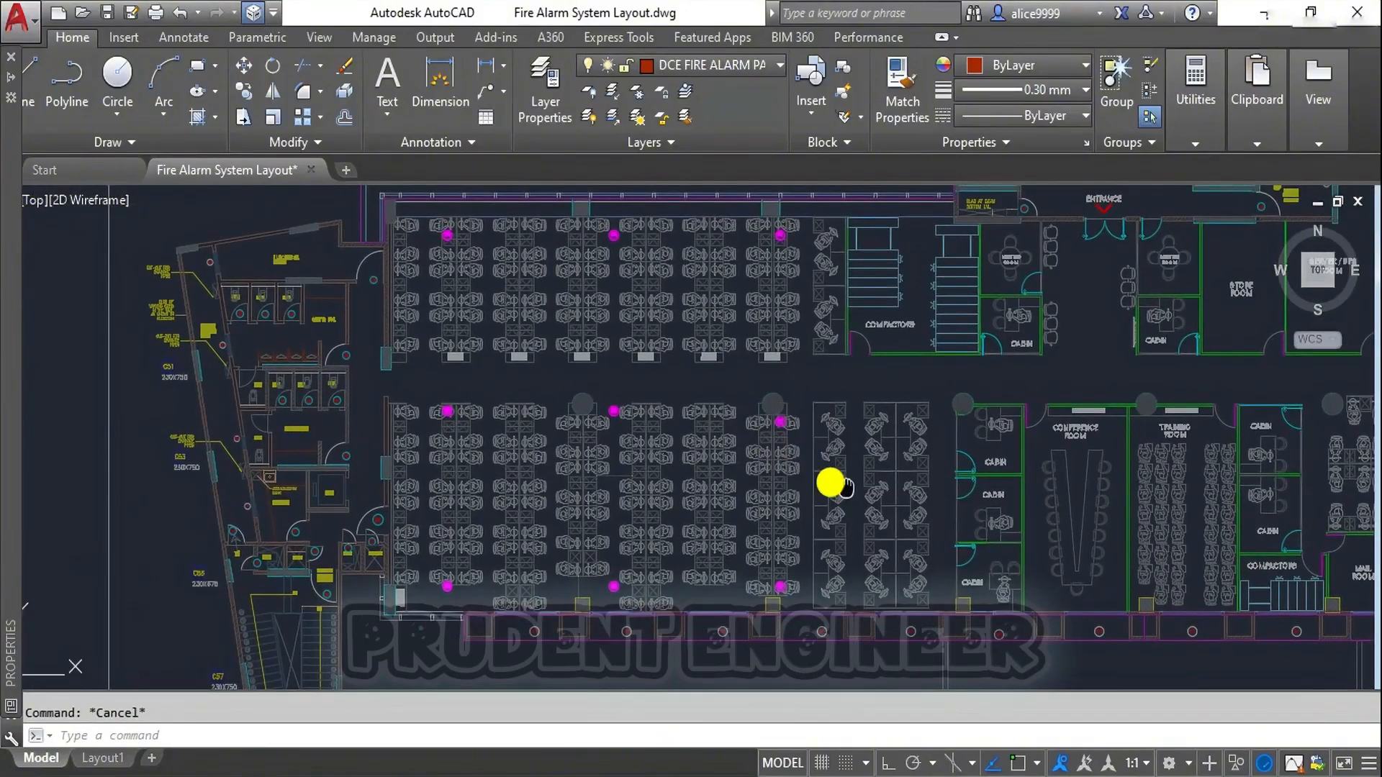
pyautogui.moveTo(831, 483); pyautogui.dragTo(766, 461, button='middle')
pyautogui.write('o')
pyautogui.press('Return')
pyautogui.click(688, 375)
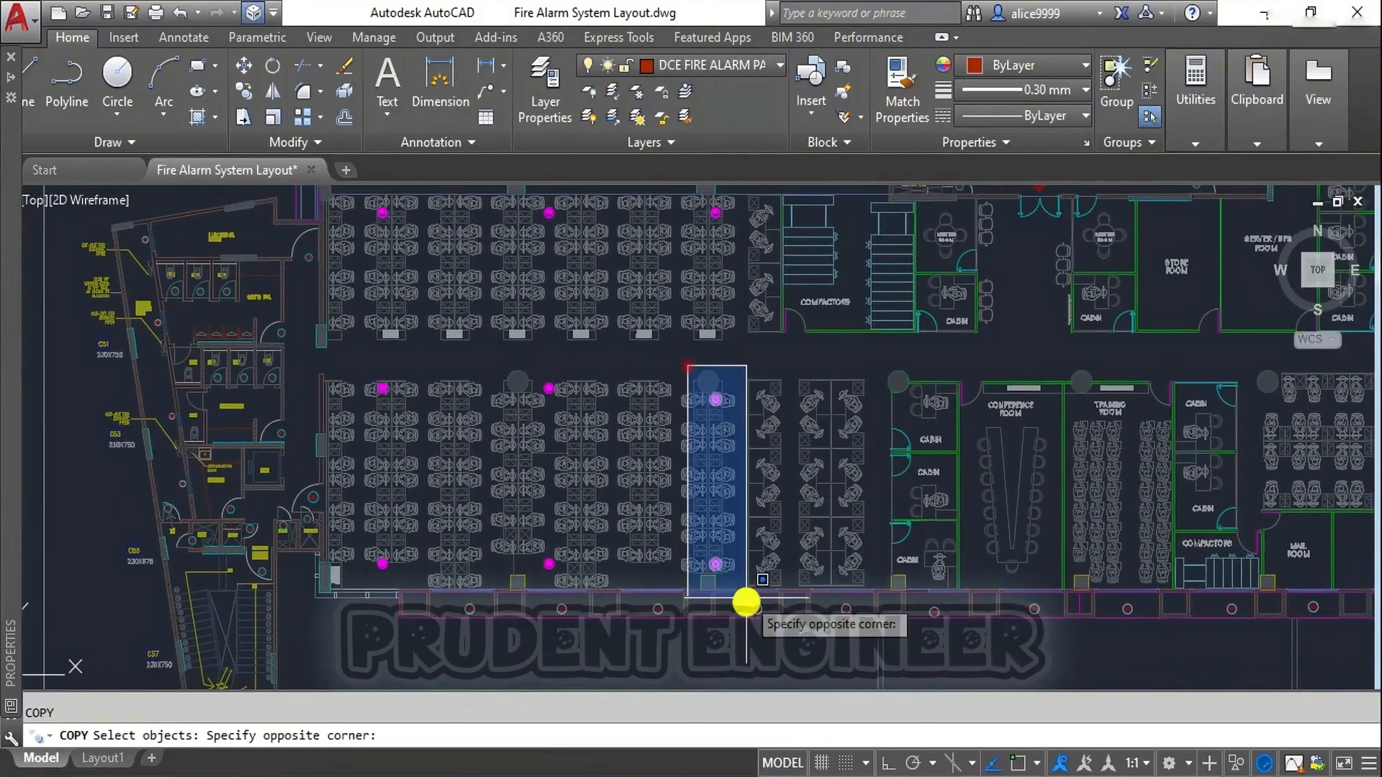
pyautogui.click(746, 603)
pyautogui.press('Return')
pyautogui.click(660, 612)
pyautogui.press('F8')
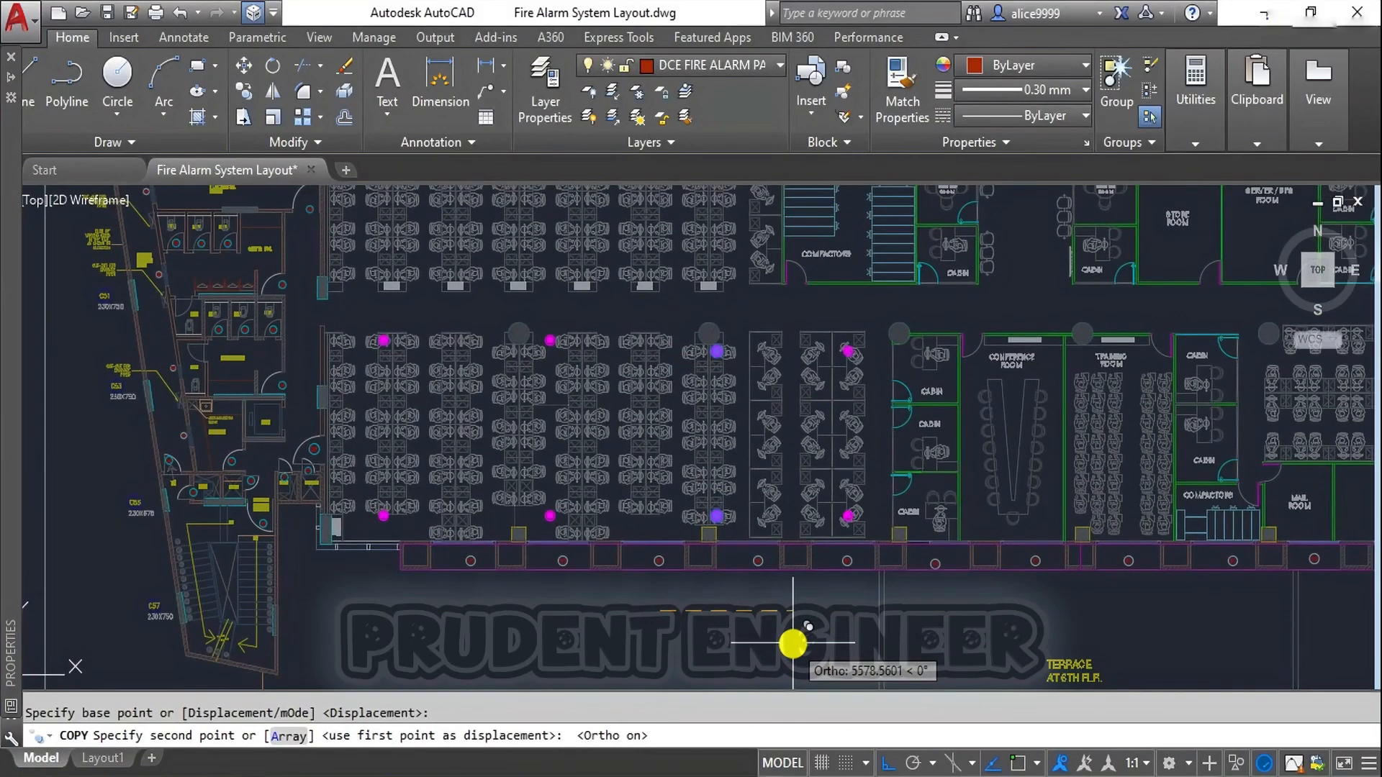
pyautogui.write('7000')
pyautogui.press('Return')
pyautogui.press('Escape')
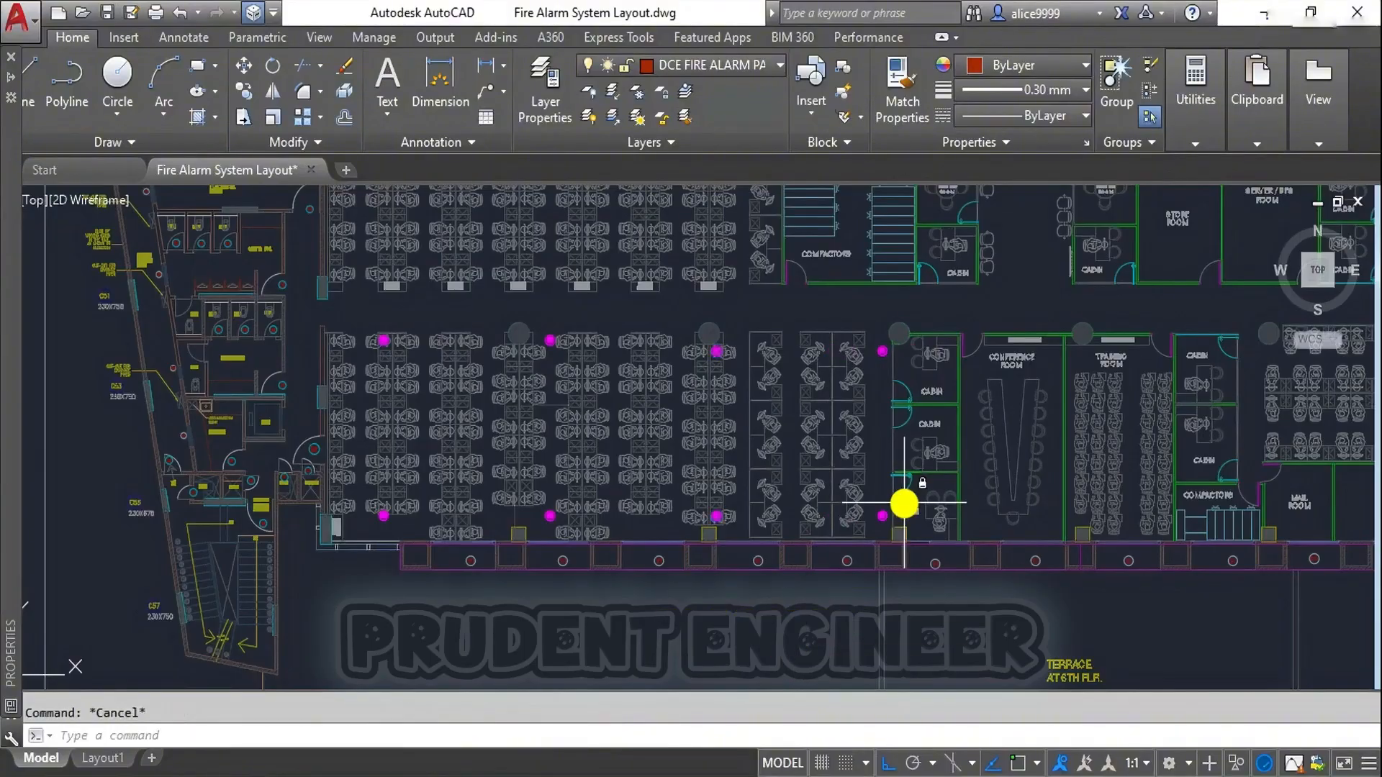
# Step: Move all eleven smoke detectors together slightly to the left, away from the cabin walls
pyautogui.scroll(-2, 715, 449)
pyautogui.write('m')
pyautogui.press('Return')
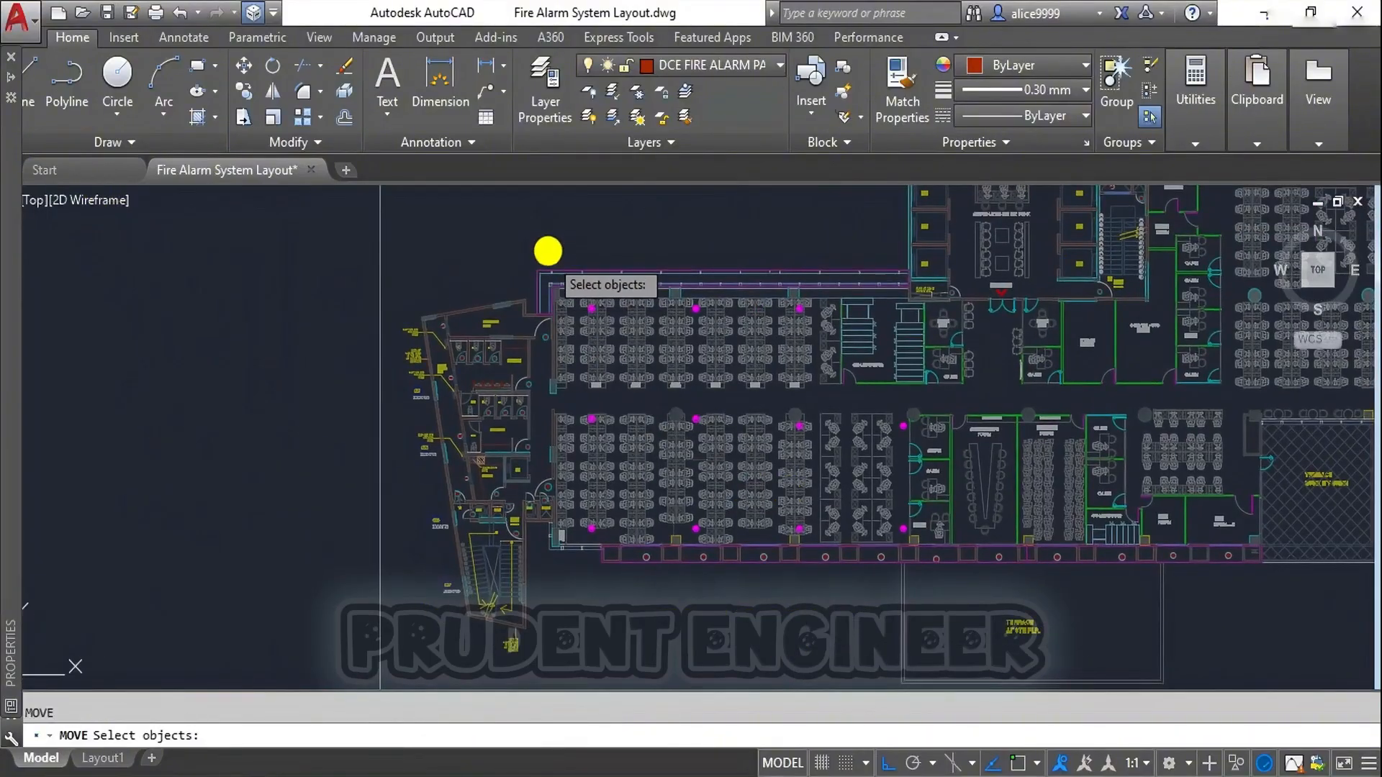
pyautogui.click(546, 250)
pyautogui.click(925, 607)
pyautogui.press('Return')
pyautogui.click(829, 634)
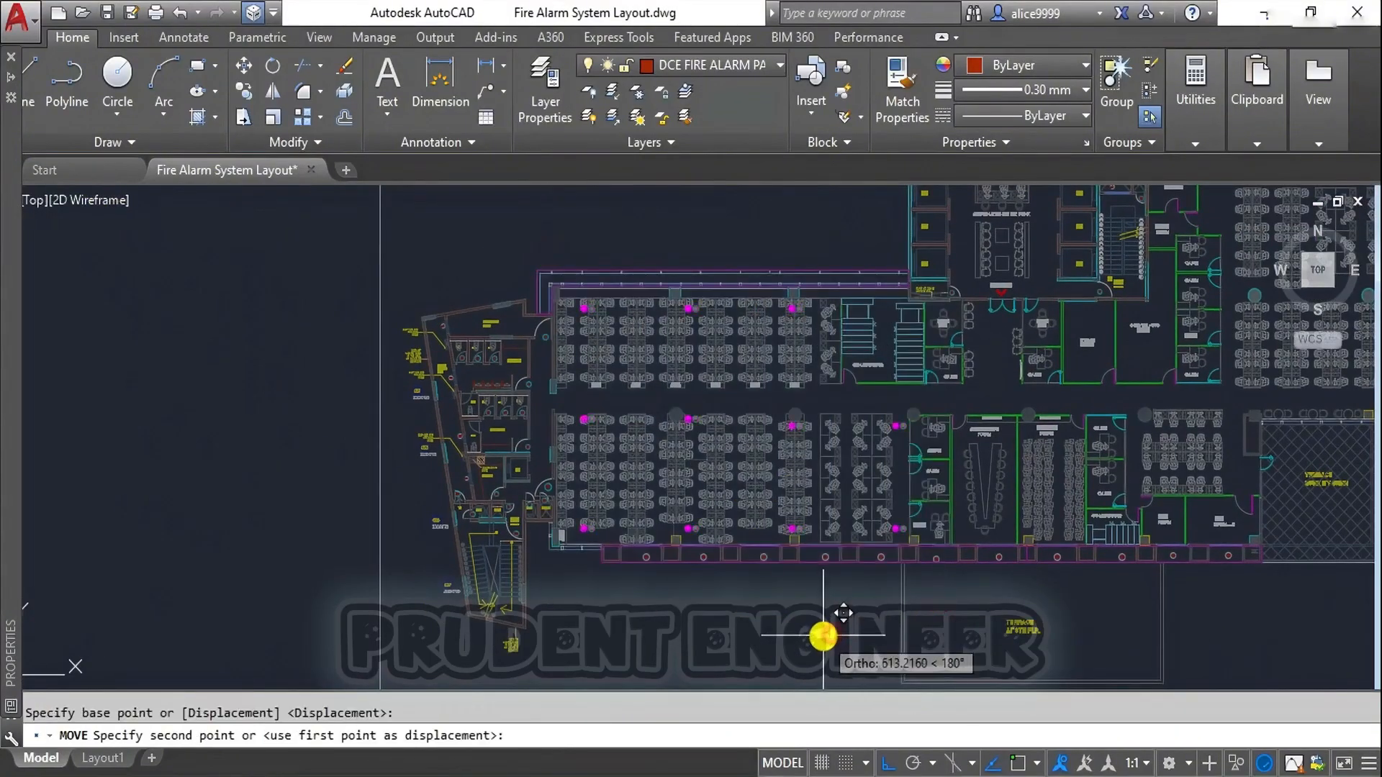
pyautogui.click(818, 637)
pyautogui.moveTo(738, 410); pyautogui.dragTo(614, 377, button='middle')
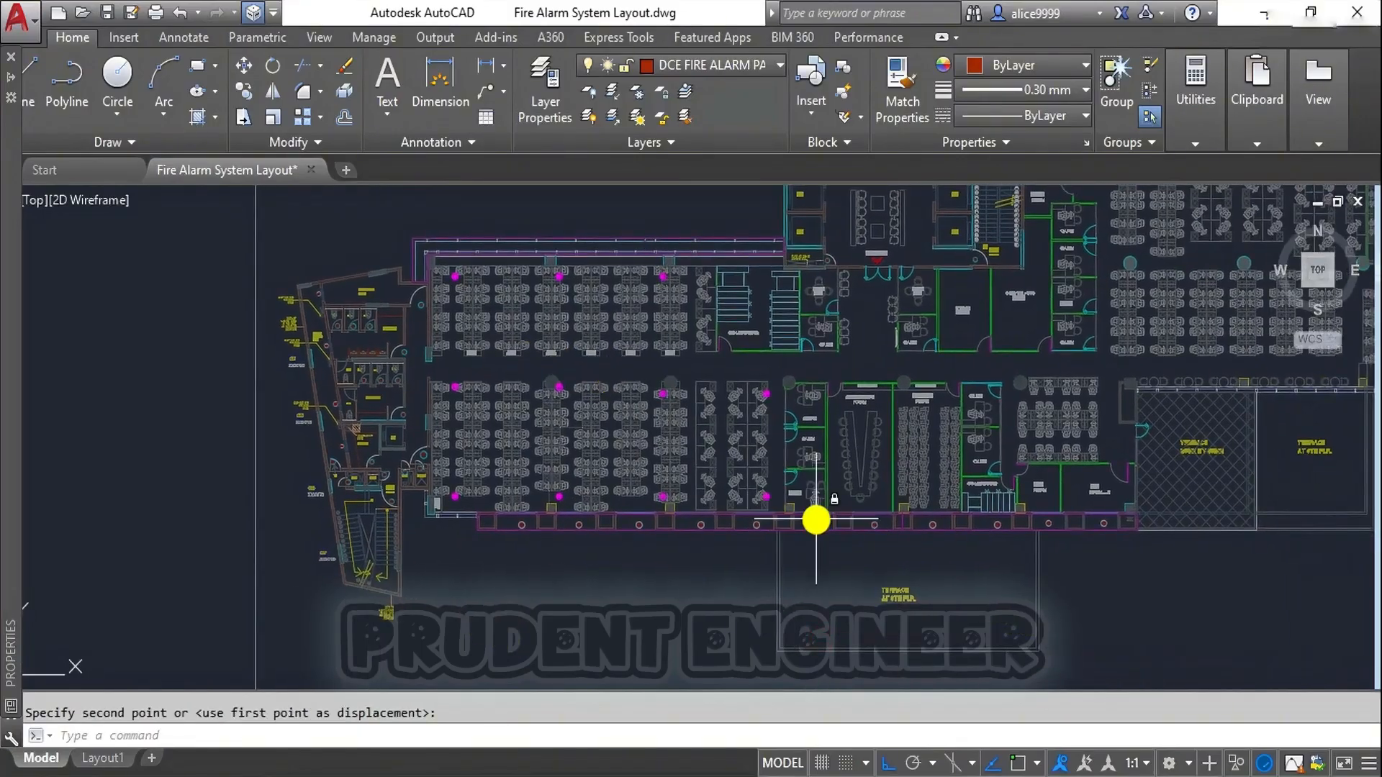
# Step: Copy the fourth smoke detector of the middle row into the lowest cabin beside its door, with ortho off
pyautogui.moveTo(691, 473); pyautogui.dragTo(663, 456, button='middle')
pyautogui.press('Escape')
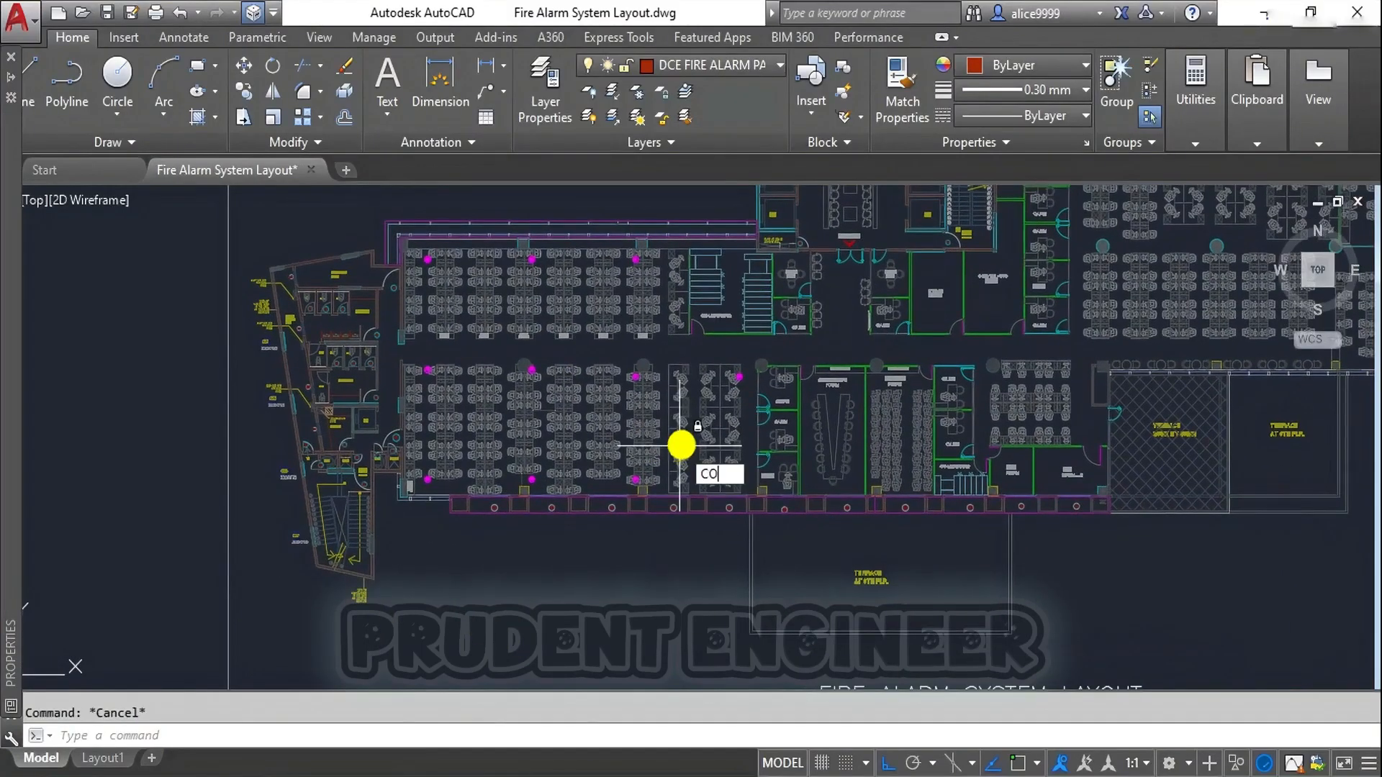
pyautogui.press('Return')
pyautogui.scroll(2, 733, 386)
pyautogui.click(747, 362)
pyautogui.press('Return')
pyautogui.click(744, 378)
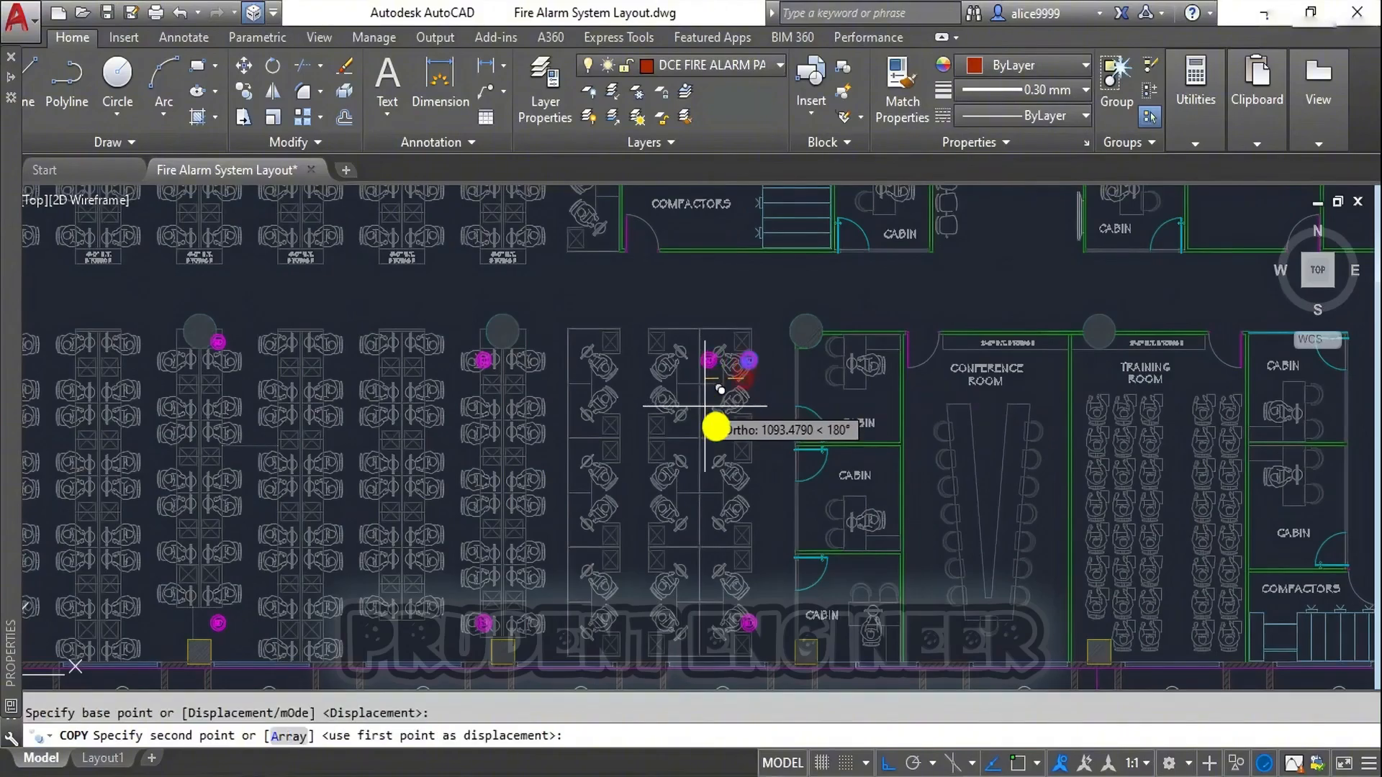
pyautogui.press('F8')
pyautogui.scroll(4, 828, 446)
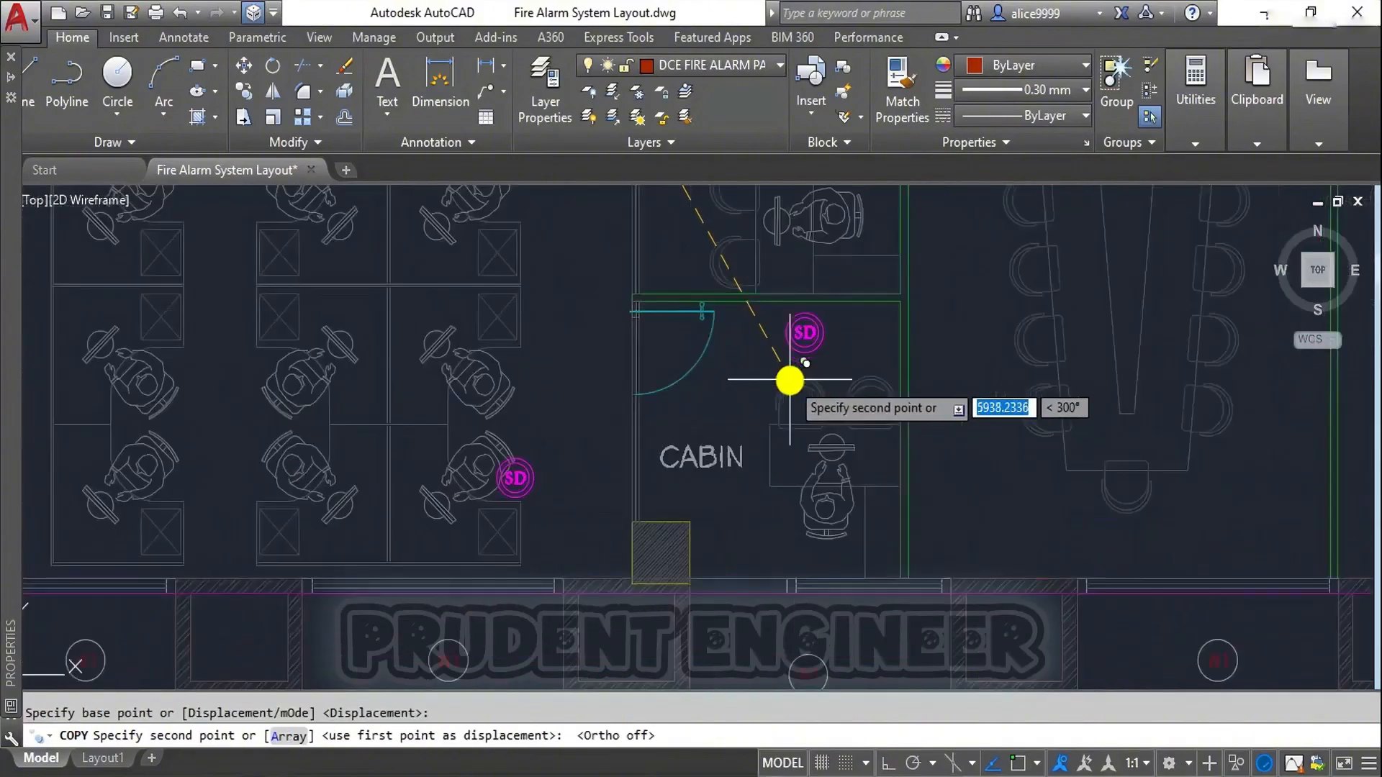
pyautogui.click(691, 477)
pyautogui.scroll(-2, 691, 475)
pyautogui.press('Escape')
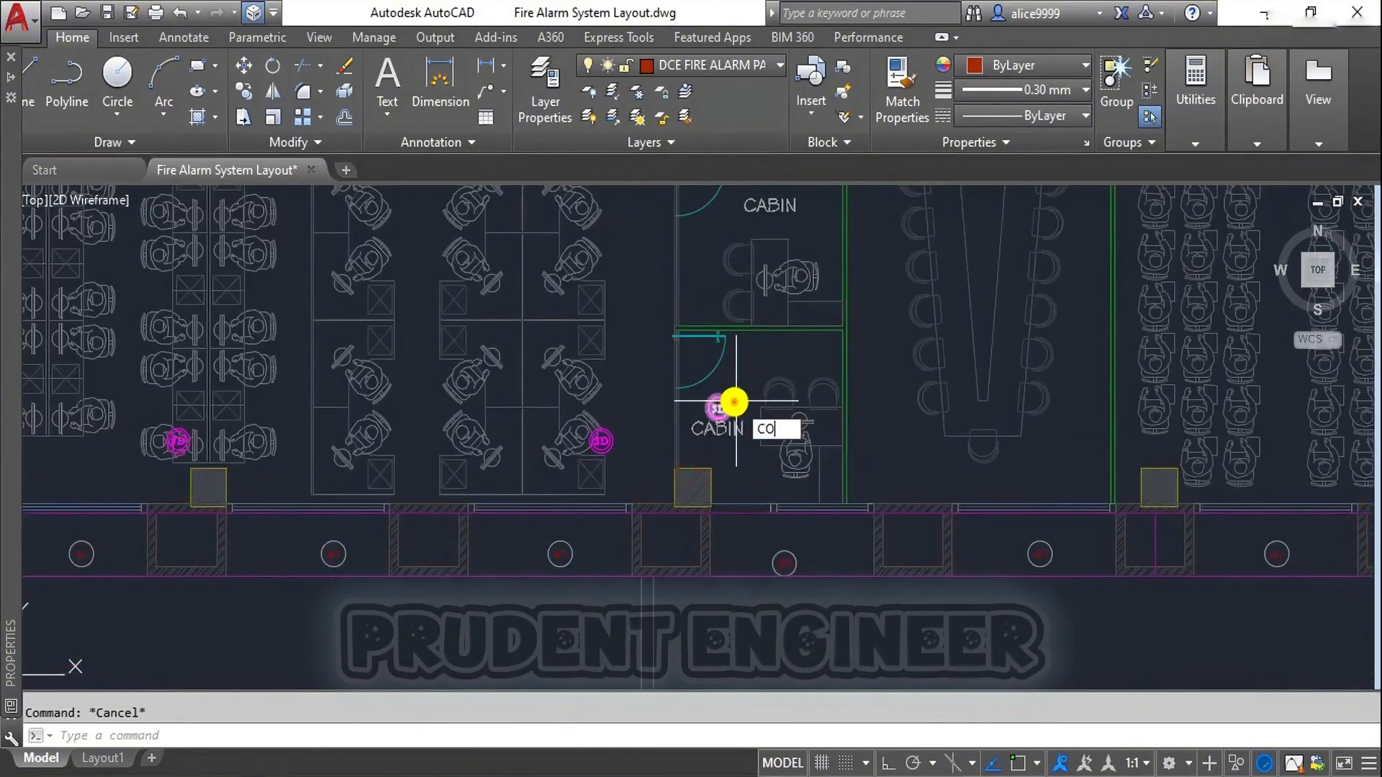
# Step: Copy the lowest cabin's smoke detector straight up into the middle and upper cabins, with ortho on
pyautogui.press('Return')
pyautogui.click(734, 402)
pyautogui.press('Return')
pyautogui.click(891, 444)
pyautogui.moveTo(906, 356); pyautogui.dragTo(897, 567, button='middle')
pyautogui.press('F8')
pyautogui.scroll(2, 870, 468)
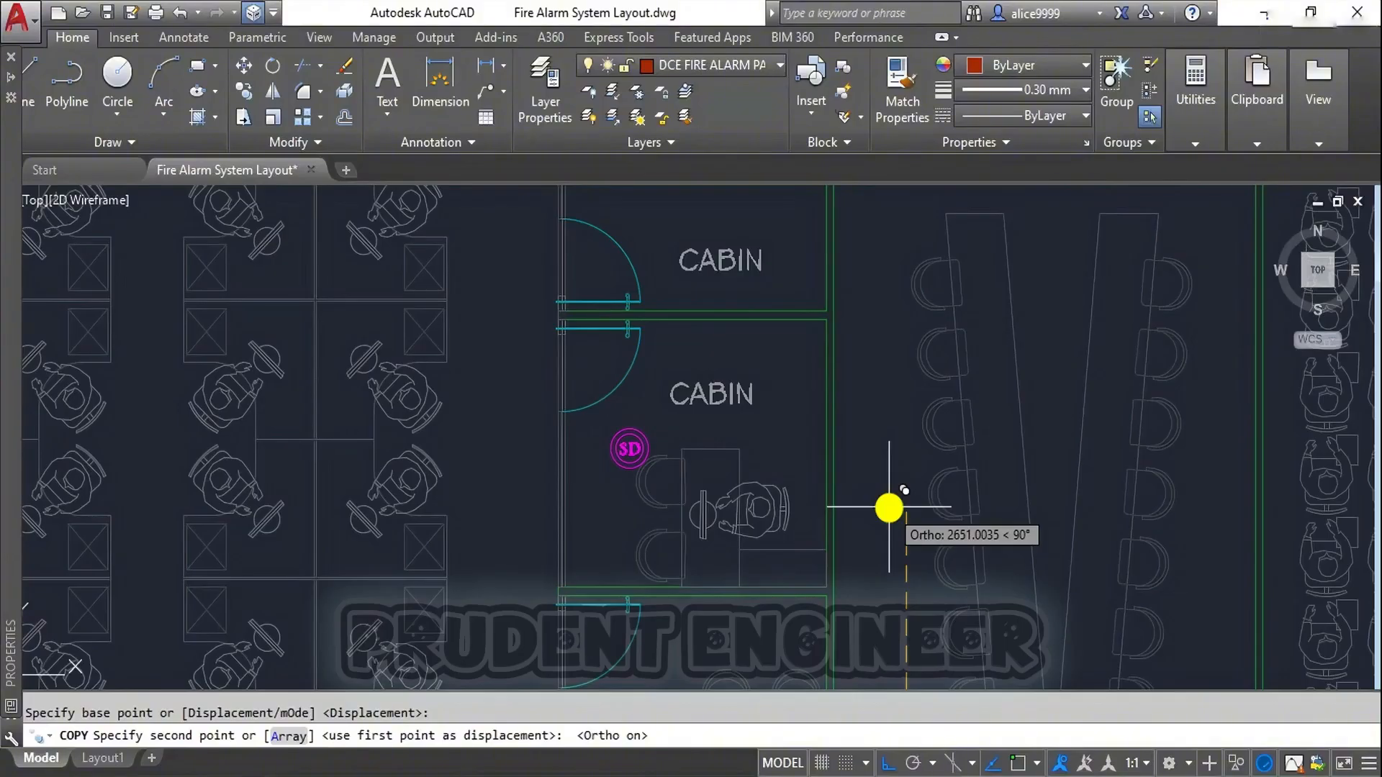
pyautogui.click(889, 507)
pyautogui.moveTo(861, 333); pyautogui.dragTo(856, 588, button='middle')
pyautogui.click(864, 480)
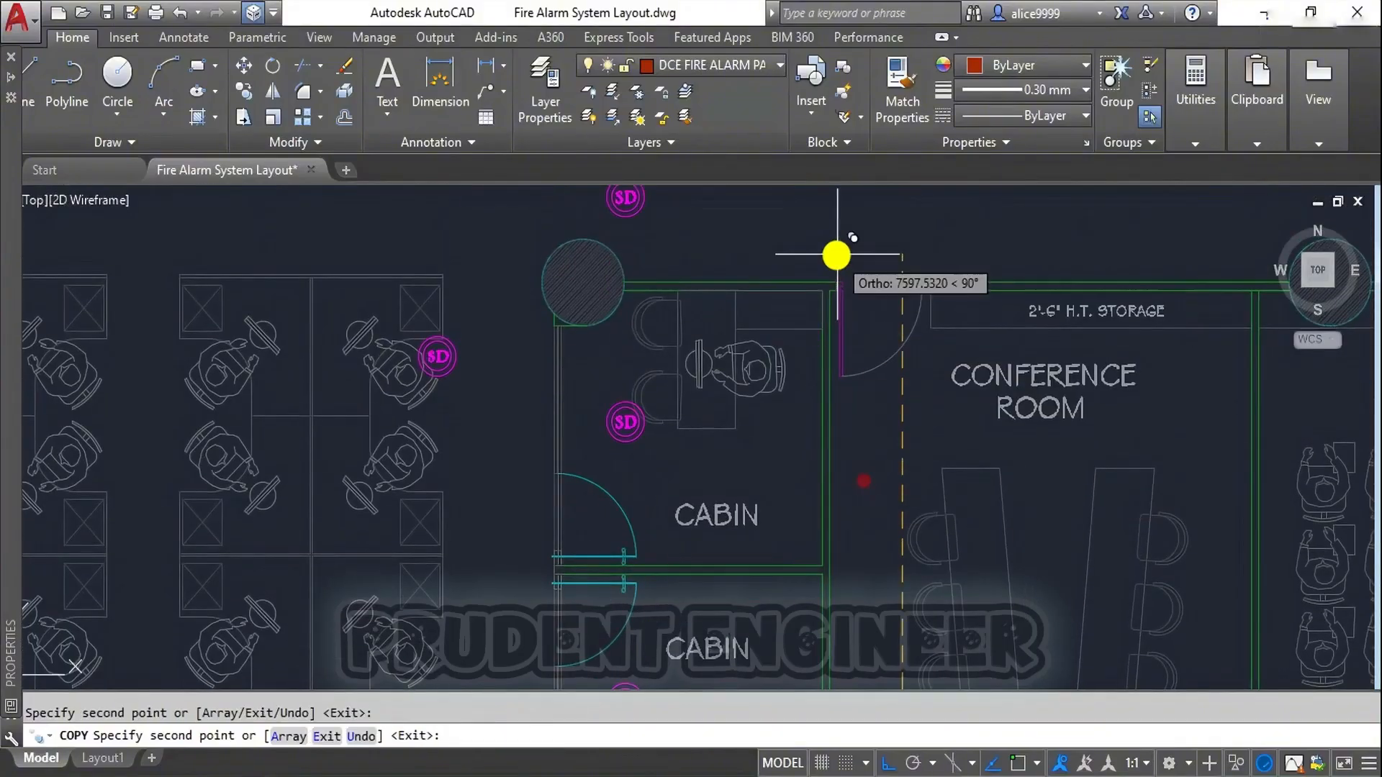
# Step: Copy the lowest cabin's smoke detector about 4450 to the right, to the lower end of the conference table, with ortho on
pyautogui.scroll(-3, 836, 257)
pyautogui.press('Escape')
pyautogui.moveTo(834, 338); pyautogui.dragTo(822, 371, button='middle')
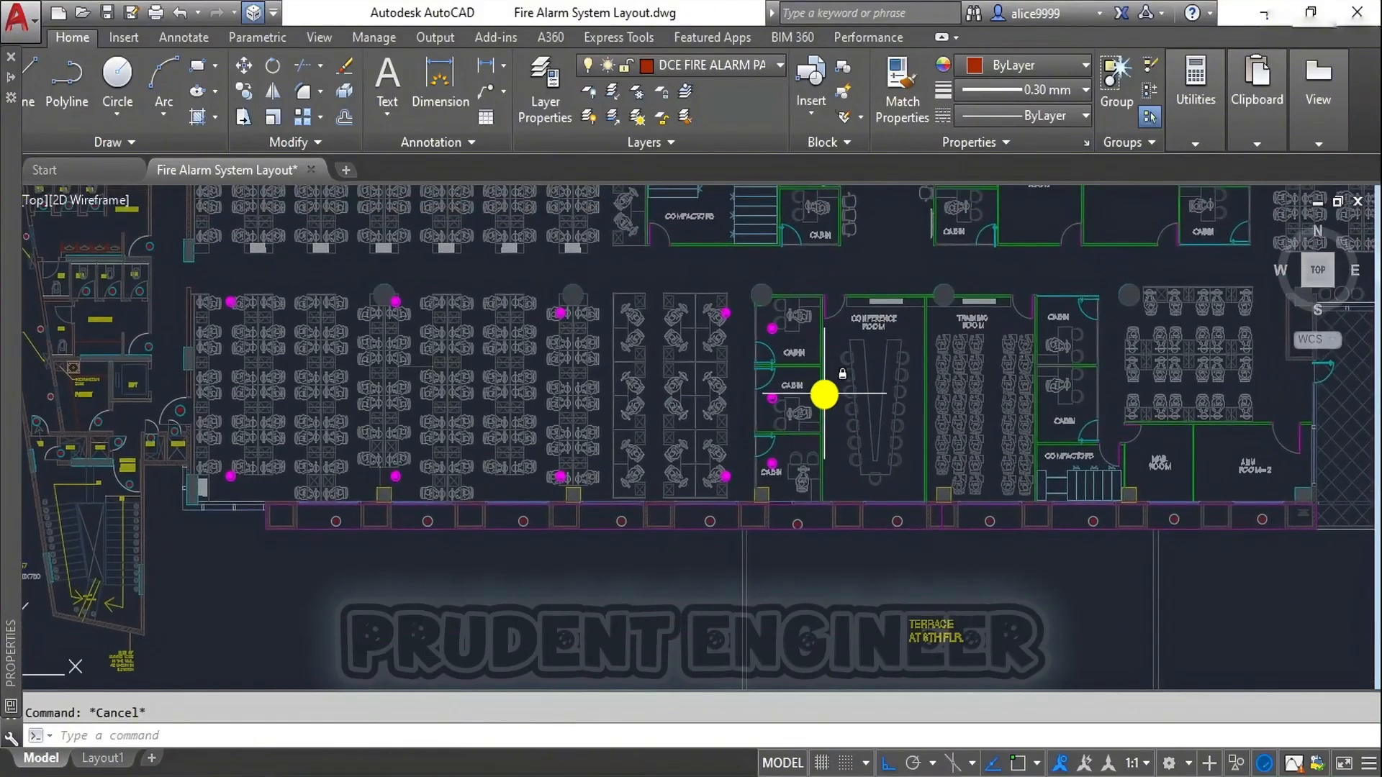
pyautogui.press('Return')
pyautogui.scroll(2, 788, 494)
pyautogui.click(750, 420)
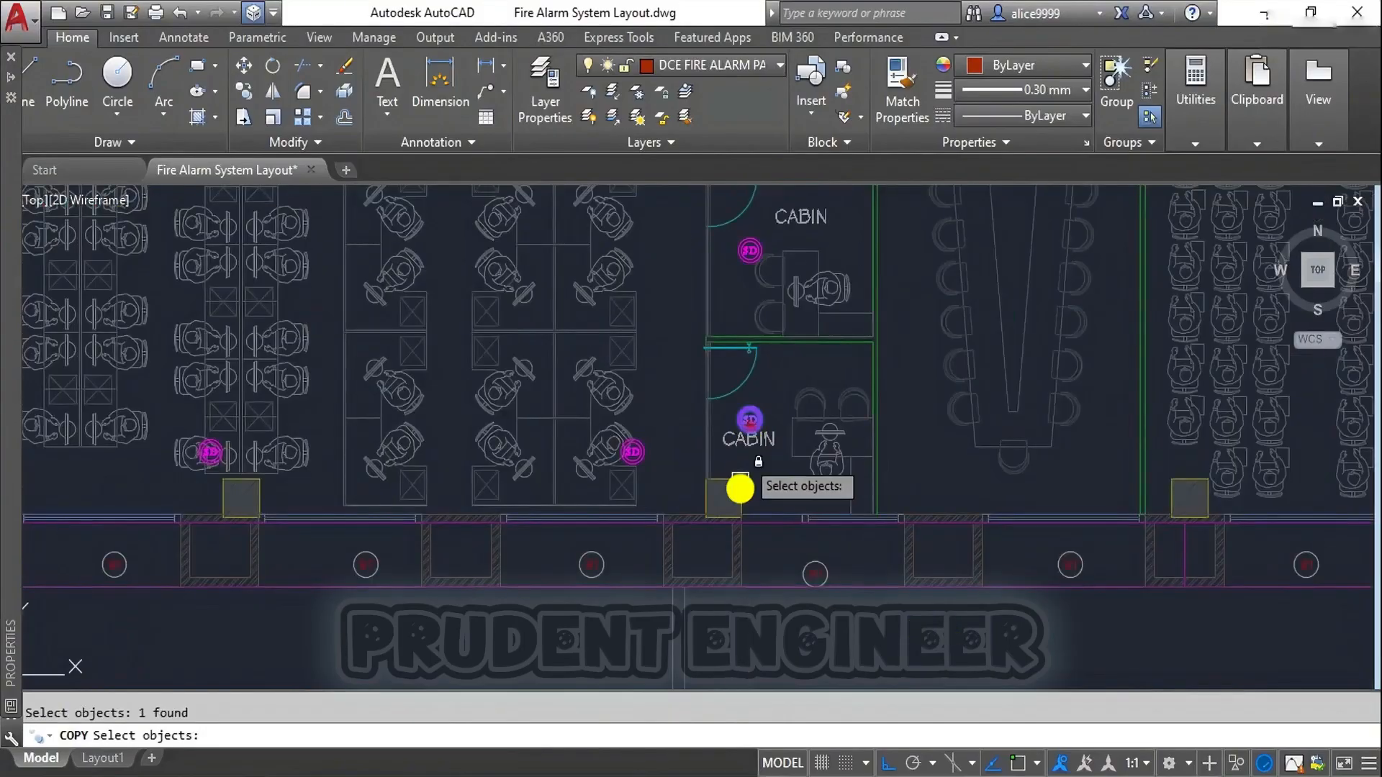
pyautogui.press('Return')
pyautogui.click(740, 489)
pyautogui.moveTo(1003, 488); pyautogui.dragTo(758, 529, button='middle')
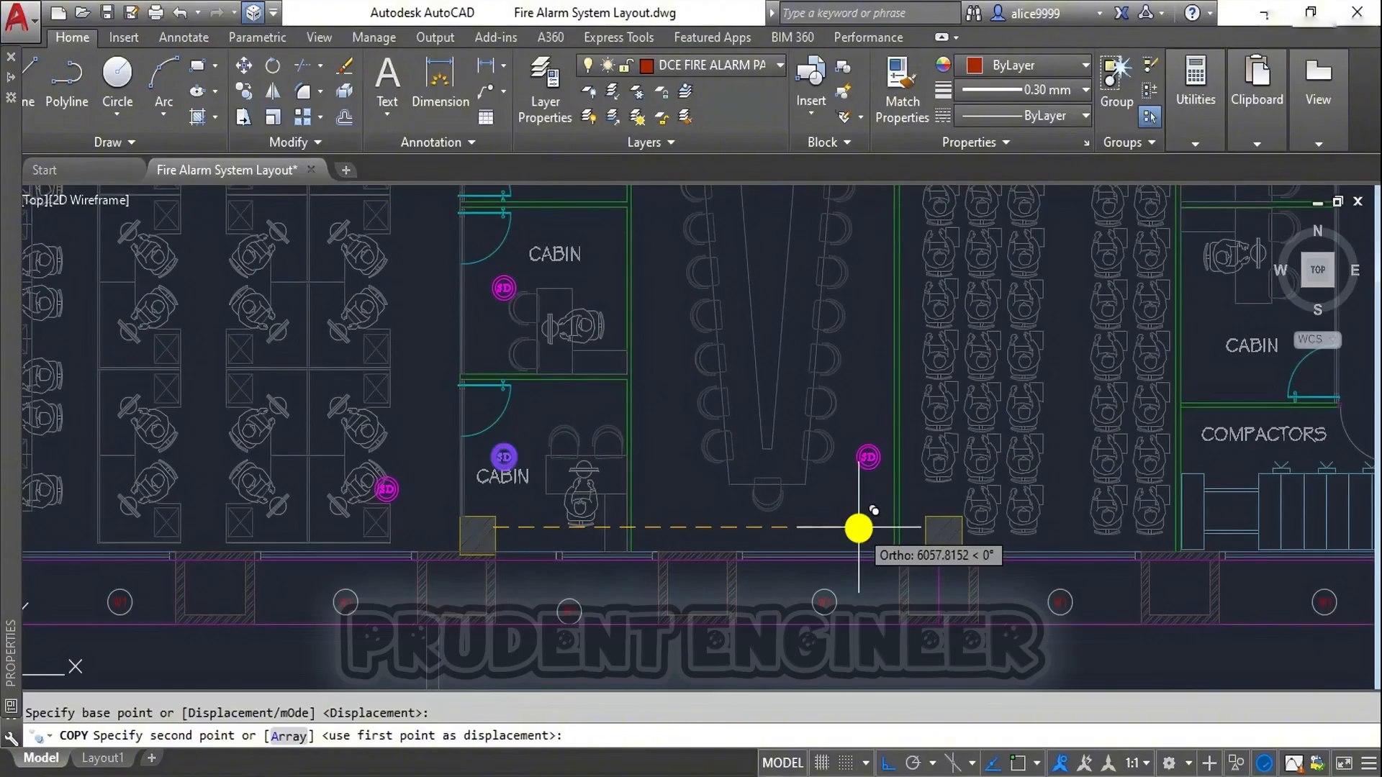
pyautogui.scroll(2, 758, 529)
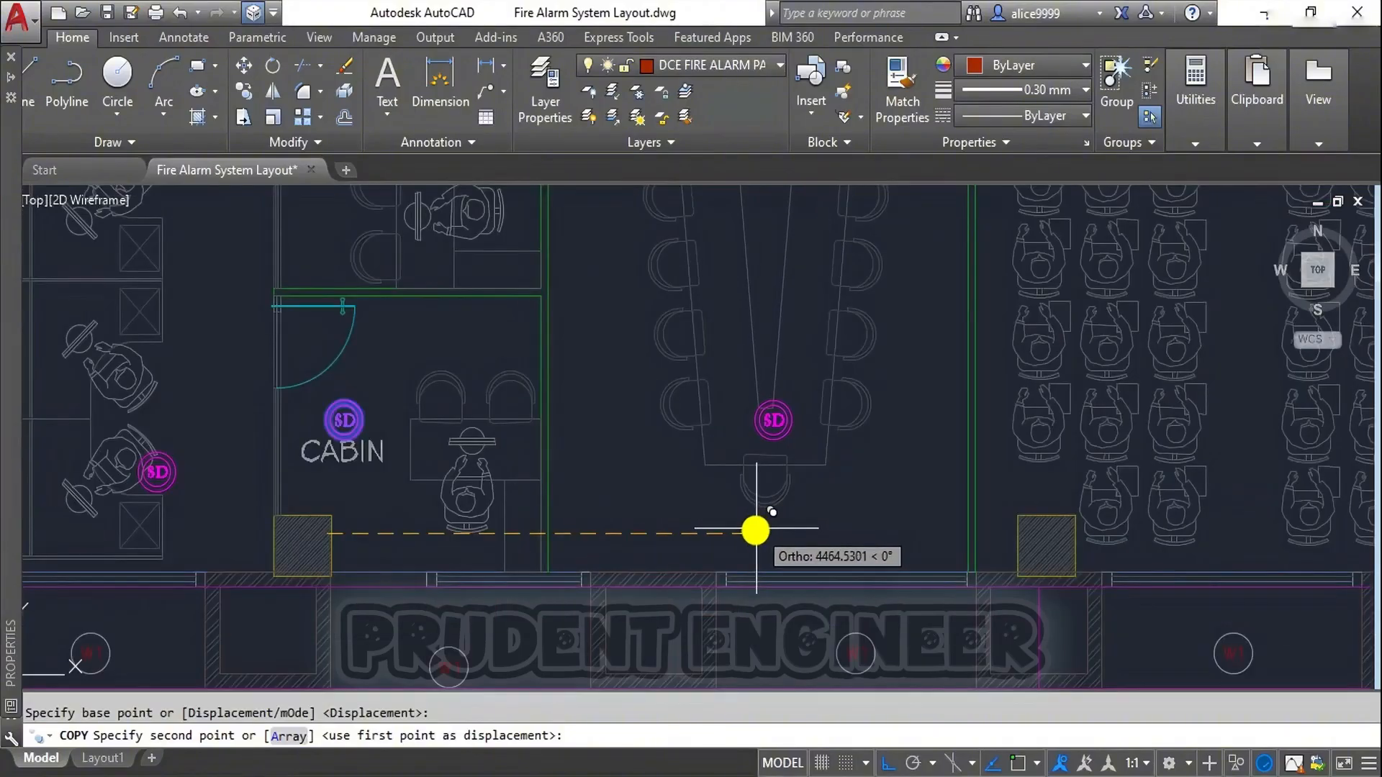
pyautogui.click(755, 530)
pyautogui.press('Escape')
# Step: Copy the conference room's smoke detector 7000 straight up
pyautogui.write('CO')
pyautogui.press('Return')
pyautogui.click(770, 423)
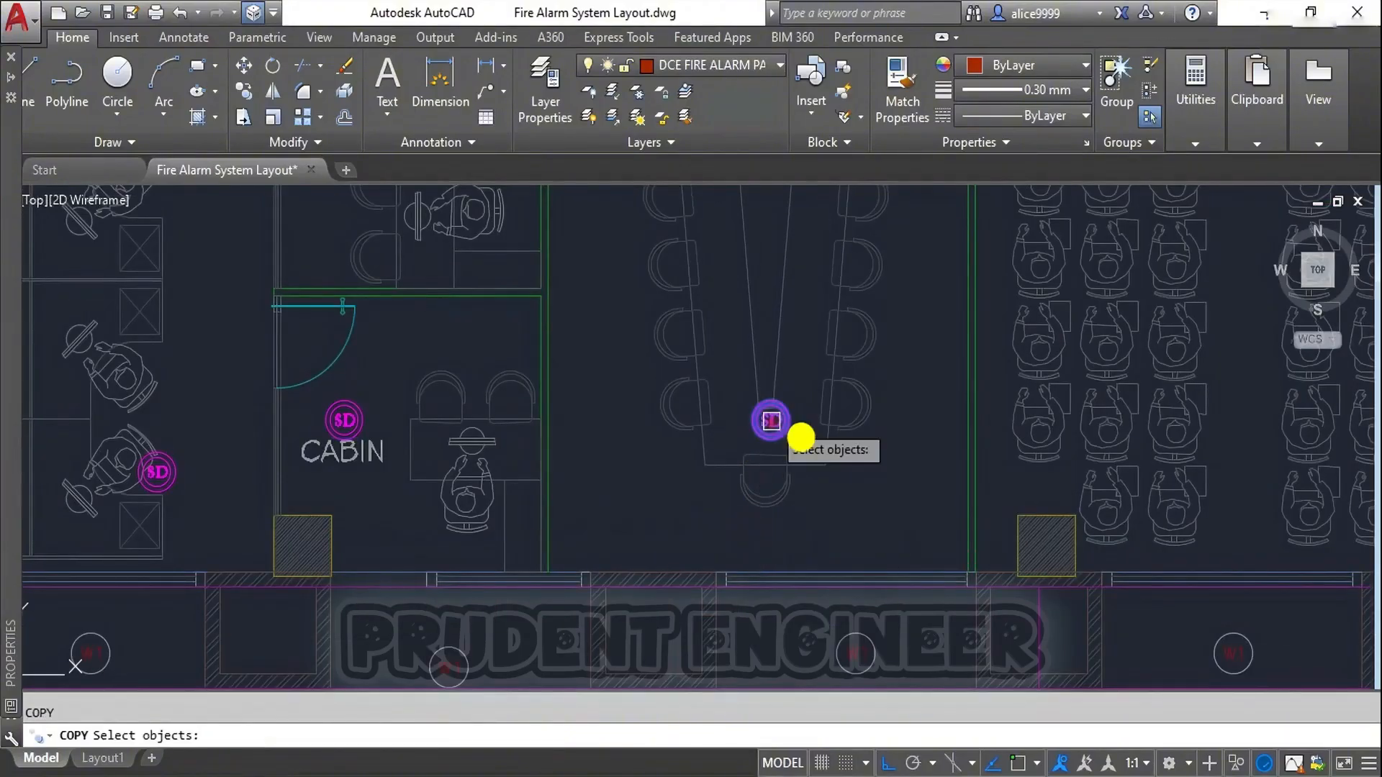
pyautogui.press('Return')
pyautogui.click(907, 460)
pyautogui.moveTo(952, 308); pyautogui.dragTo(954, 673, button='middle')
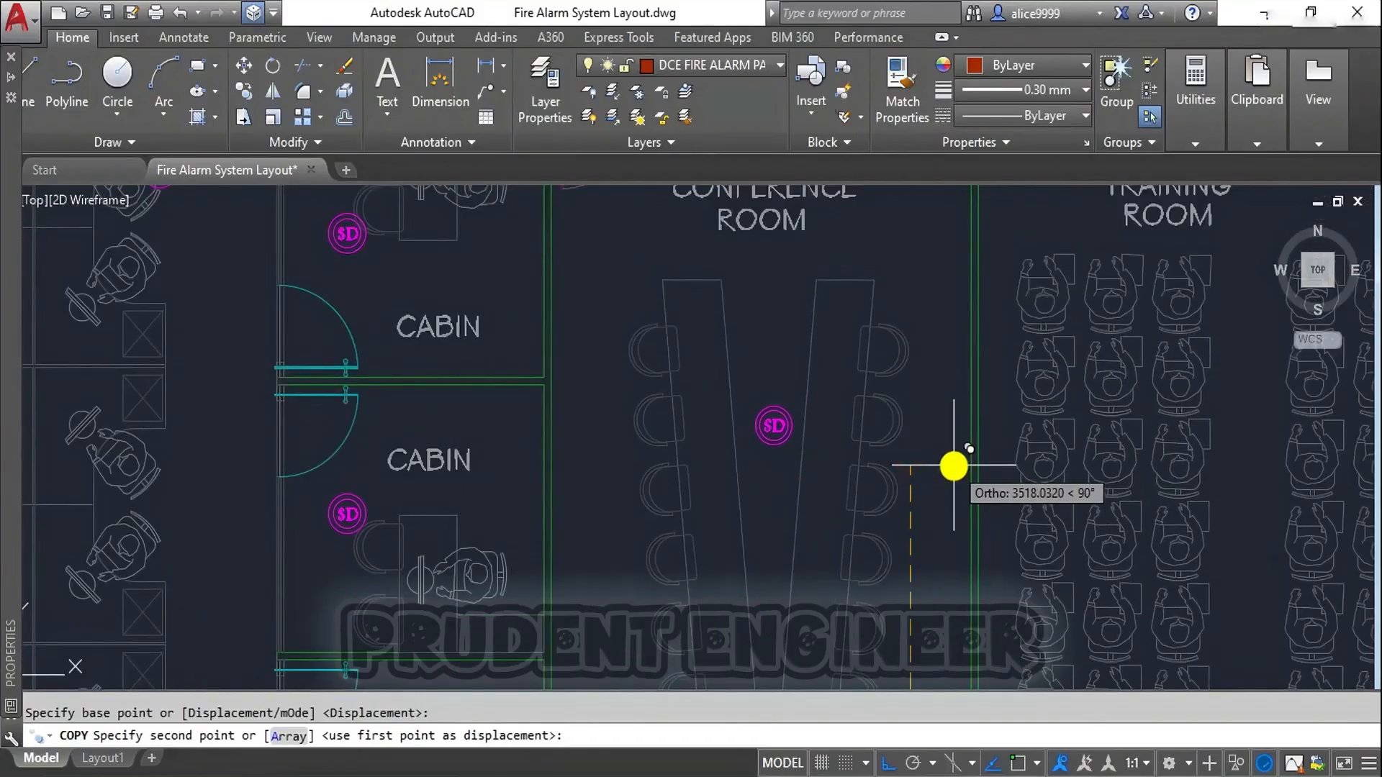
pyautogui.press('Return')
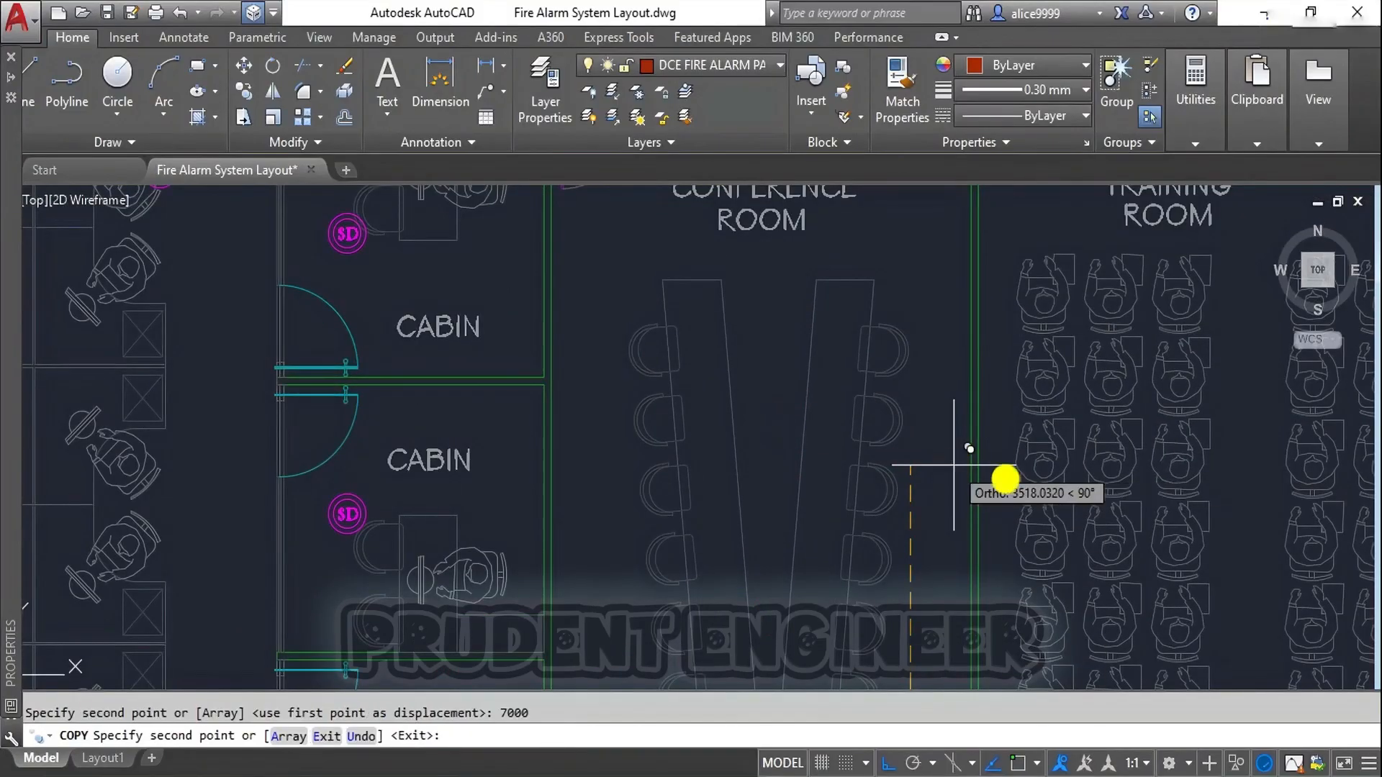
pyautogui.press('Escape')
# Step: Move the smoke detector above the conference room 1000 straight down so that it lies inside the room
pyautogui.scroll(-5, 996, 499)
pyautogui.scroll(2, 879, 434)
pyautogui.scroll(5, 843, 344)
pyautogui.write('m')
pyautogui.press('Return')
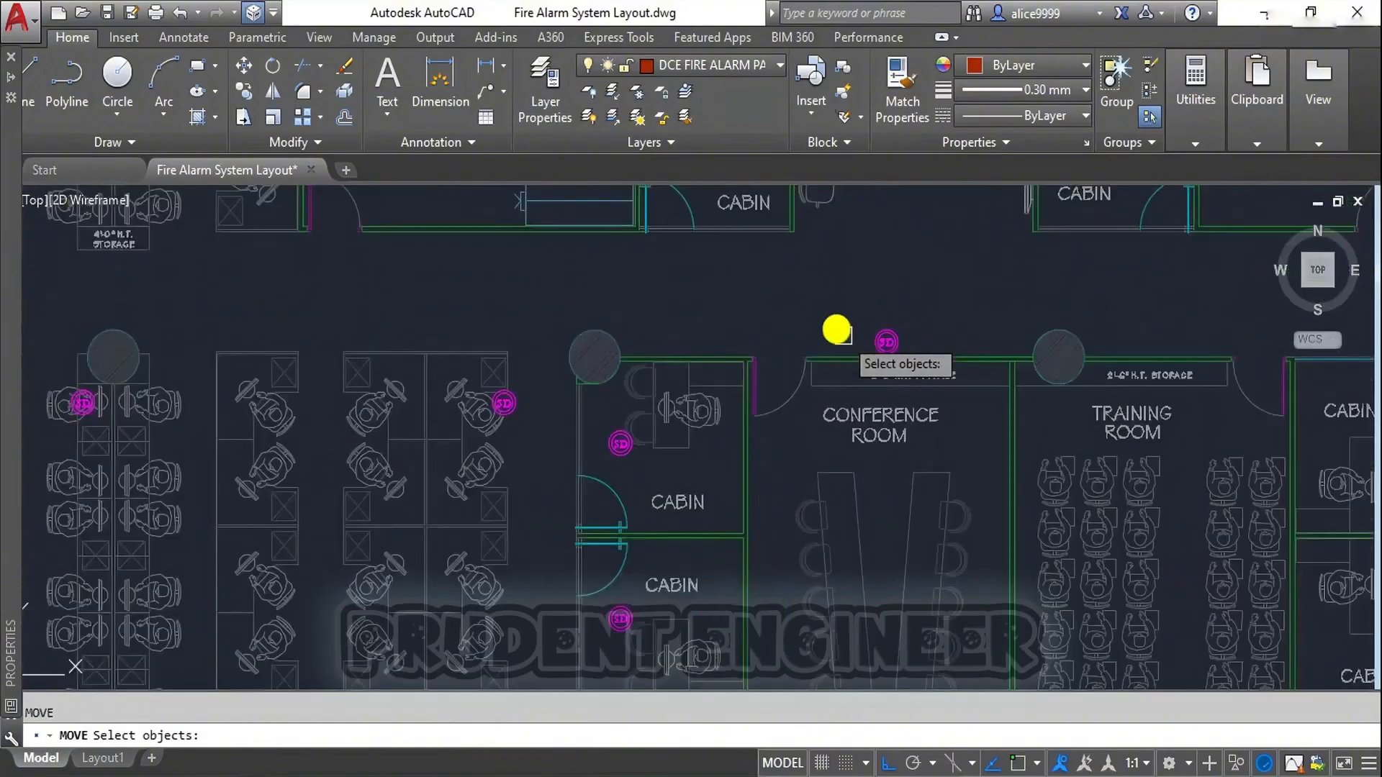
pyautogui.click(829, 315)
pyautogui.click(963, 403)
pyautogui.press('Return')
pyautogui.click(944, 249)
pyautogui.press('F3')
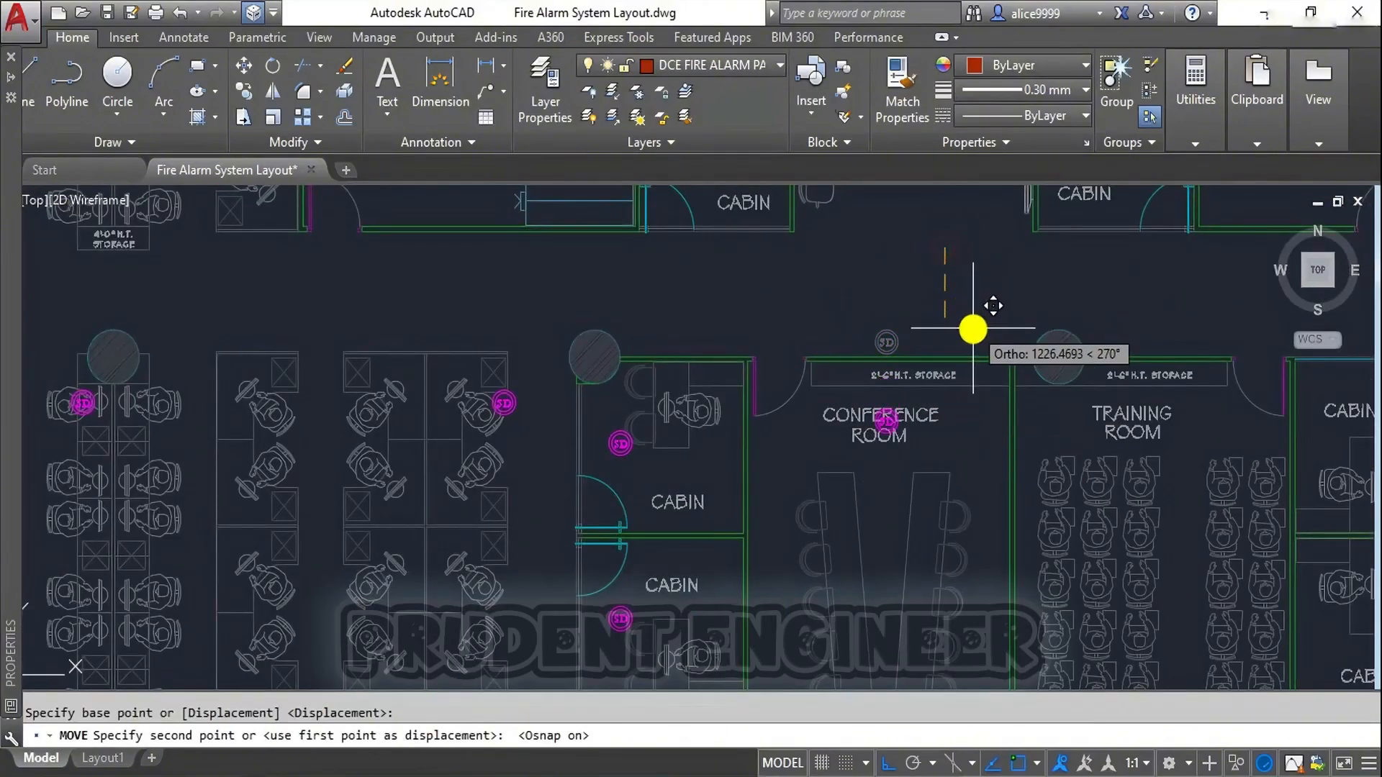
pyautogui.write('1000')
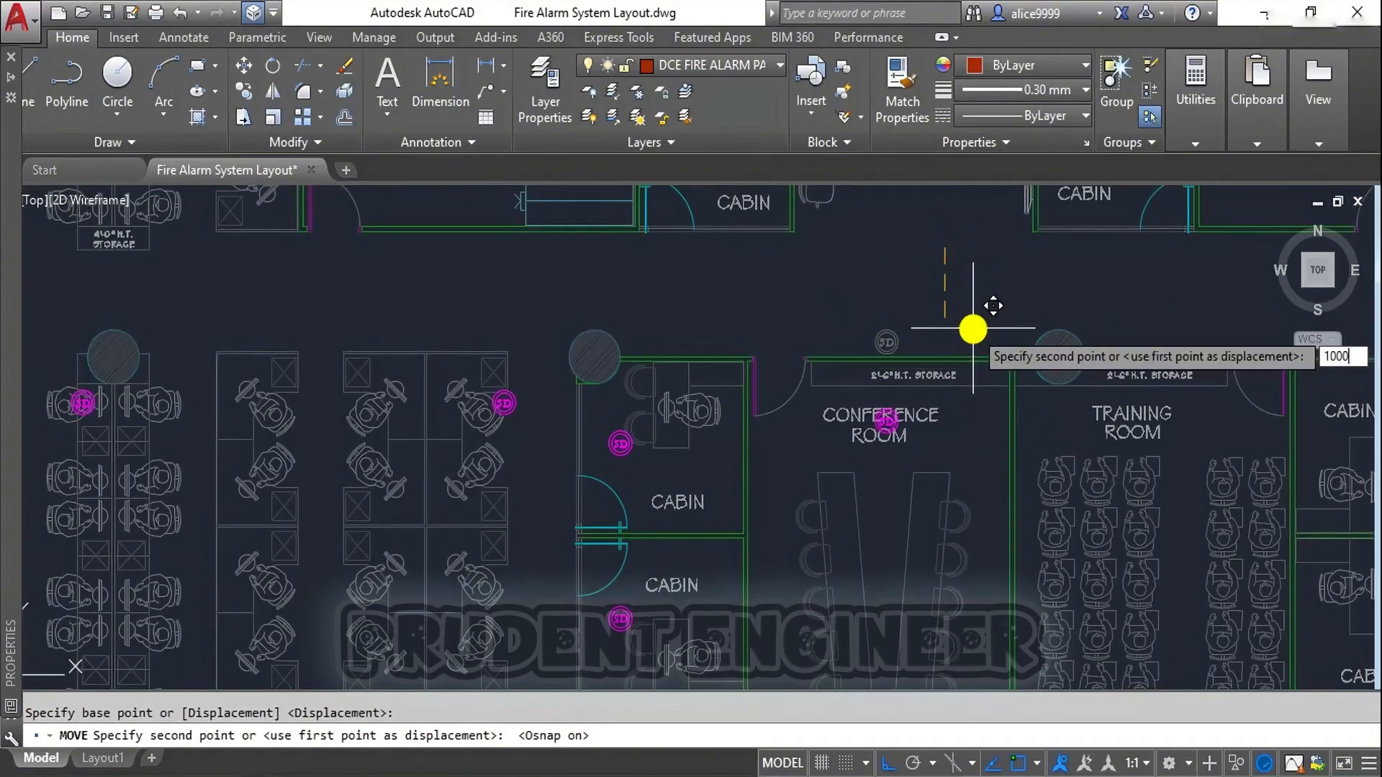
pyautogui.press('Return')
pyautogui.press('Escape')
# Step: Move both conference room smoke detectors together slightly down, keeping their spacing
pyautogui.scroll(-5, 806, 382)
pyautogui.scroll(2, 799, 381)
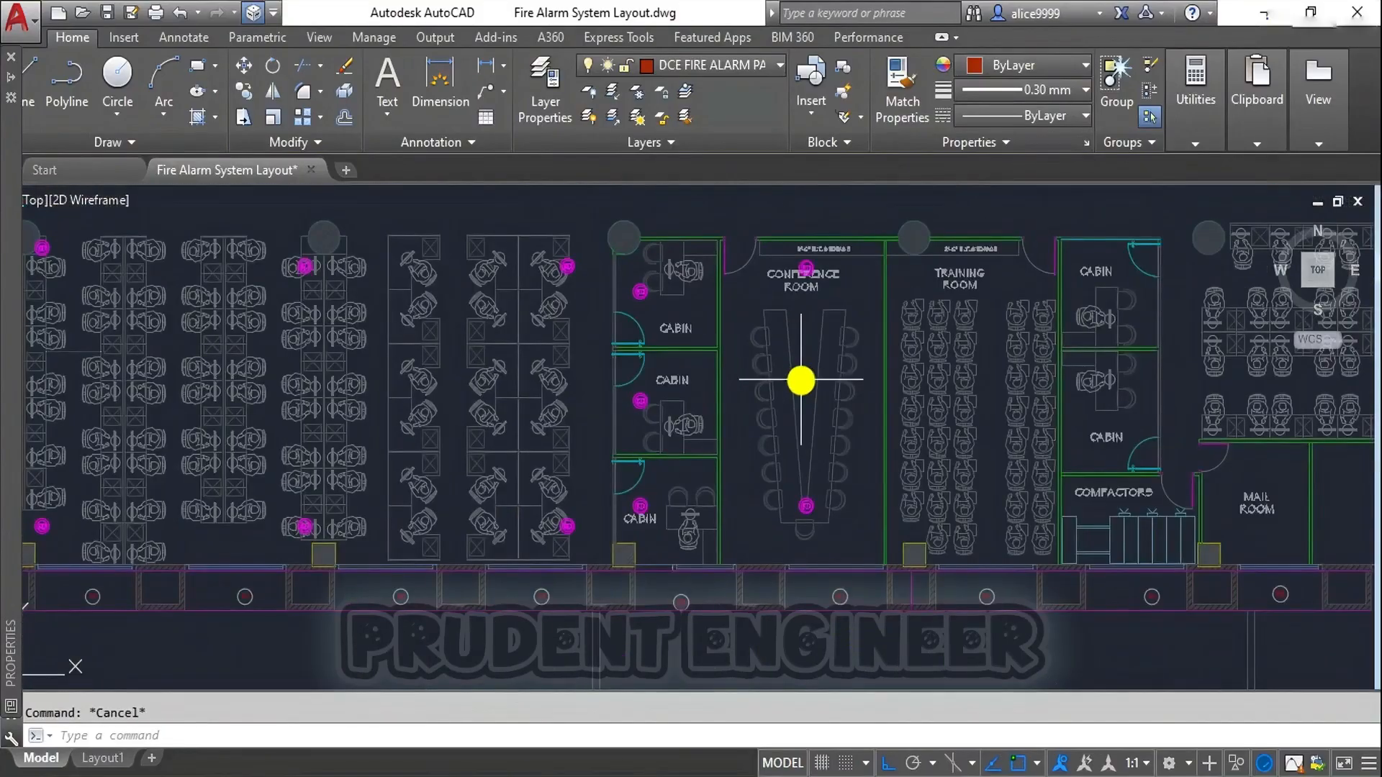
pyautogui.write('m')
pyautogui.press('Return')
pyautogui.click(768, 213)
pyautogui.click(842, 545)
pyautogui.press('Return')
pyautogui.moveTo(808, 649); pyautogui.dragTo(846, 547, button='middle')
pyautogui.click(846, 548)
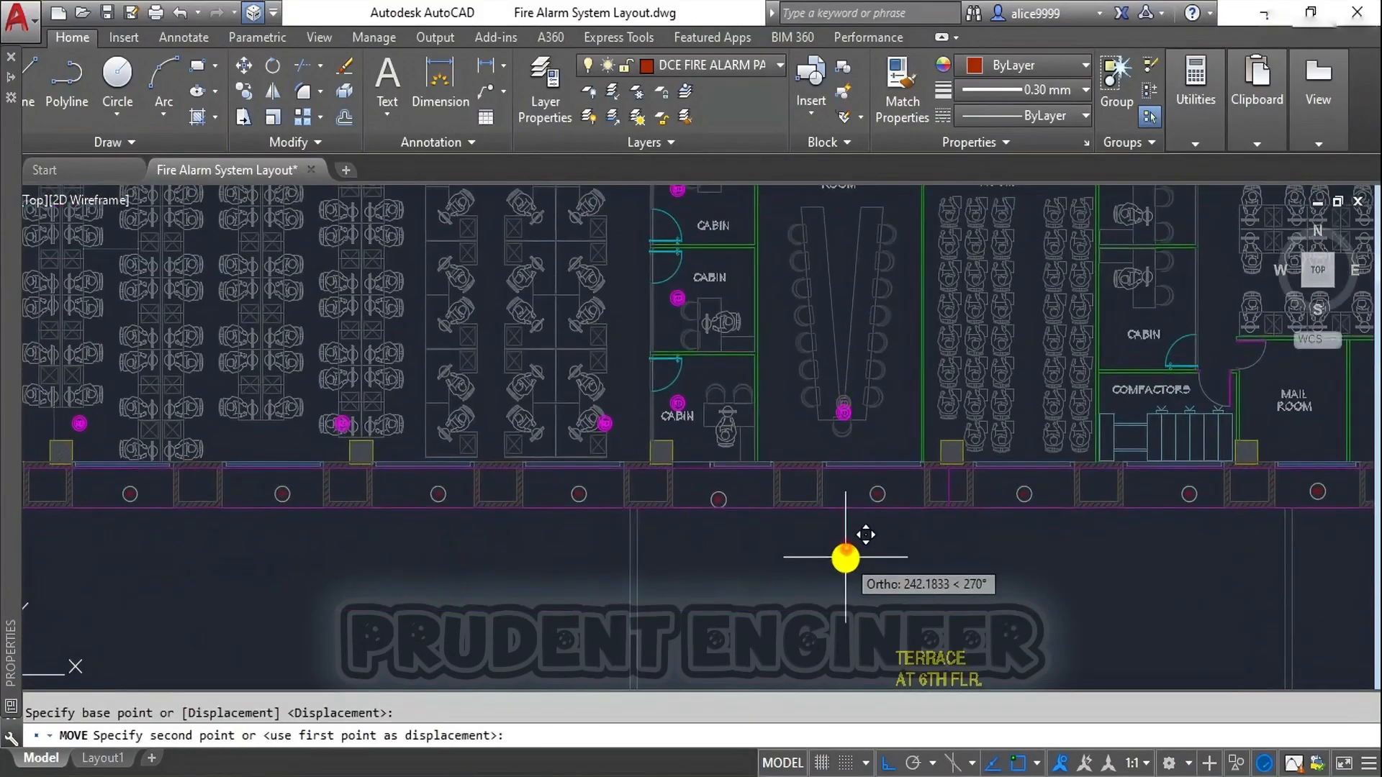
pyautogui.moveTo(950, 314); pyautogui.dragTo(938, 432, button='middle')
pyautogui.press('Escape')
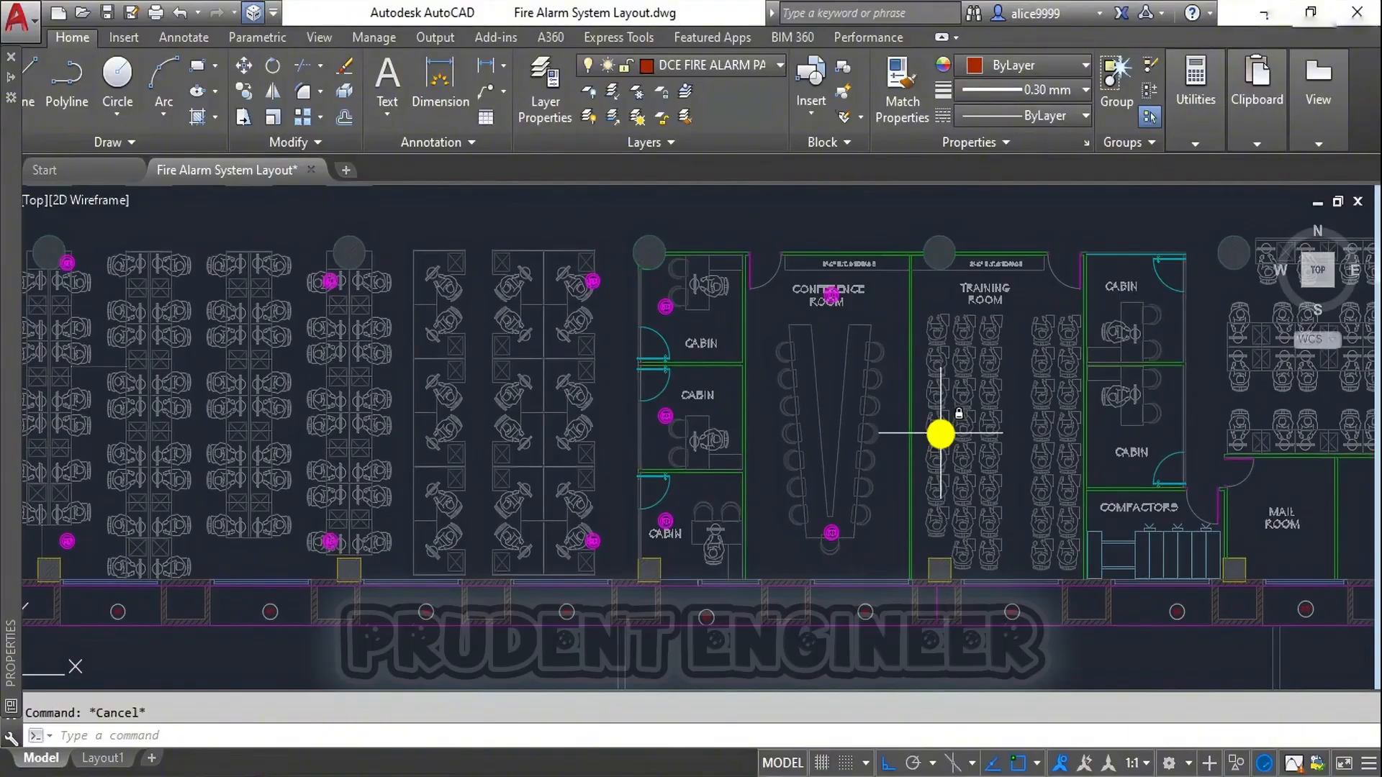
# Step: Copy both conference room smoke detectors about 4530 to the right into the training room
pyautogui.write('c')
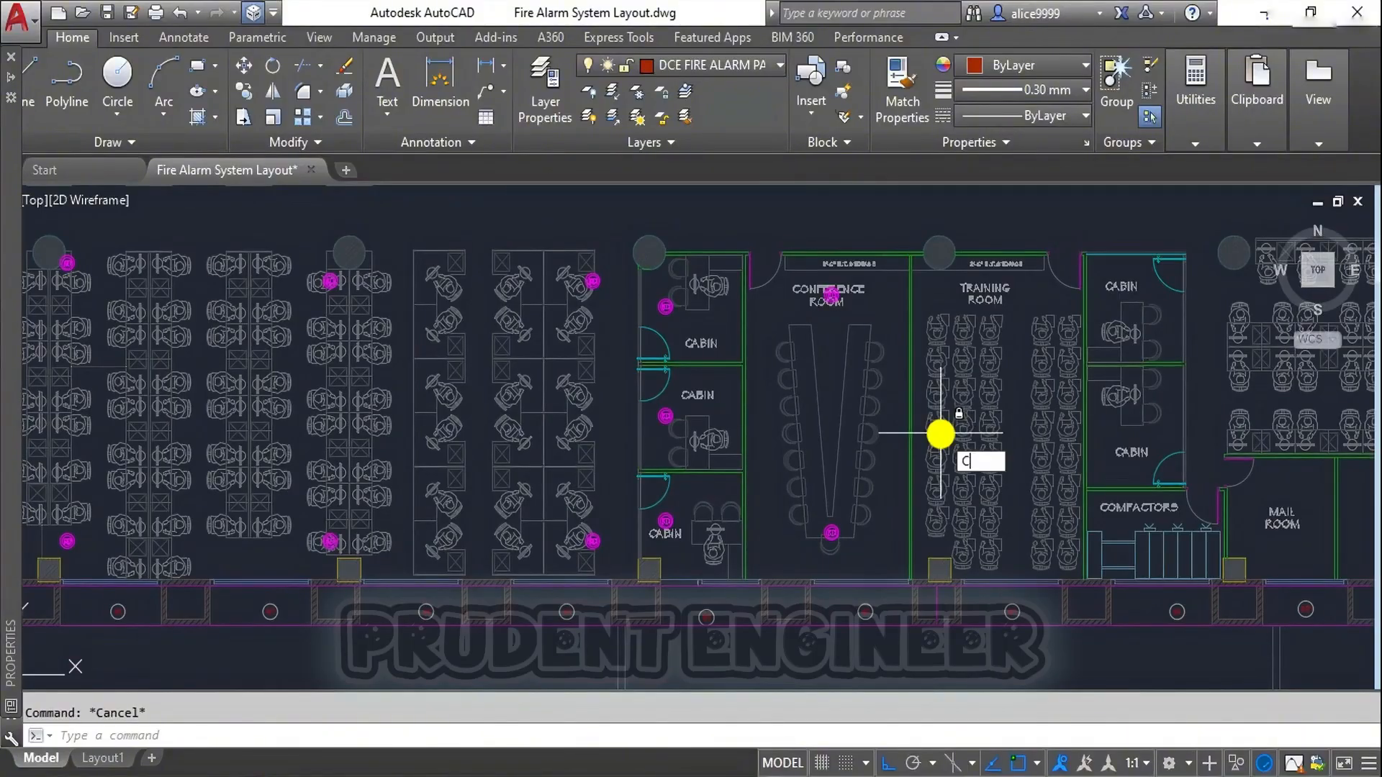
pyautogui.write('o')
pyautogui.press('Return')
pyautogui.click(788, 227)
pyautogui.click(927, 649)
pyautogui.press('Return')
pyautogui.click(867, 671)
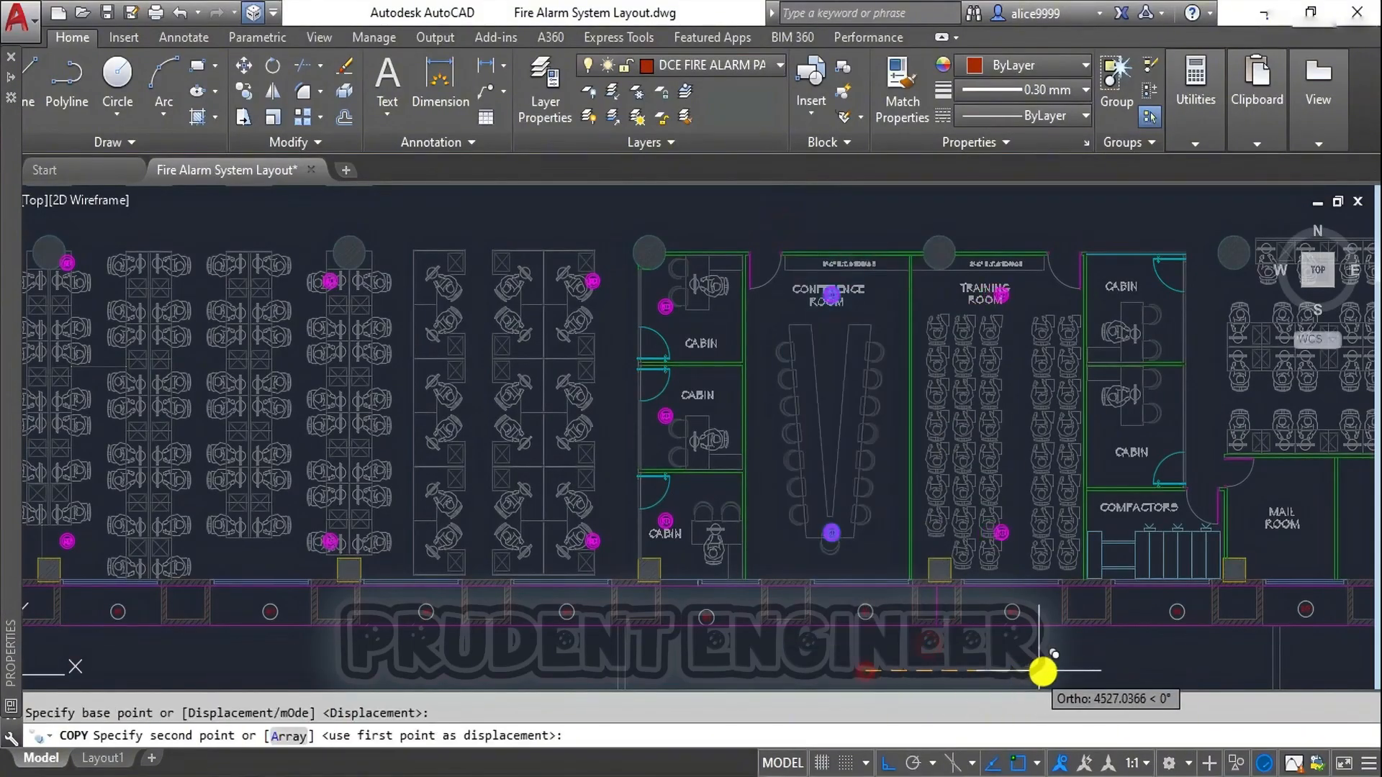
pyautogui.click(1042, 671)
pyautogui.press('Escape')
# Step: Copy the training room's lower smoke detector straight right into the compactors room
pyautogui.scroll(-1, 1004, 403)
pyautogui.moveTo(1027, 417); pyautogui.dragTo(888, 497, button='middle')
pyautogui.write('c')
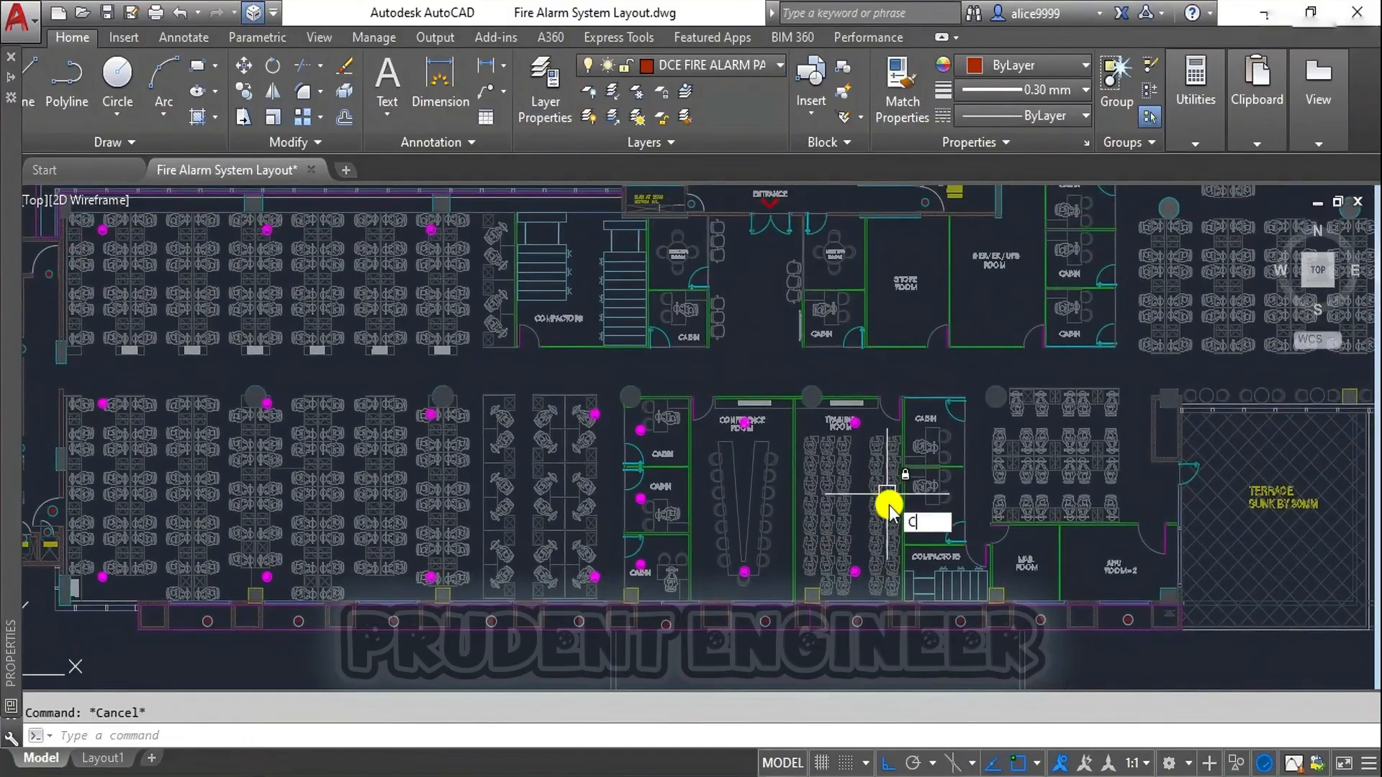
pyautogui.write('o')
pyautogui.press('Return')
pyautogui.scroll(2, 866, 594)
pyautogui.click(835, 540)
pyautogui.press('Return')
pyautogui.click(835, 537)
pyautogui.moveTo(1004, 509); pyautogui.dragTo(917, 570, button='middle')
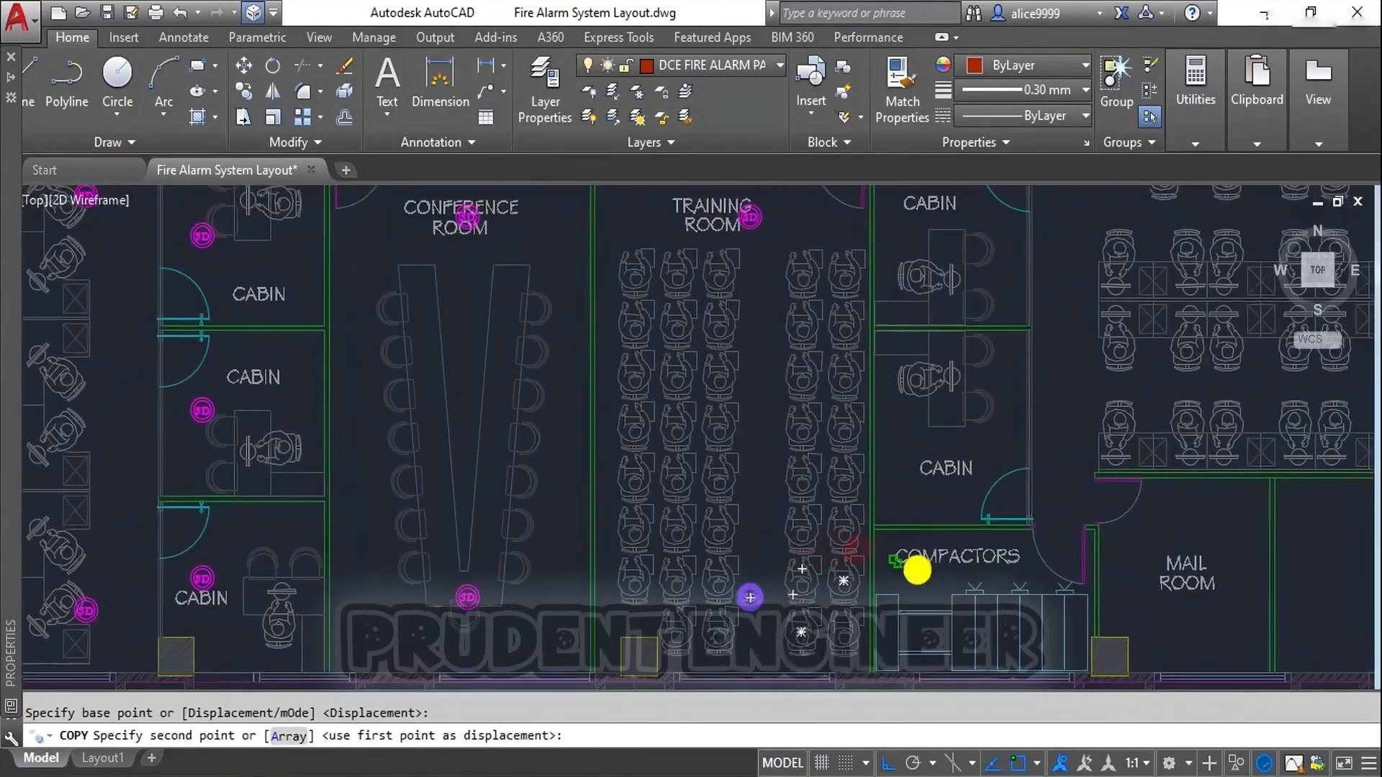
pyautogui.scroll(2, 917, 570)
pyautogui.click(982, 587)
pyautogui.press('Escape')
# Step: Copy the compactors room's smoke detector straight up into each of the two cabins above it, with object snap off
pyautogui.write('co')
pyautogui.press('Return')
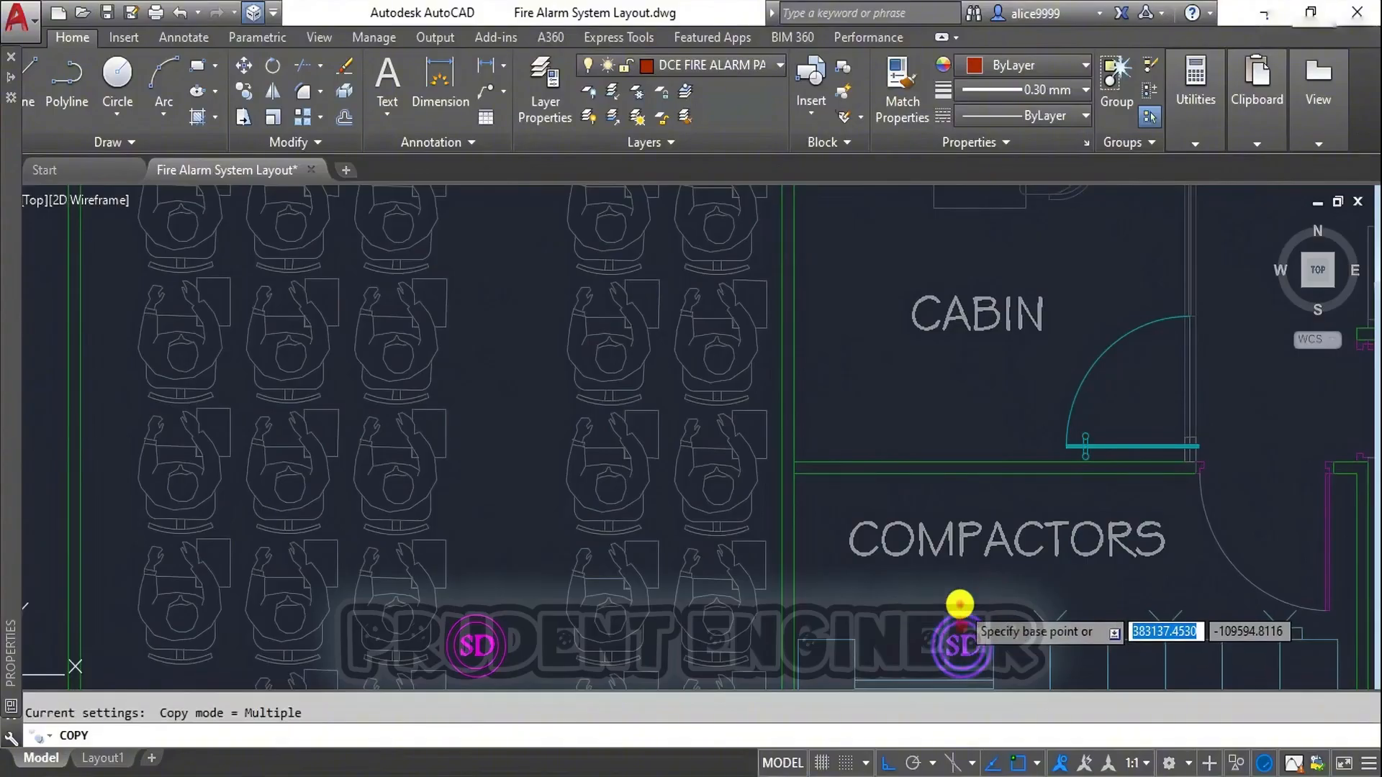
pyautogui.click(959, 604)
pyautogui.moveTo(1003, 262); pyautogui.dragTo(975, 494, button='middle')
pyautogui.press('F3')
pyautogui.click(974, 447)
pyautogui.scroll(-1, 982, 353)
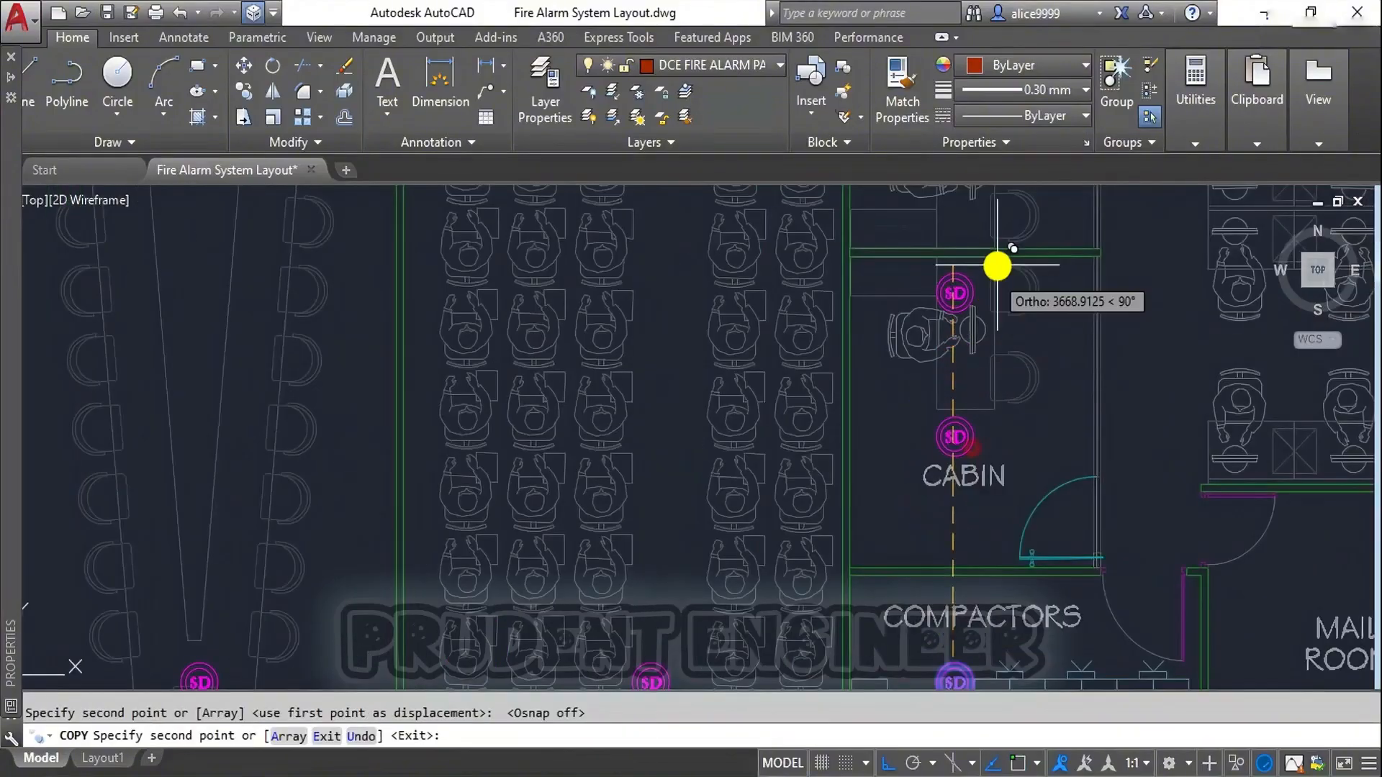
pyautogui.moveTo(980, 203); pyautogui.dragTo(935, 503, button='middle')
pyautogui.scroll(3, 943, 444)
pyautogui.click(927, 440)
pyautogui.scroll(-5, 936, 443)
pyautogui.moveTo(967, 271); pyautogui.dragTo(904, 392, button='middle')
pyautogui.scroll(-1, 944, 437)
pyautogui.press('Return')
pyautogui.press('Escape')
# Step: Copy the smoke detectors of the two cabins above the compactors about 3700 to the right into the adjacent workstation area
pyautogui.scroll(-1, 905, 495)
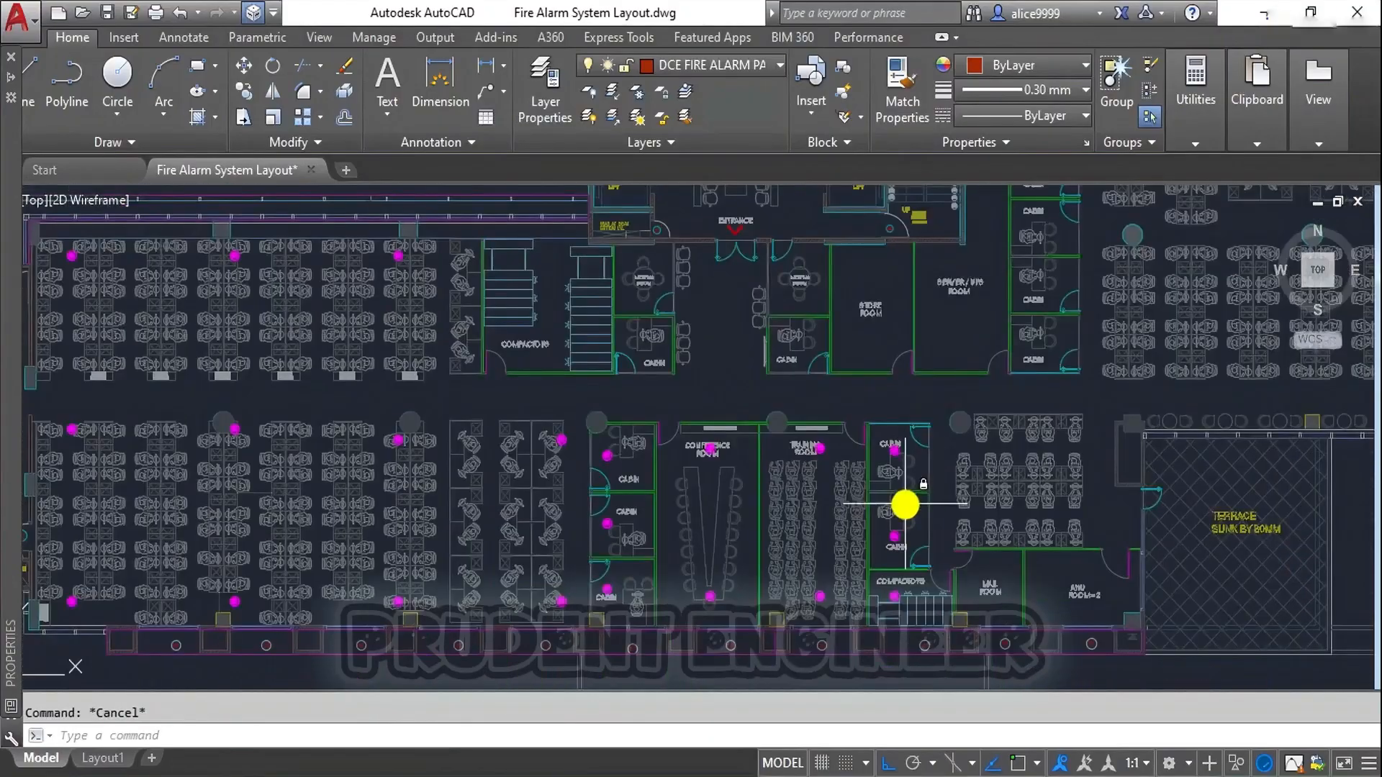
pyautogui.moveTo(904, 504); pyautogui.dragTo(890, 440, button='middle')
pyautogui.write('COPY Select objects:')
pyautogui.scroll(2, 879, 433)
pyautogui.click(855, 321)
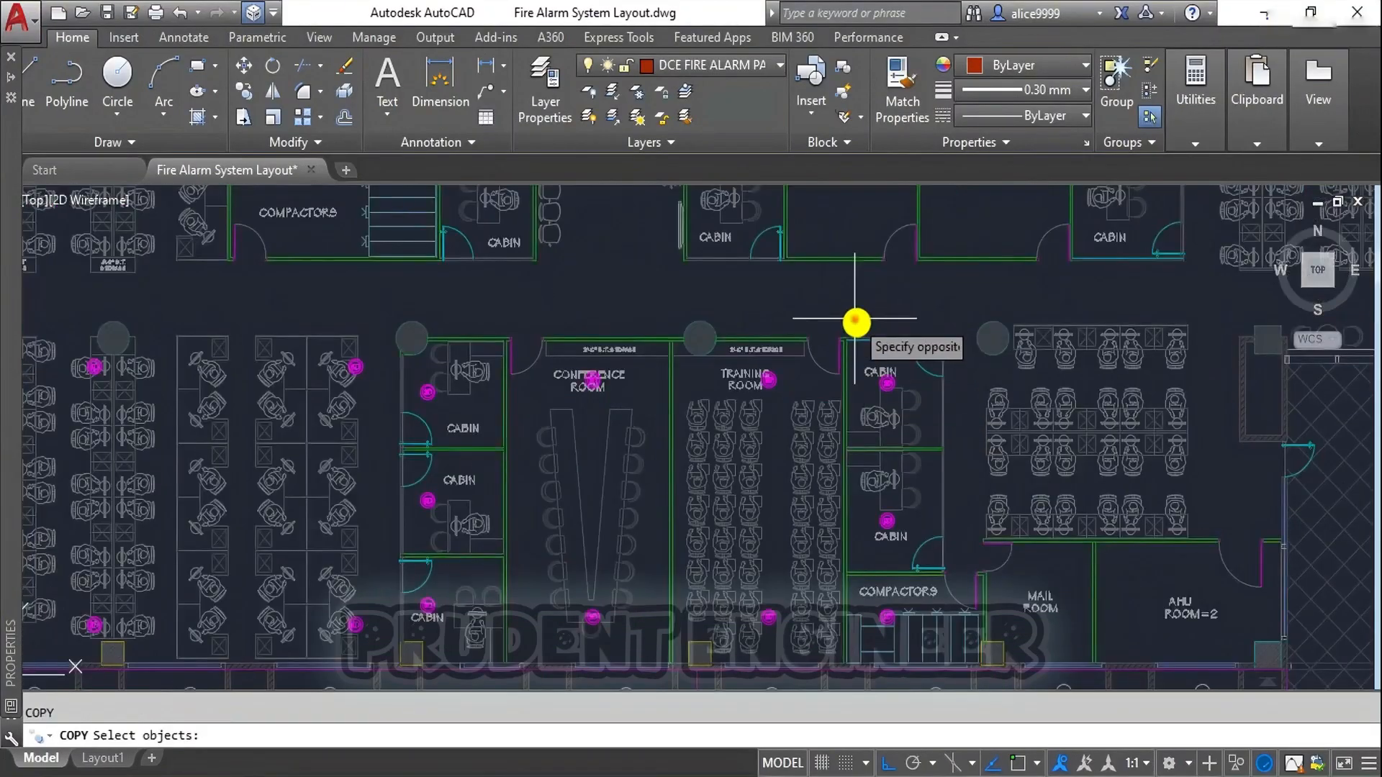
pyautogui.click(915, 568)
pyautogui.press('Return')
pyautogui.click(879, 495)
pyautogui.scroll(2, 1006, 453)
pyautogui.press('F3')
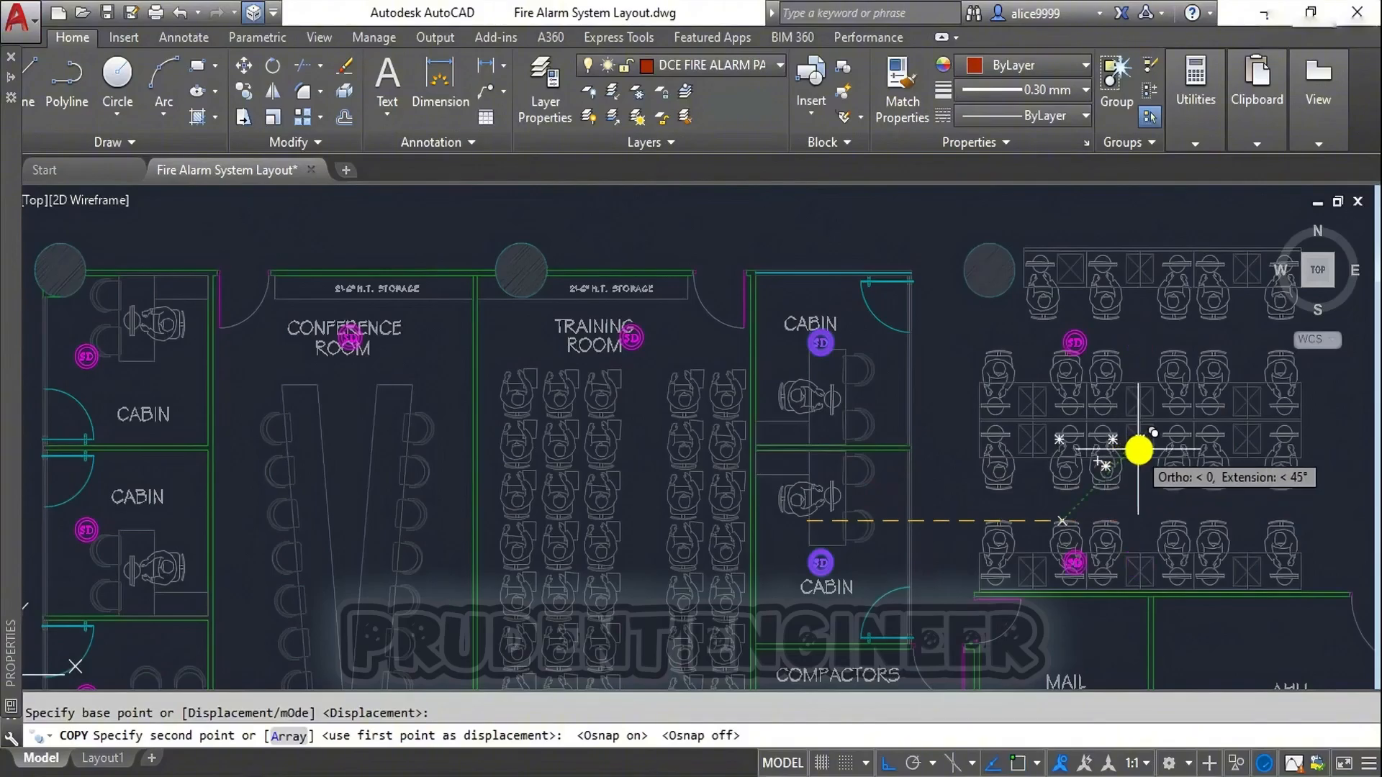
pyautogui.scroll(2, 1043, 499)
pyautogui.press('F3')
pyautogui.click(1021, 497)
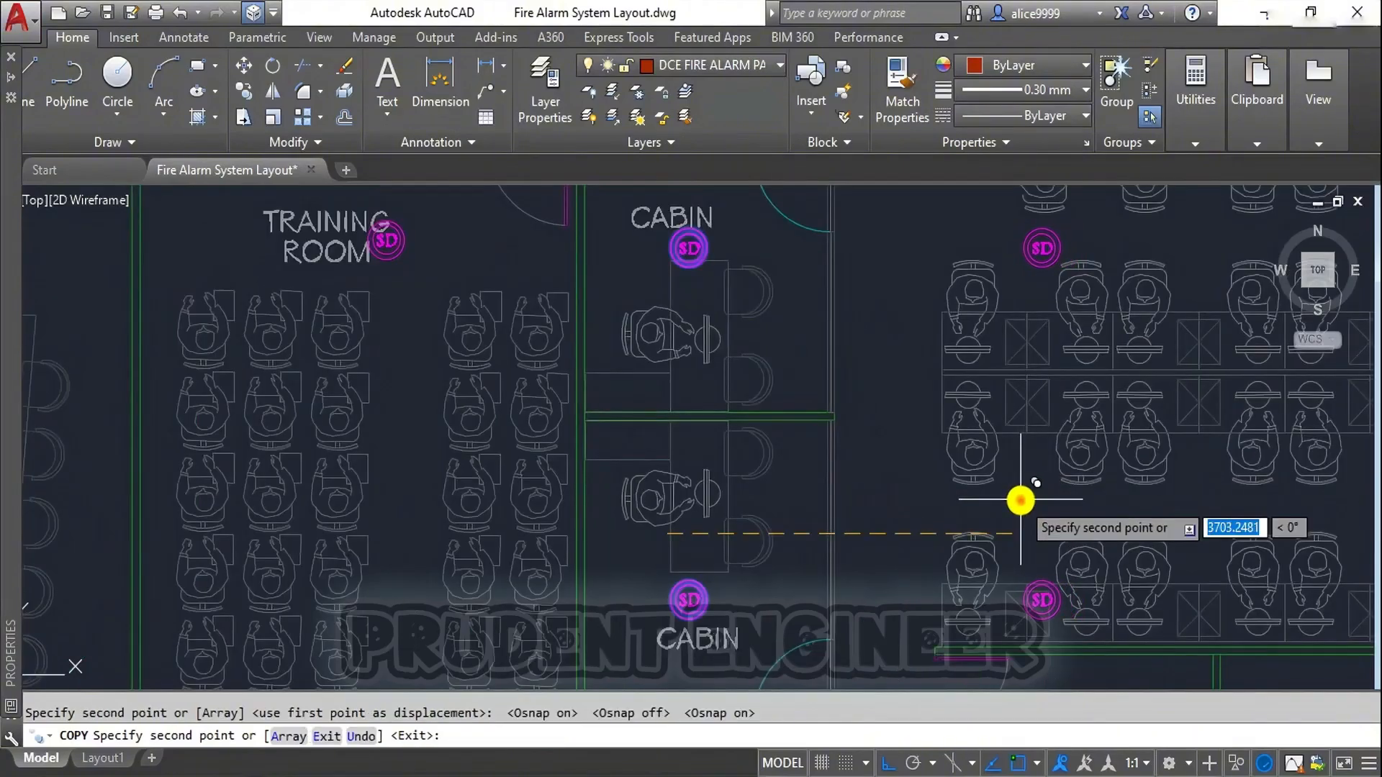
pyautogui.press('Escape')
# Step: Copy the two smoke detectors of the workstation area above the mail room 7000 to the right
pyautogui.scroll(-3, 925, 441)
pyautogui.press('Return')
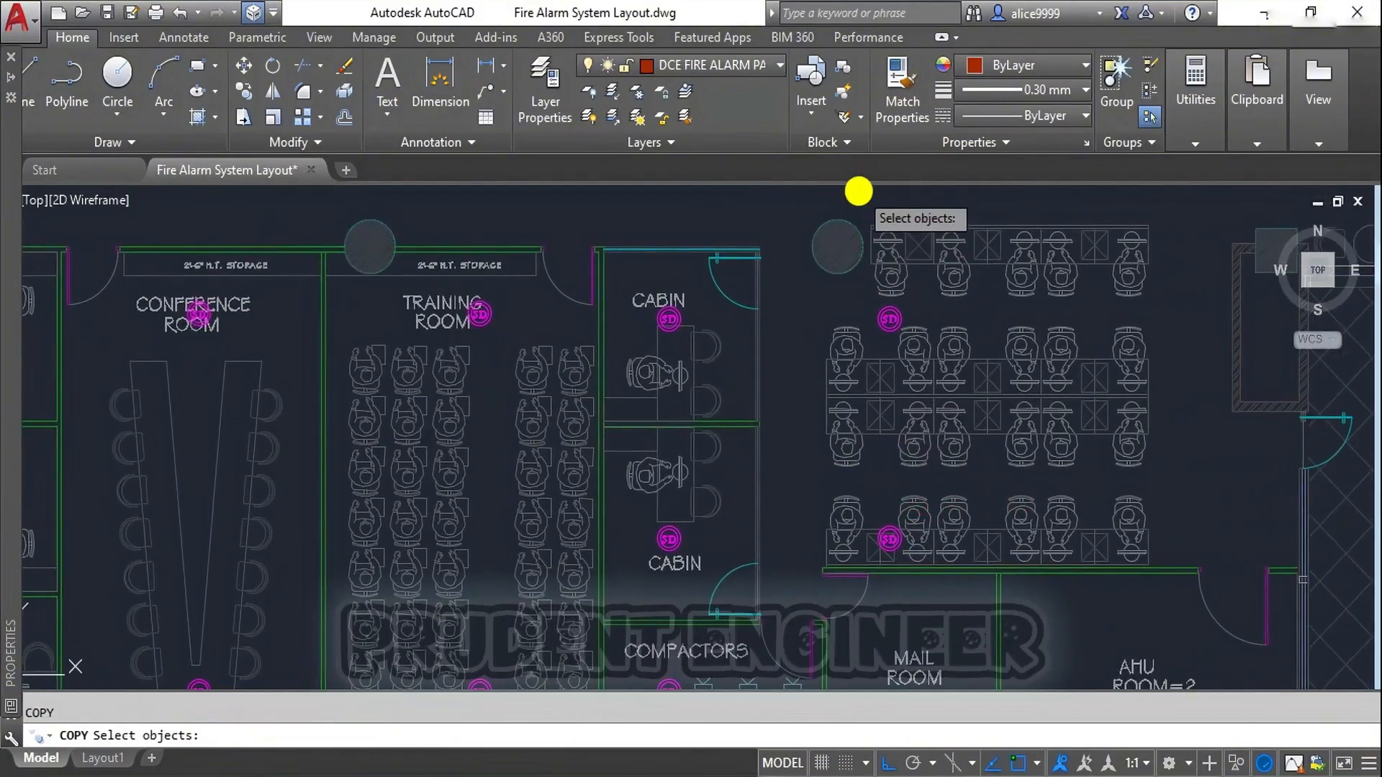
pyautogui.click(859, 194)
pyautogui.click(974, 602)
pyautogui.scroll(-4, 863, 435)
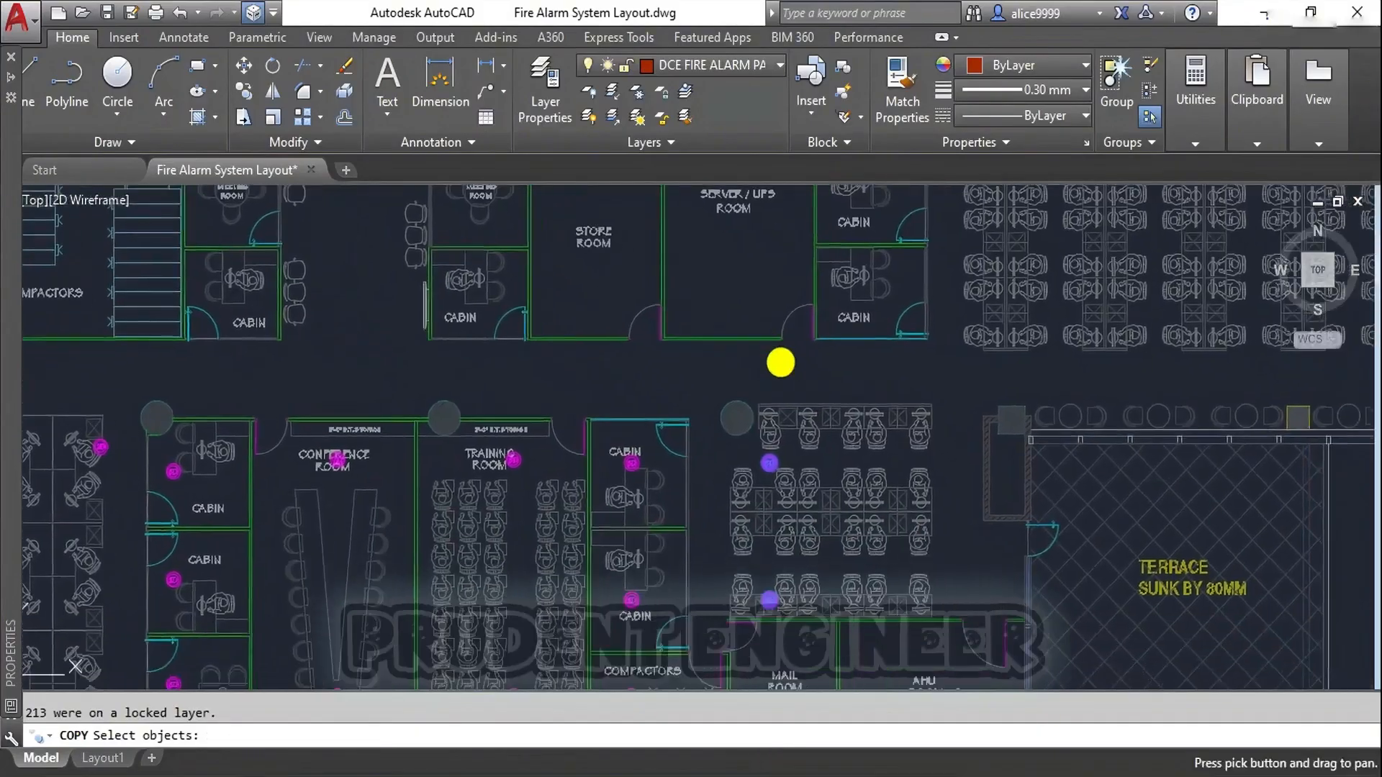
pyautogui.press('Return')
pyautogui.click(779, 363)
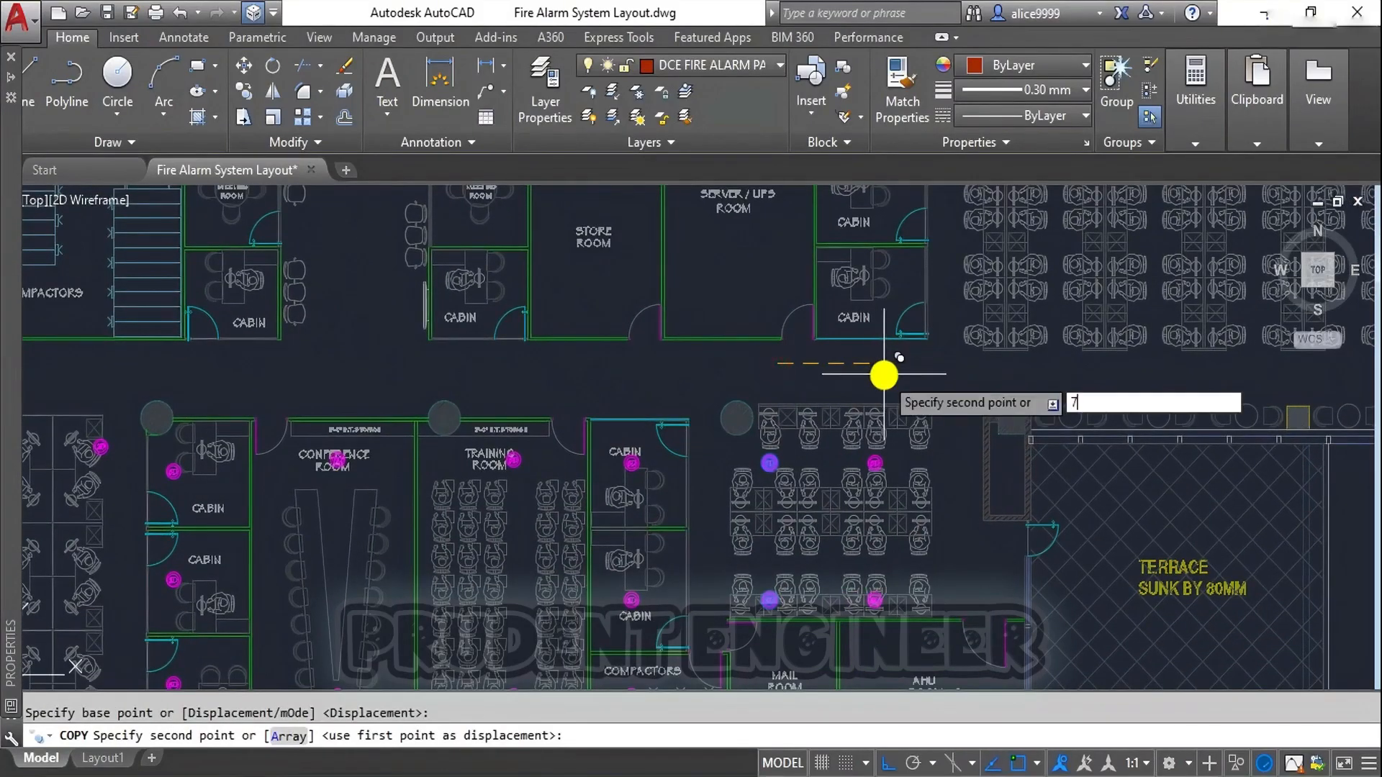
pyautogui.write('7000')
pyautogui.press('Return')
pyautogui.press('Escape')
# Step: Move the two smoke detectors on the terrace wall 1000 to the left, into the workstation area
pyautogui.moveTo(829, 417); pyautogui.dragTo(793, 347, button='middle')
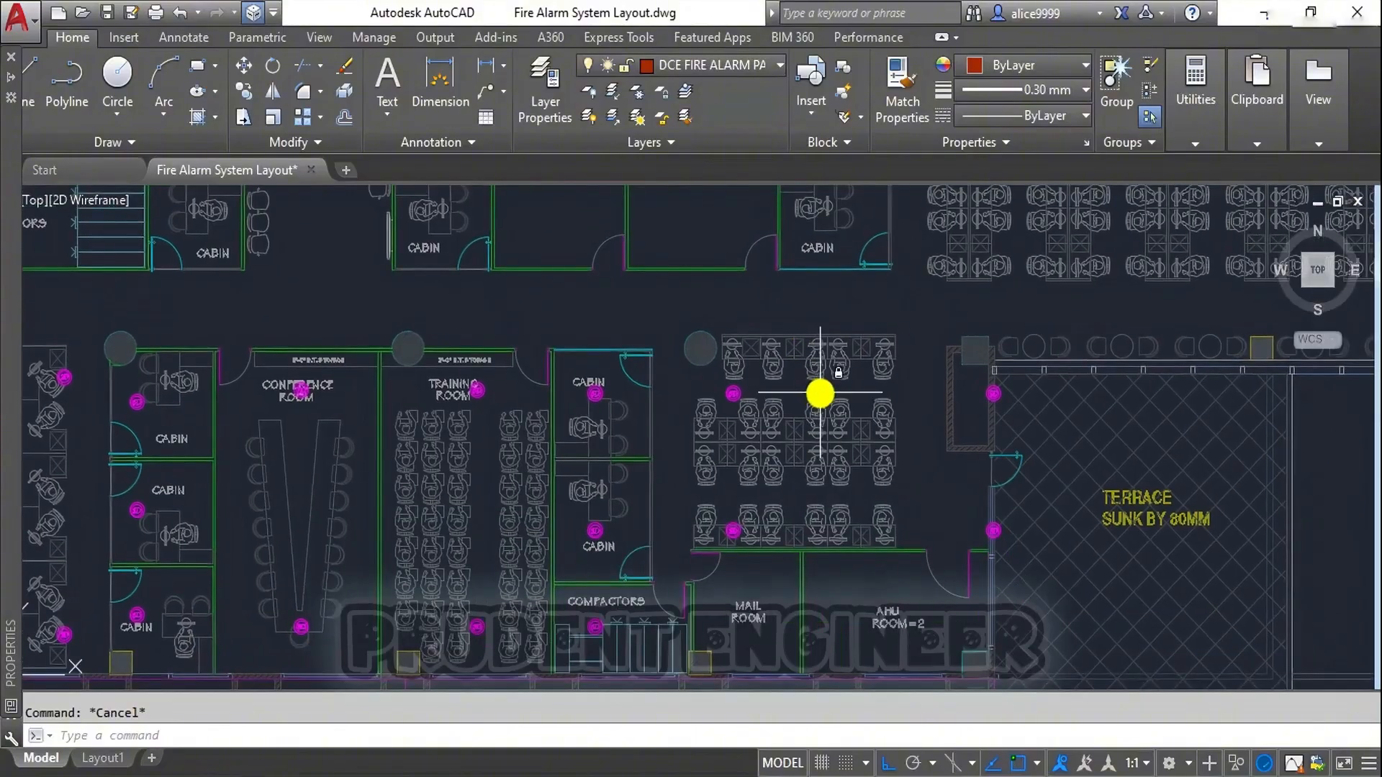
pyautogui.write('m')
pyautogui.press('Return')
pyautogui.click(918, 314)
pyautogui.click(1050, 555)
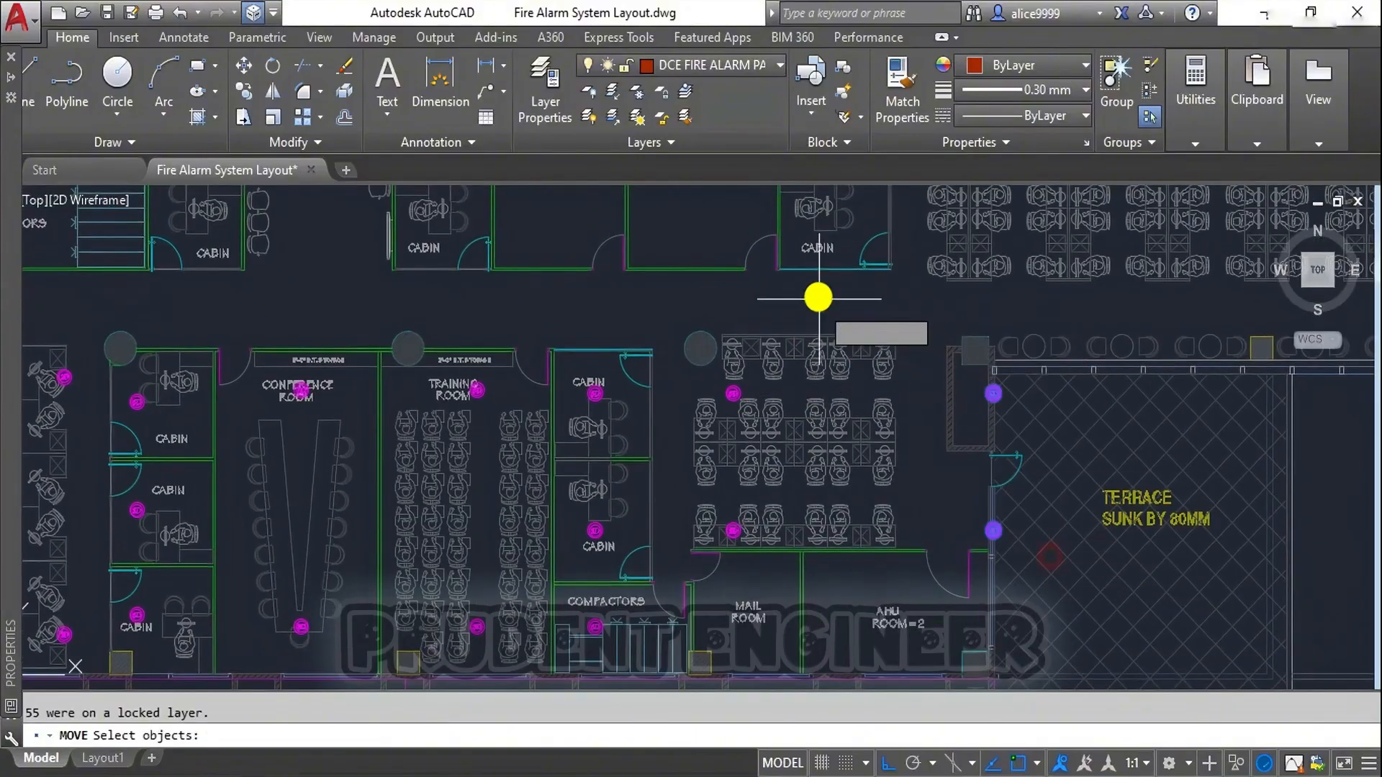
pyautogui.press('Return')
pyautogui.click(817, 296)
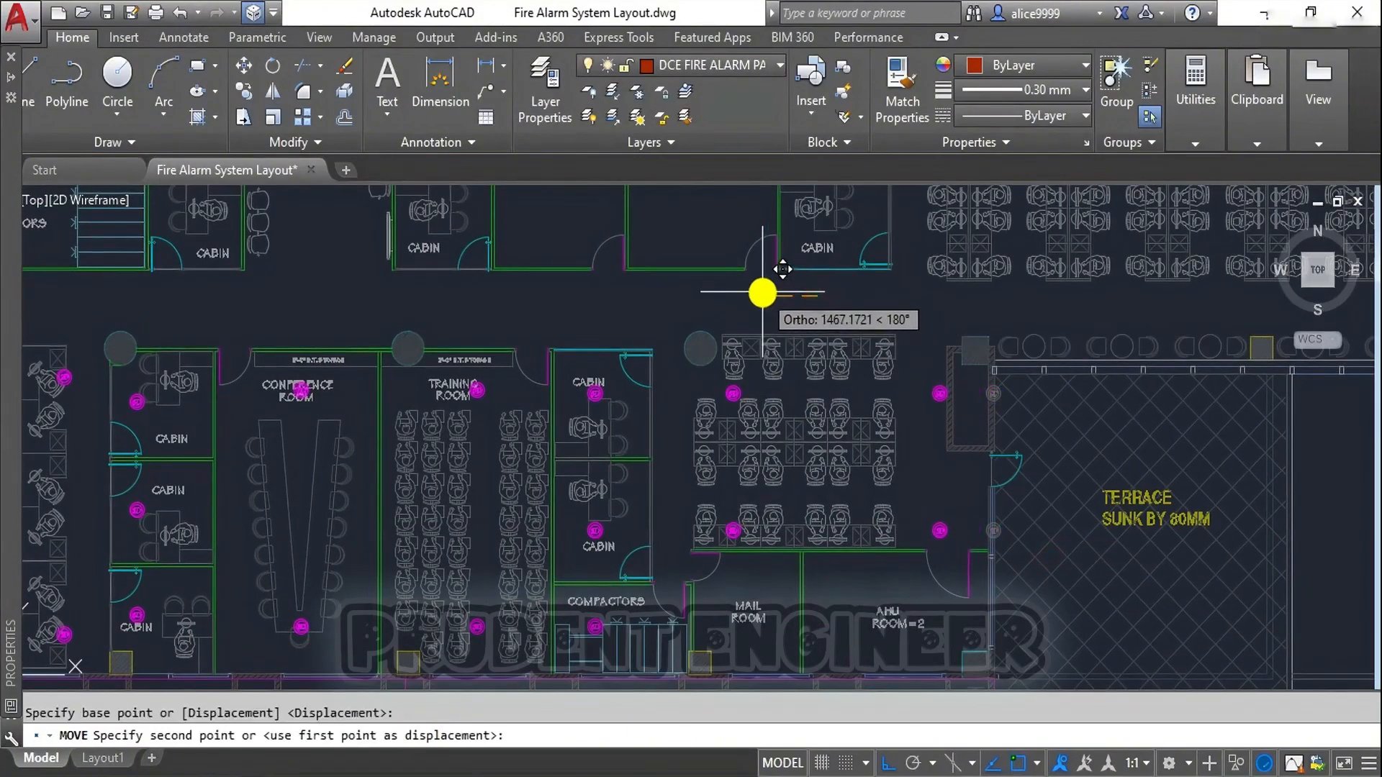
pyautogui.write('1000')
pyautogui.press('Return')
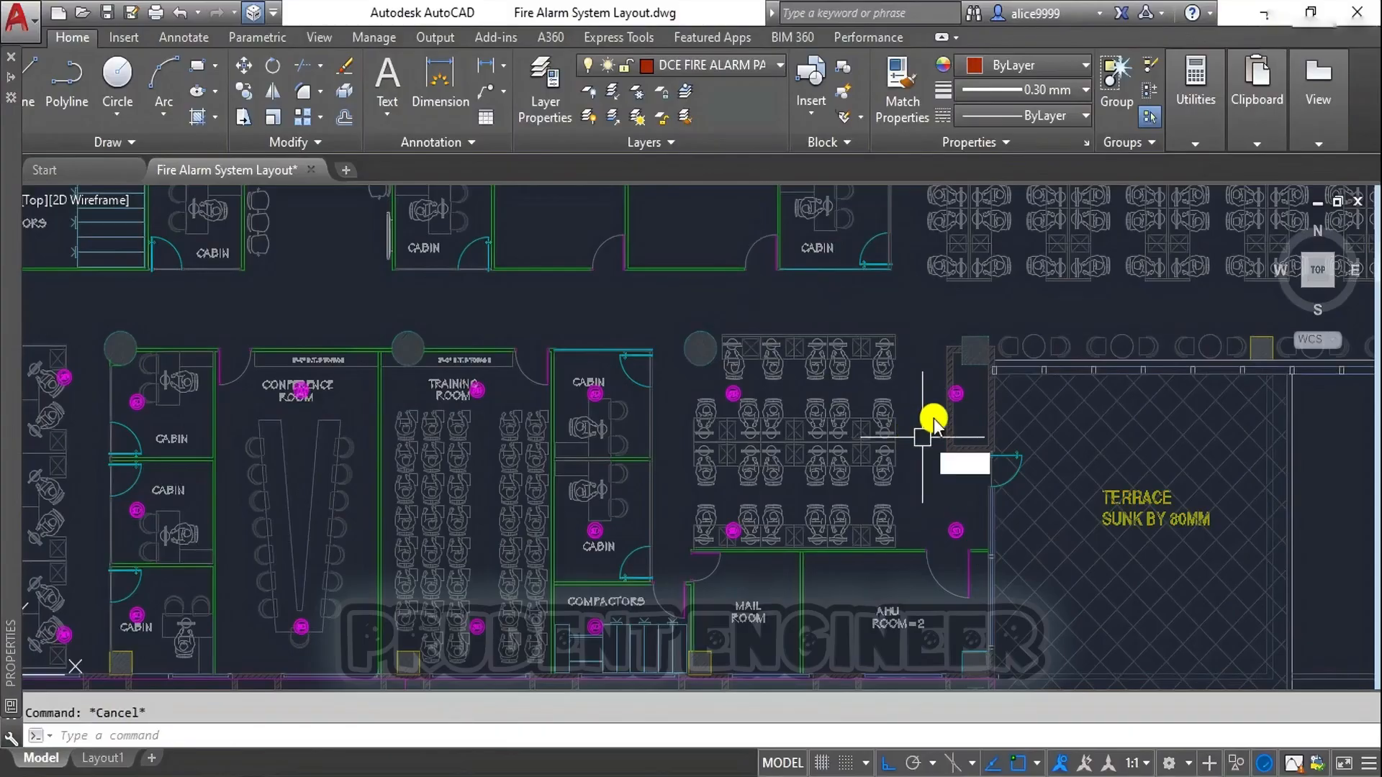
# Step: Move the workstation area's two right-hand smoke detectors further left, clear of the shaft beside the terrace
pyautogui.write('m')
pyautogui.press('Return')
pyautogui.click(920, 317)
pyautogui.click(1014, 575)
pyautogui.press('Return')
pyautogui.click(877, 316)
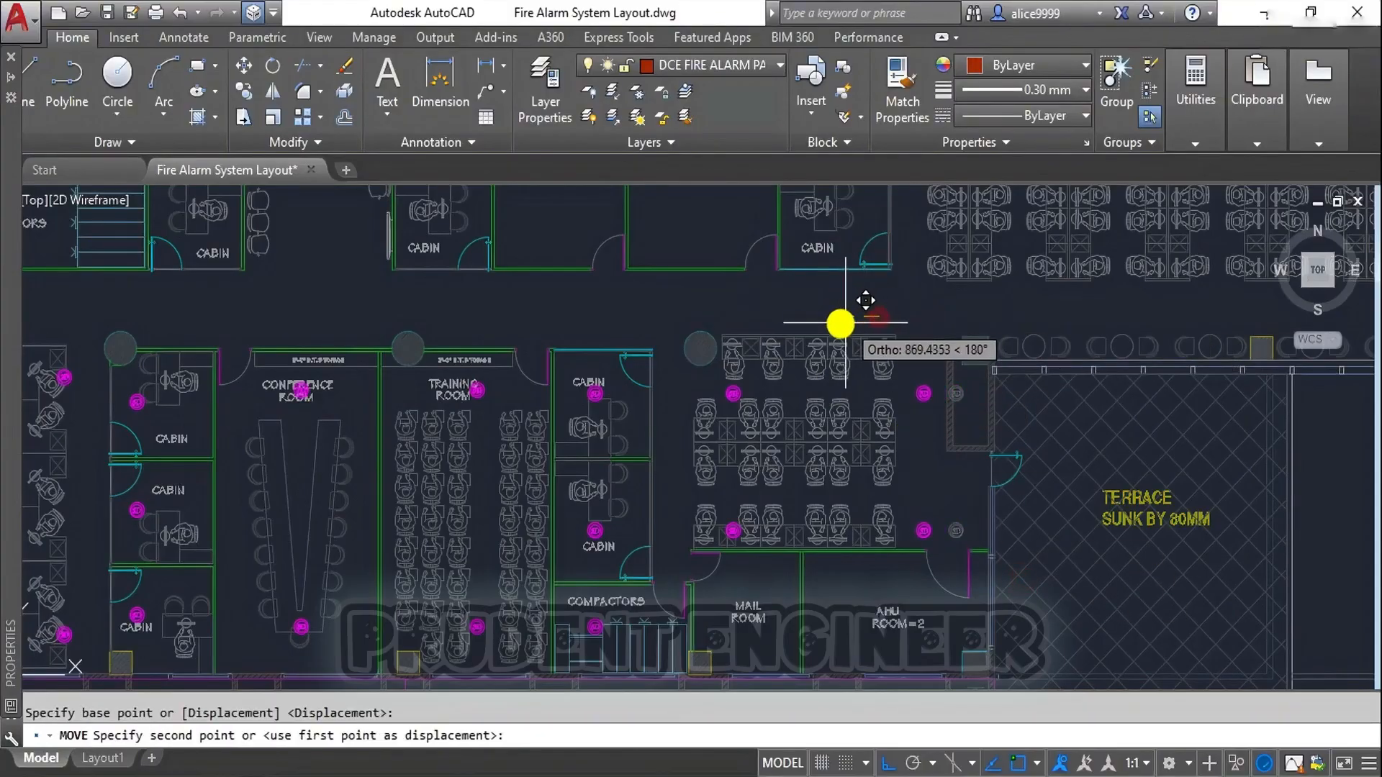
pyautogui.click(839, 322)
# Step: Move all four smoke detectors of the workstation area above the mail room slightly to the left
pyautogui.press('Return')
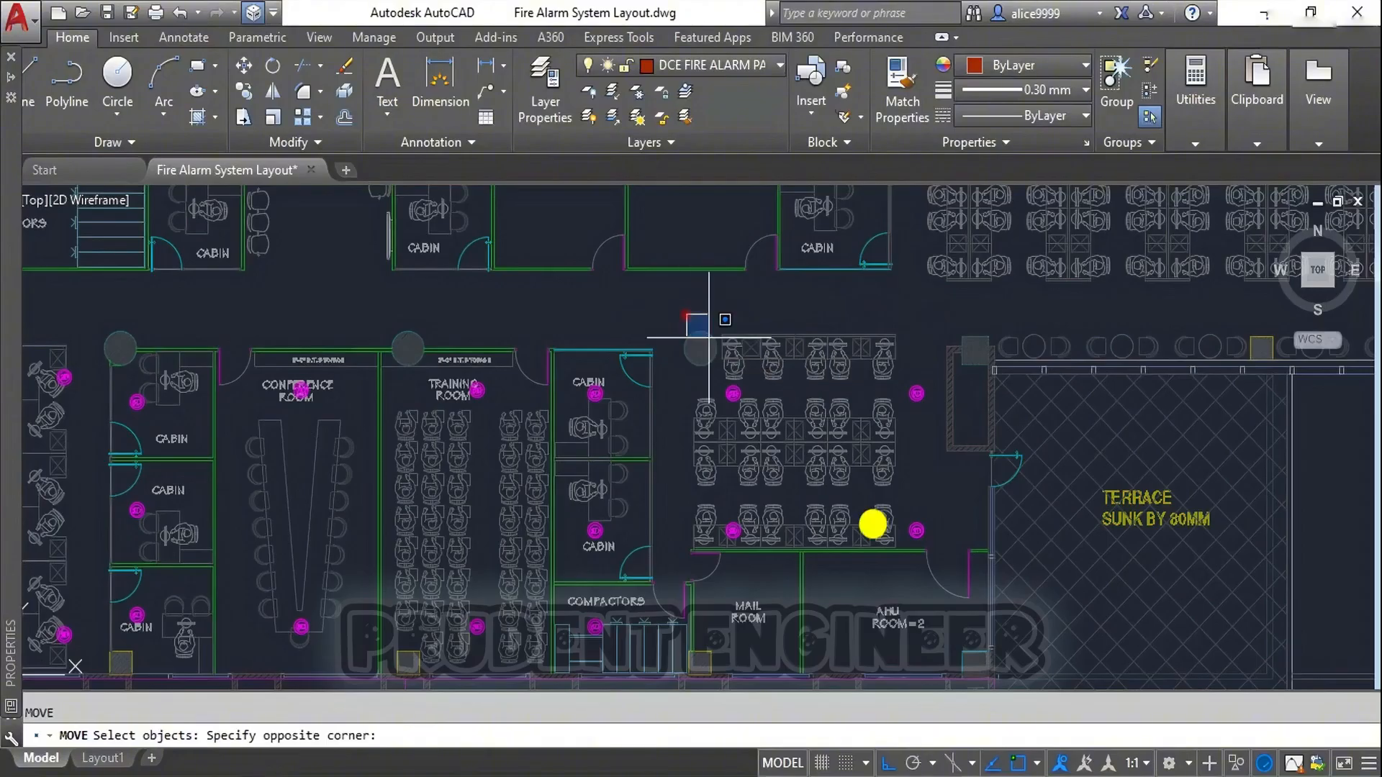
pyautogui.click(962, 578)
pyautogui.press('Return')
pyautogui.scroll(1, 957, 527)
pyautogui.click(969, 477)
pyautogui.click(942, 479)
pyautogui.press('Escape')
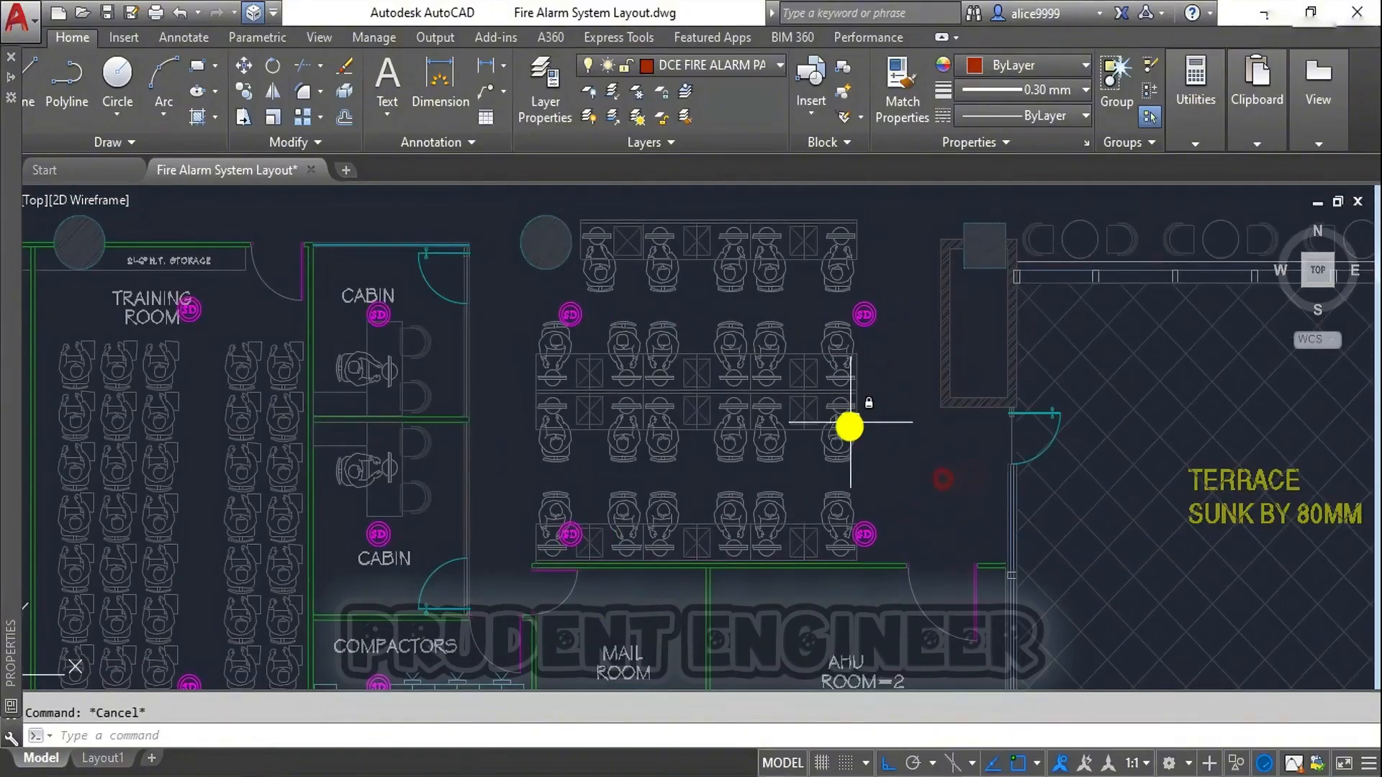
# Step: Move the same four smoke detectors slightly up, reusing the previous selection
pyautogui.press('Return')
pyautogui.write('p')
pyautogui.press('Return')
pyautogui.press('Return')
pyautogui.moveTo(467, 235); pyautogui.dragTo(477, 323, button='middle')
pyautogui.click(465, 275)
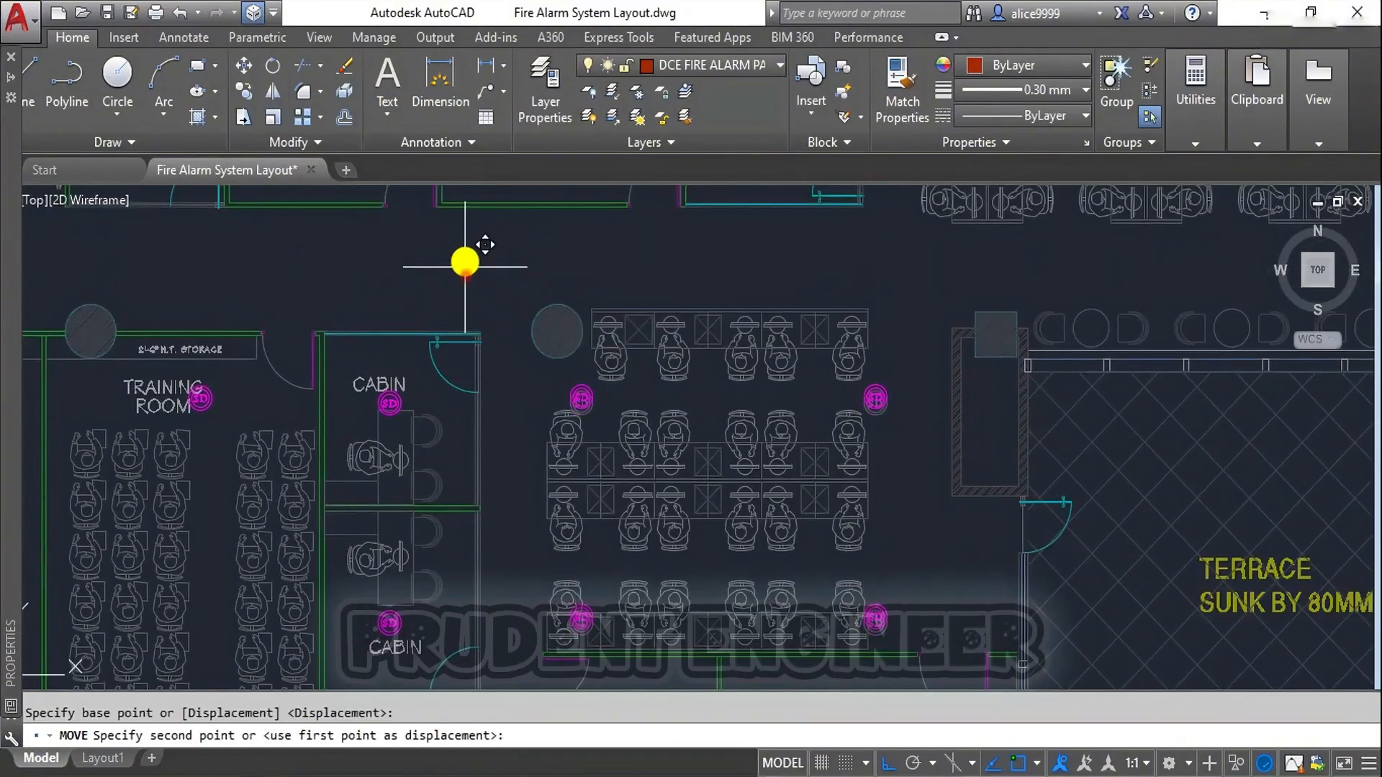
pyautogui.click(465, 253)
pyautogui.press('Escape')
# Step: Copy a smoke detector from the workstation area into the mail room, above its label
pyautogui.scroll(-4, 743, 331)
pyautogui.moveTo(734, 453); pyautogui.dragTo(733, 389, button='middle')
pyautogui.scroll(2, 717, 412)
pyautogui.write('c')
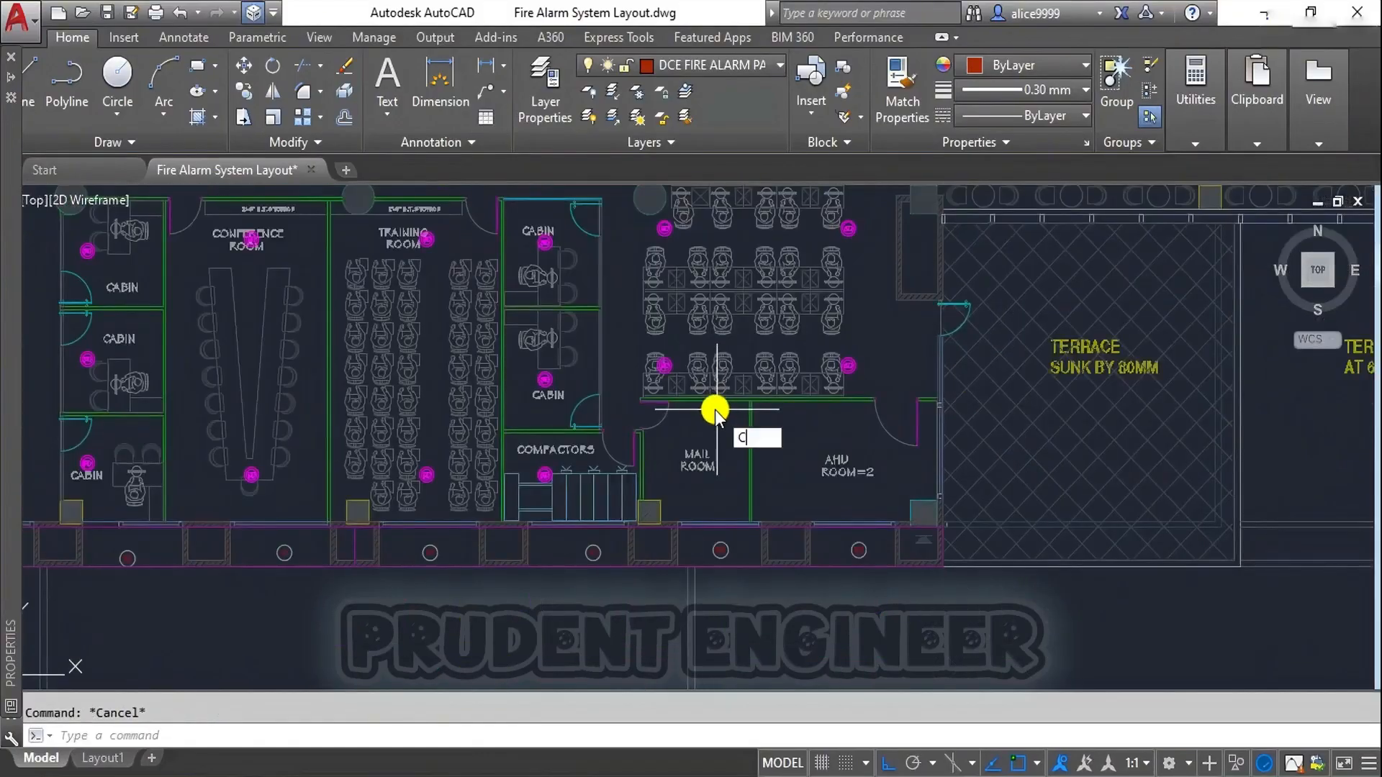
pyautogui.write('o')
pyautogui.press('Return')
pyautogui.click(666, 364)
pyautogui.press('Return')
pyautogui.click(672, 367)
pyautogui.press('F8')
pyautogui.scroll(5, 709, 521)
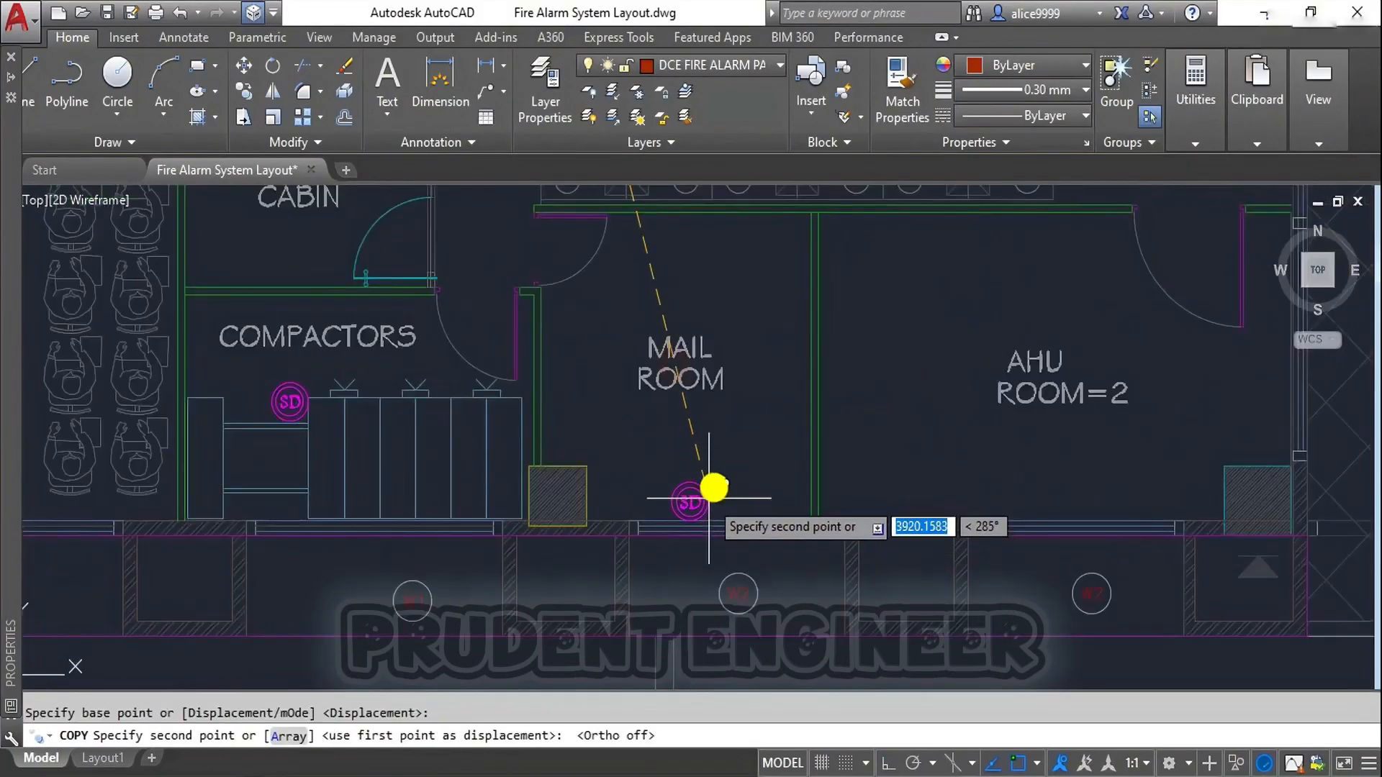
pyautogui.click(672, 271)
pyautogui.press('Escape')
# Step: Copy the mail room's smoke detector about 3890 straight right into AHU Room-2
pyautogui.write('c')
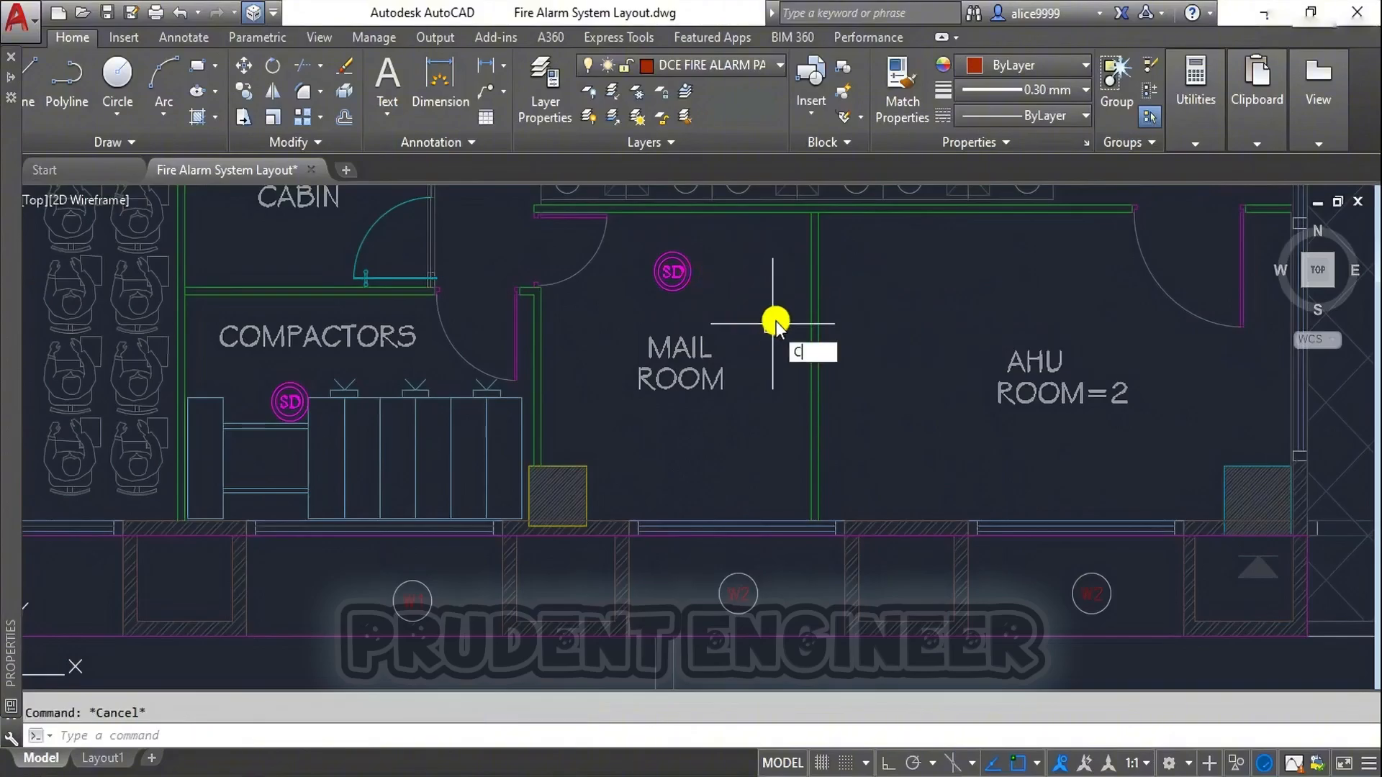
pyautogui.write('o')
pyautogui.press('Return')
pyautogui.click(672, 271)
pyautogui.press('Return')
pyautogui.click(684, 309)
pyautogui.press('F8')
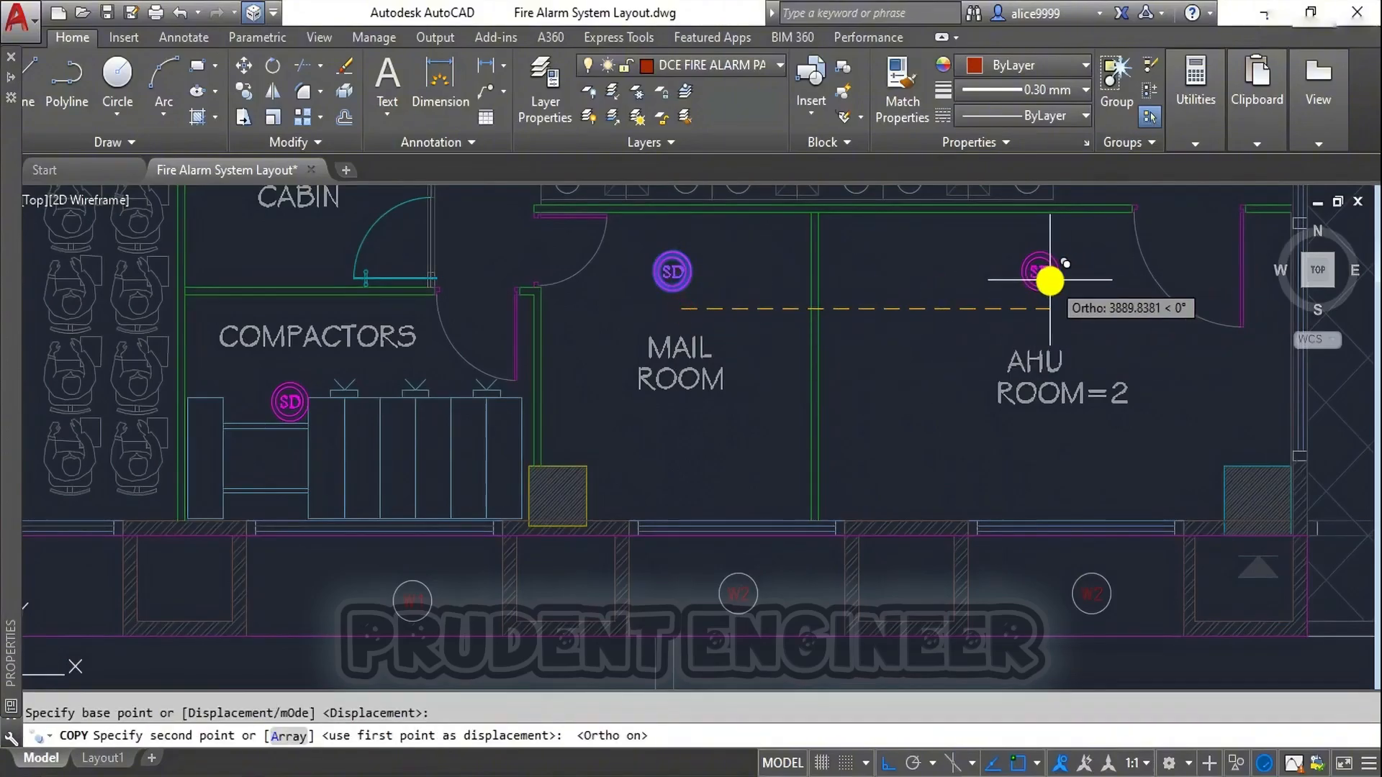
pyautogui.click(1049, 280)
pyautogui.press('Escape')
pyautogui.scroll(-5, 1040, 311)
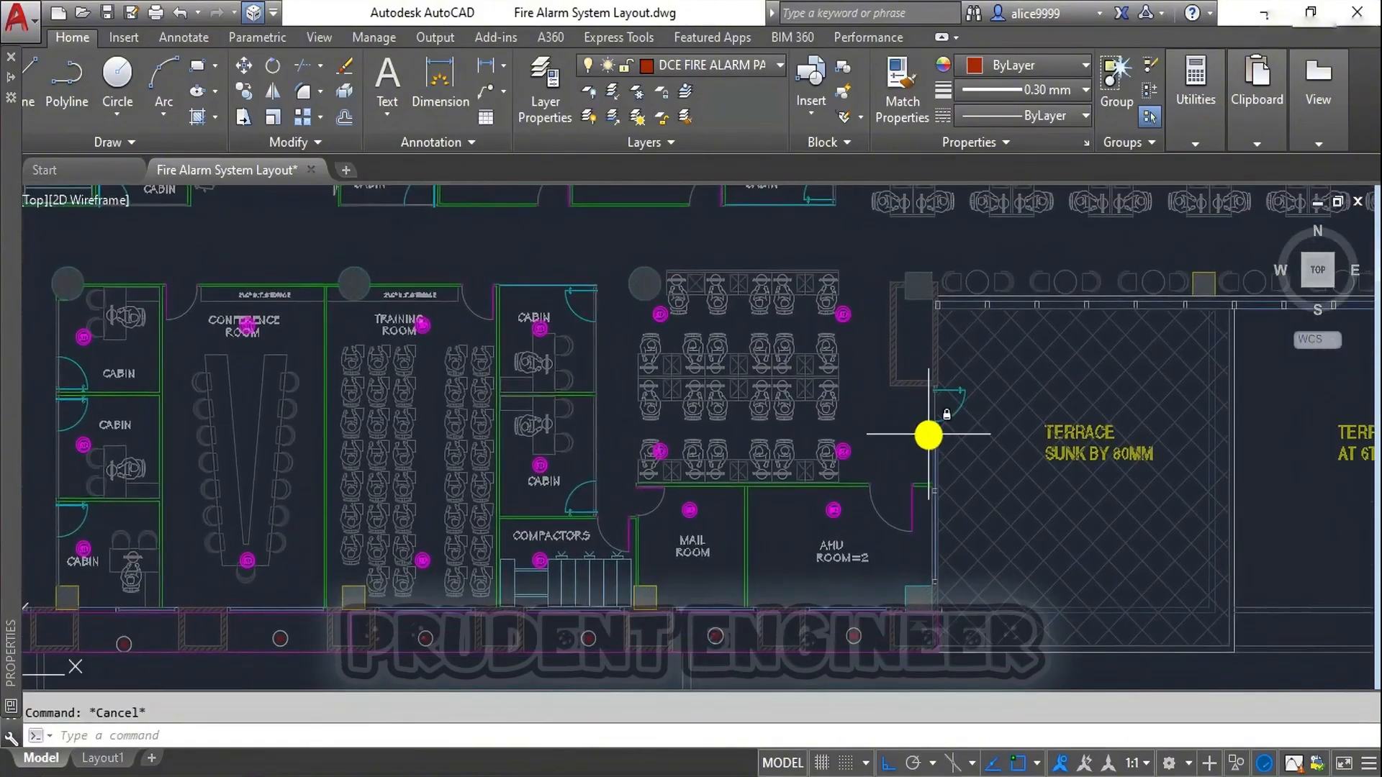
pyautogui.write('co')
pyautogui.press('Return')
pyautogui.moveTo(703, 296); pyautogui.dragTo(703, 487, button='middle')
pyautogui.click(628, 425)
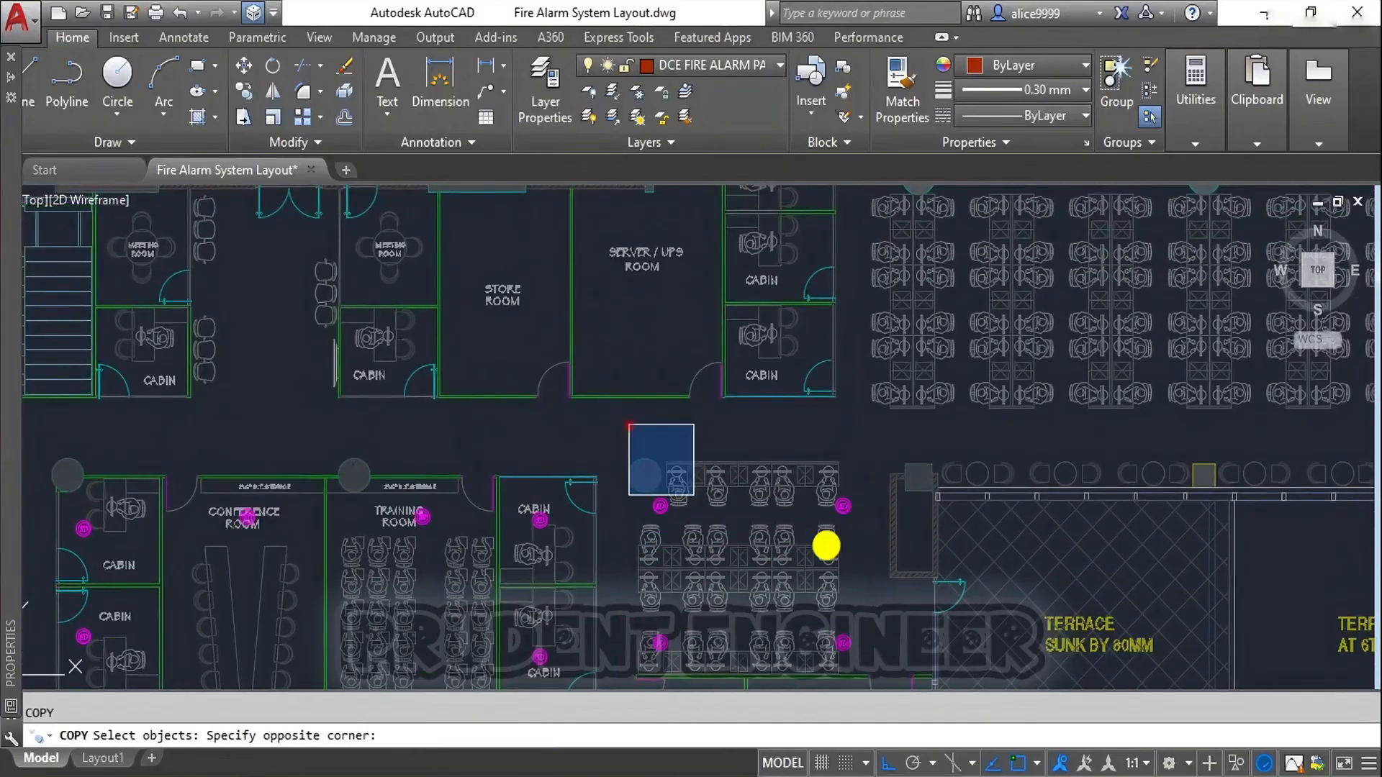
pyautogui.click(914, 552)
pyautogui.press('Escape')
# Step: Copy a workstation area smoke detector into the store room beside the server/UPS room, above its label
pyautogui.press('Return')
pyautogui.moveTo(659, 522); pyautogui.dragTo(866, 468, button='middle')
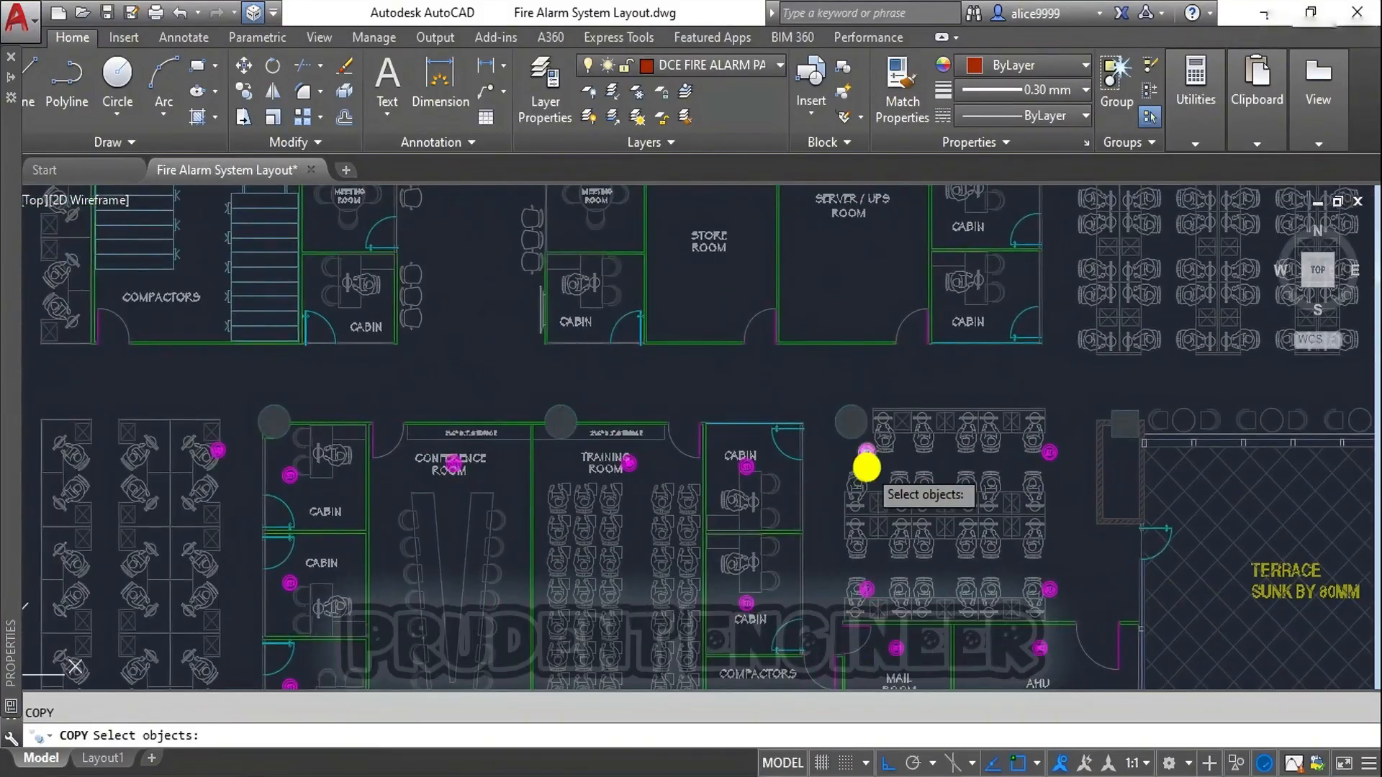
pyautogui.click(865, 455)
pyautogui.press('Return')
pyautogui.click(863, 454)
pyautogui.moveTo(722, 369); pyautogui.dragTo(942, 627, button='middle')
pyautogui.press('F8')
pyautogui.scroll(5, 929, 474)
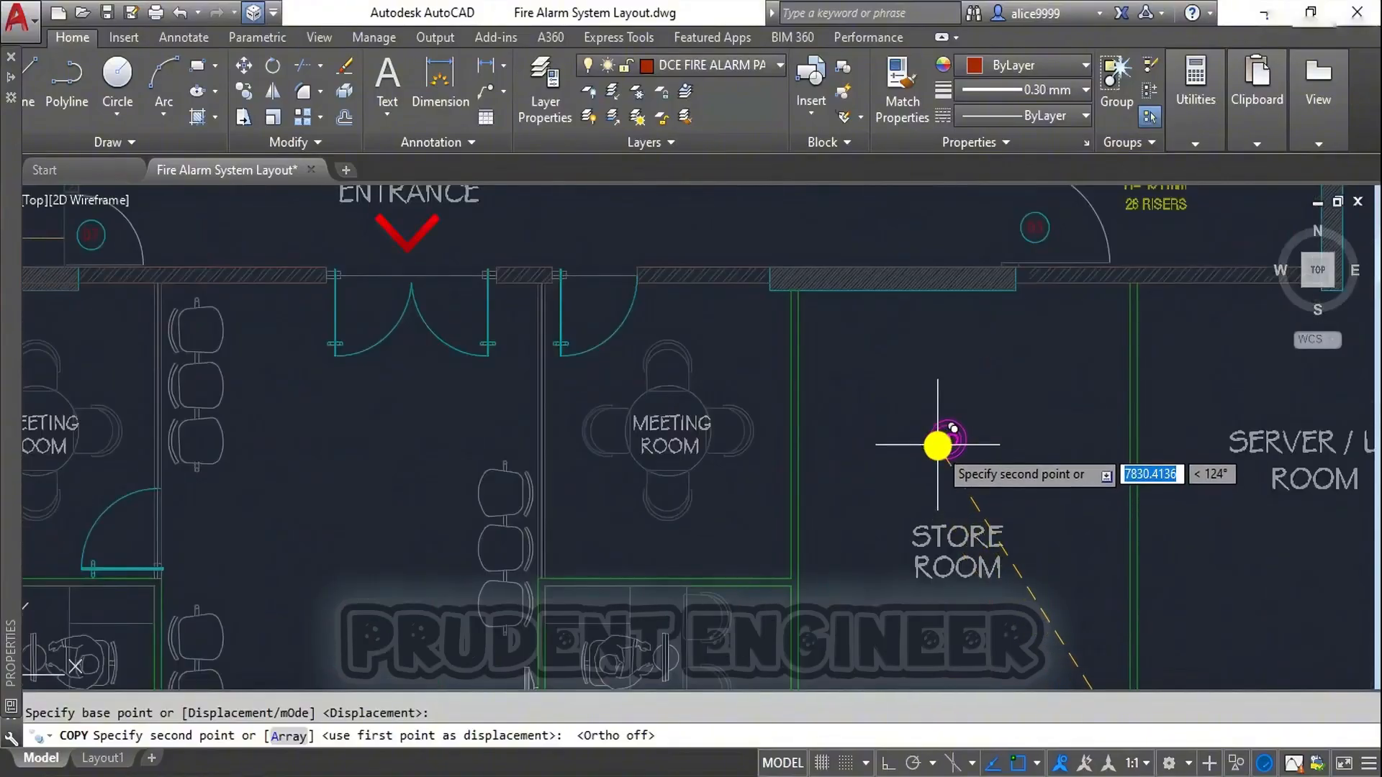
pyautogui.click(945, 445)
pyautogui.press('Escape')
# Step: Copy the store room's smoke detector into the adjacent meeting room on the right of the entrance
pyautogui.write('C')
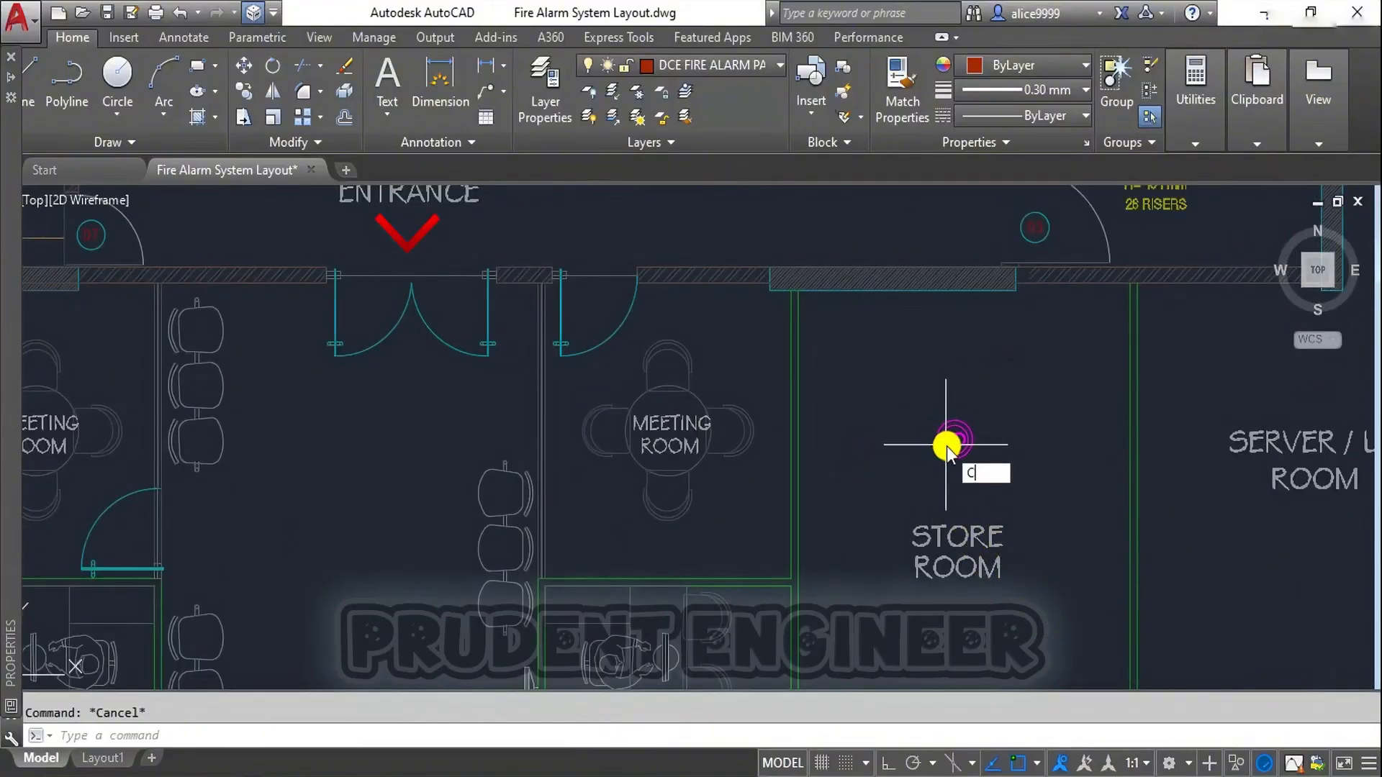
pyautogui.write('O')
pyautogui.press('Return')
pyautogui.click(965, 451)
pyautogui.press('Return')
pyautogui.click(976, 462)
pyautogui.scroll(-5, 874, 462)
pyautogui.scroll(7, 806, 462)
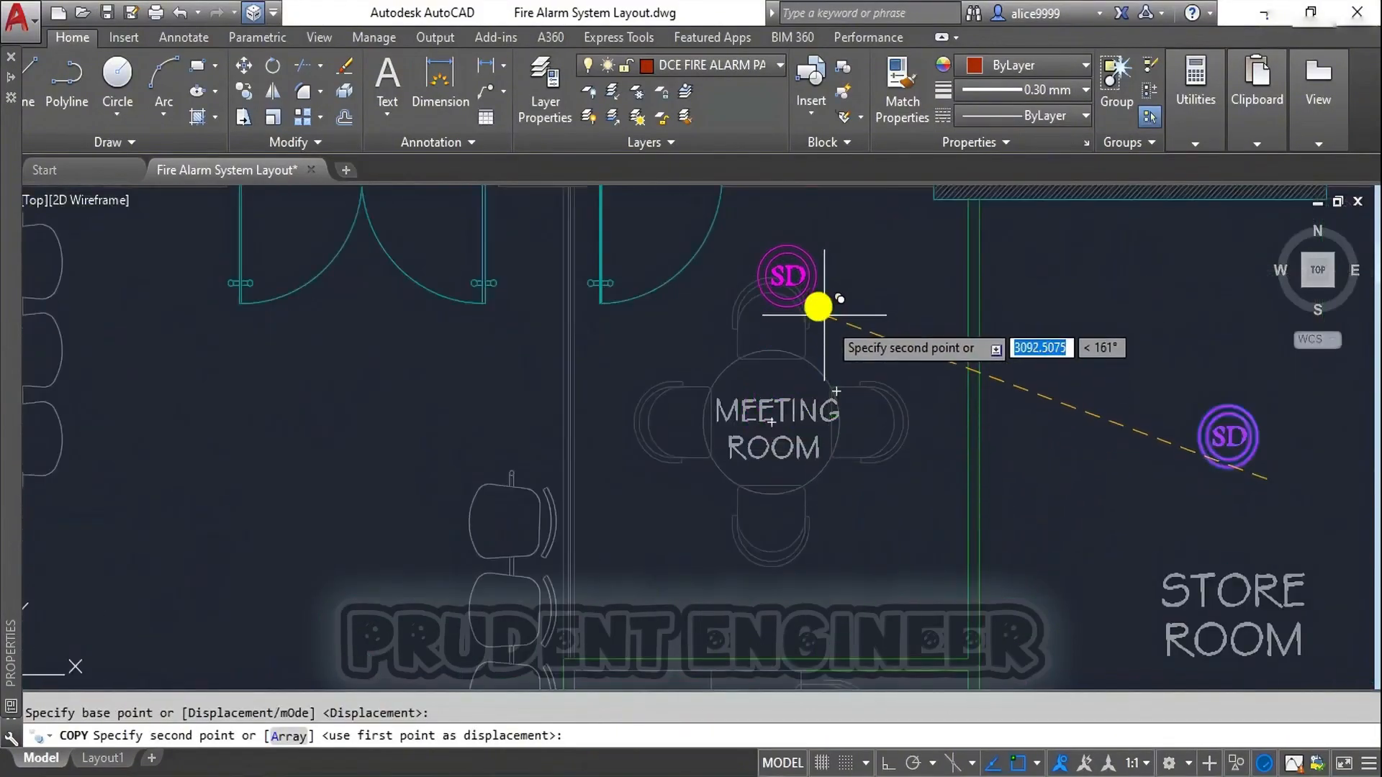
pyautogui.click(807, 295)
pyautogui.press('Escape')
# Step: Copy the meeting room's smoke detector straight down into the cabin below it
pyautogui.click(788, 265)
pyautogui.write('CO')
pyautogui.press('Return')
pyautogui.click(828, 321)
pyautogui.moveTo(915, 528); pyautogui.dragTo(940, 339, button='middle')
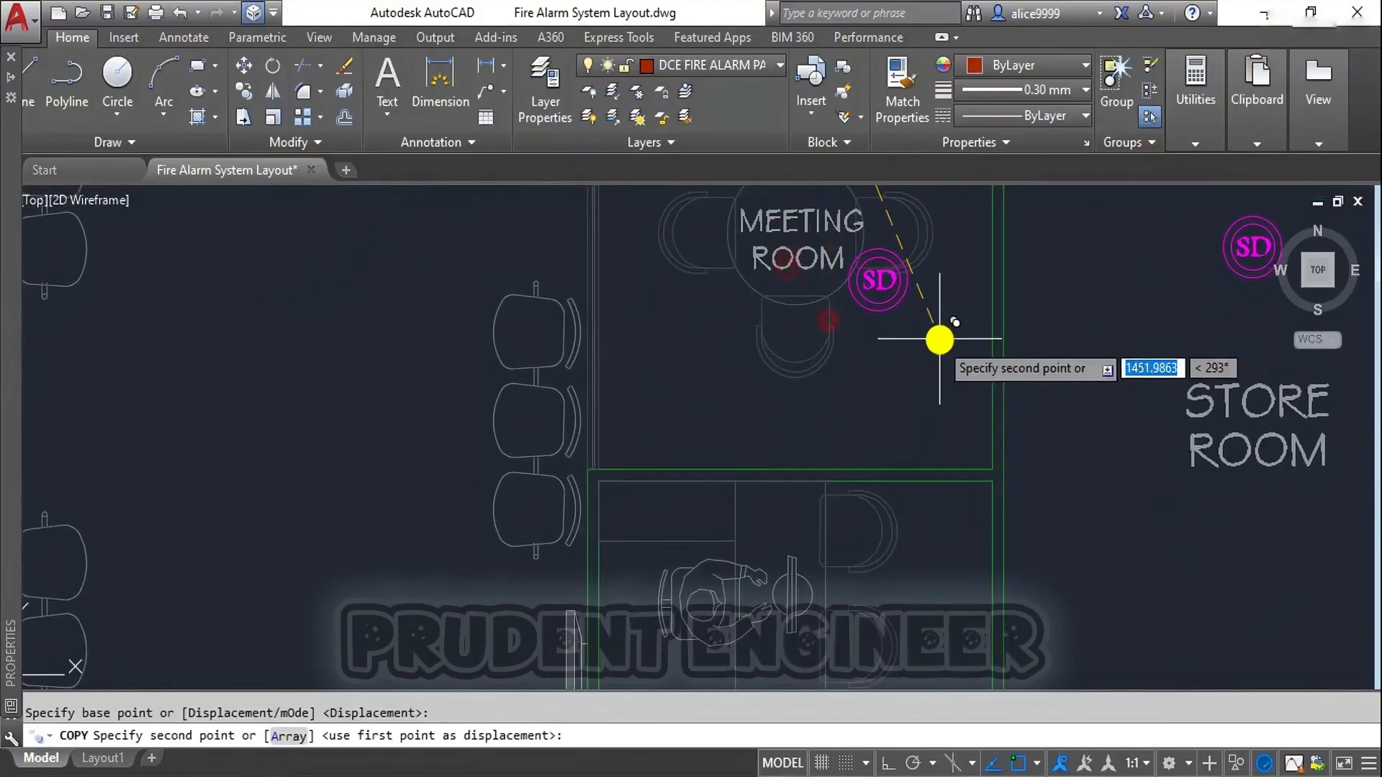
pyautogui.scroll(-4, 939, 339)
pyautogui.scroll(4, 956, 524)
pyautogui.press('F8')
pyautogui.click(897, 516)
pyautogui.press('Escape')
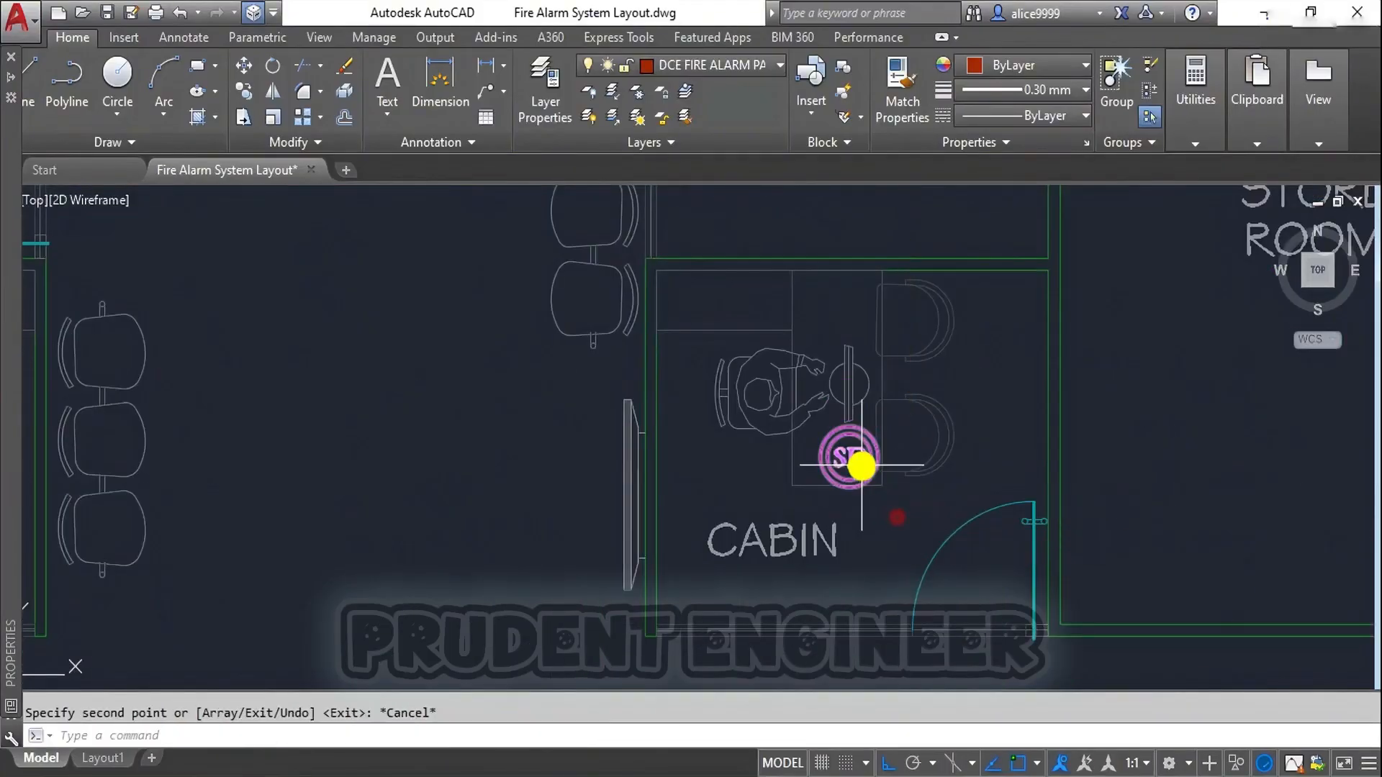
# Step: Copy the cabin's smoke detector into the meeting room and the cabin on the left of the entrance
pyautogui.scroll(-5, 773, 518)
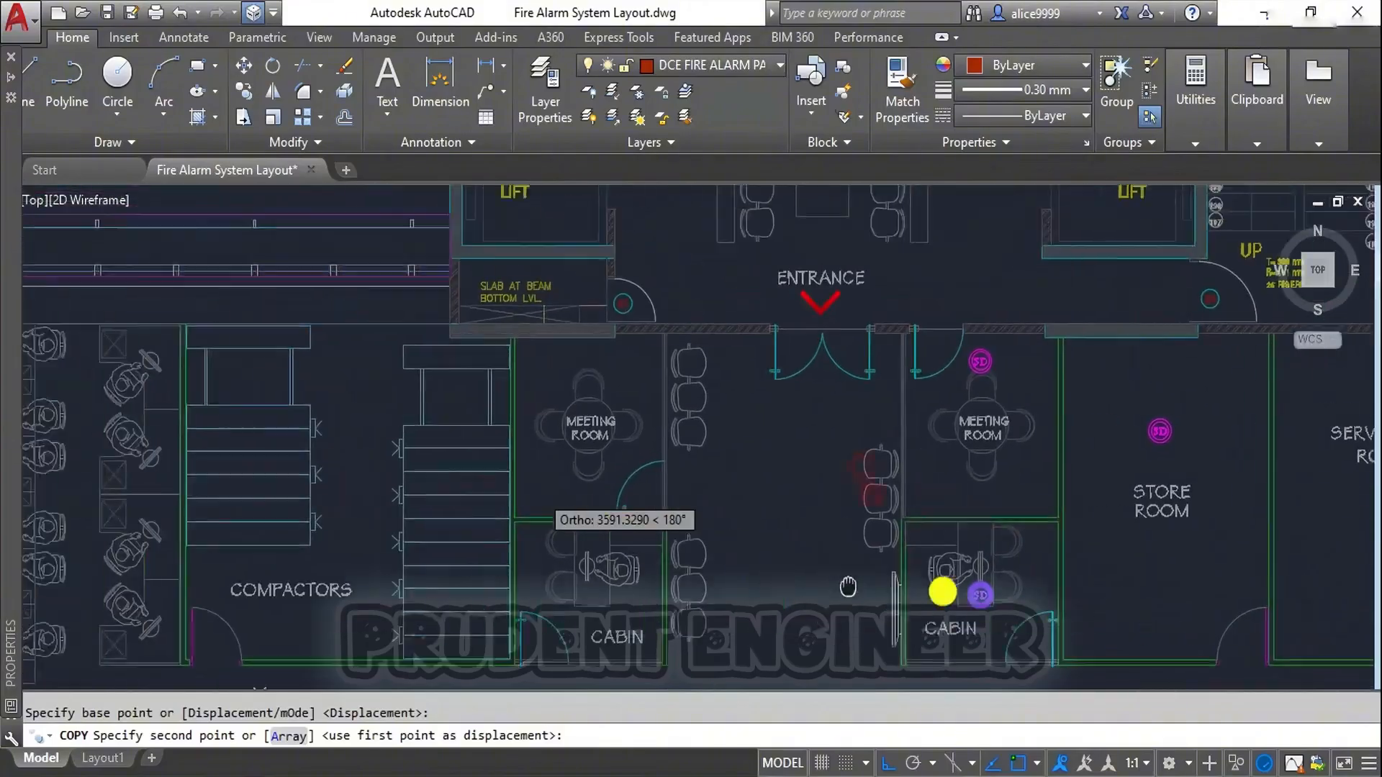
pyautogui.scroll(6, 866, 561)
pyautogui.press('F8')
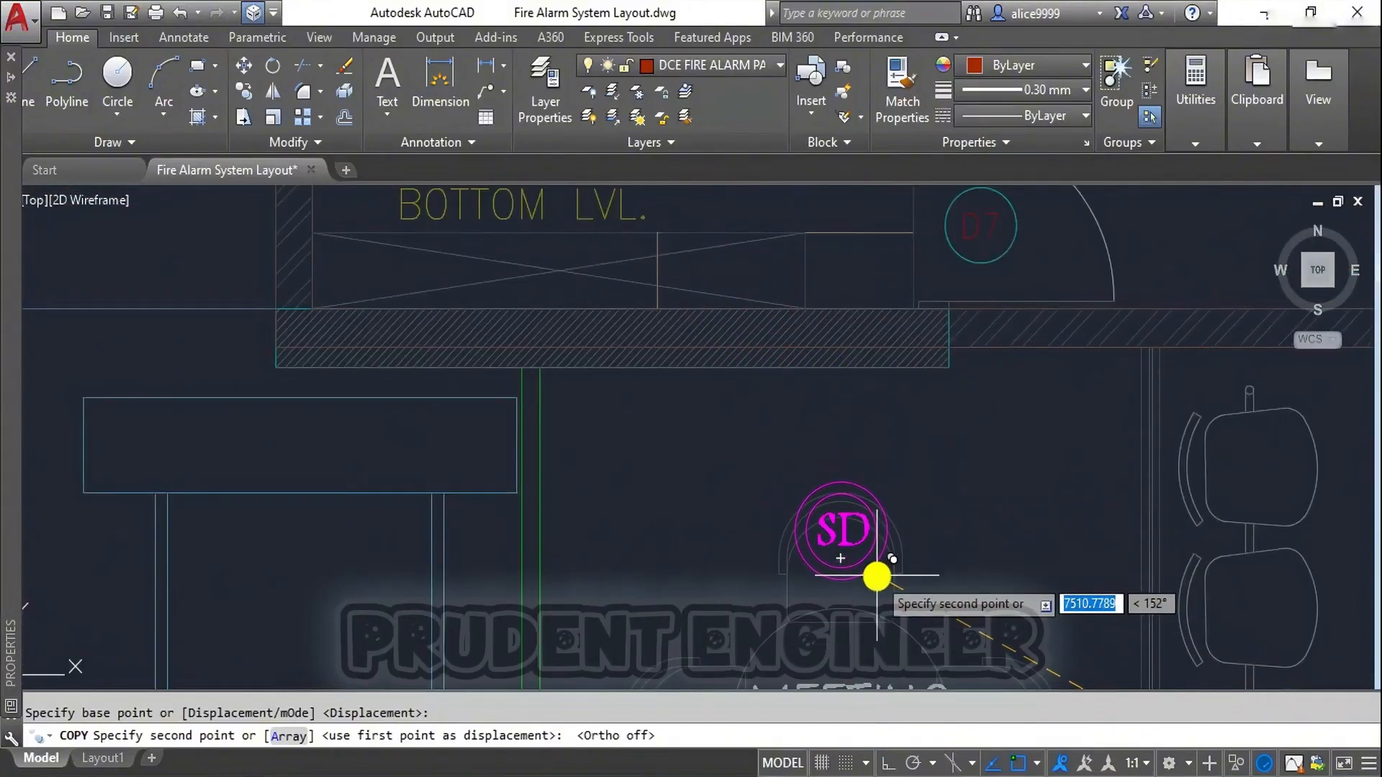
pyautogui.click(875, 574)
pyautogui.scroll(-4, 856, 392)
pyautogui.scroll(4, 833, 416)
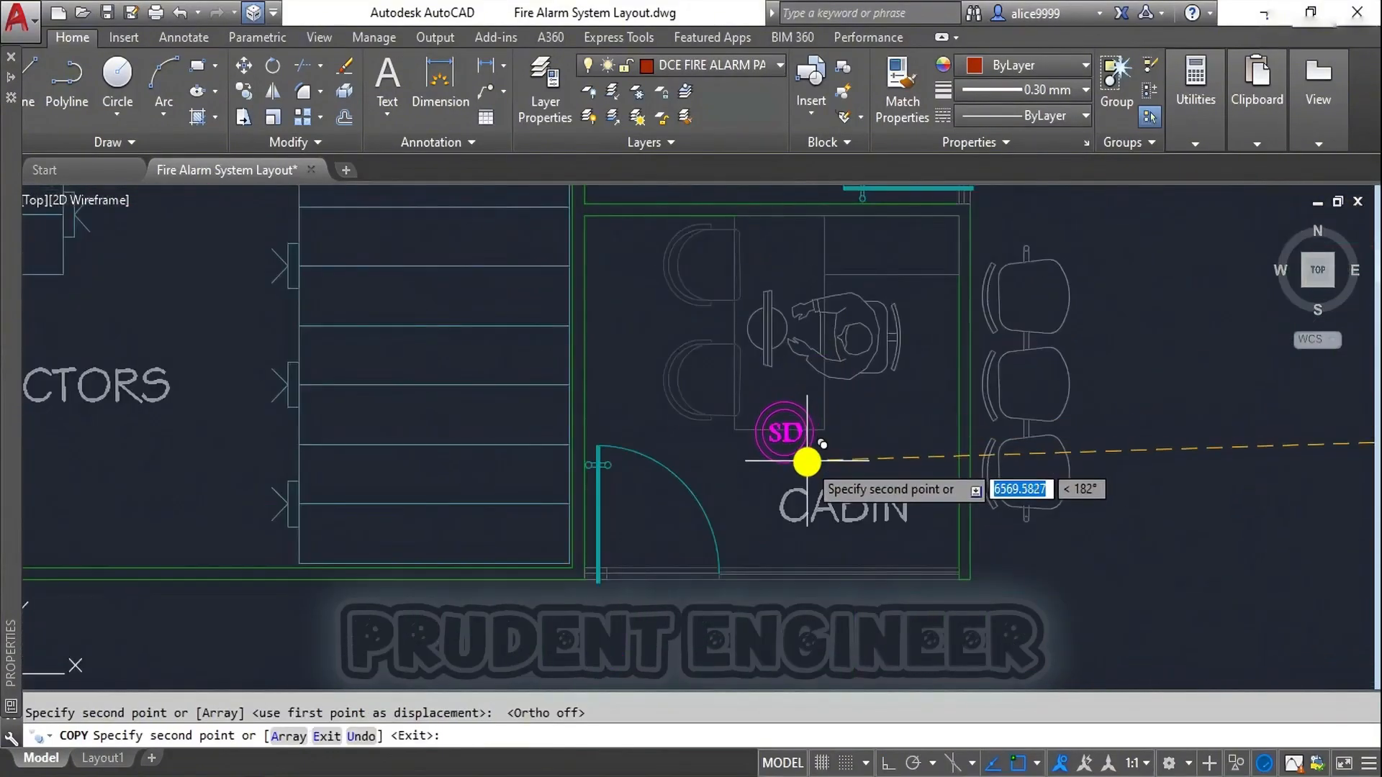
pyautogui.press('Escape')
# Step: Copy the smoke detector of the cabin left of the entrance into AHU Room-1, beside its label
pyautogui.scroll(-4, 926, 432)
pyautogui.scroll(2, 949, 429)
pyautogui.write('CO')
pyautogui.press('Return')
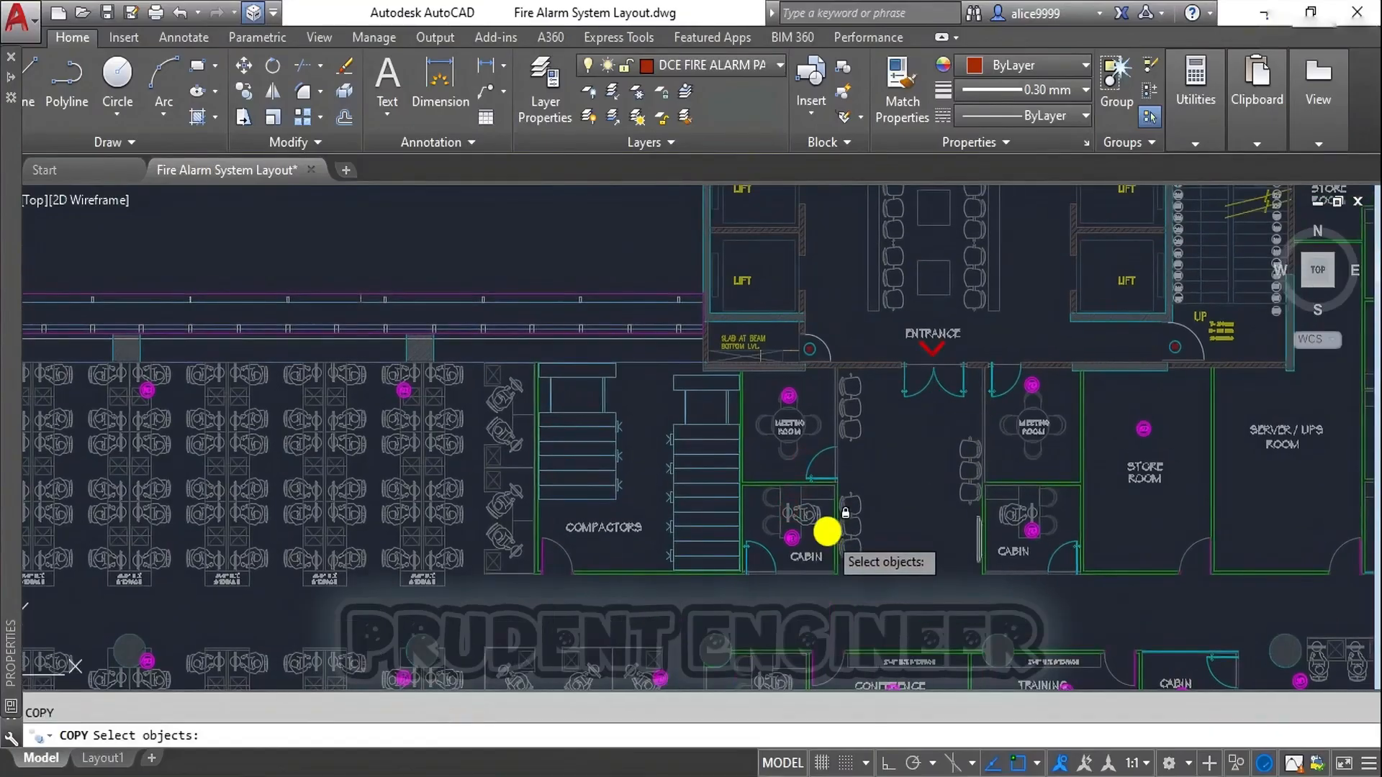
pyautogui.moveTo(813, 535); pyautogui.dragTo(789, 562, button='middle')
pyautogui.click(757, 572)
pyautogui.press('Return')
pyautogui.click(763, 568)
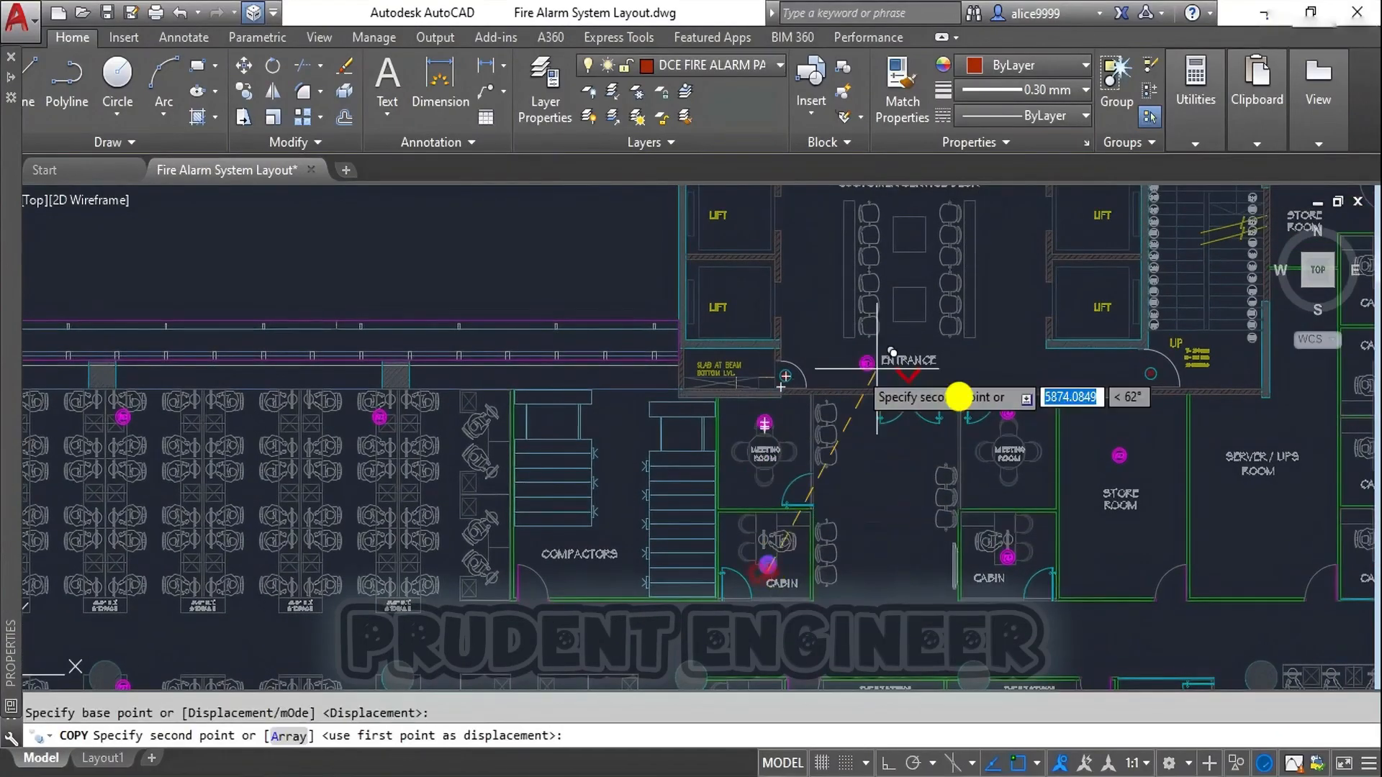
pyautogui.moveTo(1002, 406); pyautogui.dragTo(765, 472, button='middle')
pyautogui.moveTo(1098, 548); pyautogui.dragTo(892, 537, button='middle')
pyautogui.scroll(4, 849, 481)
pyautogui.scroll(-3, 888, 376)
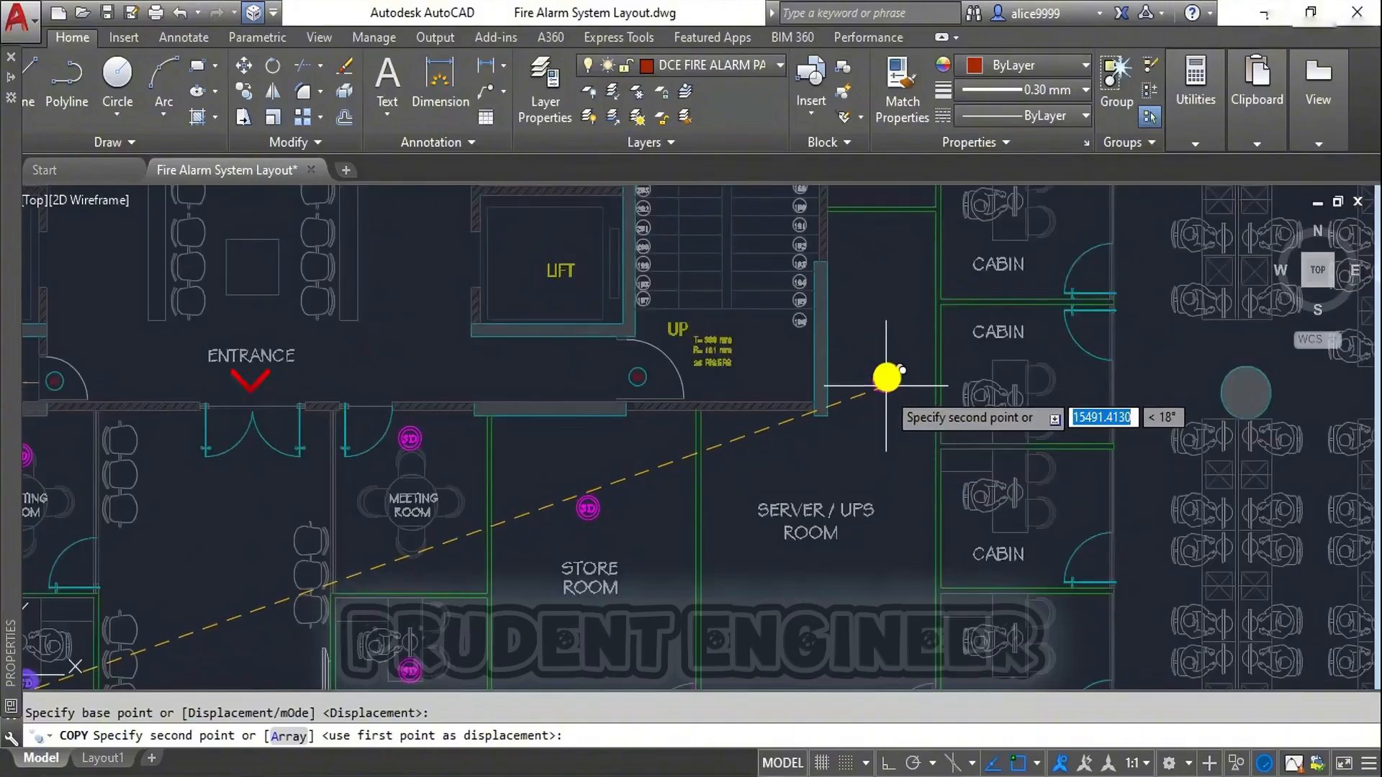
pyautogui.scroll(-3, 922, 388)
pyautogui.moveTo(922, 388); pyautogui.dragTo(961, 410, button='middle')
pyautogui.scroll(4, 928, 396)
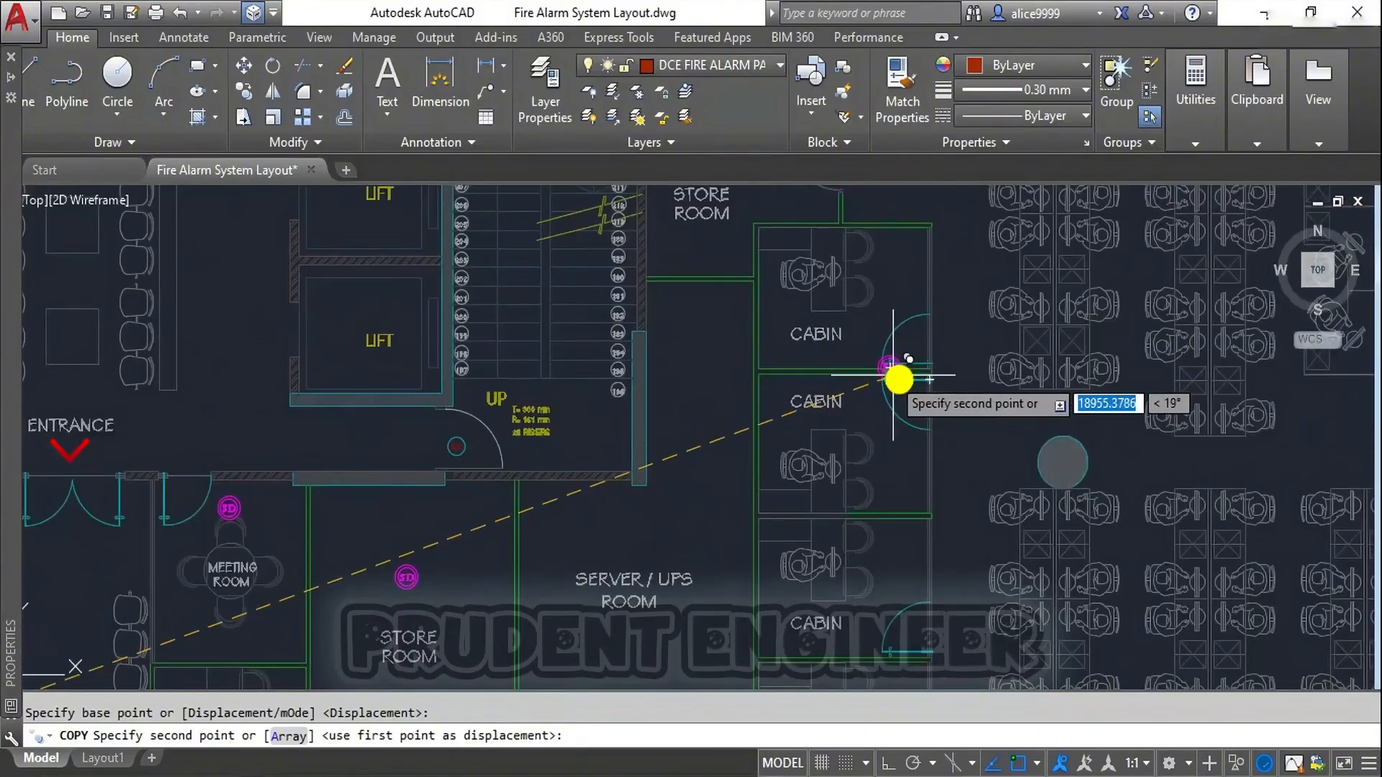
pyautogui.scroll(-4, 791, 374)
pyautogui.scroll(3, 969, 451)
pyautogui.scroll(2, 950, 458)
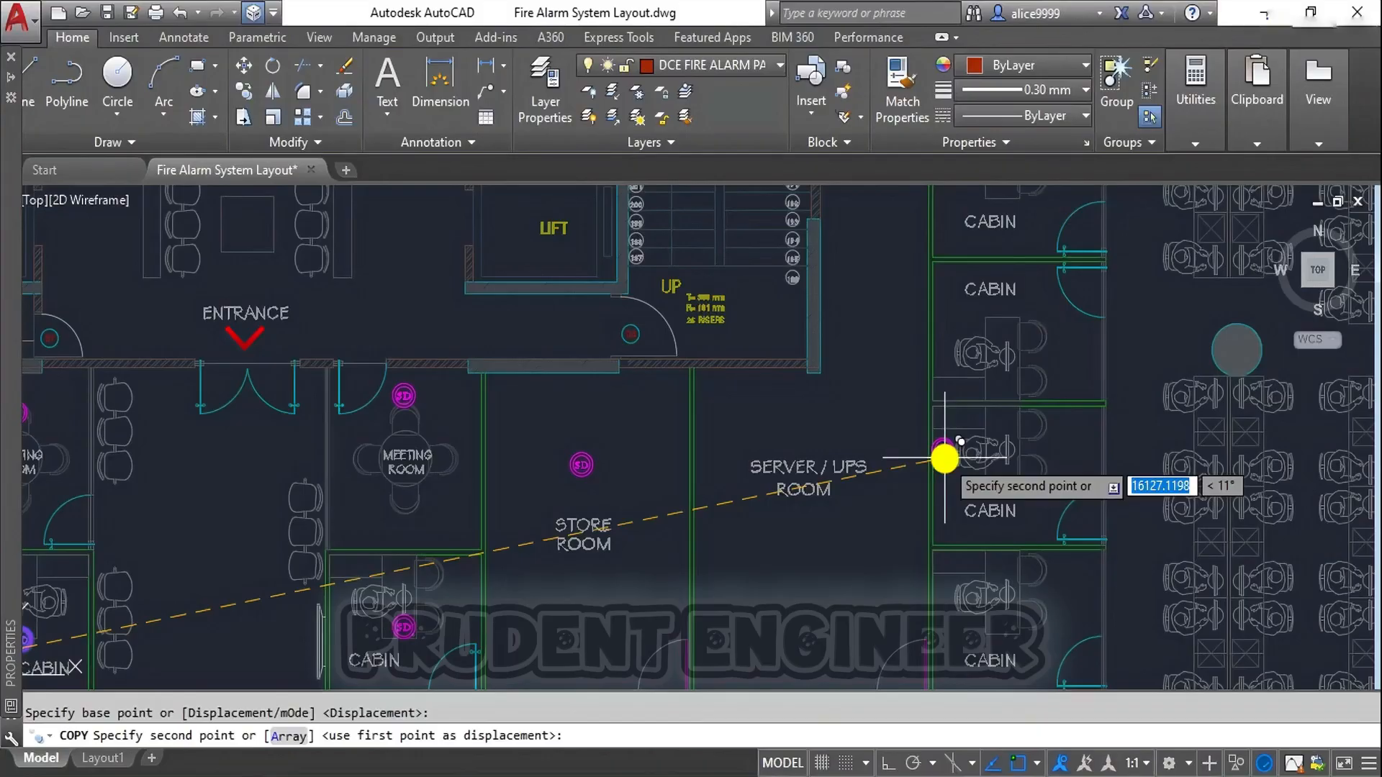
pyautogui.scroll(-3, 899, 461)
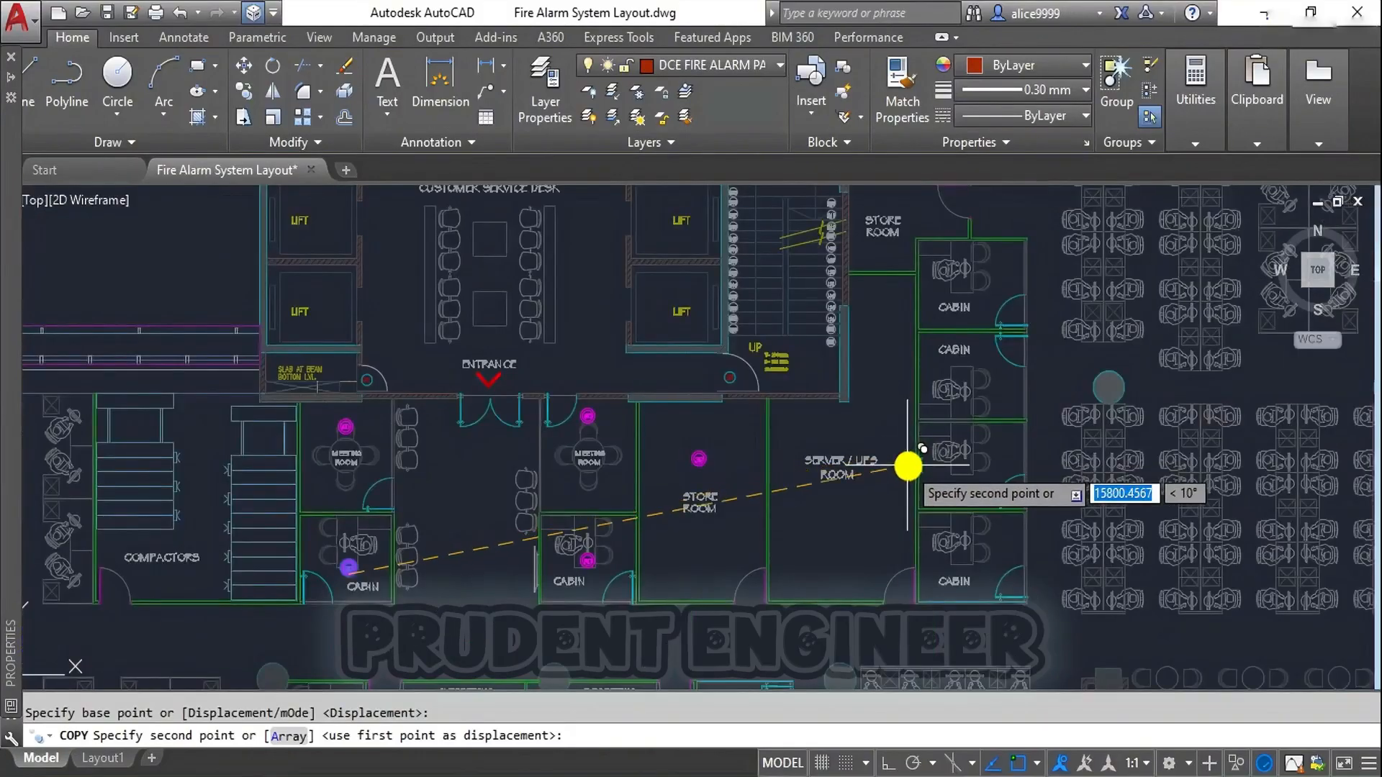
pyautogui.moveTo(909, 468); pyautogui.dragTo(879, 439, button='middle')
pyautogui.scroll(5, 848, 342)
pyautogui.click(739, 274)
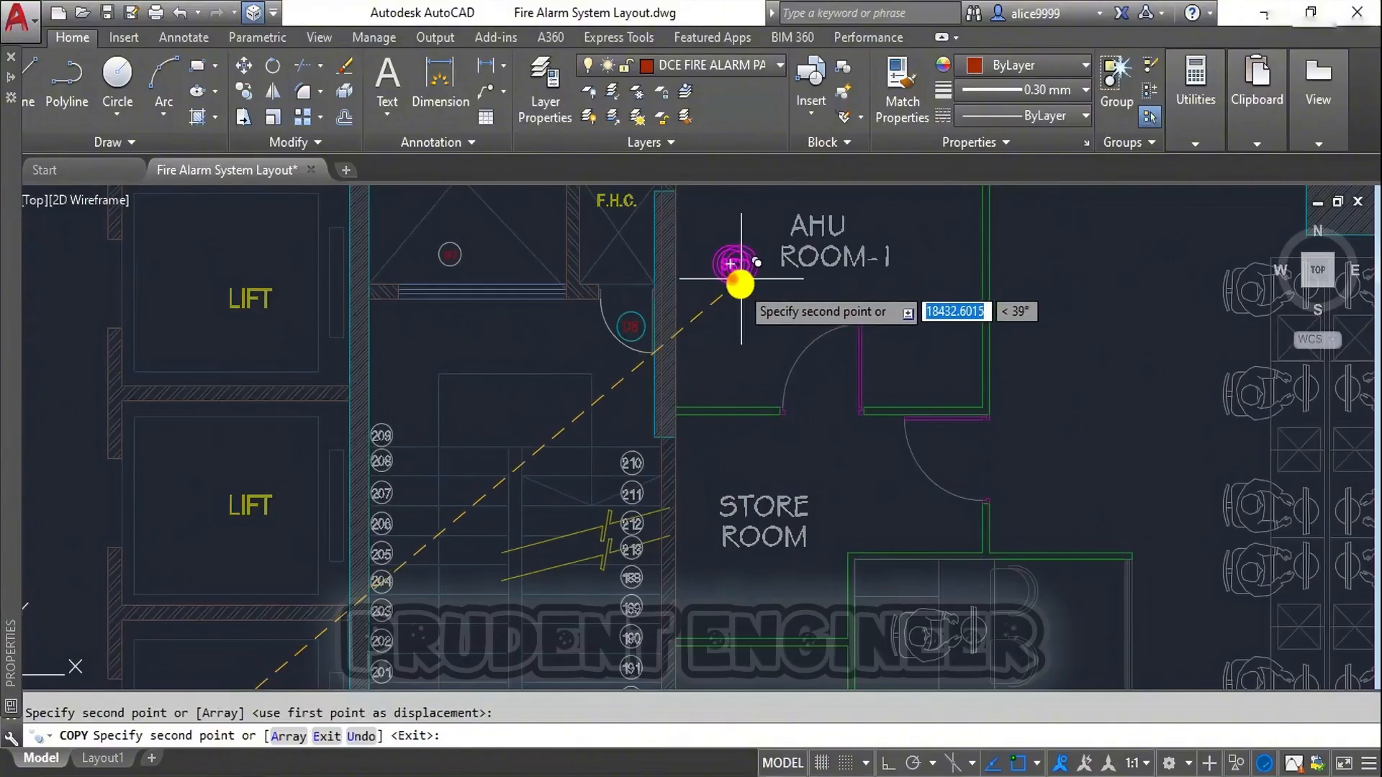
pyautogui.press('Escape')
# Step: Copy the AHU Room-1 smoke detector straight down into the store room below it
pyautogui.press('space')
pyautogui.click(738, 276)
pyautogui.press('space')
pyautogui.click(823, 306)
pyautogui.press('F8')
pyautogui.moveTo(884, 536); pyautogui.dragTo(867, 355, button='middle')
pyautogui.scroll(1, 740, 408)
pyautogui.press('Escape')
# Step: Copy that store room's smoke detector into the topmost cabin, between the visitor chairs and the door
pyautogui.click(691, 346)
pyautogui.press('space')
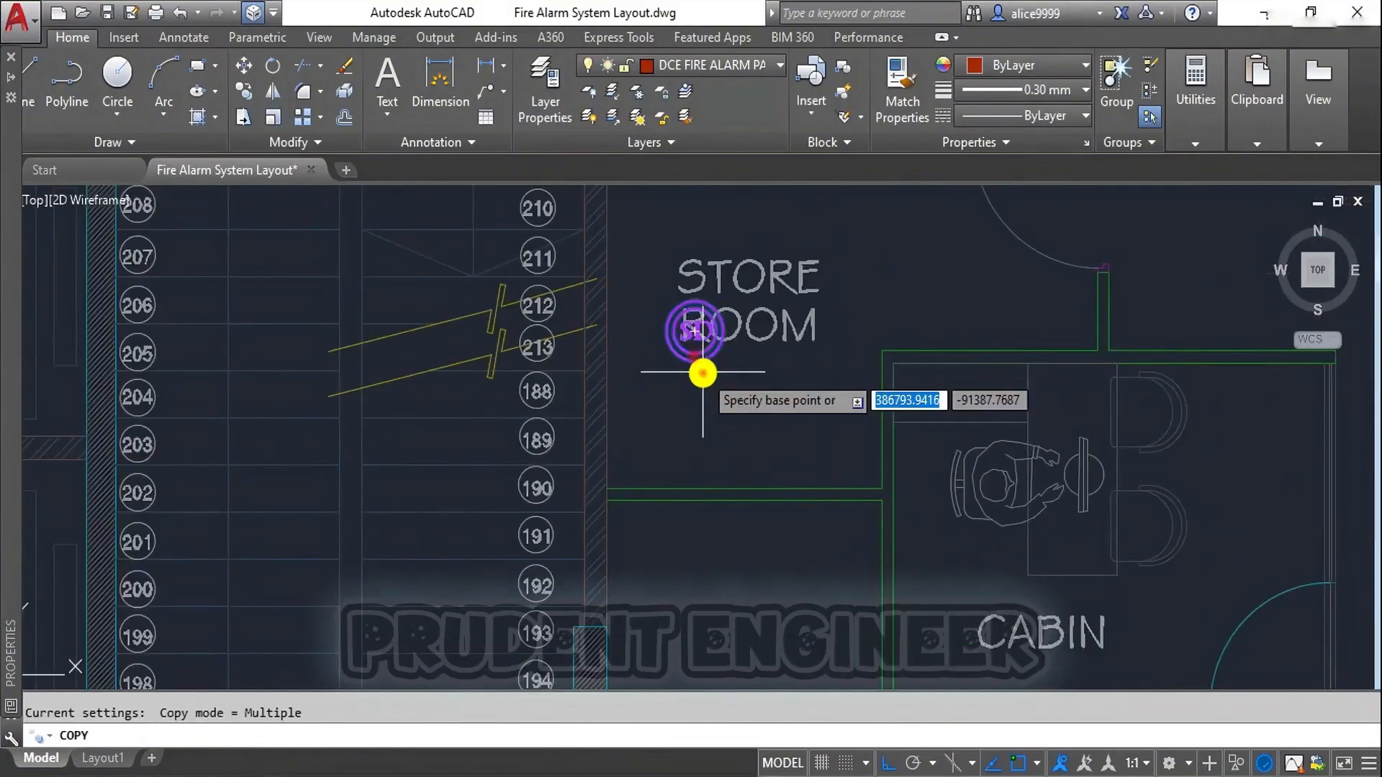
pyautogui.click(703, 373)
pyautogui.scroll(-3, 841, 434)
pyautogui.scroll(4, 985, 486)
pyautogui.click(983, 465)
pyautogui.press('Escape')
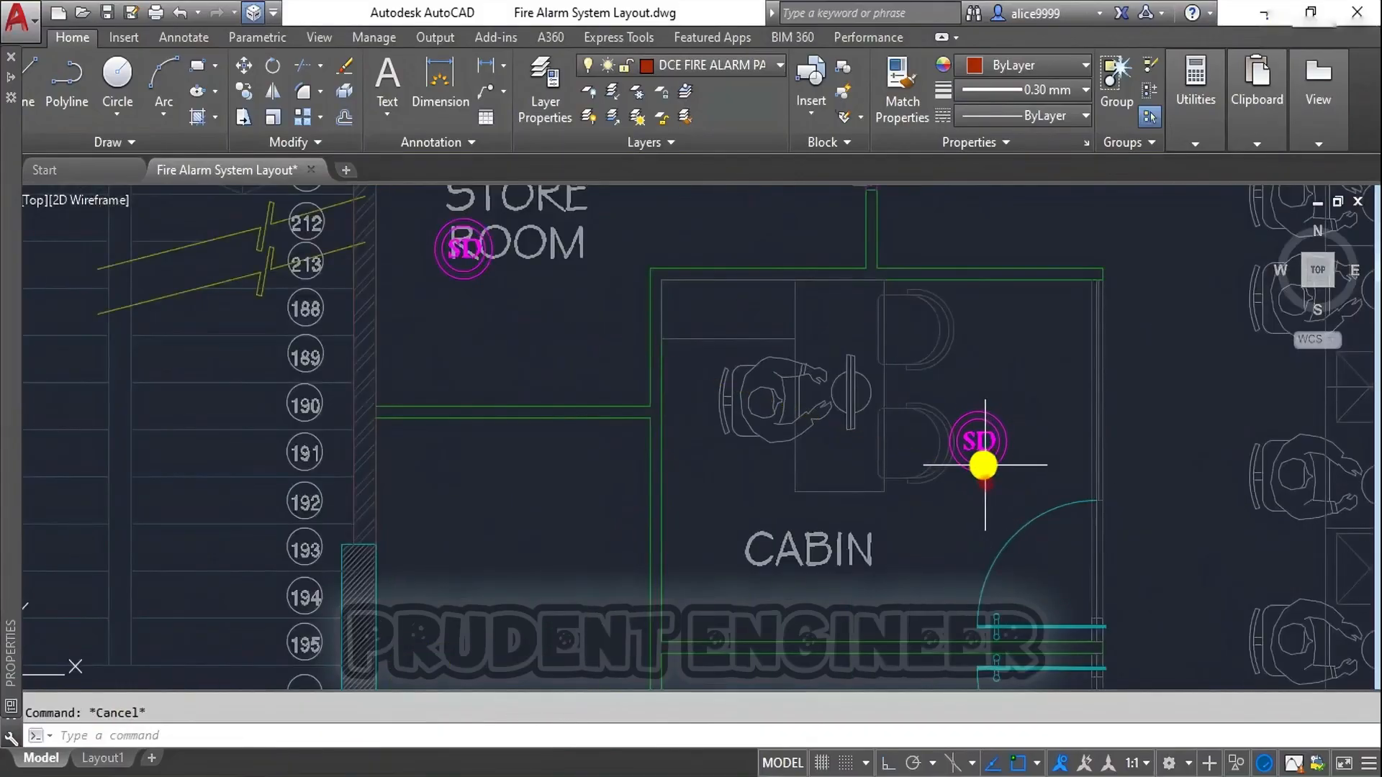
# Step: Copy the topmost cabin's smoke detector straight down into the second cabin
pyautogui.press('space')
pyautogui.click(979, 466)
pyautogui.scroll(-3, 965, 485)
pyautogui.press('space')
pyautogui.click(877, 516)
pyautogui.moveTo(859, 558); pyautogui.dragTo(893, 416, button='middle')
pyautogui.press('F8')
pyautogui.scroll(2, 881, 477)
pyautogui.click(1065, 396)
pyautogui.press('Escape')
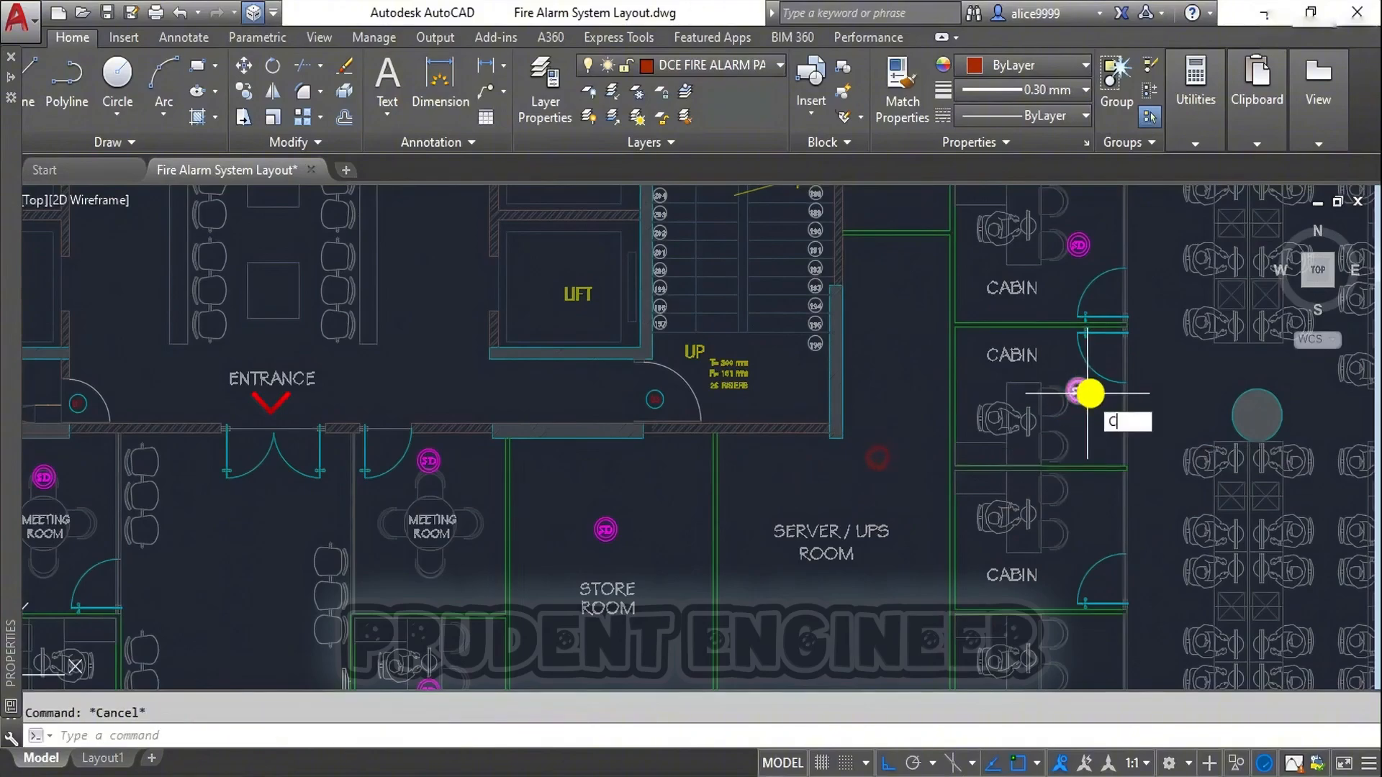
# Step: Copy the second cabin's smoke detector straight down into the third and fourth cabins
pyautogui.press('space')
pyautogui.click(1086, 397)
pyautogui.scroll(1, 1090, 414)
pyautogui.press('space')
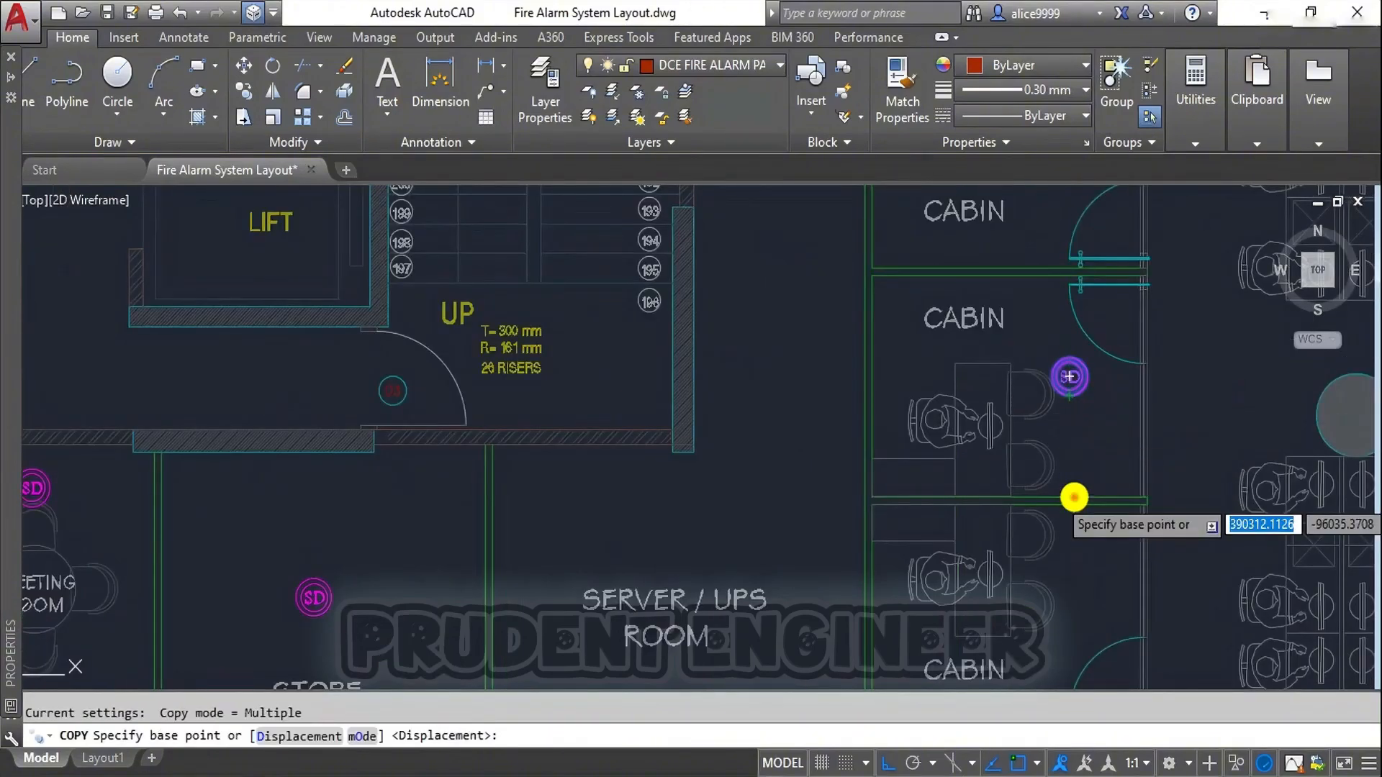
pyautogui.click(1073, 498)
pyautogui.moveTo(1080, 592); pyautogui.dragTo(1086, 234, button='middle')
pyautogui.scroll(3, 1065, 360)
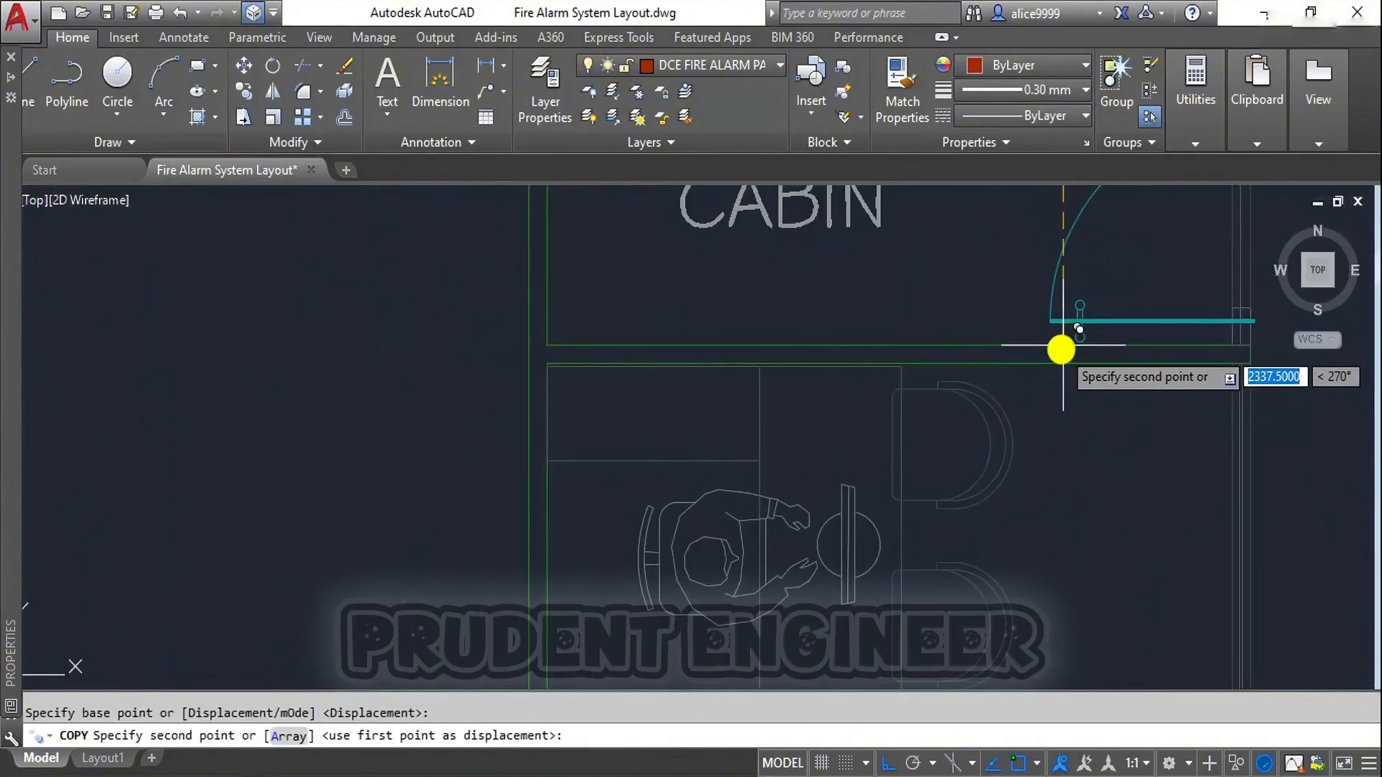
pyautogui.click(1072, 364)
pyautogui.scroll(-3, 1087, 514)
pyautogui.scroll(3, 1085, 534)
pyautogui.click(1012, 660)
pyautogui.press('Escape')
pyautogui.press('Escape')
pyautogui.scroll(-4, 978, 551)
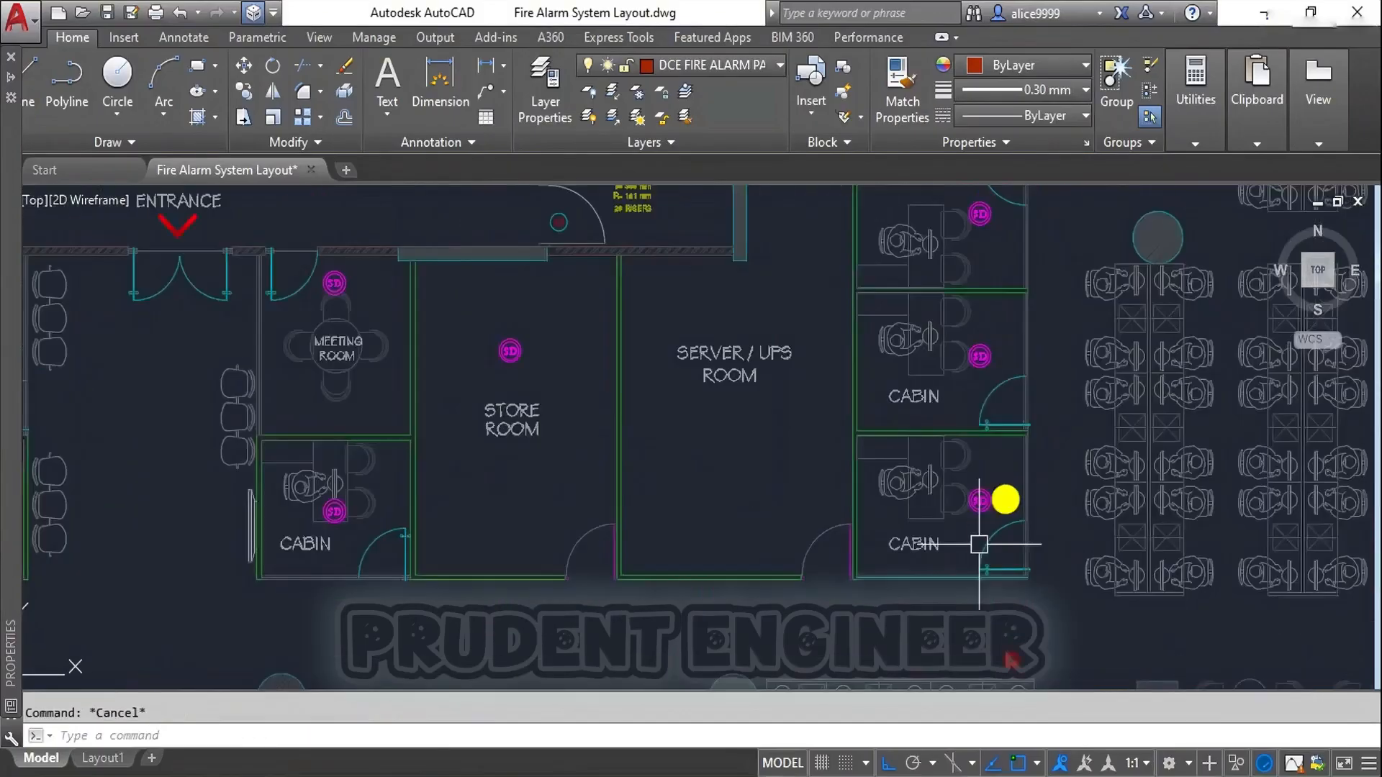
# Step: Copy a cabin smoke detector into the upper part of the first workstation column, right of AHU Room-1
pyautogui.moveTo(1067, 435); pyautogui.dragTo(1032, 514, button='middle')
pyautogui.scroll(-4, 935, 503)
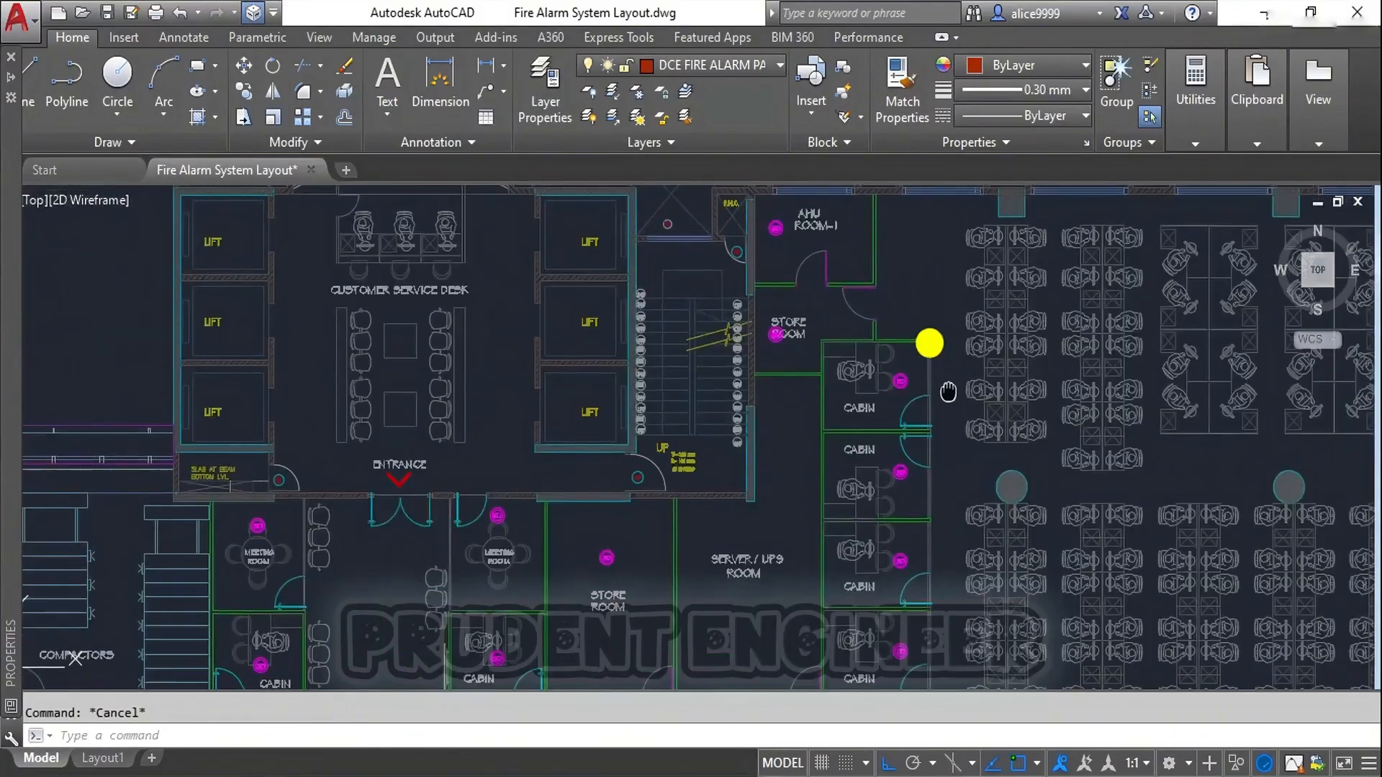
pyautogui.write('c')
pyautogui.press('Return')
pyautogui.scroll(5, 832, 428)
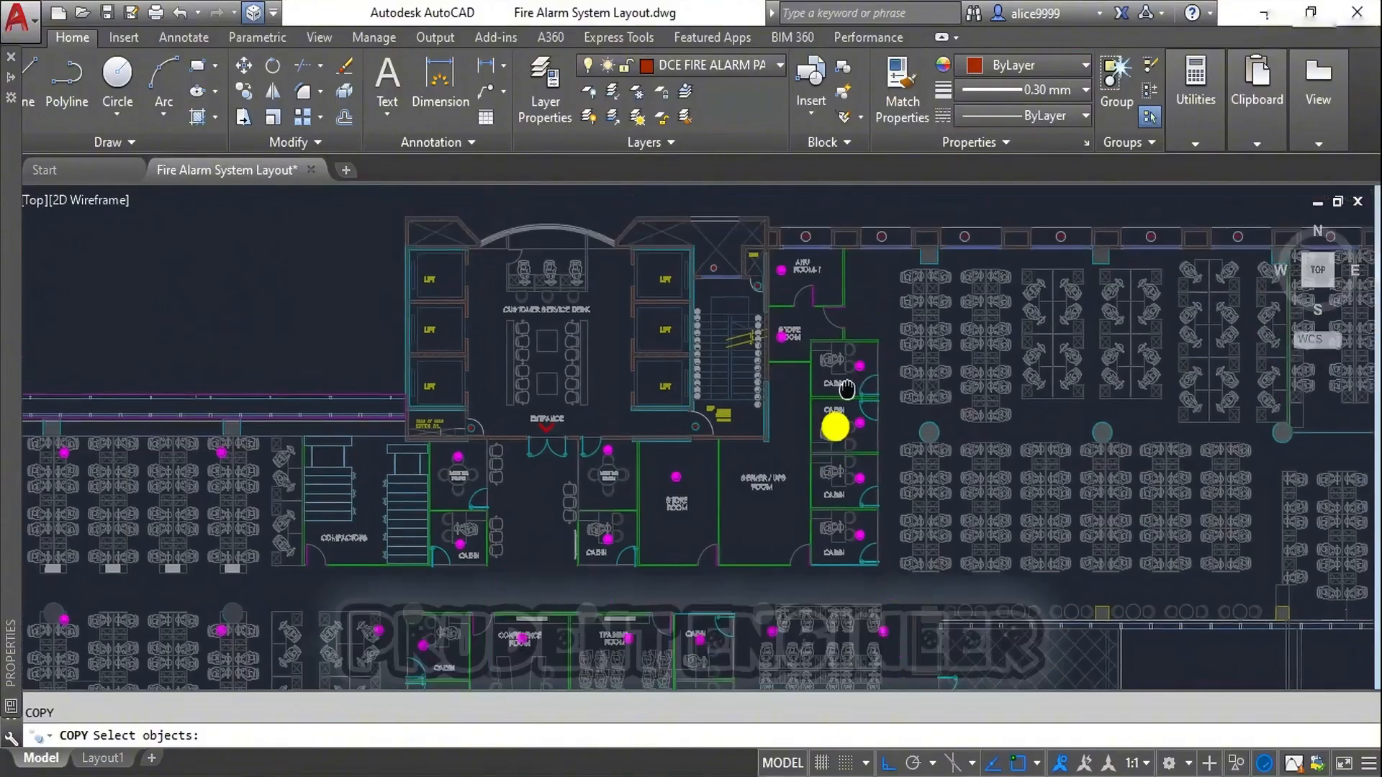
pyautogui.click(838, 435)
pyautogui.press('Return')
pyautogui.click(842, 440)
pyautogui.scroll(-4, 839, 432)
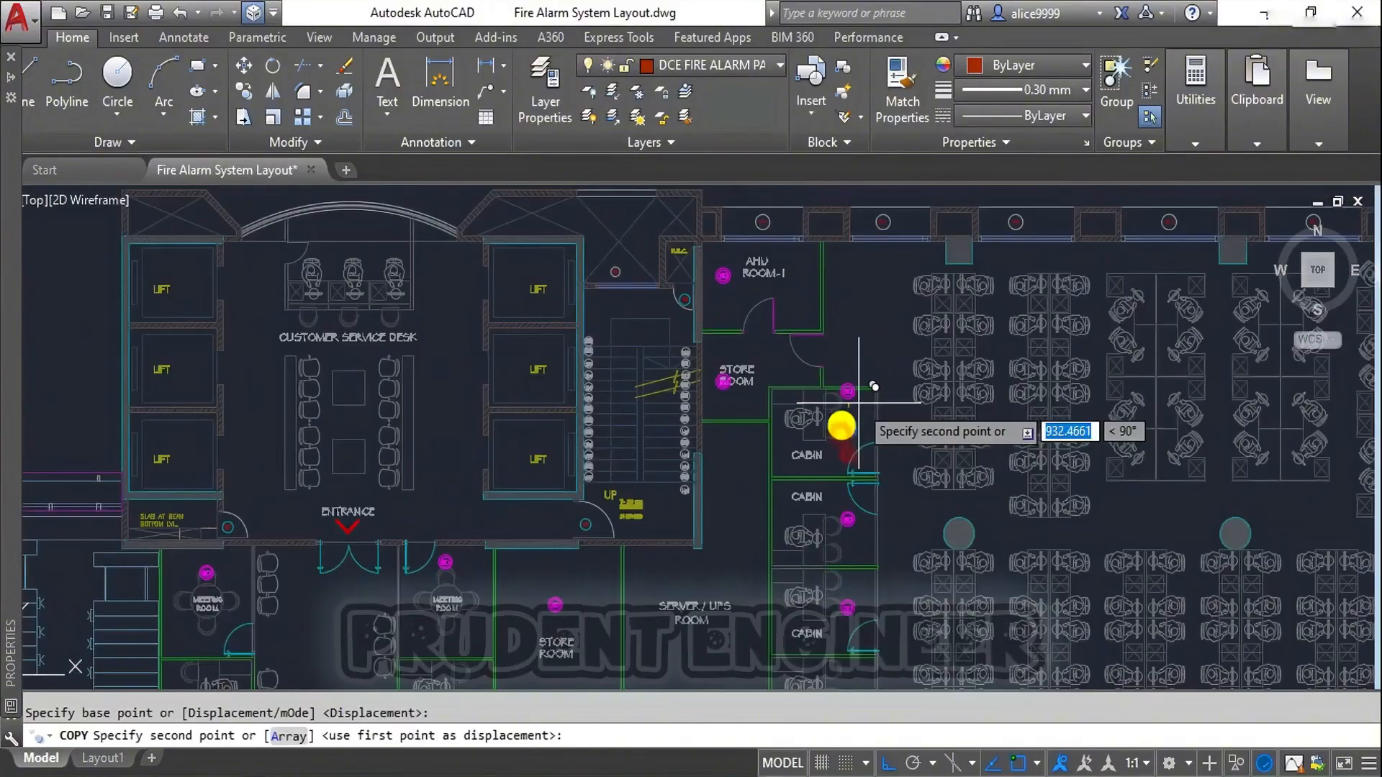
pyautogui.scroll(5, 849, 425)
pyautogui.scroll(3, 860, 411)
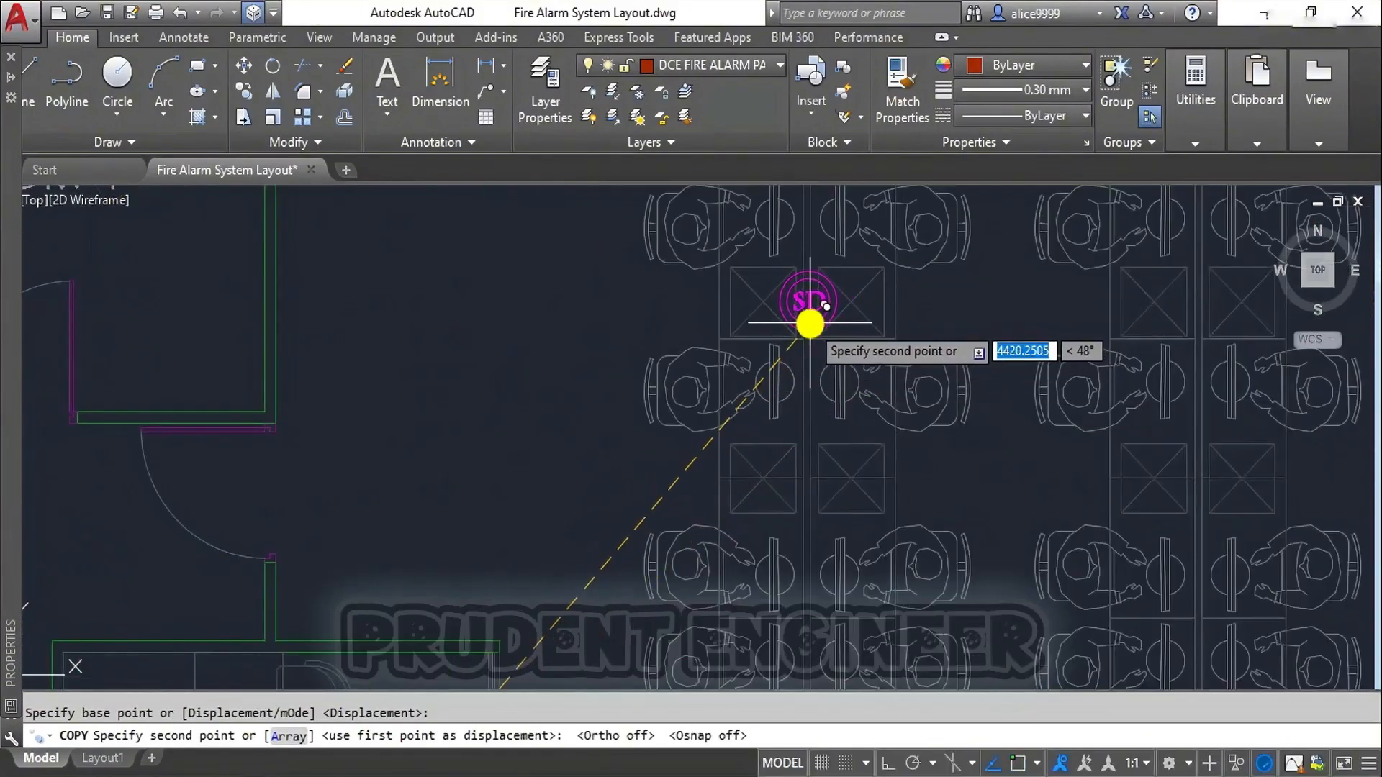
pyautogui.click(811, 312)
pyautogui.press('Escape')
# Step: Copy the new workstation smoke detector 7000 straight down along the same desk column
pyautogui.write('c')
pyautogui.press('Return')
pyautogui.click(809, 308)
pyautogui.press('Return')
pyautogui.click(807, 302)
pyautogui.scroll(-4, 713, 403)
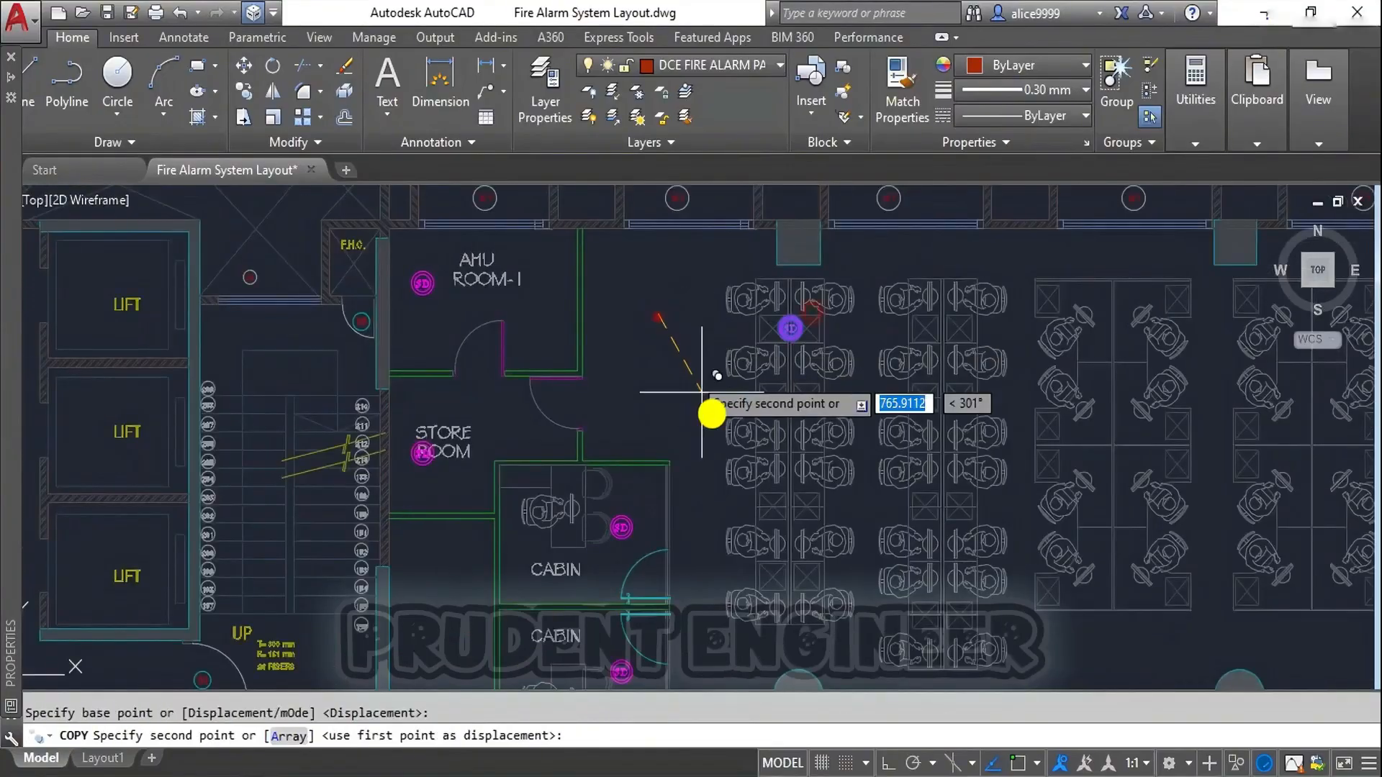
pyautogui.press('F8')
pyautogui.scroll(4, 690, 549)
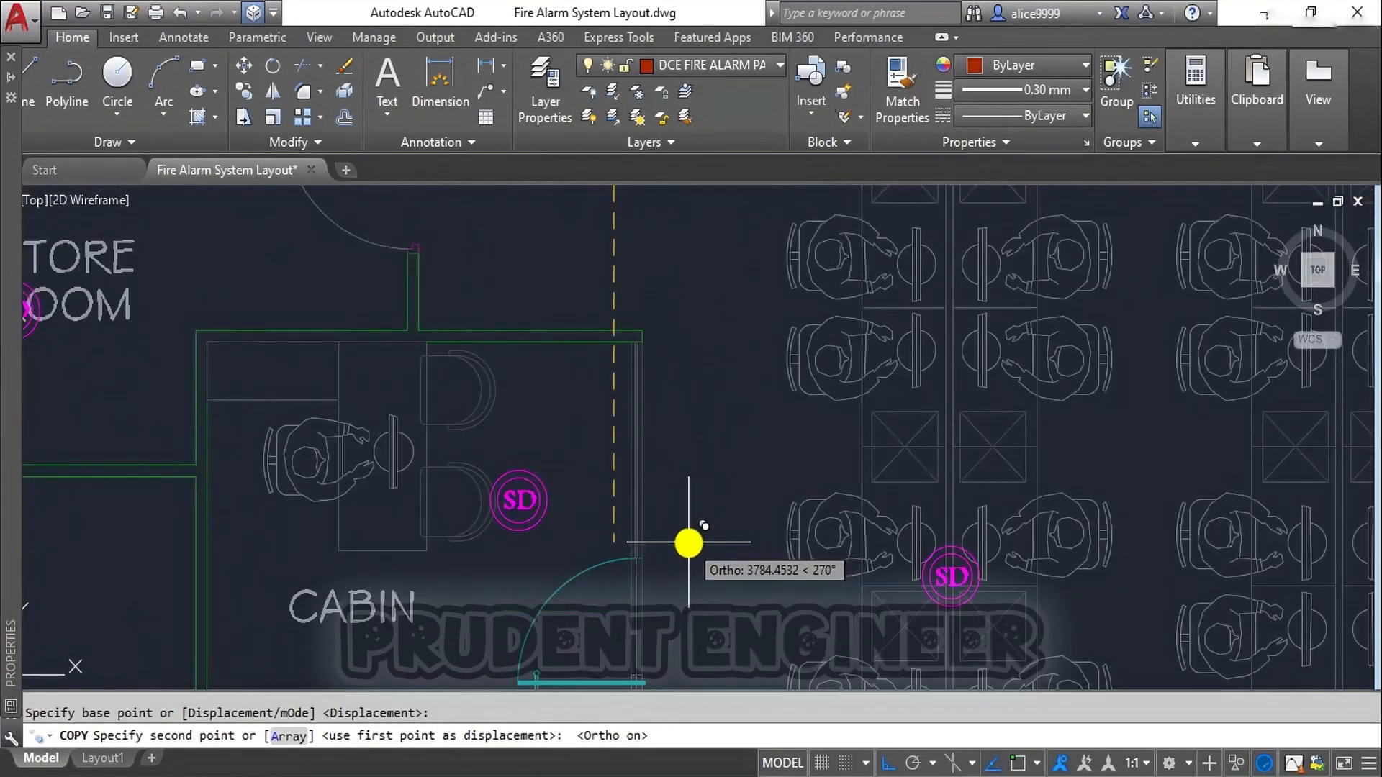
pyautogui.press('Return')
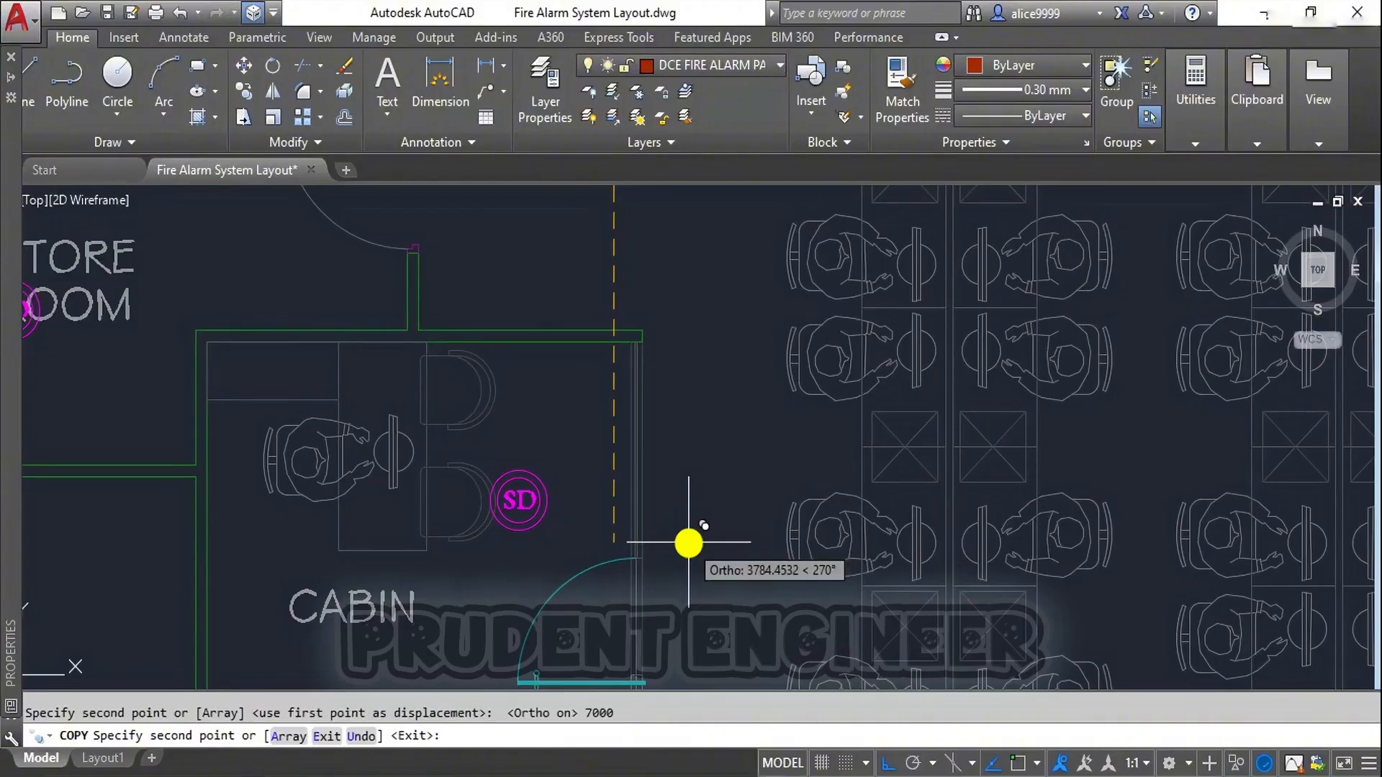
# Step: Copy the second smoke detector in the first workstation column 7000 straight down
pyautogui.press('Escape')
pyautogui.scroll(-5, 814, 400)
pyautogui.write('CO')
pyautogui.press('Return')
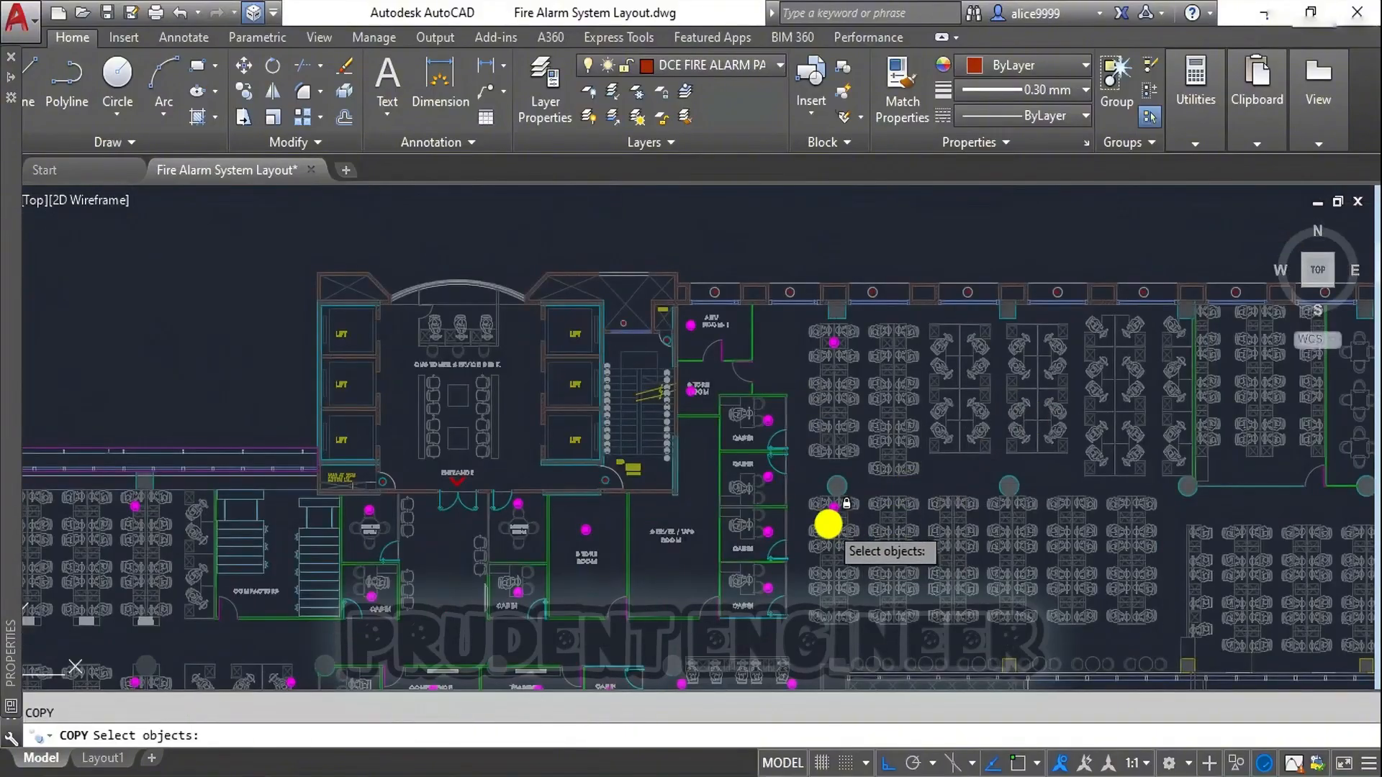
pyautogui.click(833, 507)
pyautogui.press('Return')
pyautogui.scroll(-5, 839, 501)
pyautogui.click(757, 273)
pyautogui.write('7')
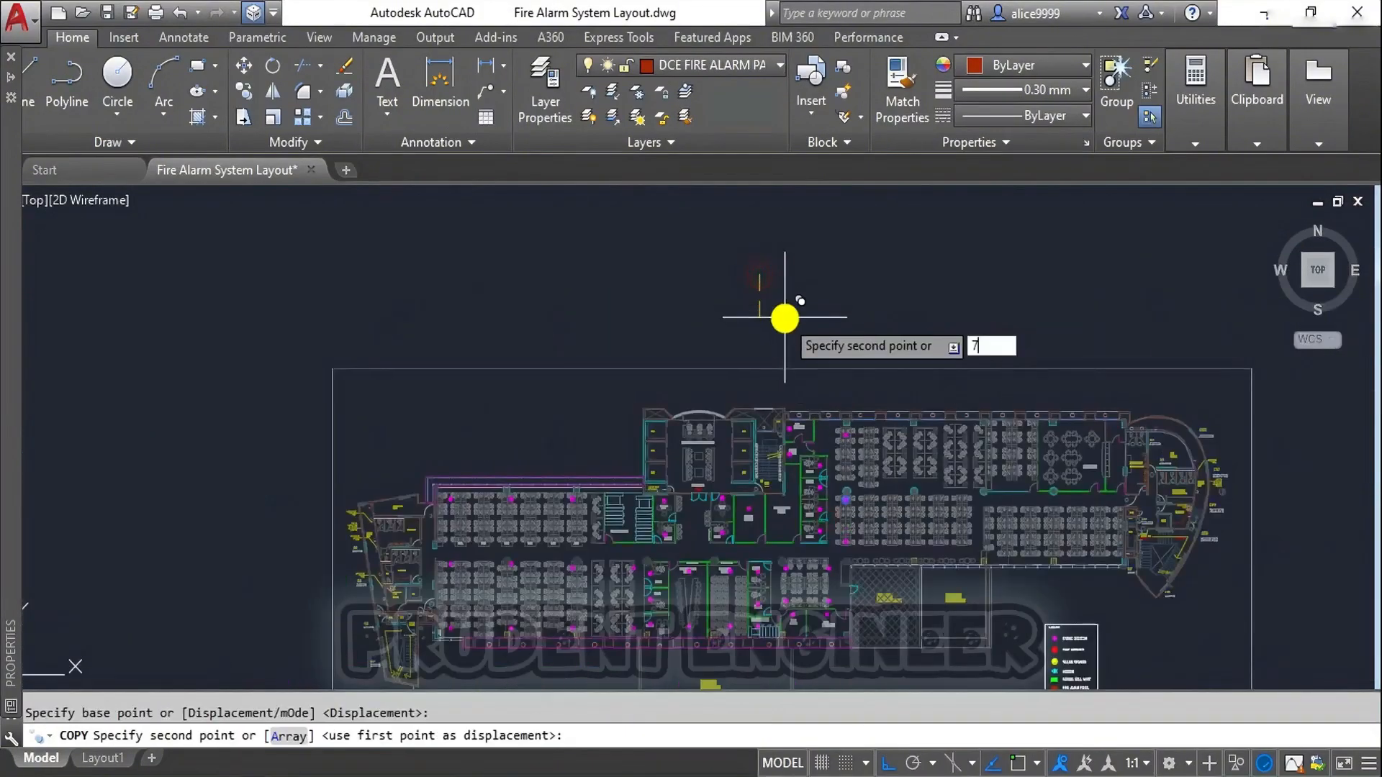
pyautogui.write('000')
pyautogui.press('Return')
pyautogui.press('Escape')
pyautogui.scroll(5, 892, 580)
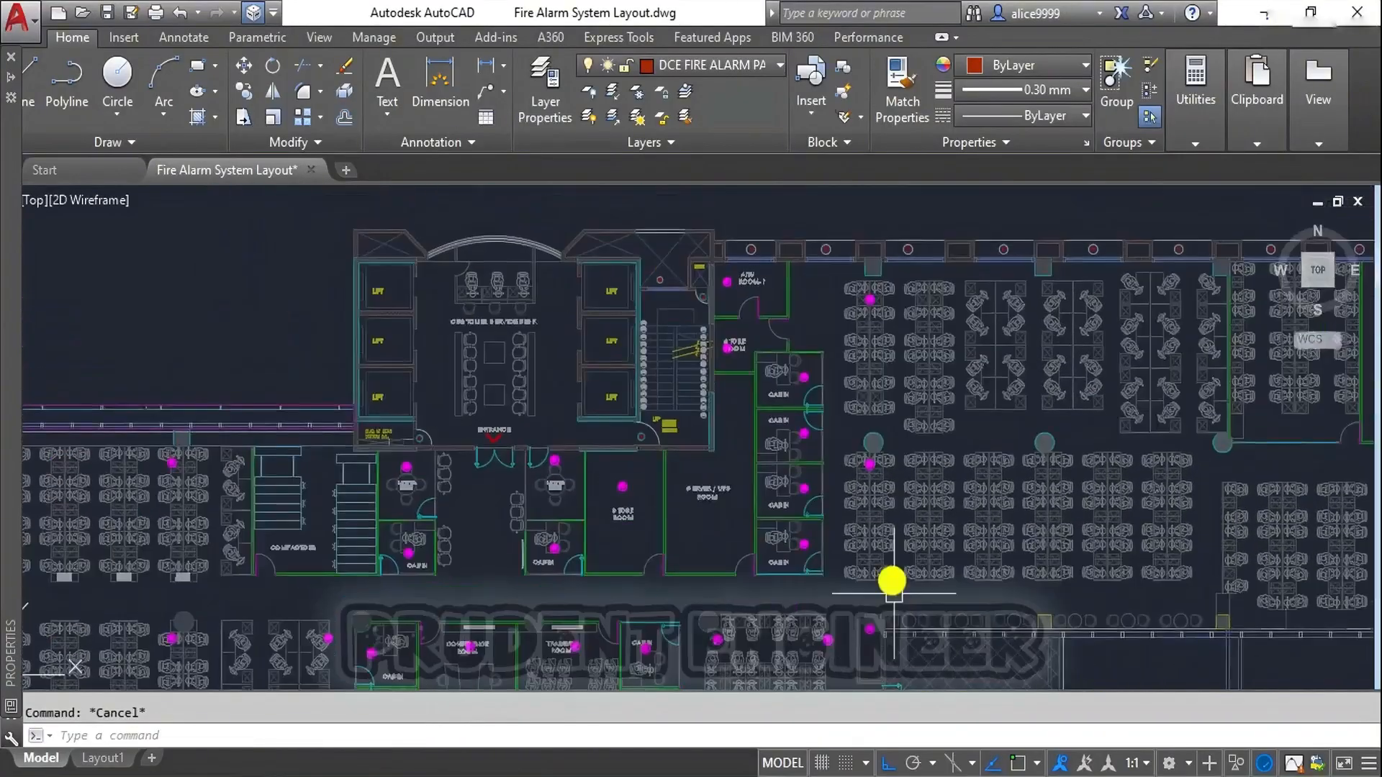
# Step: Move the two lower smoke detectors of the first workstation column 1000 straight up
pyautogui.press('Escape')
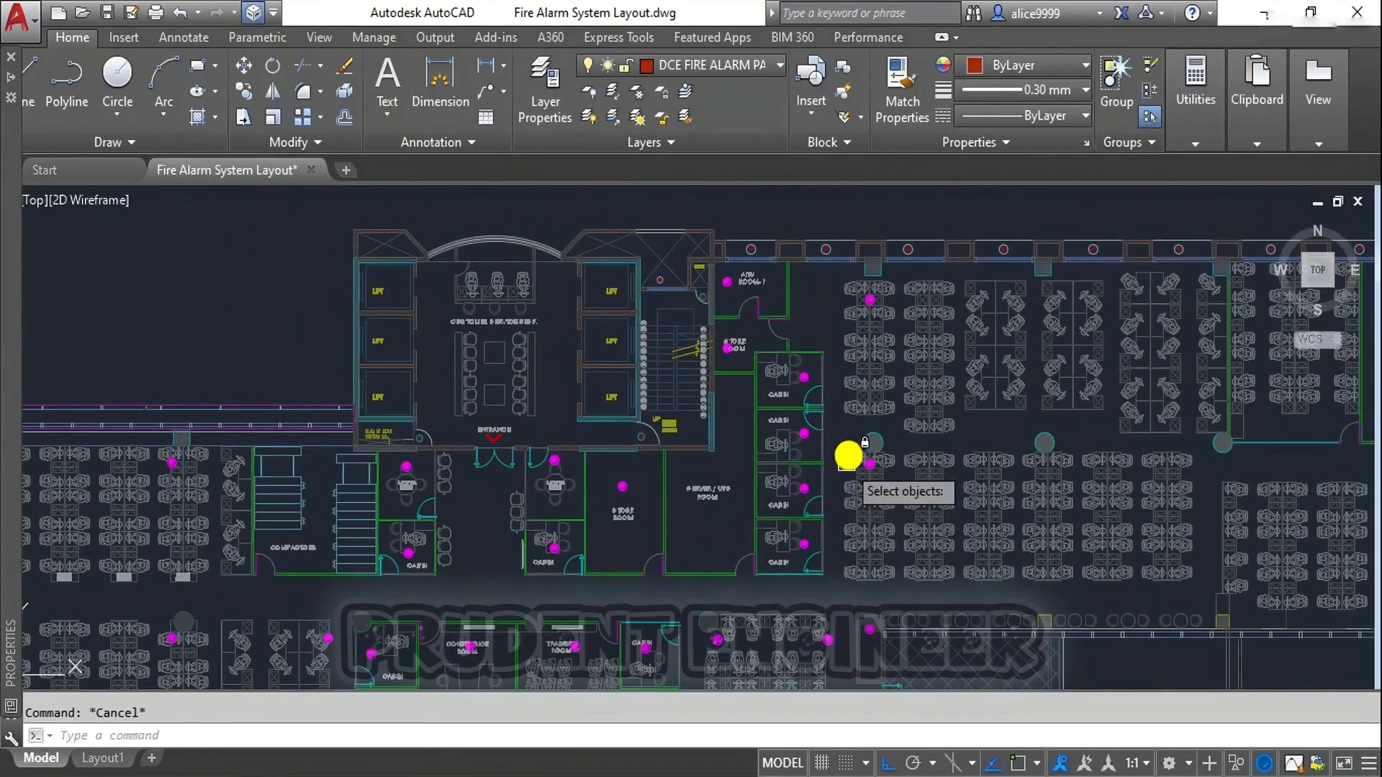
pyautogui.click(839, 442)
pyautogui.click(929, 623)
pyautogui.click(869, 628)
pyautogui.scroll(-2, 860, 602)
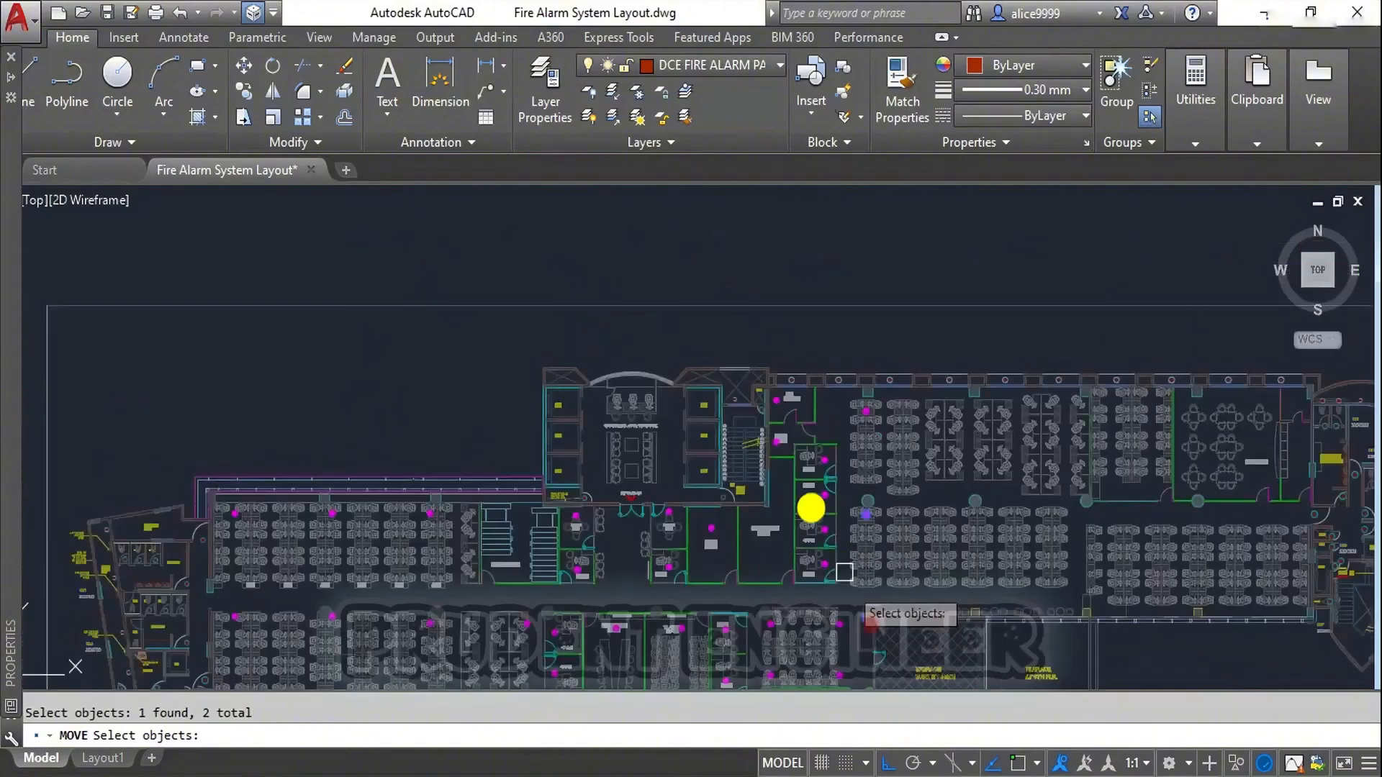
pyautogui.press('Return')
pyautogui.click(763, 265)
pyautogui.write('10')
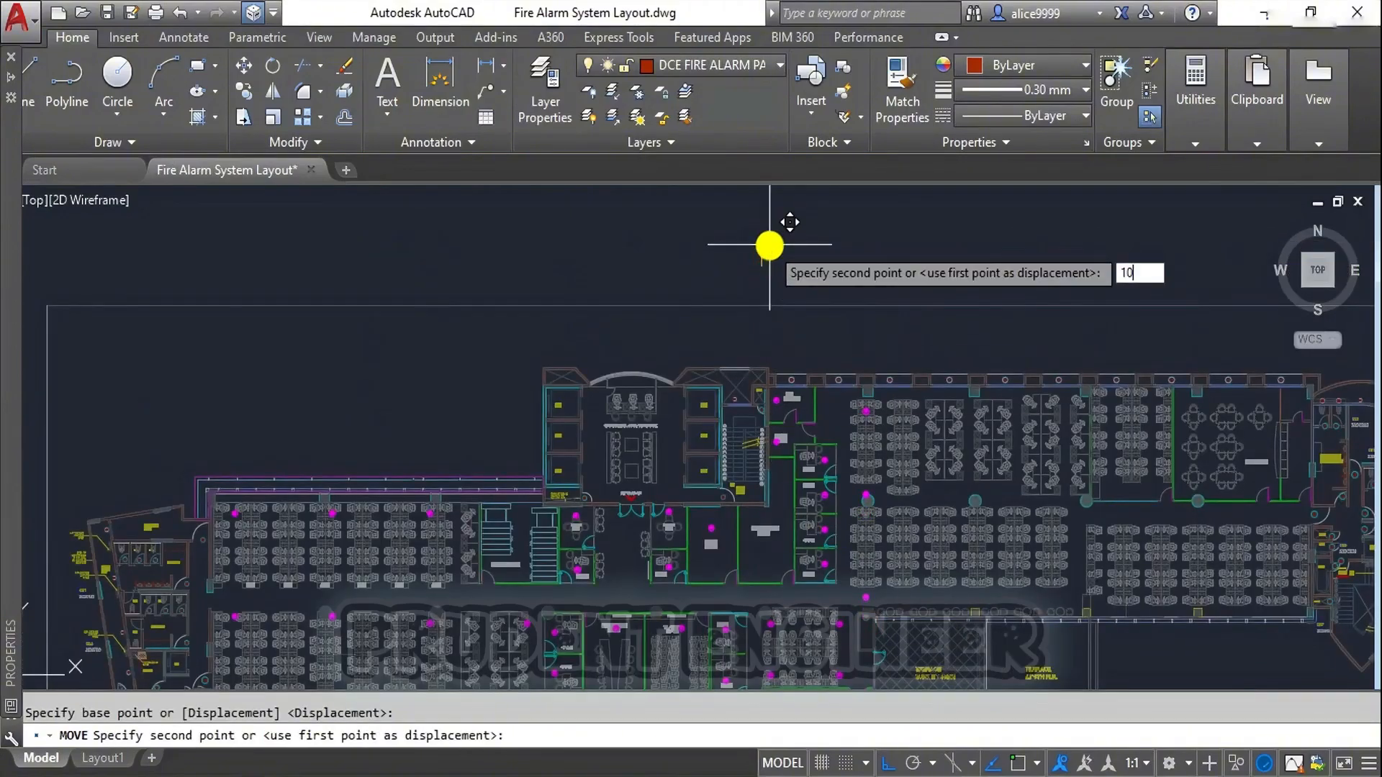
pyautogui.write('00')
pyautogui.press('Return')
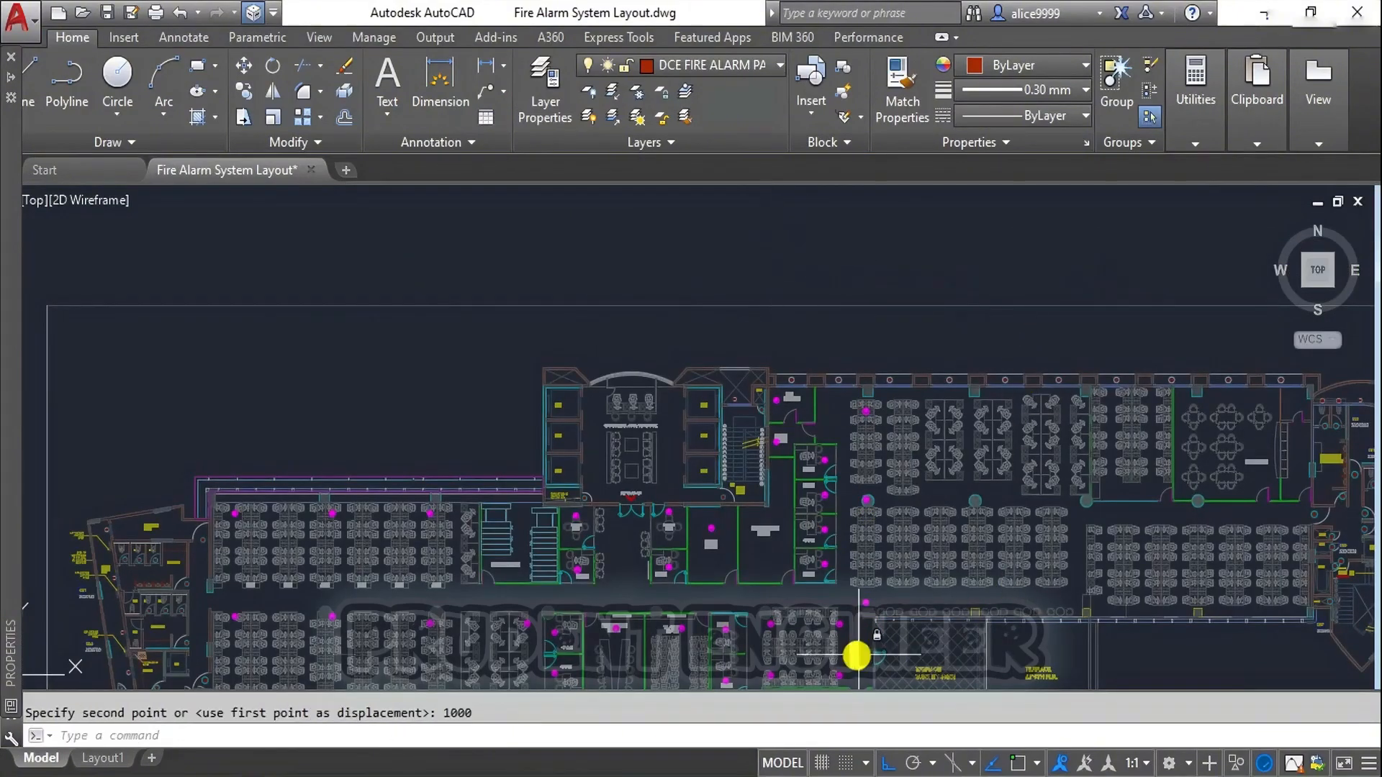
# Step: Move the middle smoke detector, overlapping the round column, another 1000 straight up
pyautogui.moveTo(885, 525); pyautogui.dragTo(867, 380, button='middle')
pyautogui.scroll(3, 858, 365)
pyautogui.press('Escape')
pyautogui.write('m')
pyautogui.press('Return')
pyautogui.click(822, 346)
pyautogui.press('Return')
pyautogui.click(747, 324)
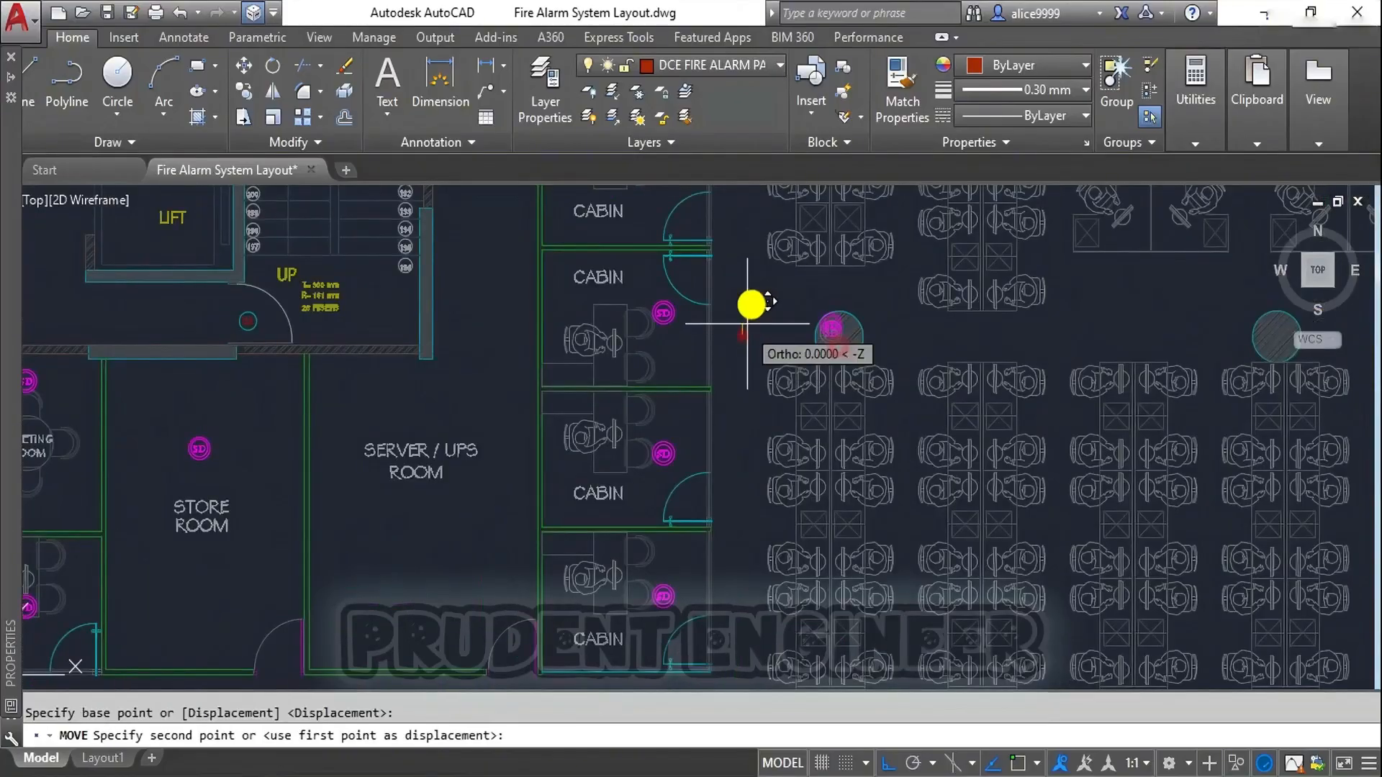
pyautogui.write('1000')
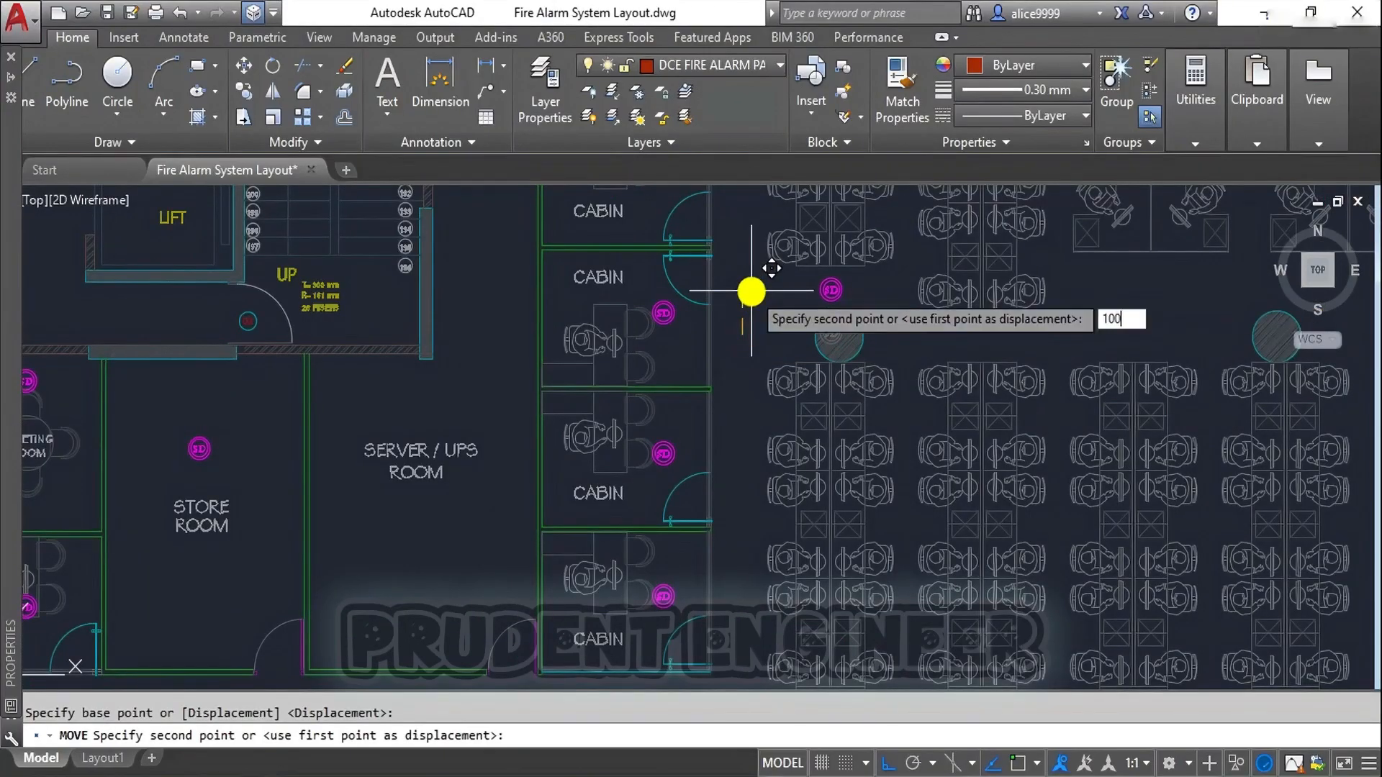
pyautogui.press('Return')
# Step: Erase the lowest workstation smoke detector and copy the second one down by the spacing between the first and second detectors
pyautogui.scroll(-4, 1008, 389)
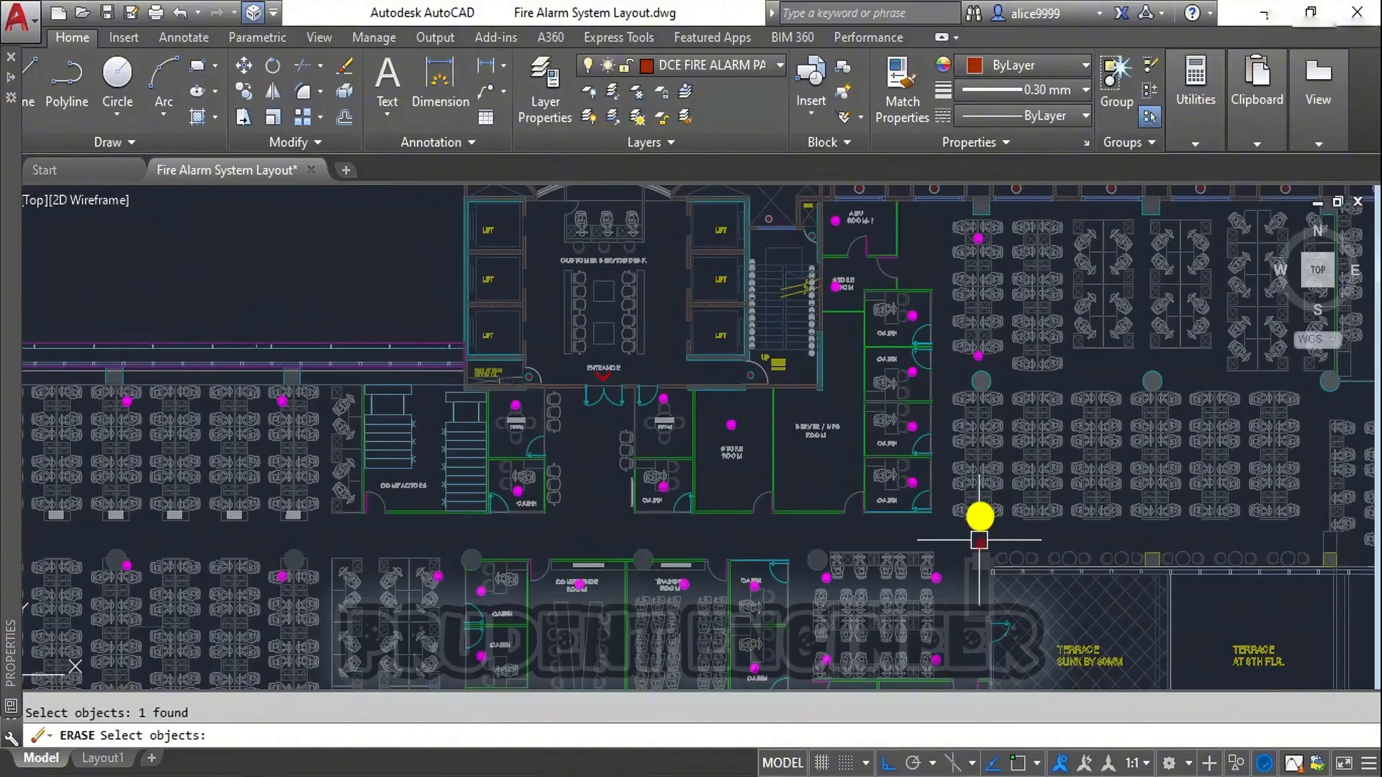
pyautogui.write('o')
pyautogui.press('Return')
pyautogui.click(976, 242)
pyautogui.press('Return')
pyautogui.scroll(5, 974, 244)
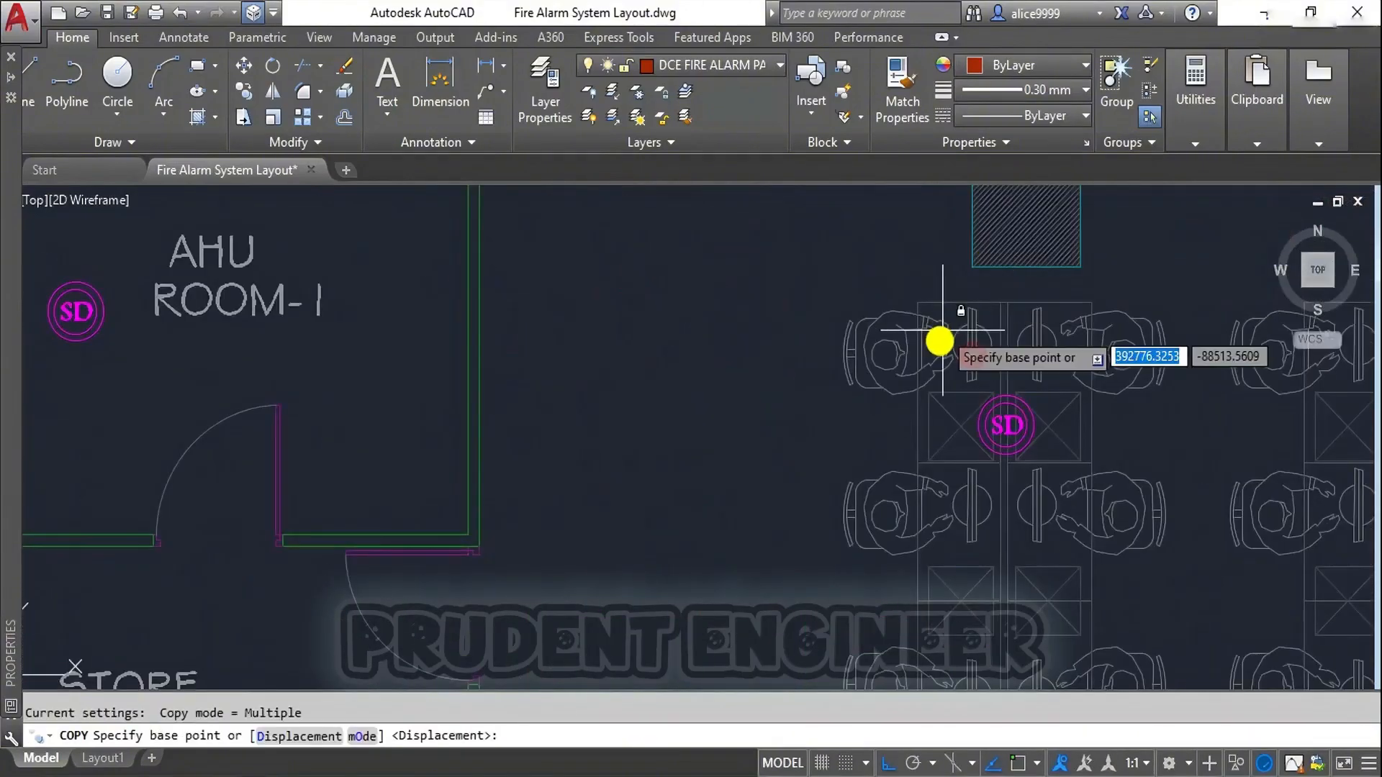
pyautogui.press('F3')
pyautogui.click(1005, 424)
pyautogui.scroll(-4, 1005, 424)
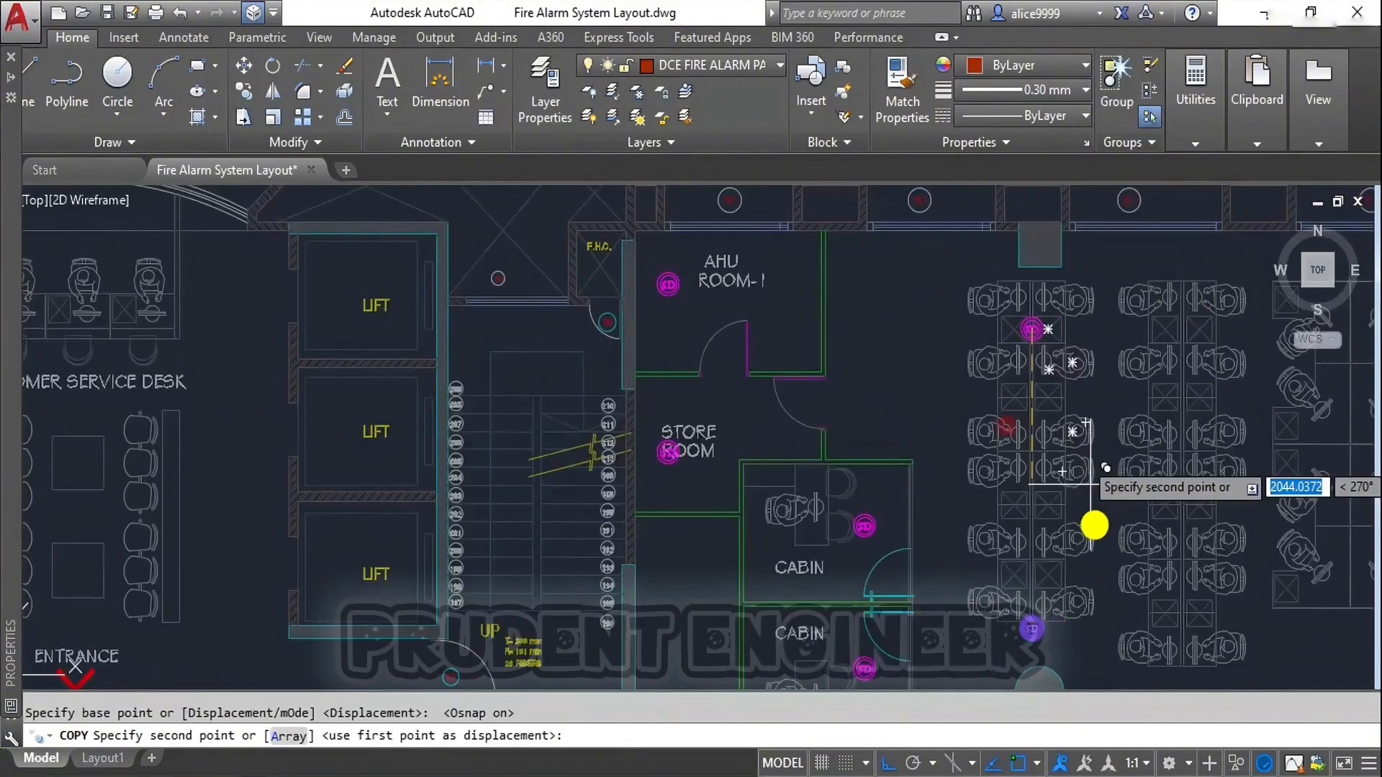
pyautogui.press('F3')
pyautogui.scroll(4, 1007, 382)
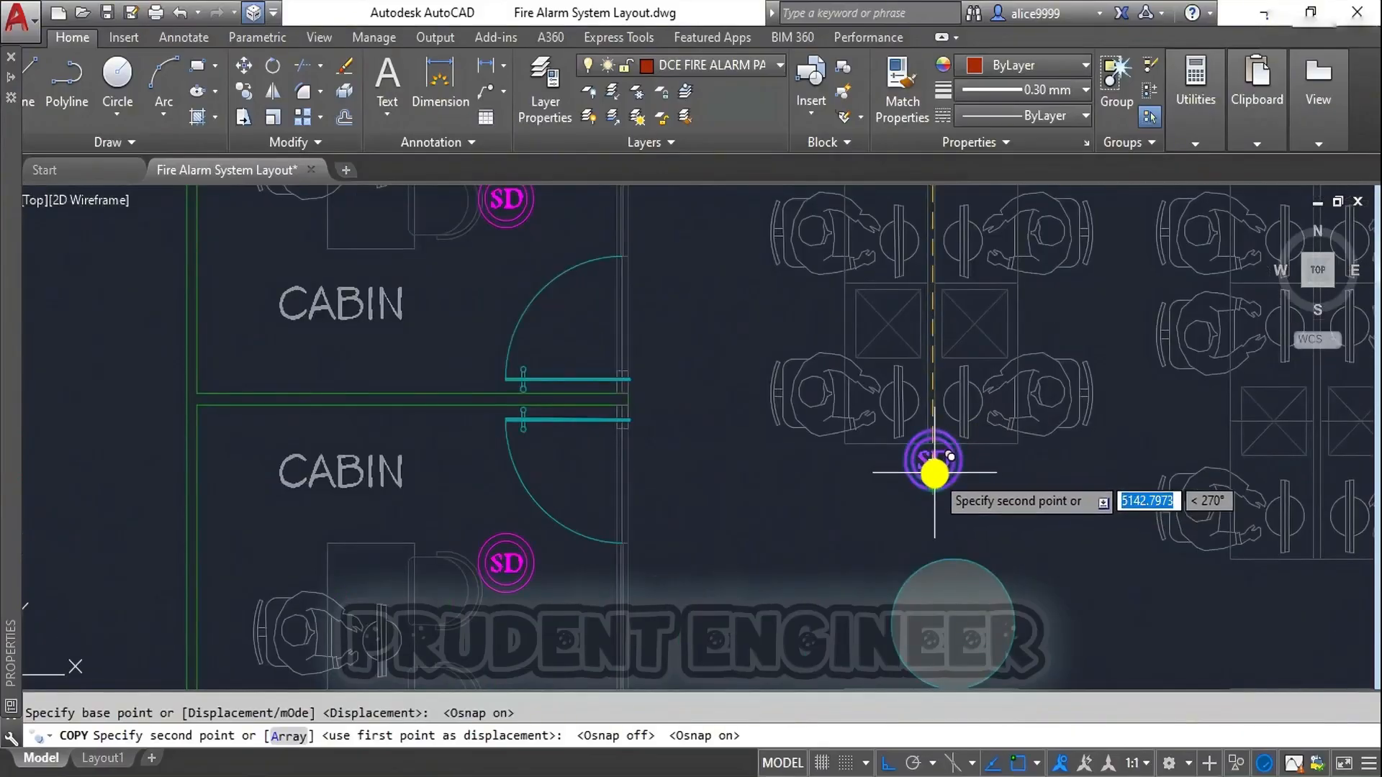
pyautogui.press('Escape')
pyautogui.scroll(-5, 943, 460)
pyautogui.scroll(2, 1005, 507)
pyautogui.moveTo(1005, 512); pyautogui.dragTo(958, 427, button='middle')
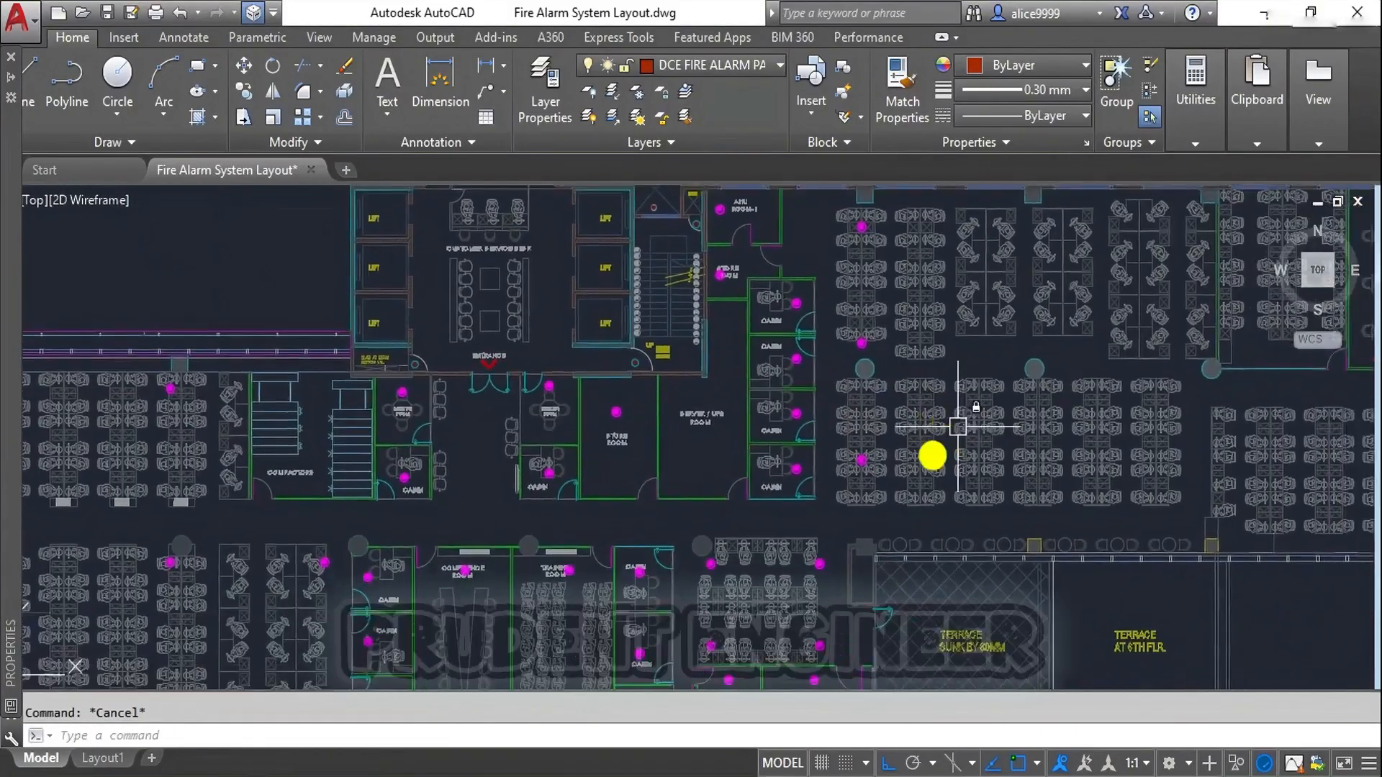
# Step: Move the third smoke detector in the first workstation column 1000 straight down
pyautogui.write('m')
pyautogui.press('Return')
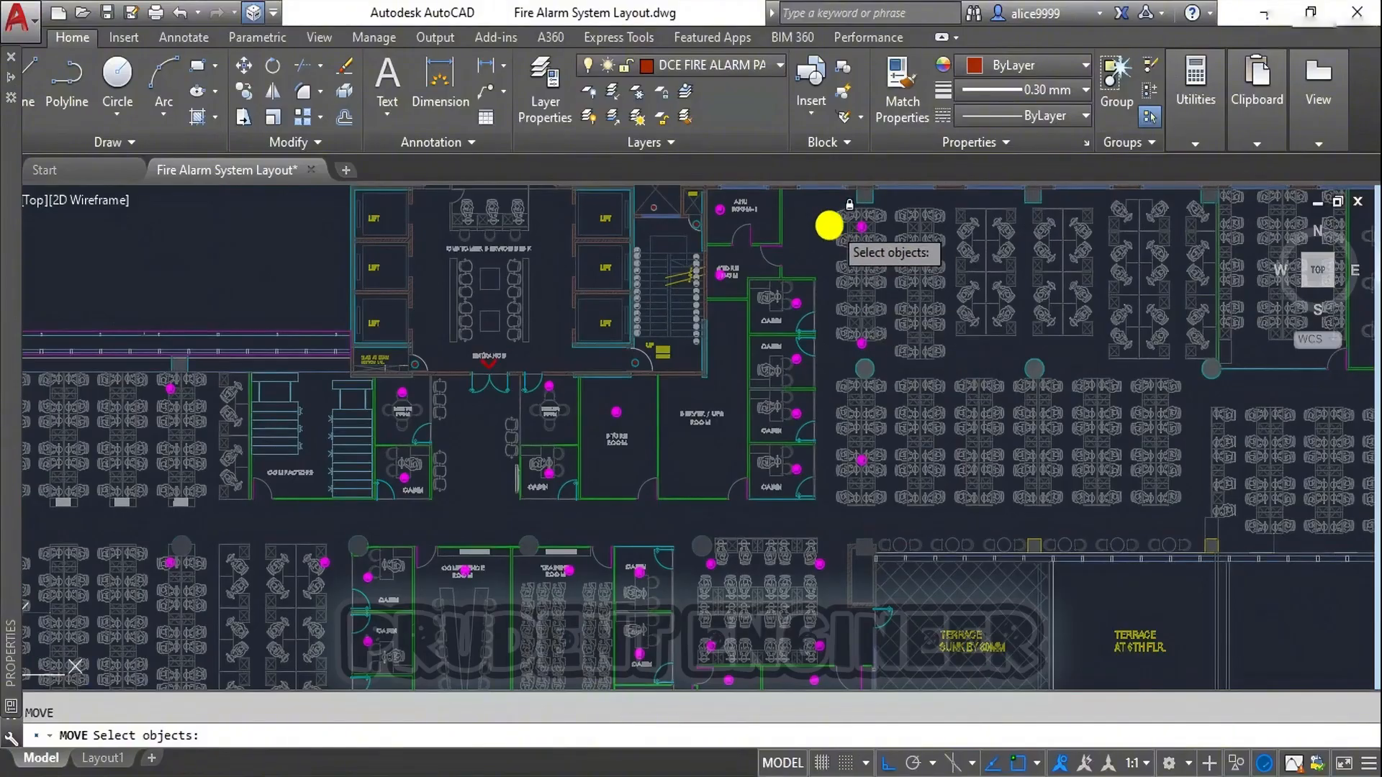
pyautogui.click(866, 461)
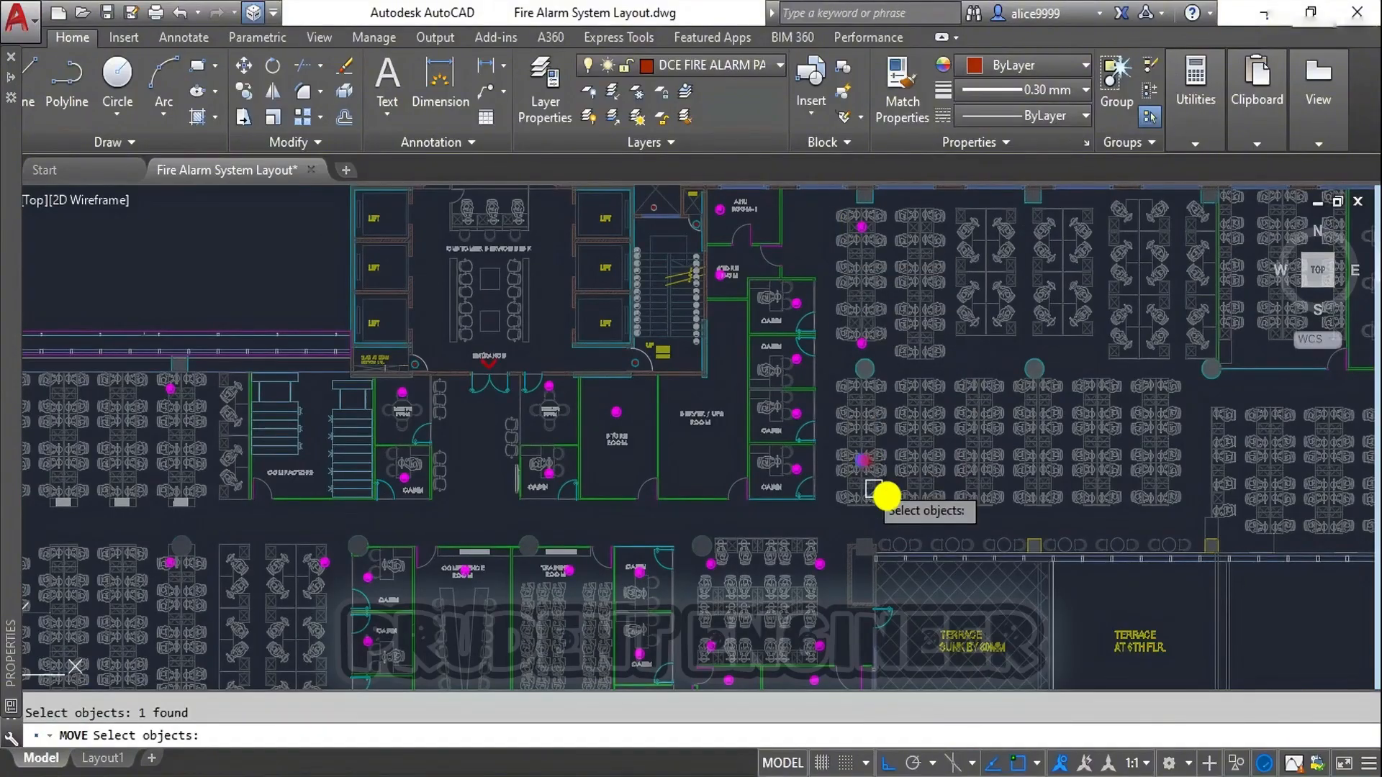
pyautogui.scroll(5, 777, 472)
pyautogui.press('Return')
pyautogui.click(822, 459)
pyautogui.write('1000')
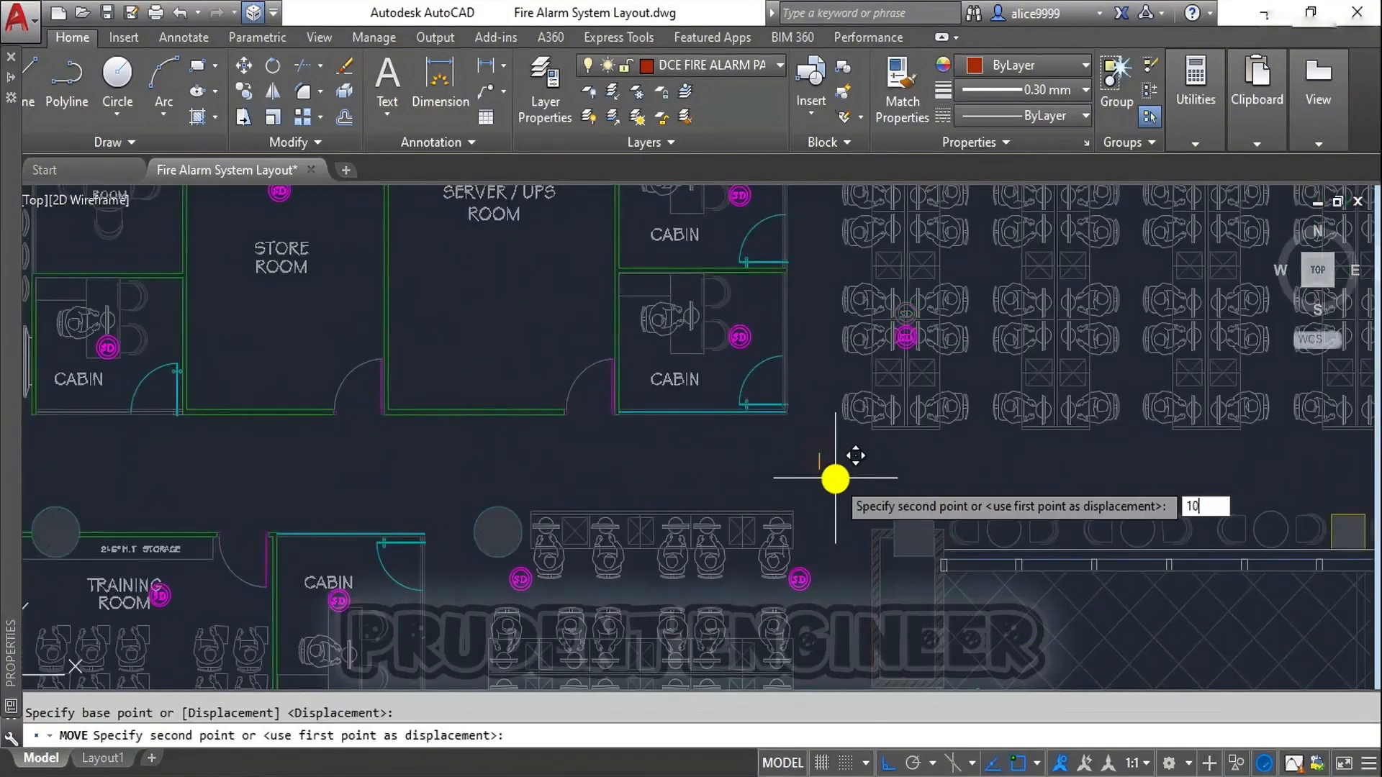
pyautogui.press('Return')
pyautogui.press('Escape')
pyautogui.scroll(-5, 907, 472)
pyautogui.scroll(2, 933, 450)
# Step: Copy the first workstation column's three smoke detectors horizontally to the right at distances of 7000 and 14000
pyautogui.write('co')
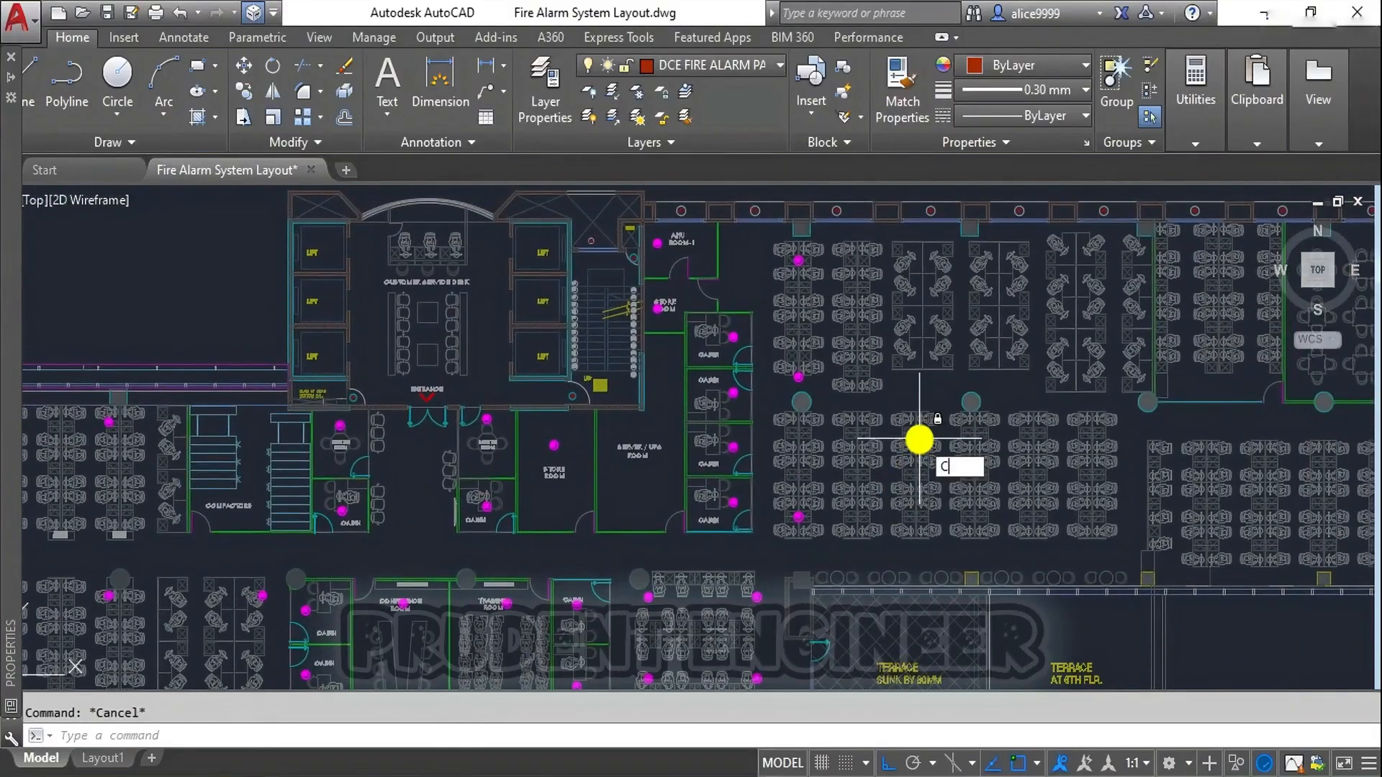
pyautogui.press('Return')
pyautogui.moveTo(770, 282); pyautogui.dragTo(765, 324, button='middle')
pyautogui.click(744, 215)
pyautogui.click(863, 604)
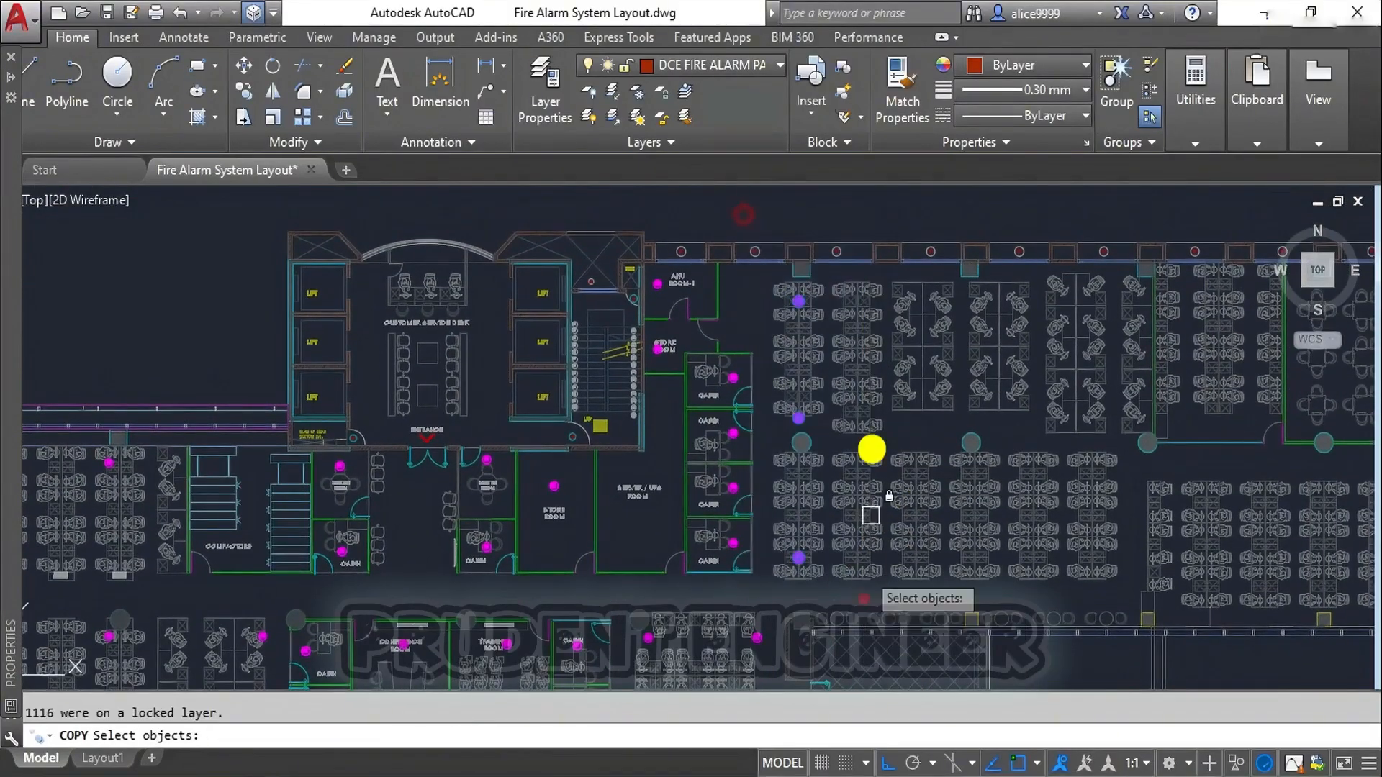
pyautogui.press('Return')
pyautogui.click(862, 207)
pyautogui.write('7')
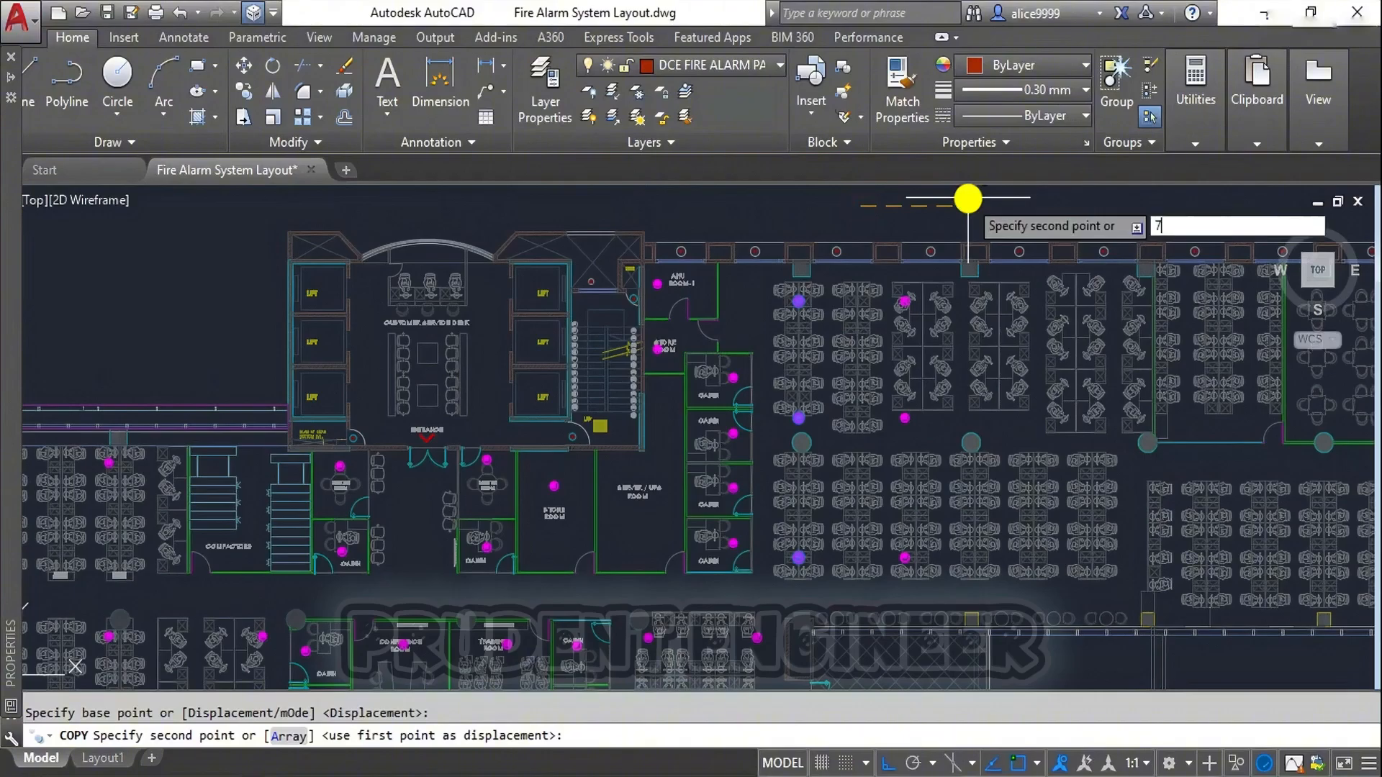
pyautogui.write('000')
pyautogui.press('Return')
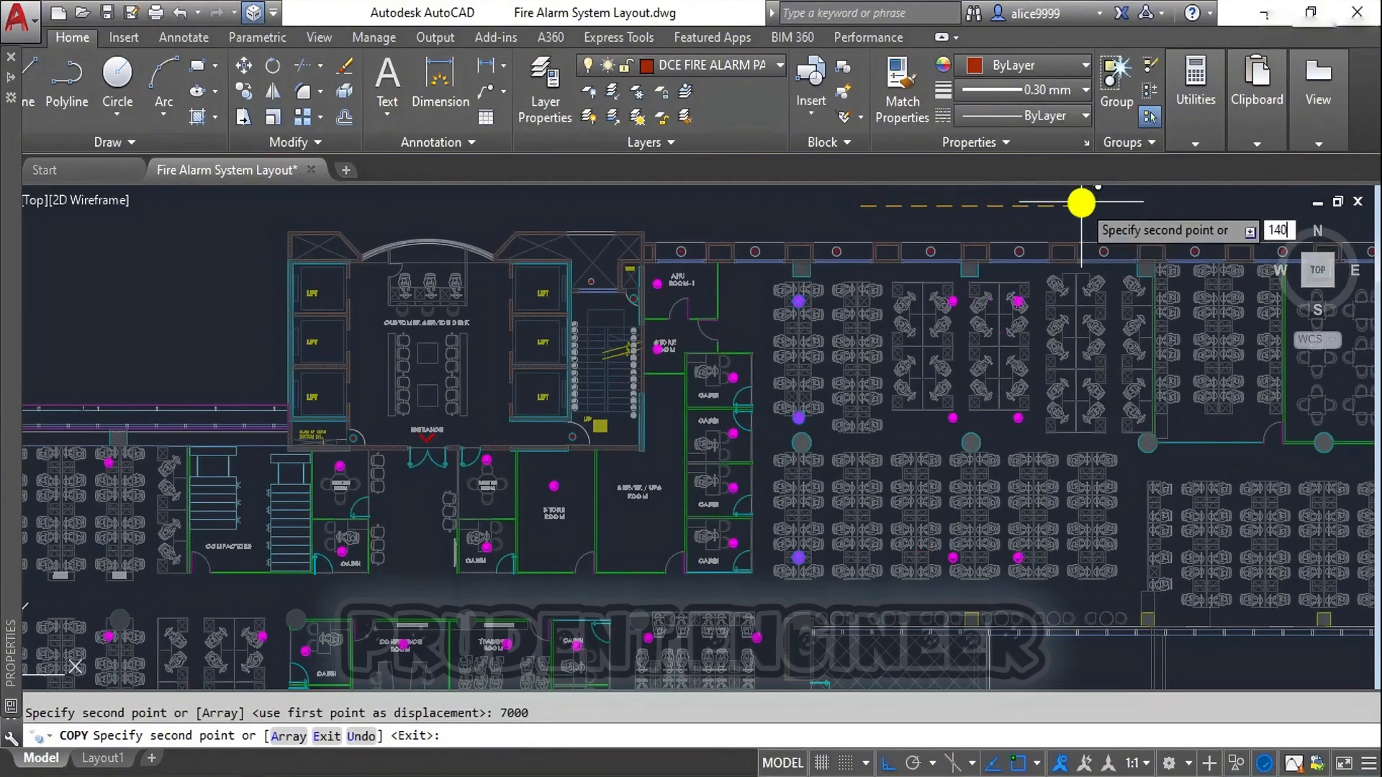
pyautogui.press('Escape')
# Step: Copy the third detector column's top smoke detector into the upper middle desk row of the partitioned room beside the cafeteria
pyautogui.scroll(-5, 1043, 339)
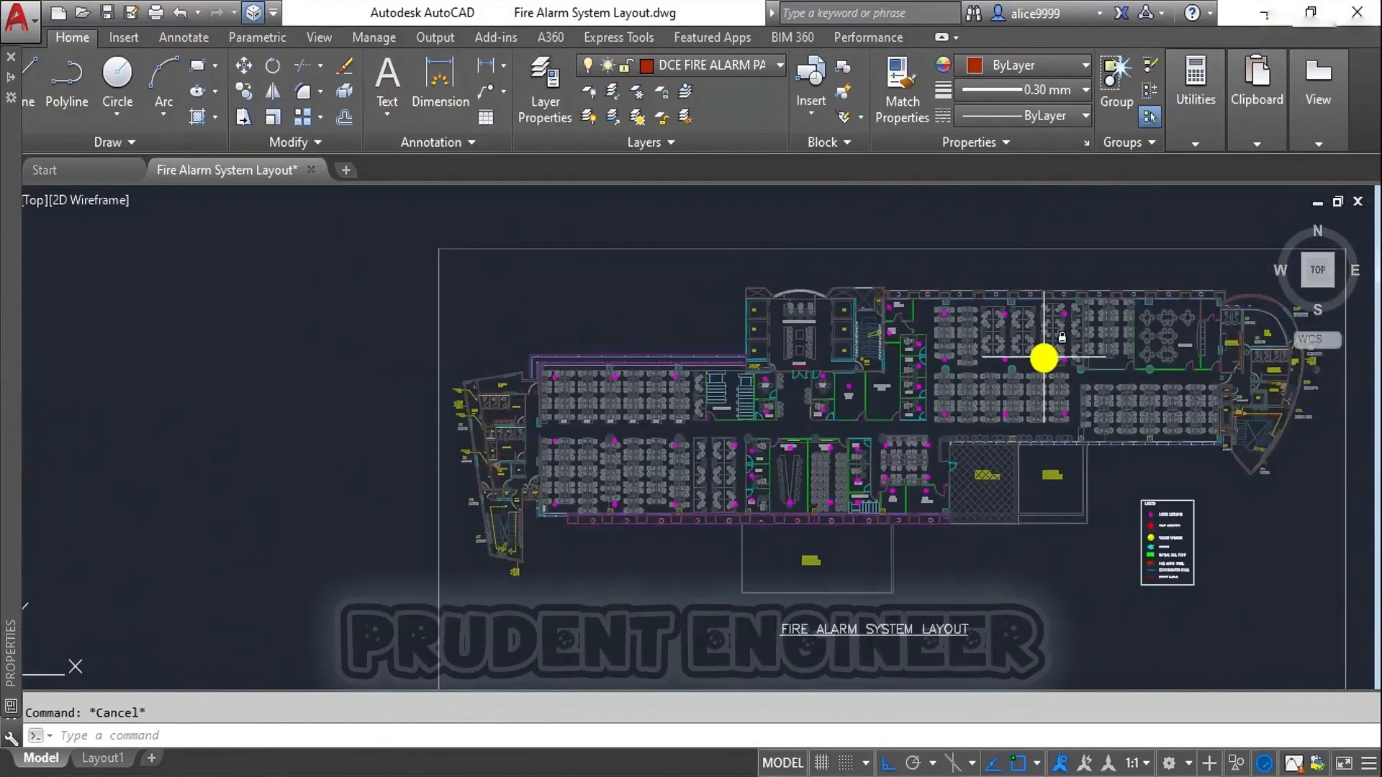
pyautogui.scroll(6, 852, 376)
pyautogui.moveTo(689, 485); pyautogui.dragTo(671, 488, button='middle')
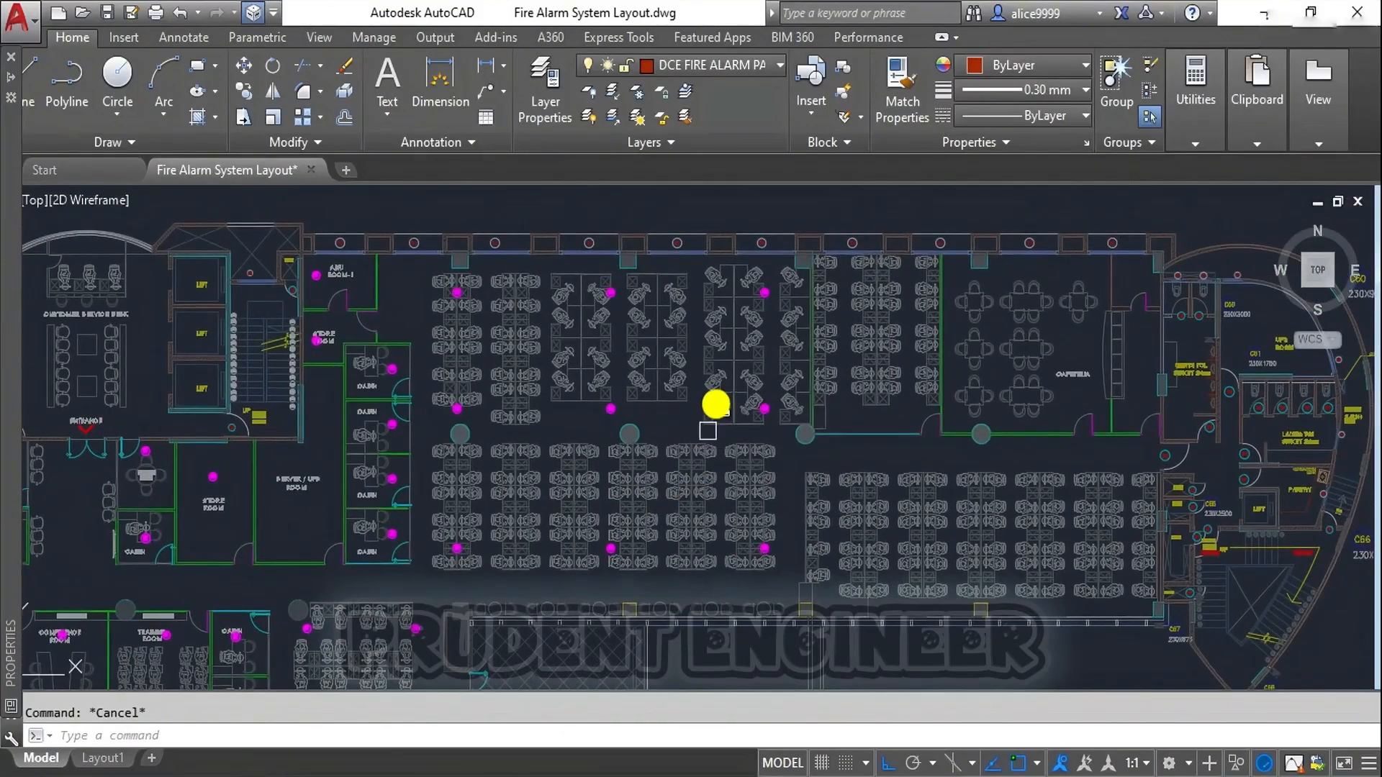
pyautogui.press('Return')
pyautogui.click(760, 292)
pyautogui.press('Return')
pyautogui.click(760, 292)
pyautogui.scroll(3, 926, 278)
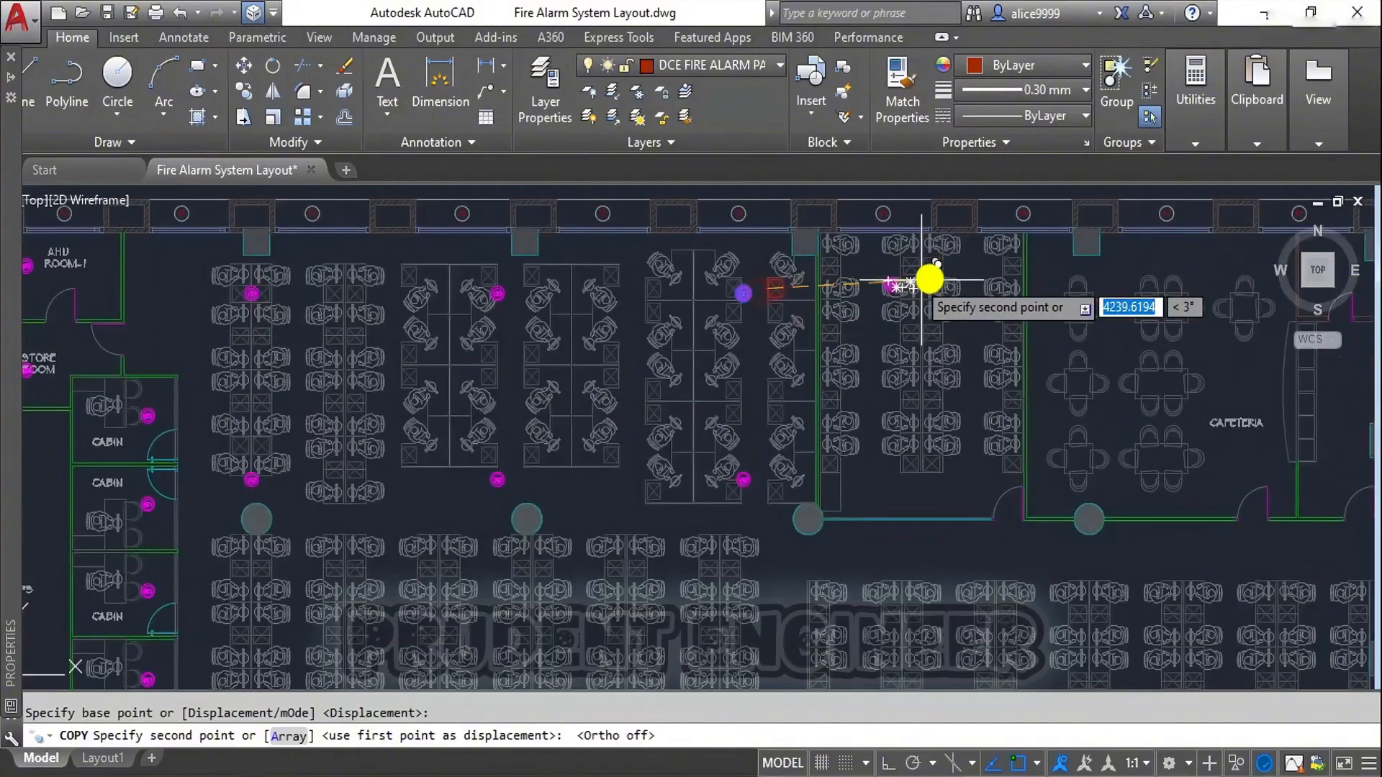
pyautogui.scroll(3, 941, 261)
pyautogui.click(936, 235)
pyautogui.press('Escape')
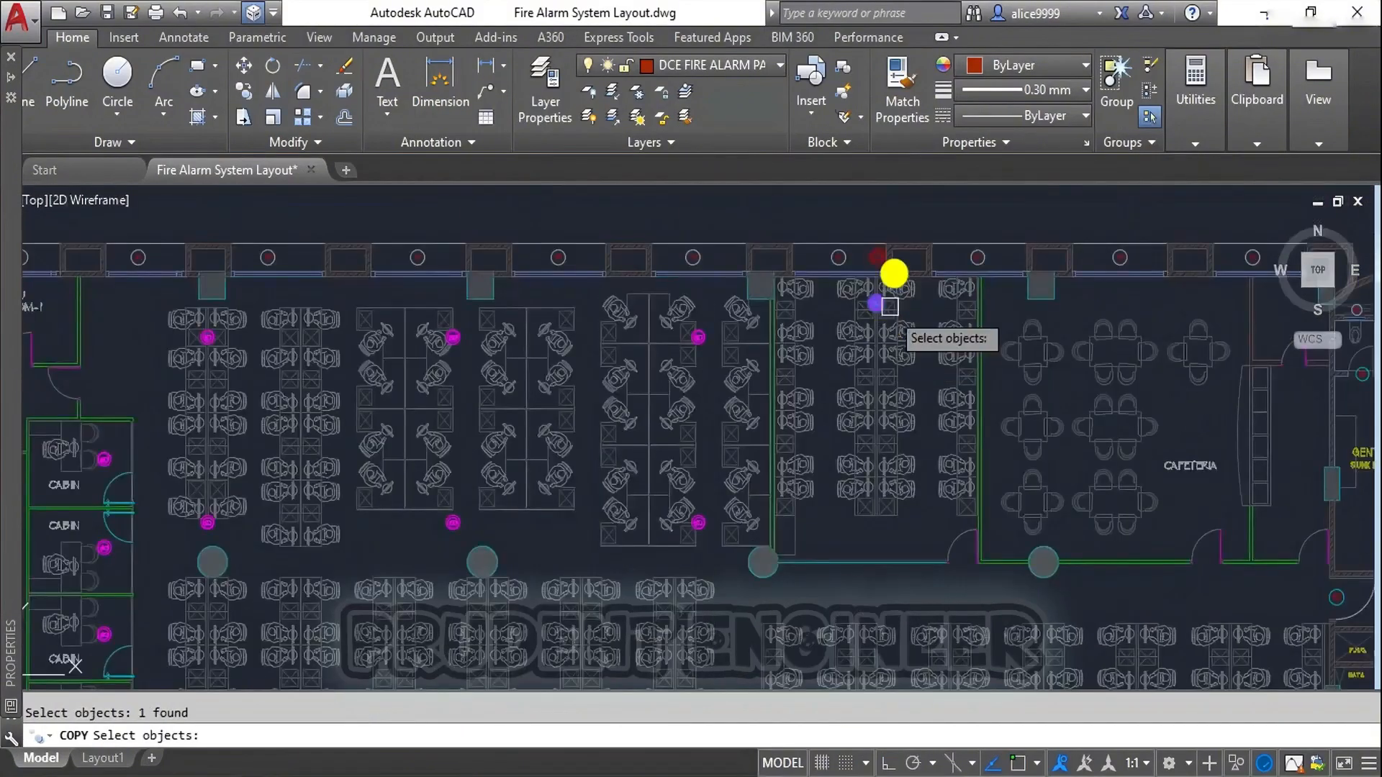
# Step: Copy the partitioned room's smoke detector 7000 straight down with Ortho on
pyautogui.press('Return')
pyautogui.click(891, 273)
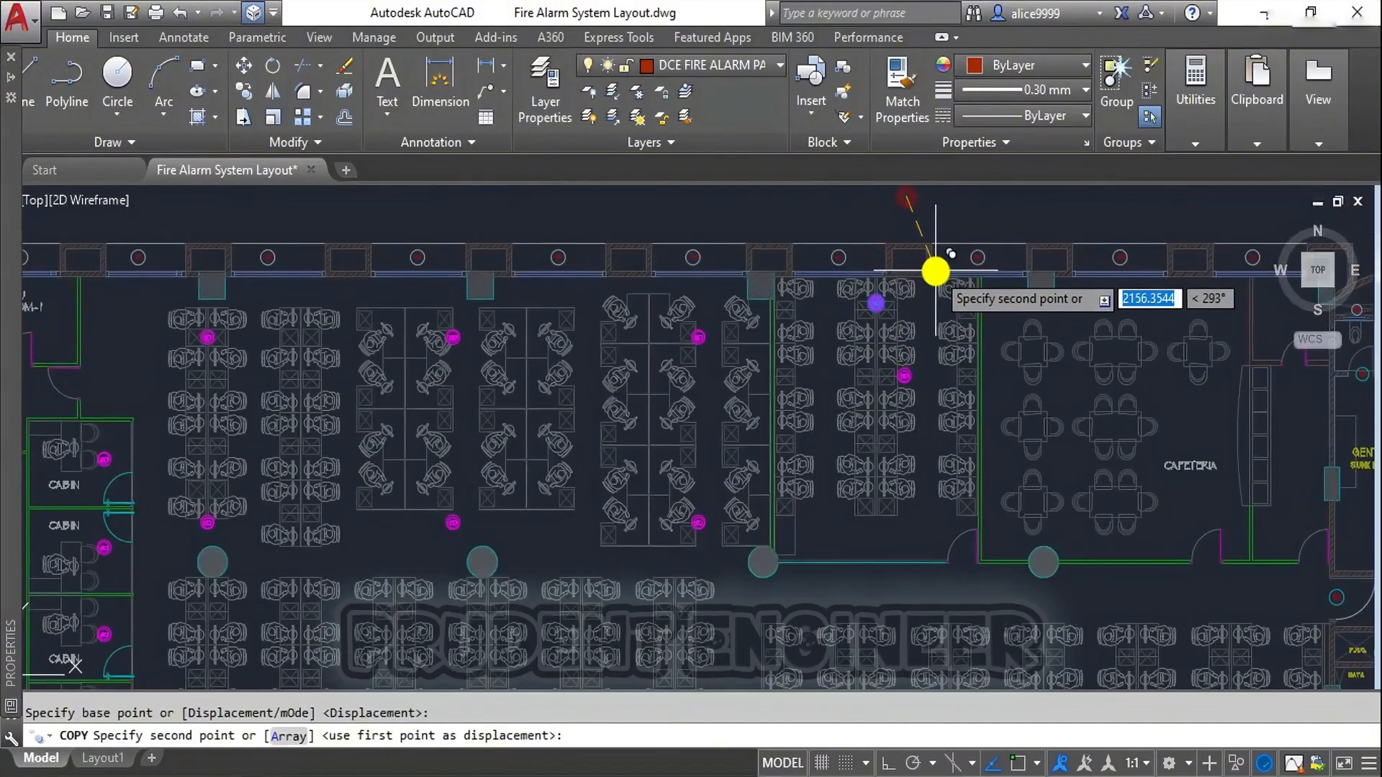
pyautogui.press('F8')
pyautogui.scroll(4, 928, 288)
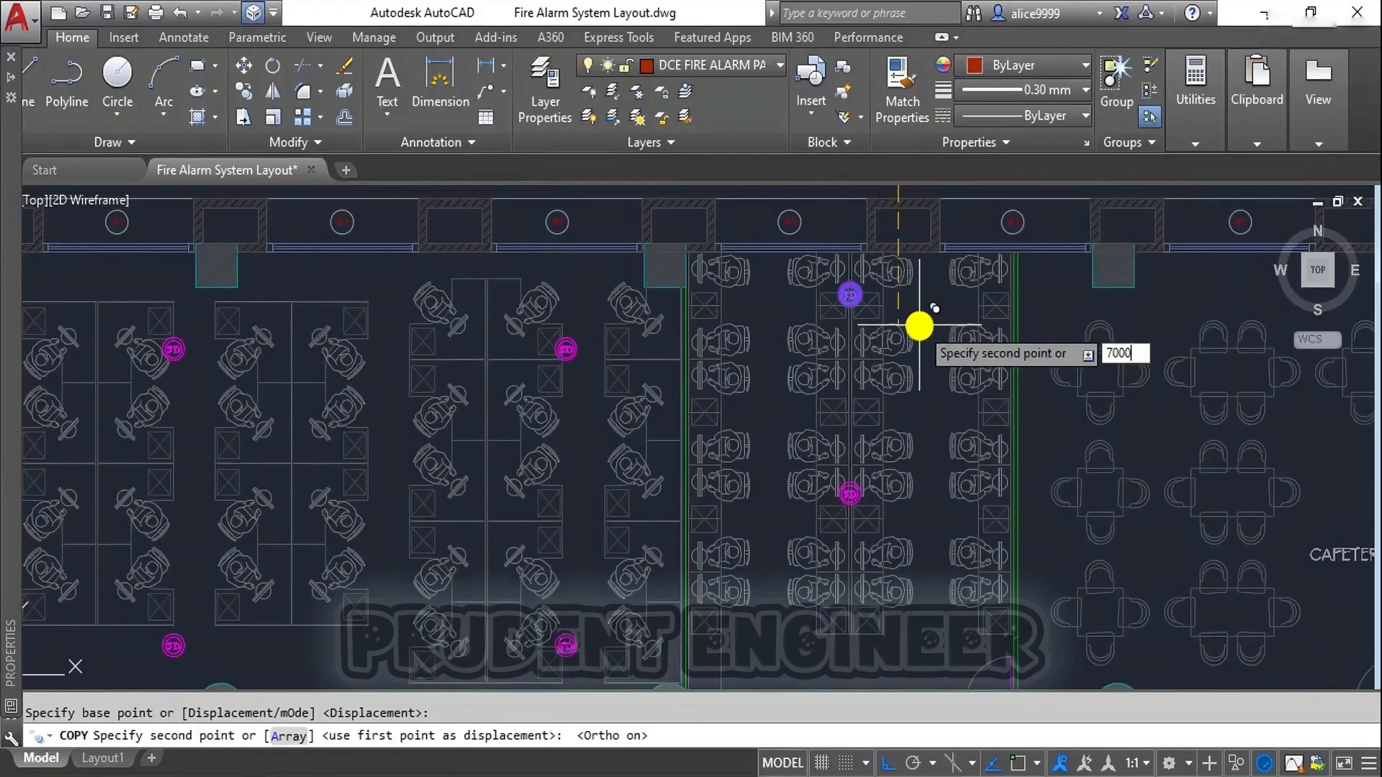
pyautogui.press('Return')
pyautogui.press('Escape')
# Step: Move the partitioned room's lower smoke detector 1000 straight up, off the wall line
pyautogui.scroll(-3, 962, 487)
pyautogui.scroll(2, 947, 472)
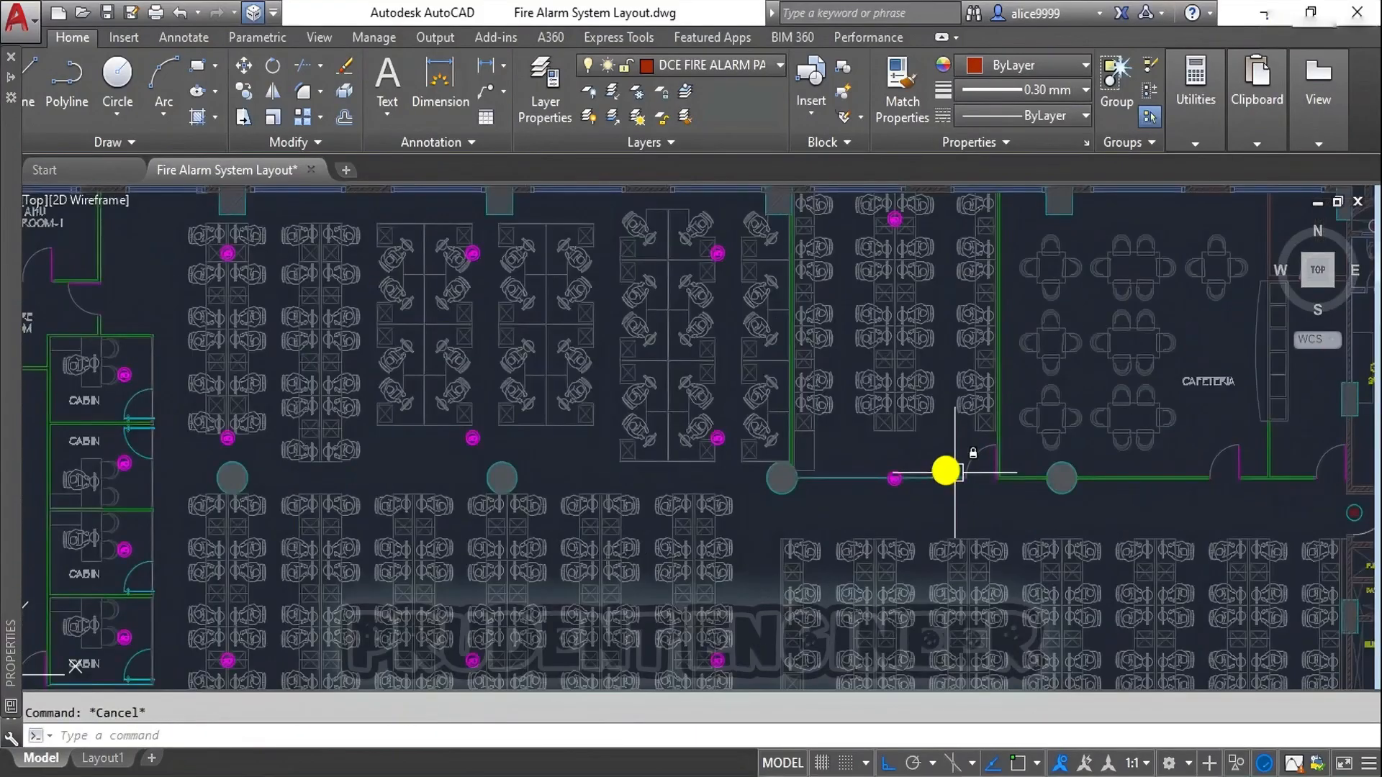
pyautogui.scroll(1, 922, 551)
pyautogui.scroll(2, 914, 561)
pyautogui.write('m')
pyautogui.press('Return')
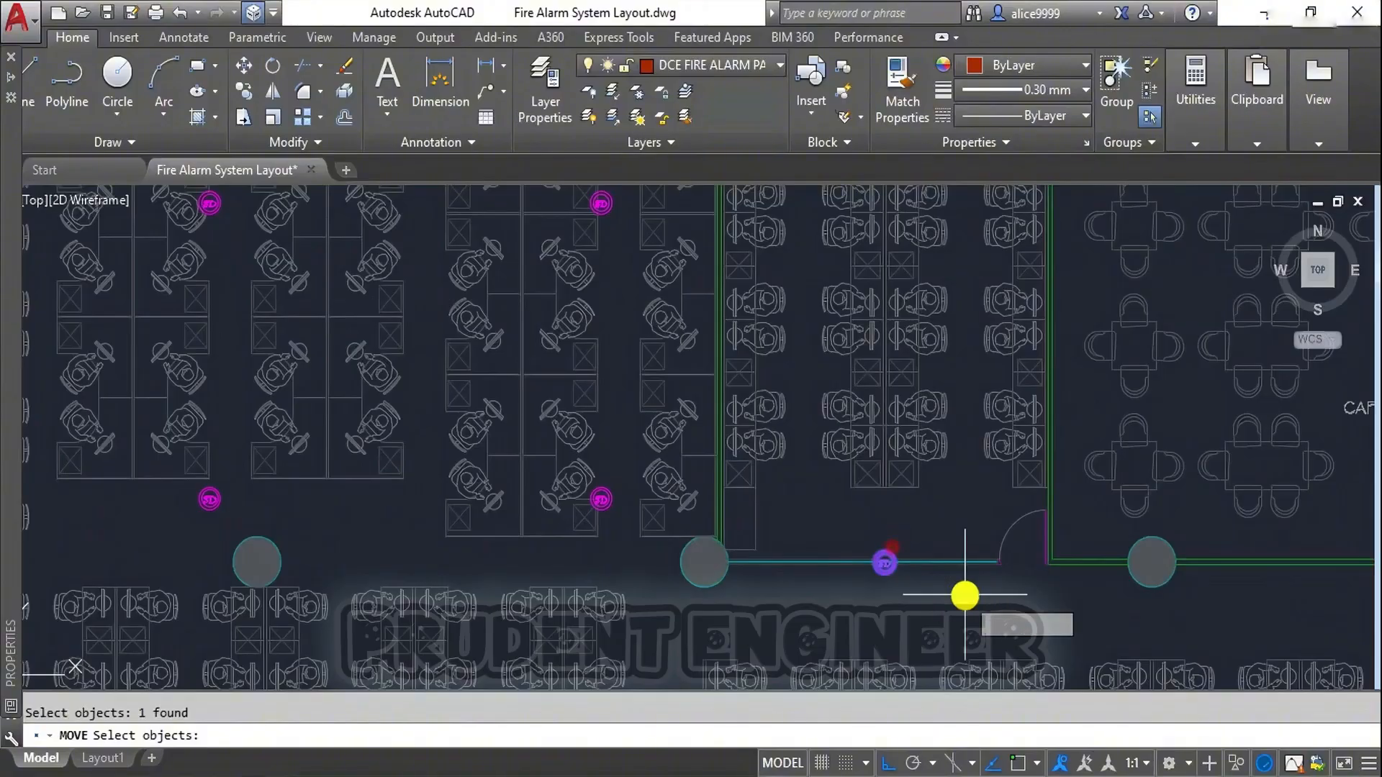
pyautogui.press('Return')
pyautogui.click(964, 595)
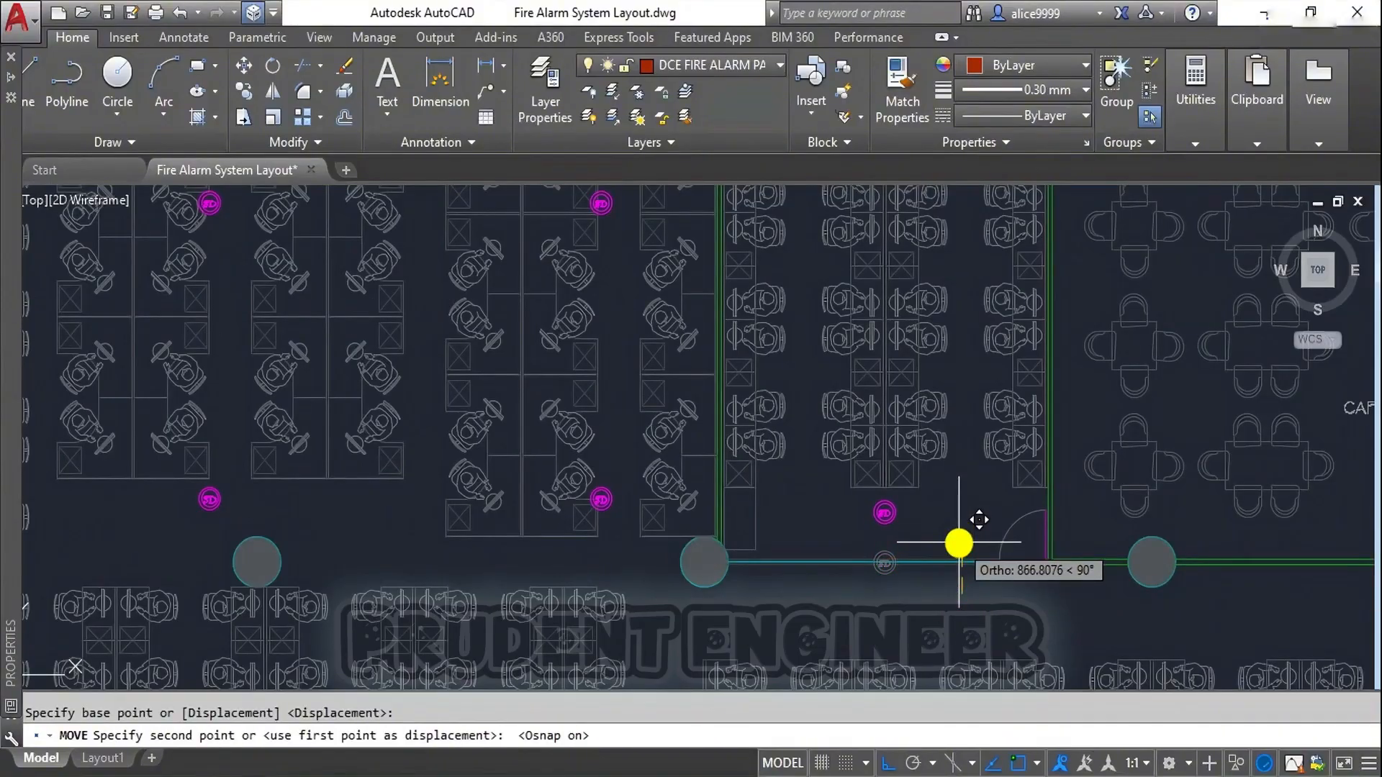
pyautogui.write('1000')
pyautogui.press('Return')
pyautogui.press('Escape')
# Step: Move the partitioned room's upper smoke detector 1000 straight down along the middle desks
pyautogui.scroll(-3, 959, 540)
pyautogui.scroll(2, 908, 384)
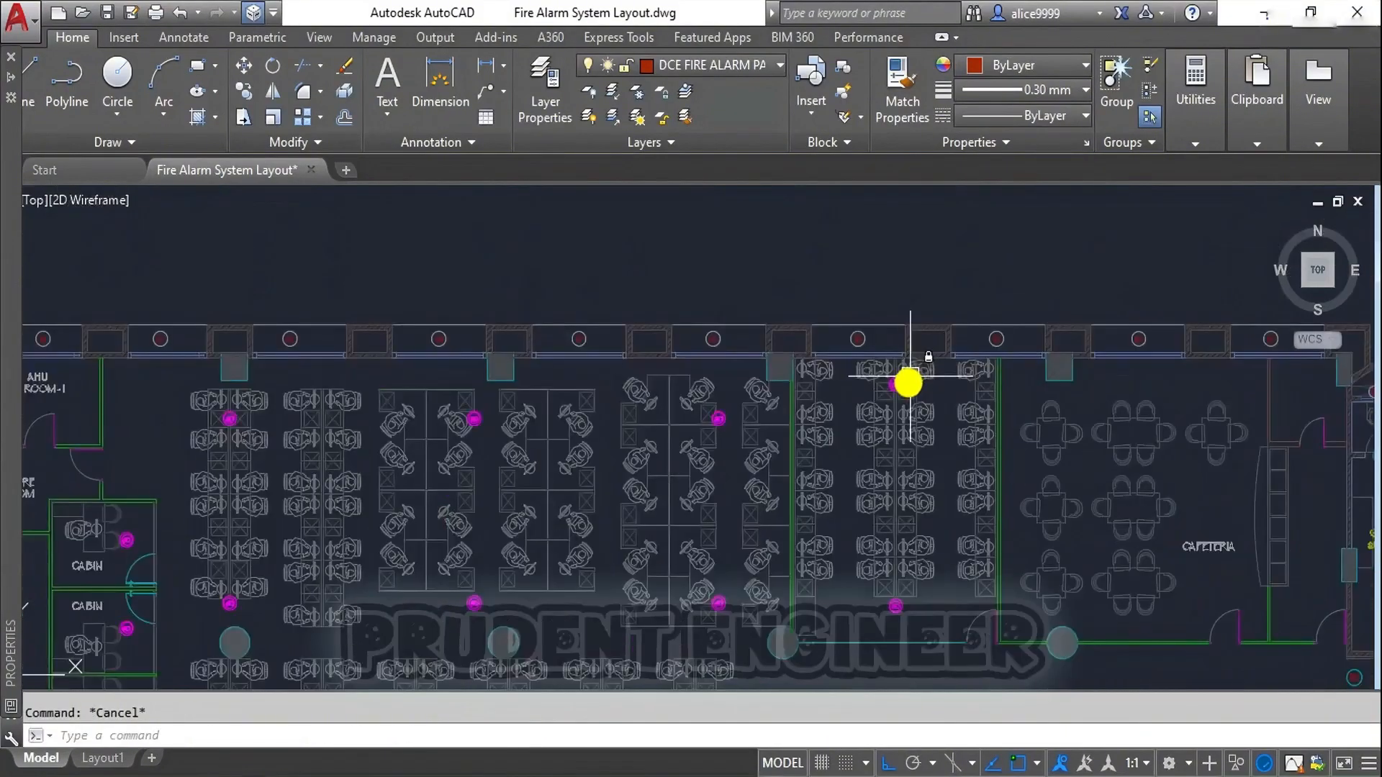
pyautogui.scroll(2, 875, 423)
pyautogui.press('Return')
pyautogui.click(909, 341)
pyautogui.scroll(-1, 900, 439)
pyautogui.press('Return')
pyautogui.click(896, 224)
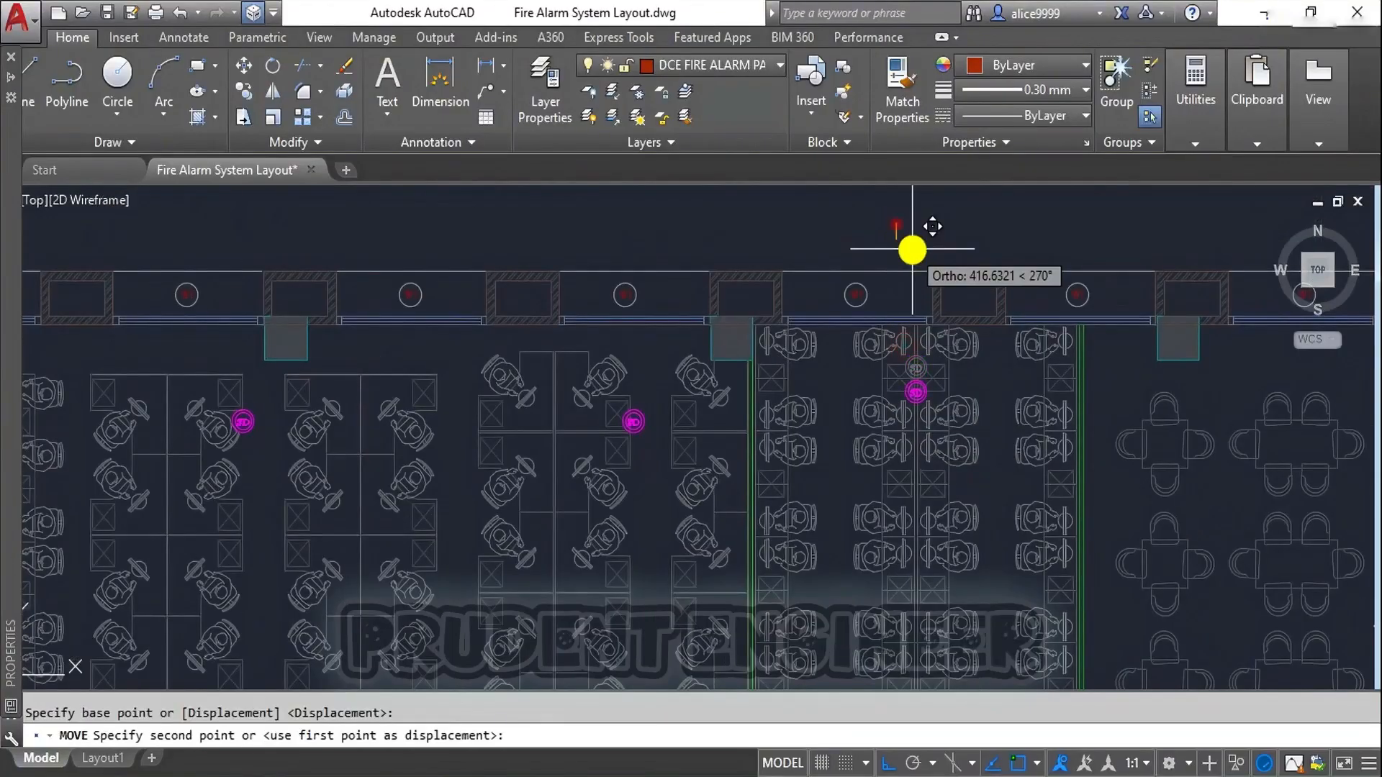
pyautogui.write('1000')
pyautogui.press('Return')
pyautogui.press('Escape')
# Step: Copy the partitioned room's two smoke detectors about 4600 horizontally into the cafeteria, onto the table column nearest the partition
pyautogui.scroll(-3, 964, 345)
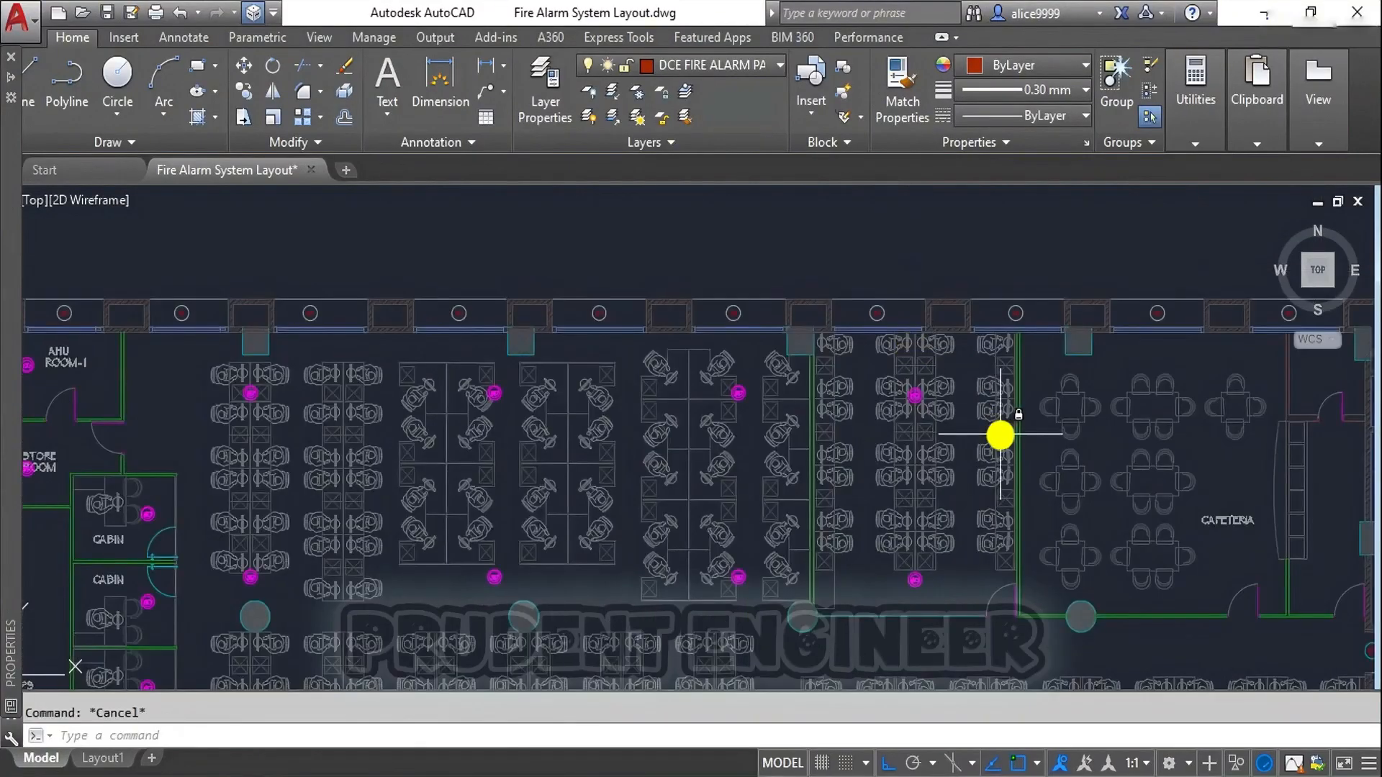
pyautogui.scroll(1, 936, 403)
pyautogui.write('CO')
pyautogui.press('Return')
pyautogui.click(750, 218)
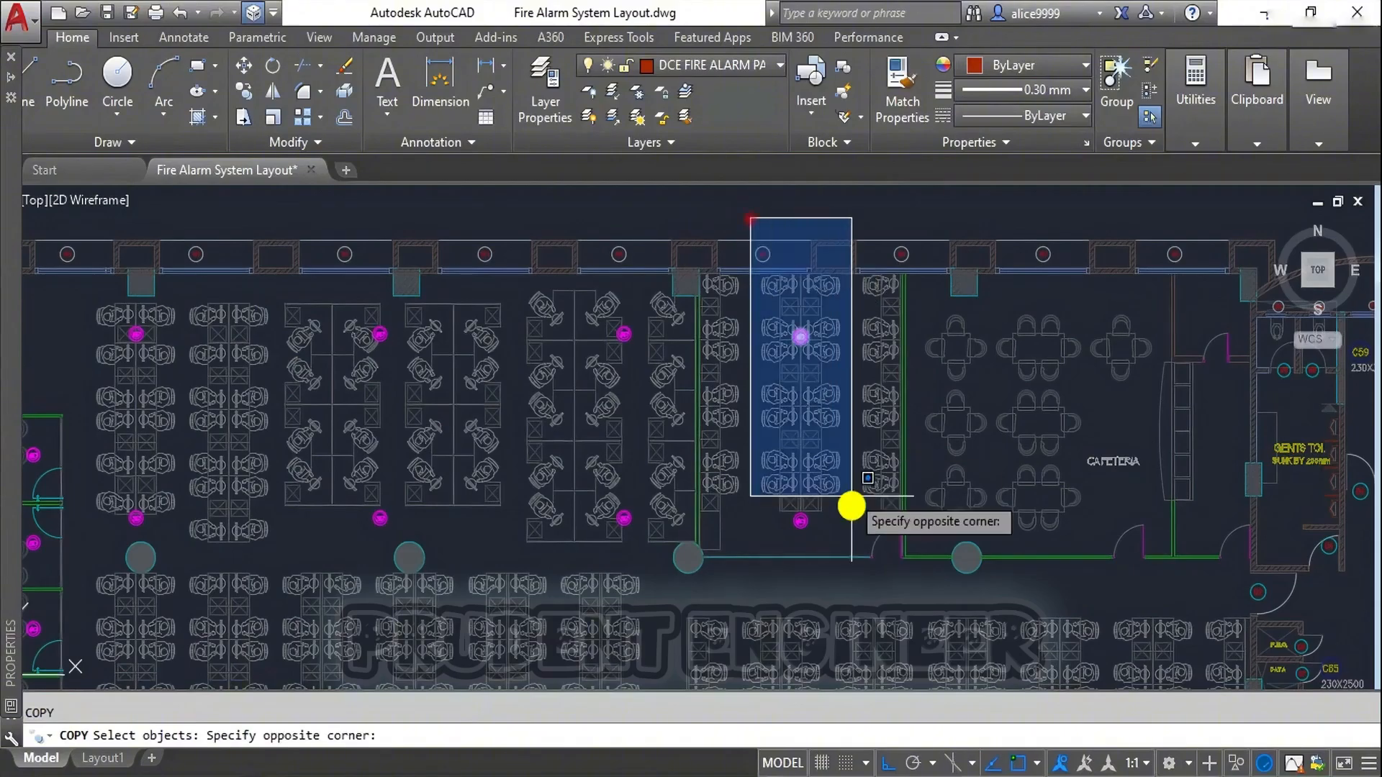
pyautogui.click(851, 547)
pyautogui.moveTo(886, 210); pyautogui.dragTo(844, 235, button='middle')
pyautogui.press('Return')
pyautogui.click(841, 218)
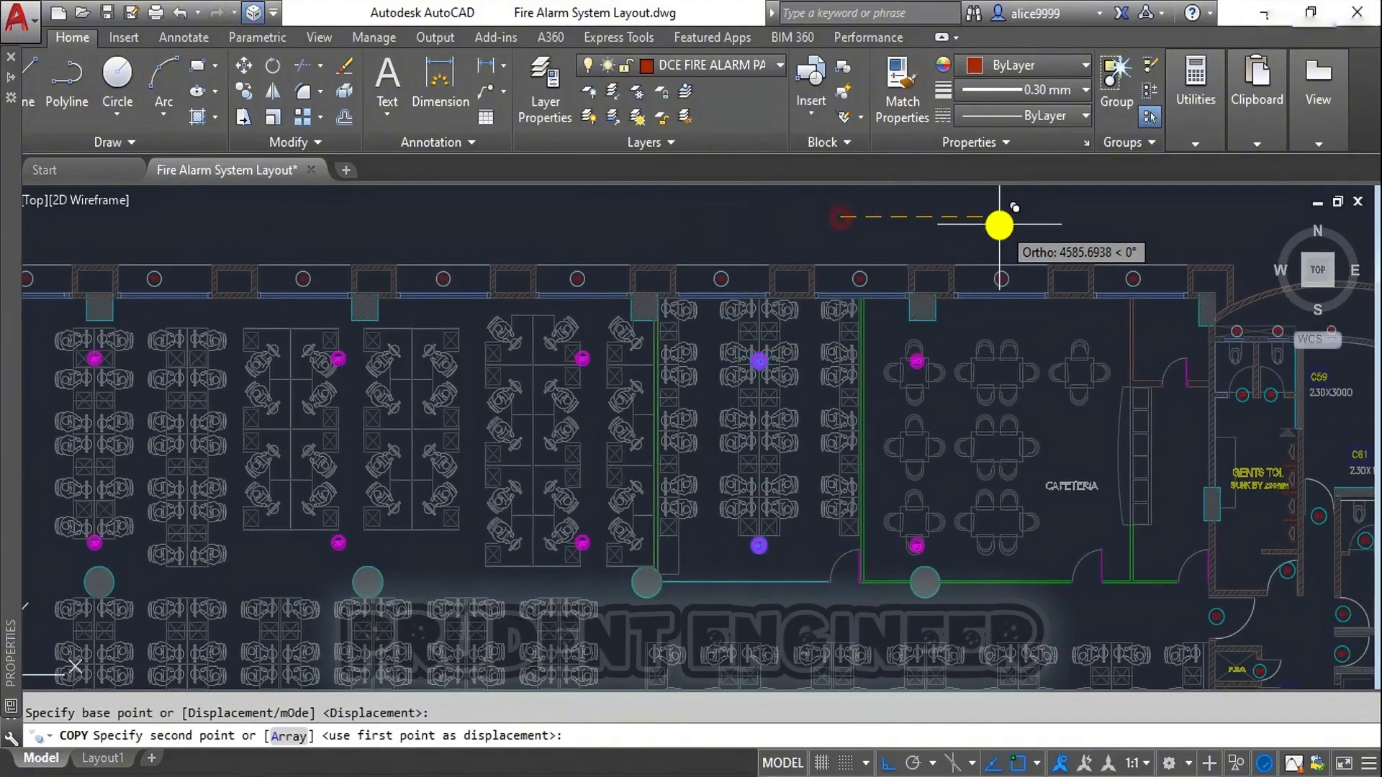
pyautogui.click(997, 226)
pyautogui.press('Escape')
# Step: Move the cafeteria's lower smoke detector slightly straight up, towards the lower table
pyautogui.click(923, 537)
pyautogui.moveTo(981, 311); pyautogui.dragTo(978, 357, button='middle')
pyautogui.press('Return')
pyautogui.click(958, 261)
pyautogui.click(959, 242)
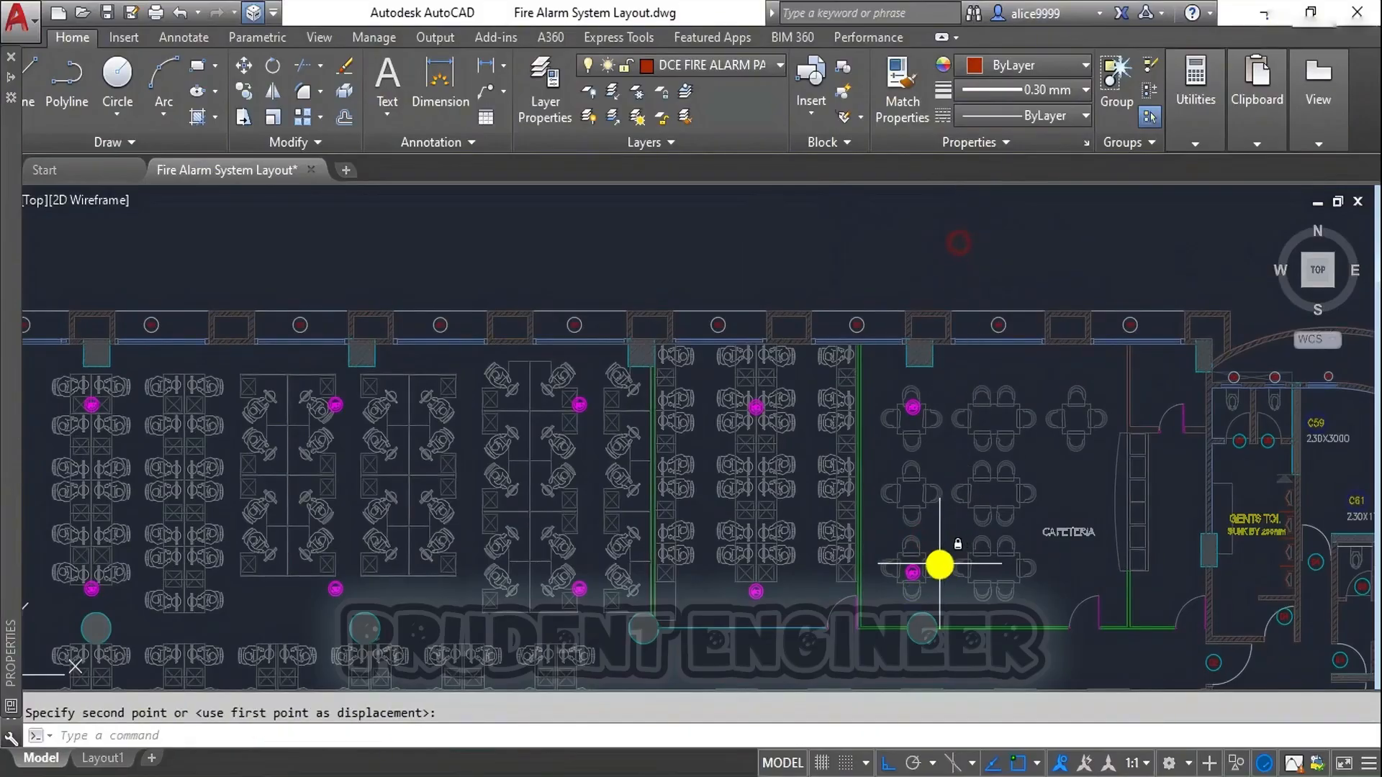
# Step: Copy both cafeteria smoke detectors horizontally to the side of the cafeteria near the serving counter
pyautogui.write('CO')
pyautogui.press('Return')
pyautogui.click(856, 260)
pyautogui.click(971, 633)
pyautogui.press('Return')
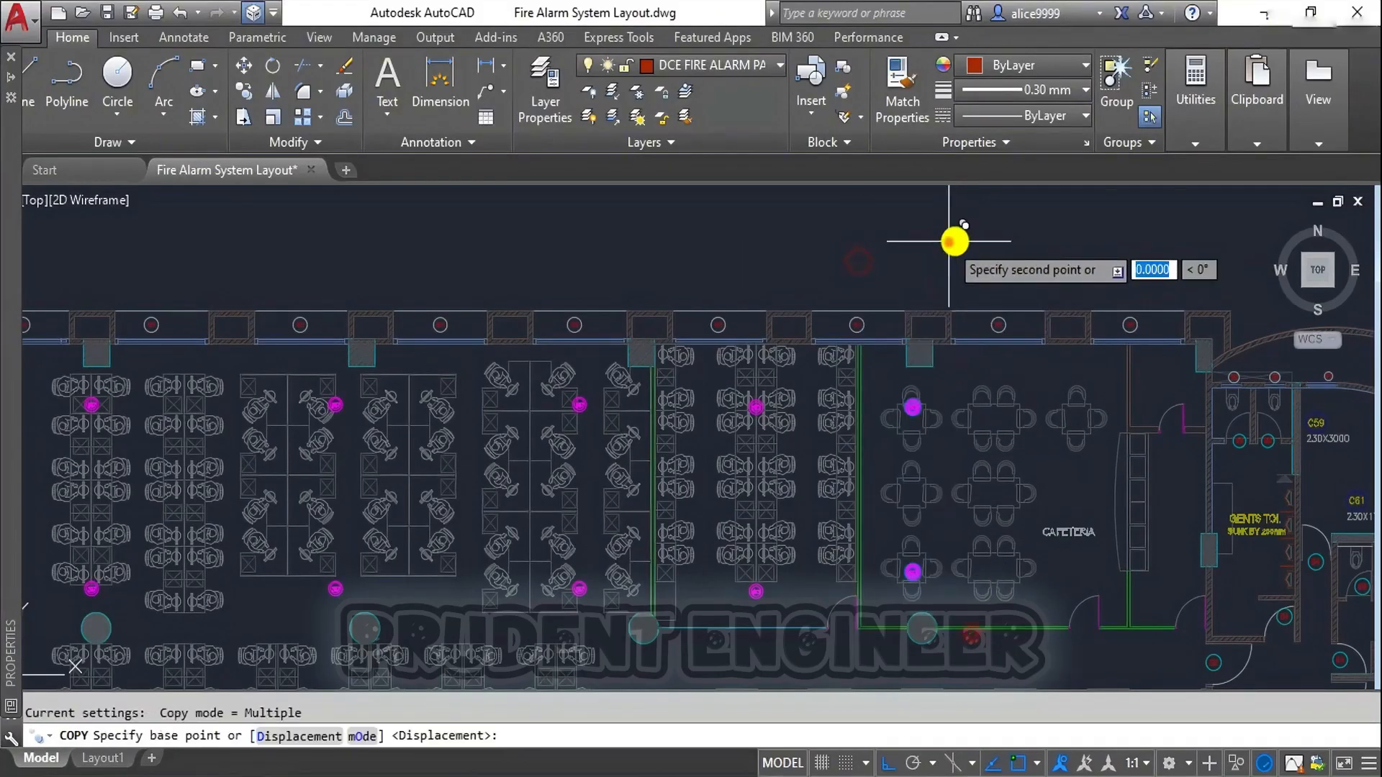
pyautogui.click(950, 241)
pyautogui.write('5')
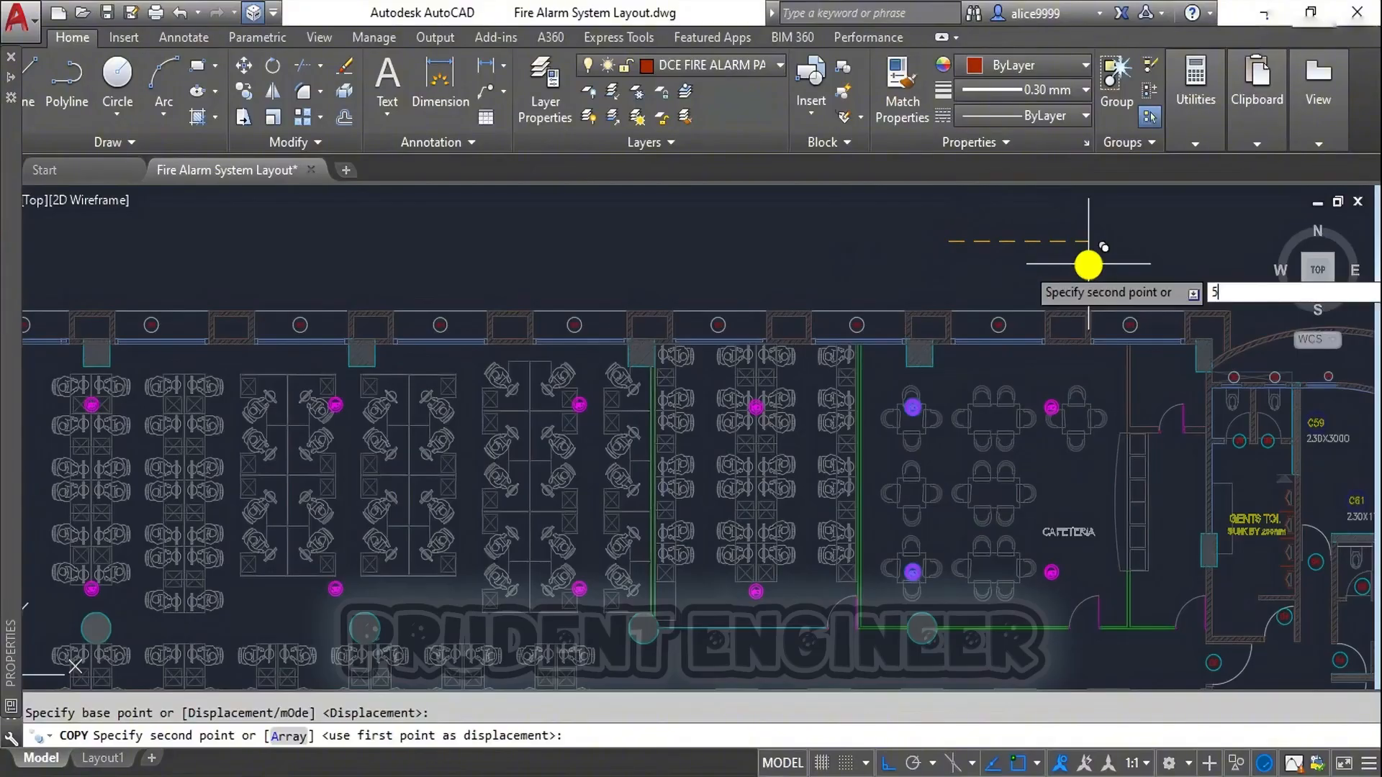
pyautogui.press('Return')
pyautogui.press('Escape')
pyautogui.scroll(-5, 1076, 493)
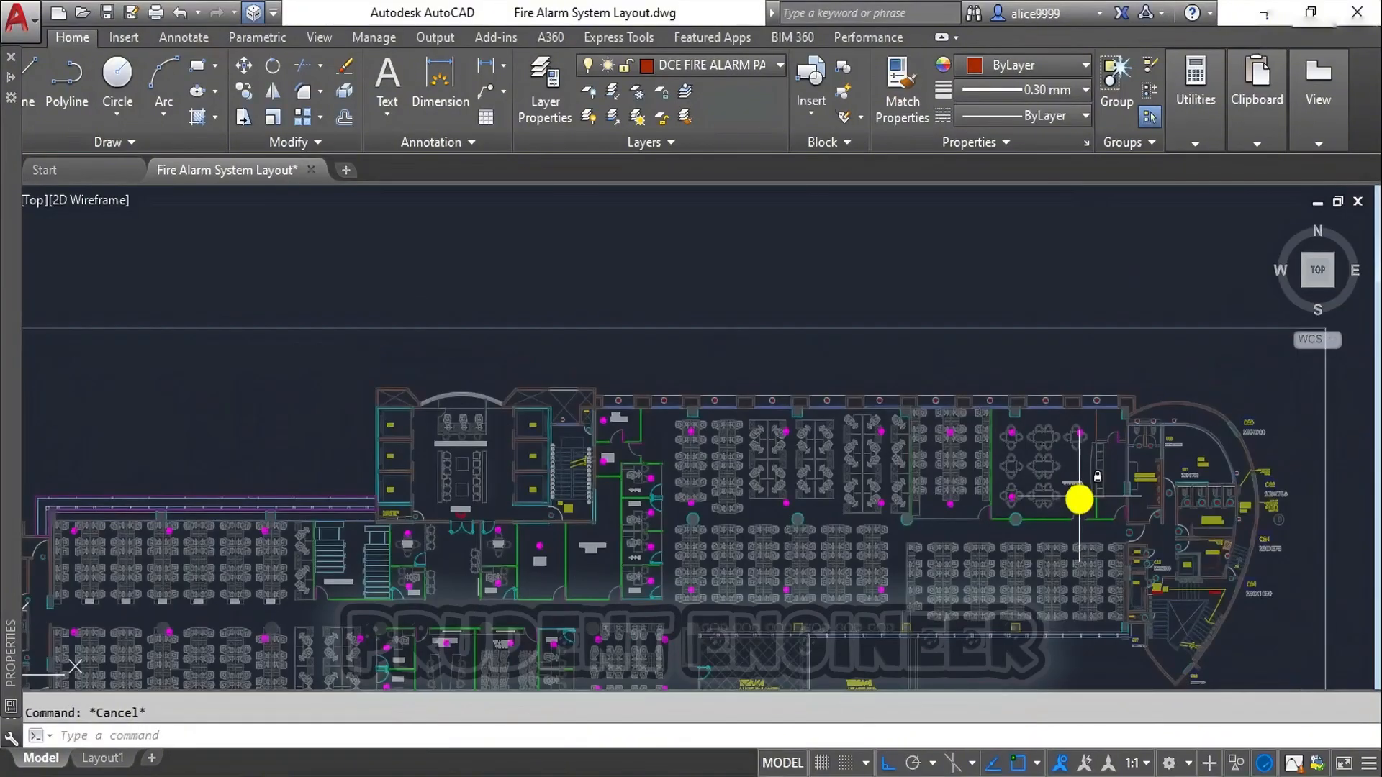
pyautogui.scroll(2, 981, 416)
pyautogui.moveTo(879, 391); pyautogui.dragTo(934, 456, button='middle')
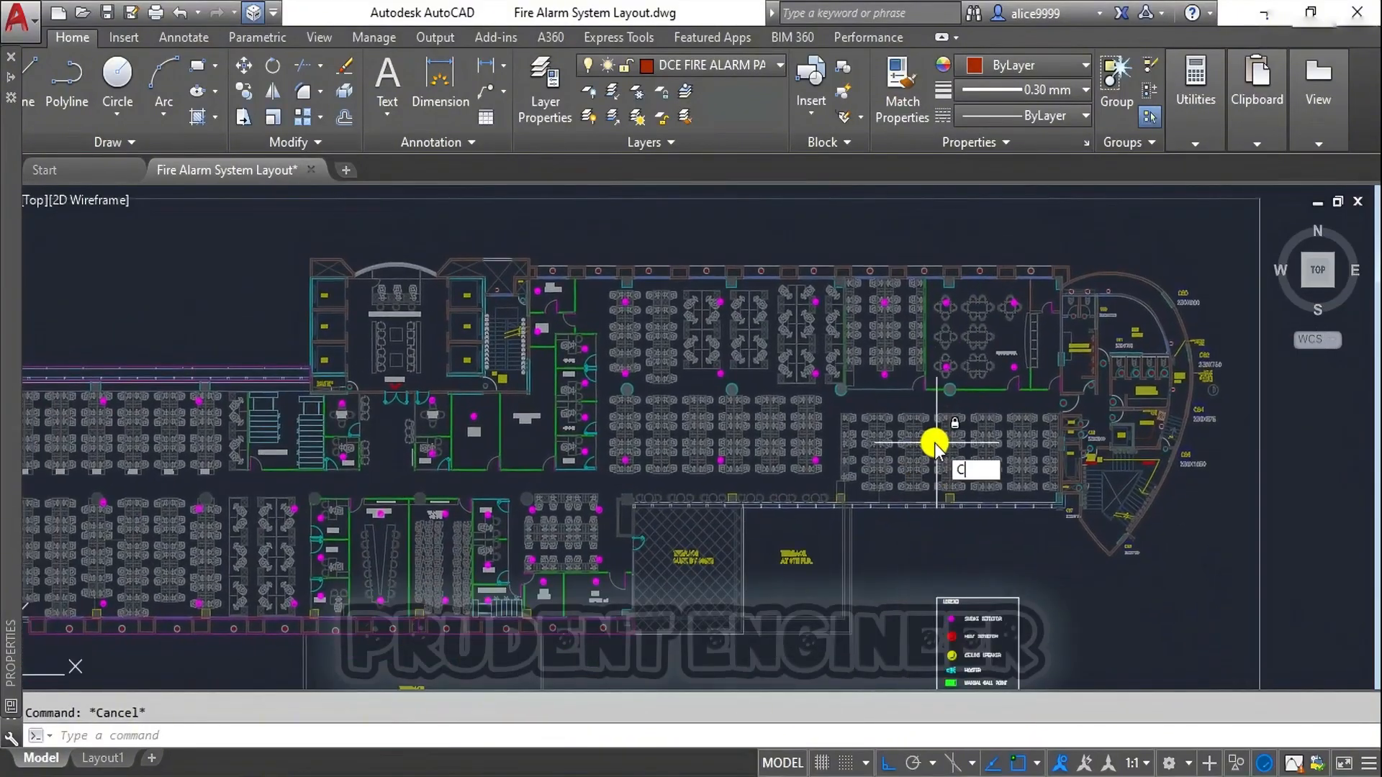
pyautogui.write('o')
pyautogui.press('Return')
pyautogui.scroll(2, 801, 401)
pyautogui.scroll(2, 827, 360)
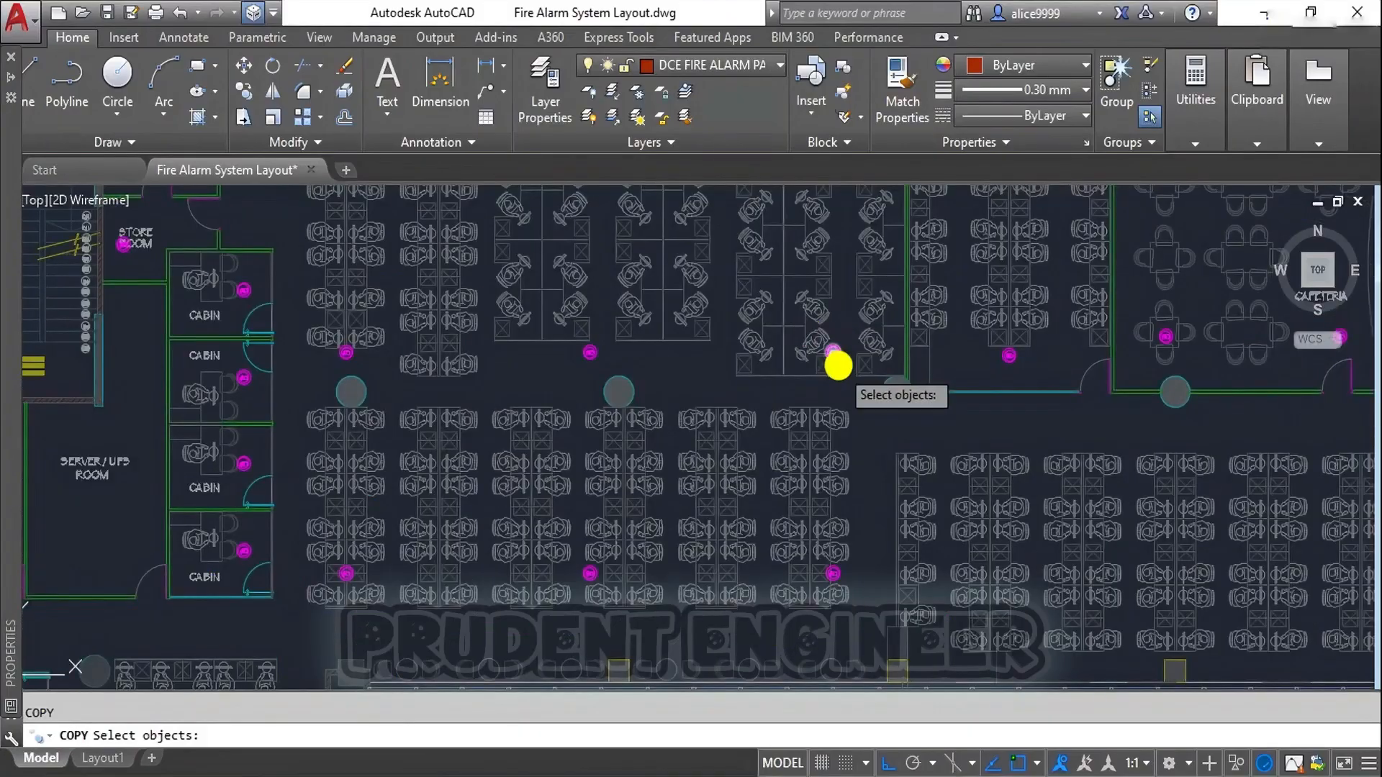
pyautogui.click(833, 351)
pyautogui.click(832, 573)
pyautogui.press('Return')
pyautogui.click(927, 426)
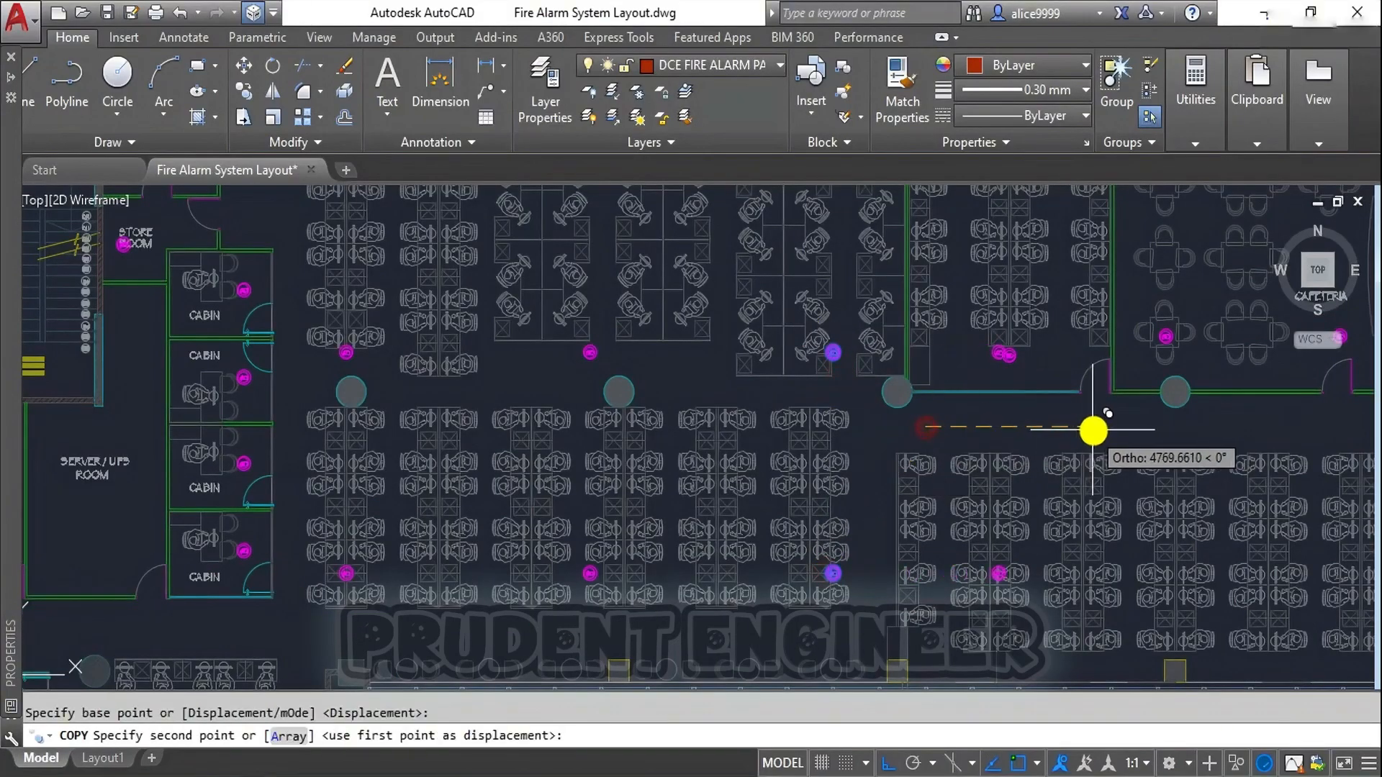
pyautogui.press('Escape')
# Step: Copy the lower-right smoke detector of the workstation block beside the cabins 7000 to the right, into the adjacent workstation block
pyautogui.write('Co')
pyautogui.press('Return')
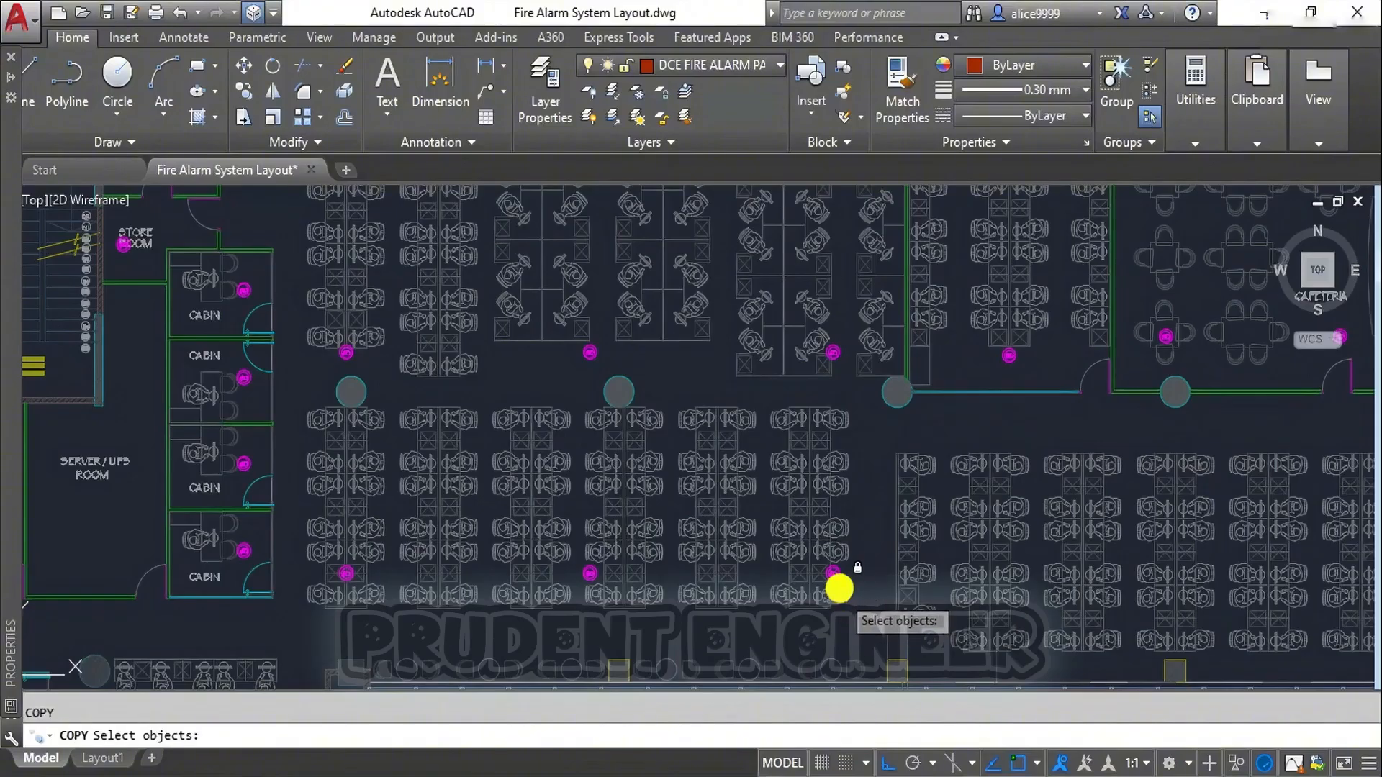
pyautogui.click(832, 573)
pyautogui.scroll(-2, 893, 490)
pyautogui.scroll(2, 957, 611)
pyautogui.press('Return')
pyautogui.click(884, 528)
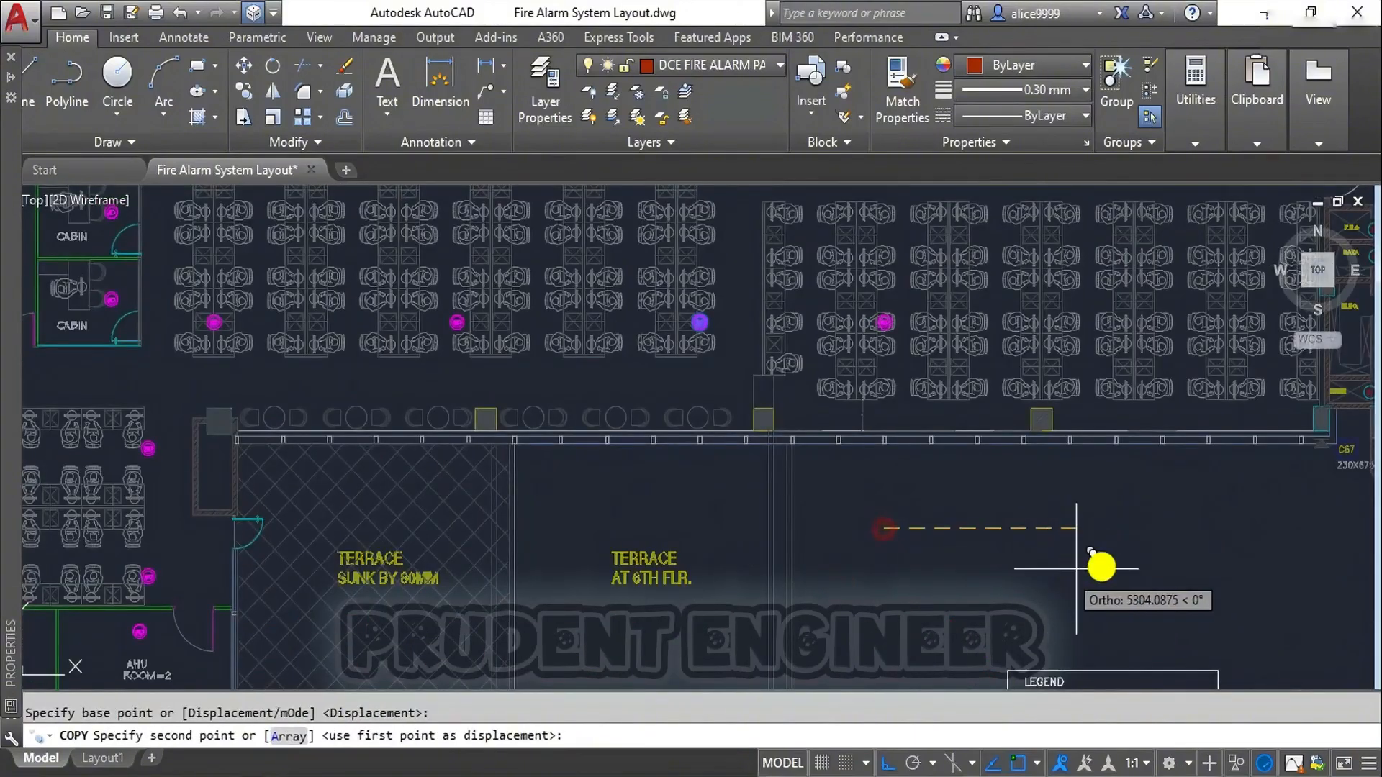
pyautogui.write('7000')
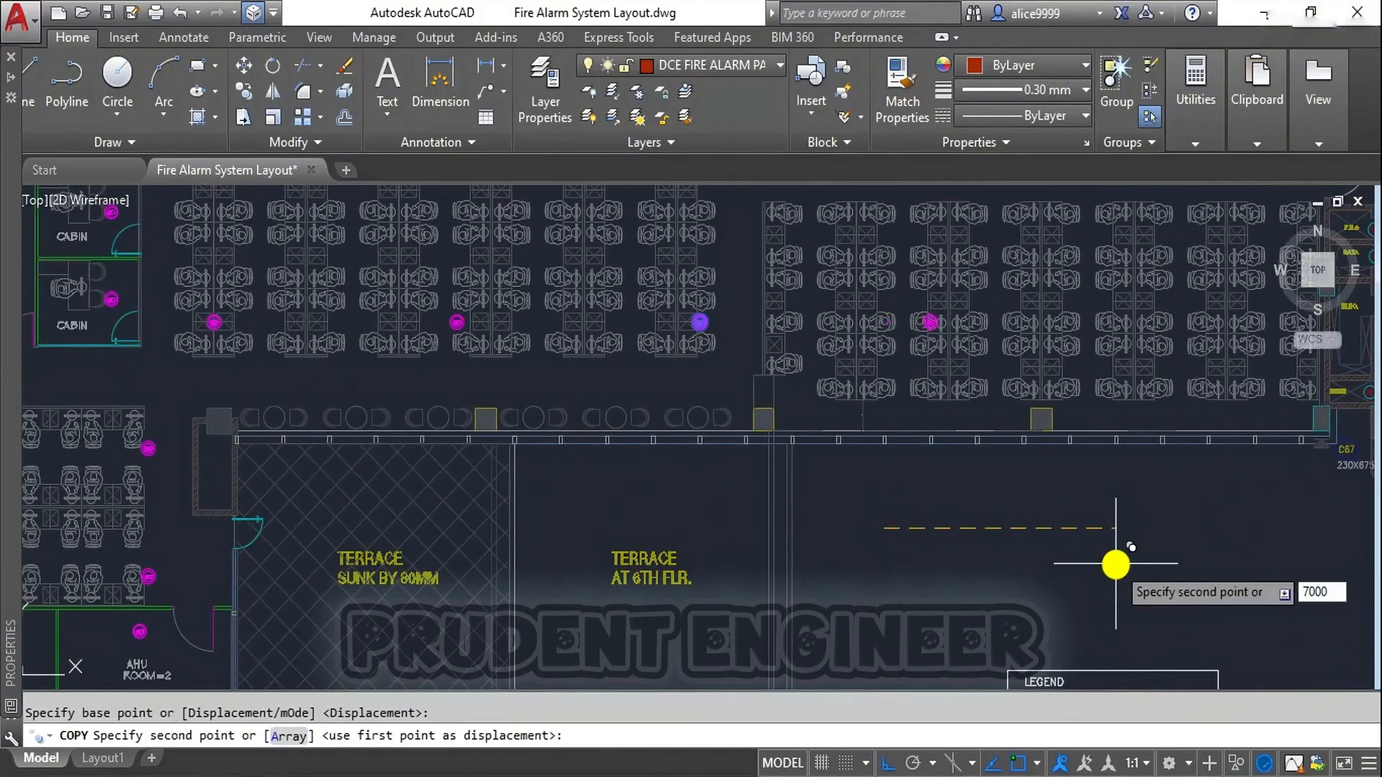
pyautogui.press('Return')
pyautogui.press('Escape')
# Step: Copy the smoke detector in the workstation block below the cafeteria another 7000 to the right
pyautogui.moveTo(962, 435); pyautogui.dragTo(880, 598, button='middle')
pyautogui.write('co')
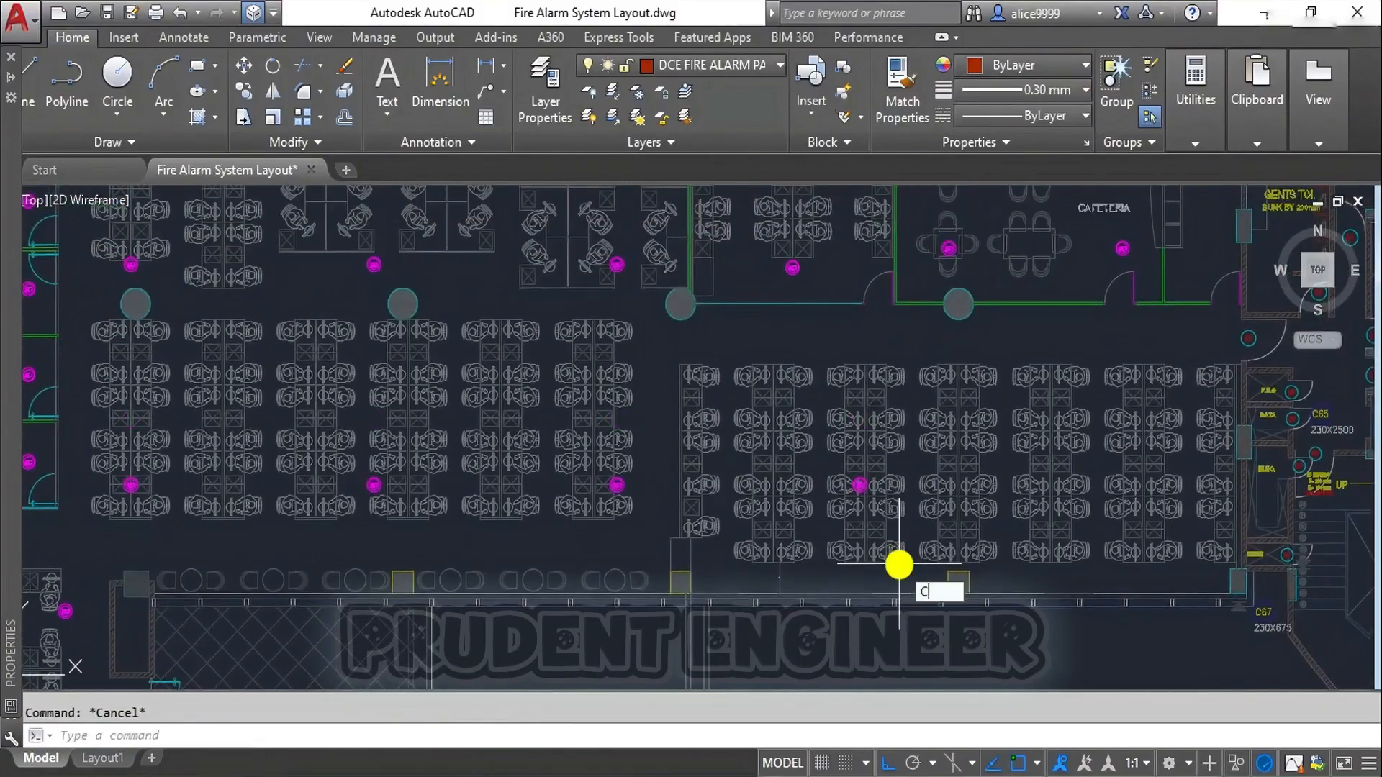
pyautogui.press('Return')
pyautogui.click(859, 488)
pyautogui.press('Return')
pyautogui.click(845, 644)
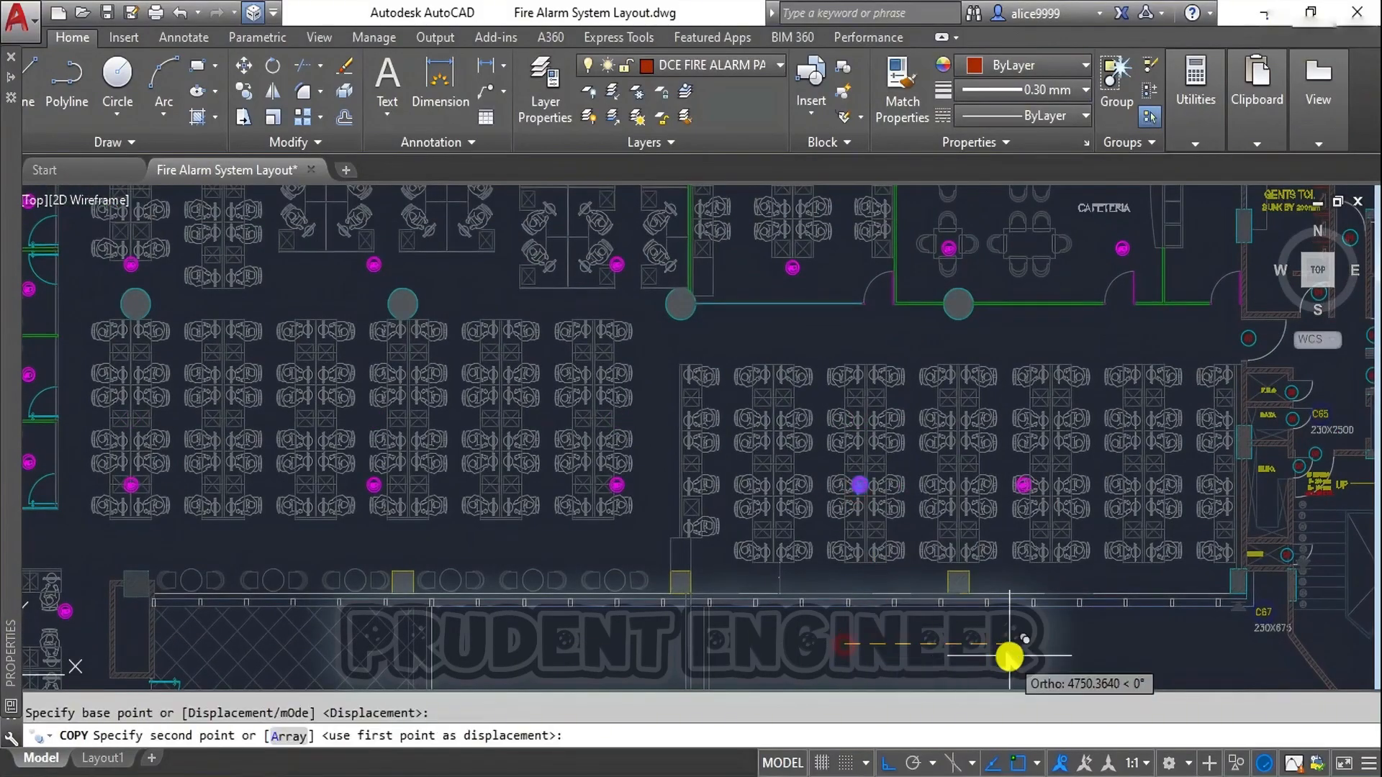
pyautogui.write('7000')
pyautogui.press('Return')
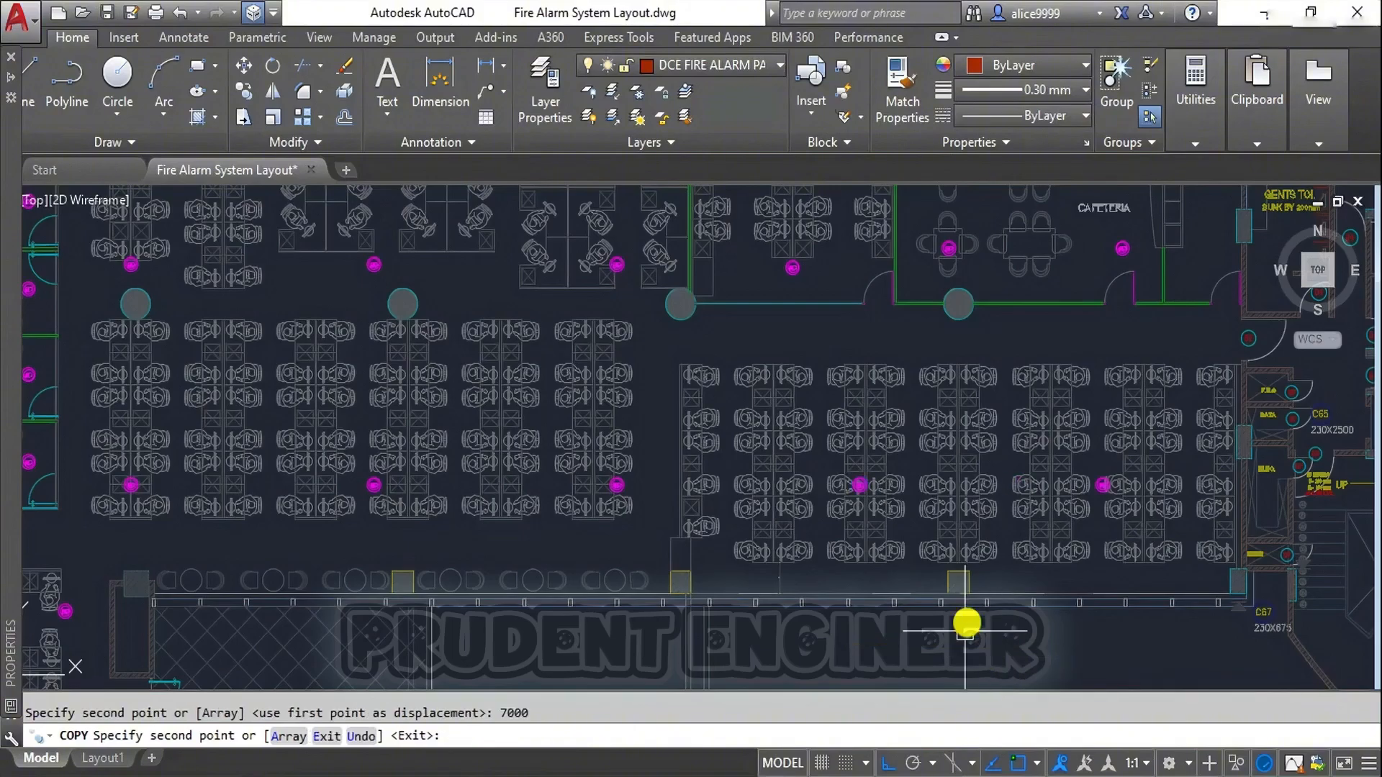
pyautogui.press('Escape')
# Step: Copy the cafeteria's lower-right smoke detector horizontally into the area between the serving counter and the gents toilet, with object snap off
pyautogui.scroll(-2, 1141, 564)
pyautogui.moveTo(1141, 564); pyautogui.dragTo(1006, 533, button='middle')
pyautogui.moveTo(839, 559); pyautogui.dragTo(815, 545, button='middle')
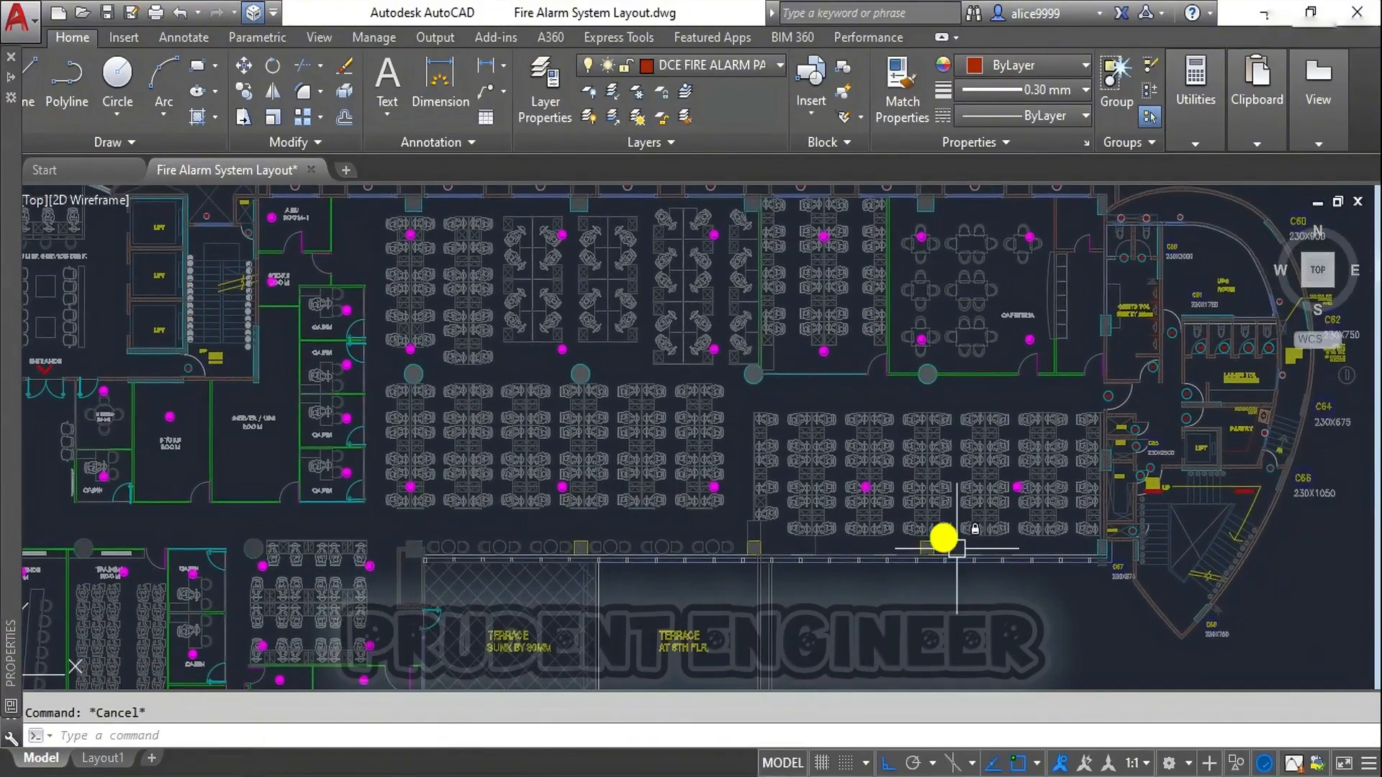
pyautogui.moveTo(1101, 433); pyautogui.dragTo(975, 501, button='middle')
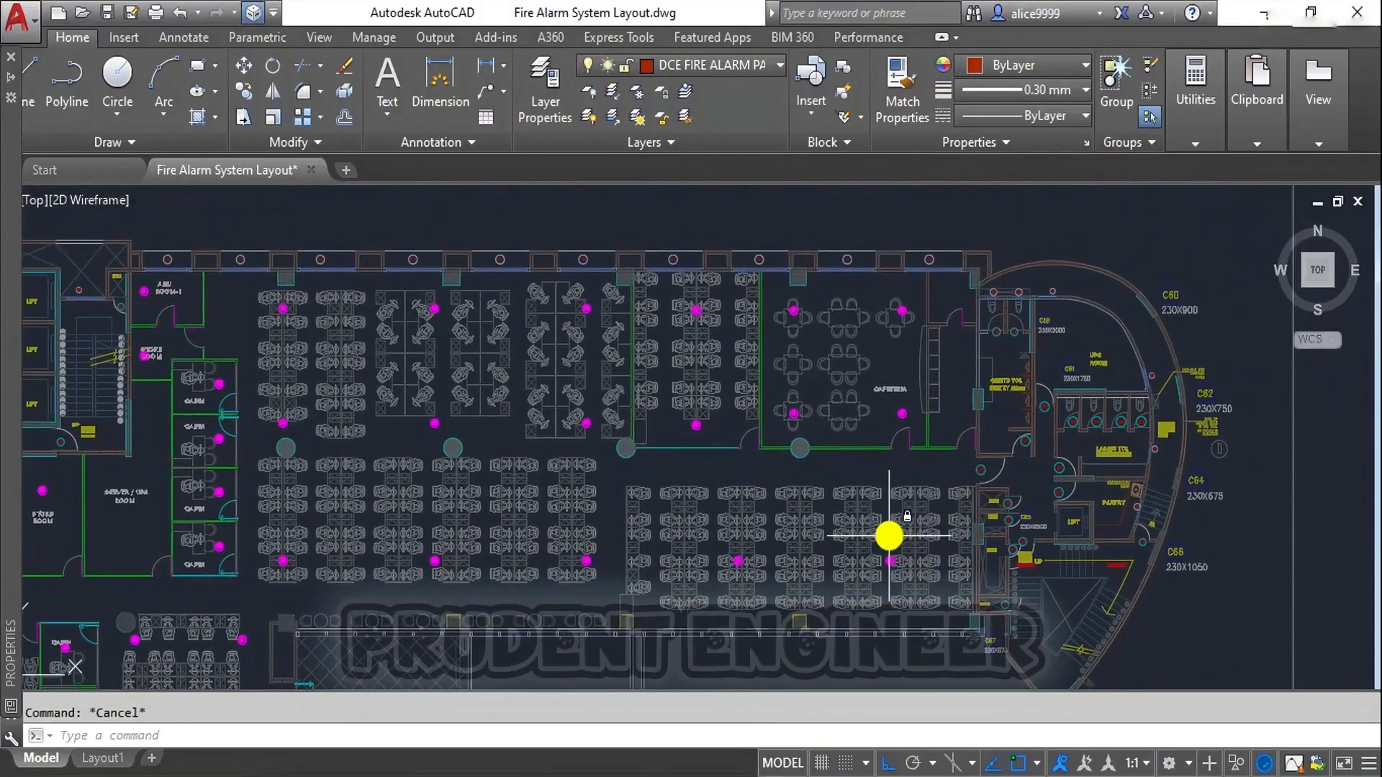
pyautogui.moveTo(889, 535); pyautogui.dragTo(926, 436, button='middle')
pyautogui.moveTo(1003, 272); pyautogui.dragTo(1002, 376, button='middle')
pyautogui.scroll(1, 998, 412)
pyautogui.scroll(-1, 998, 412)
pyautogui.write('CO')
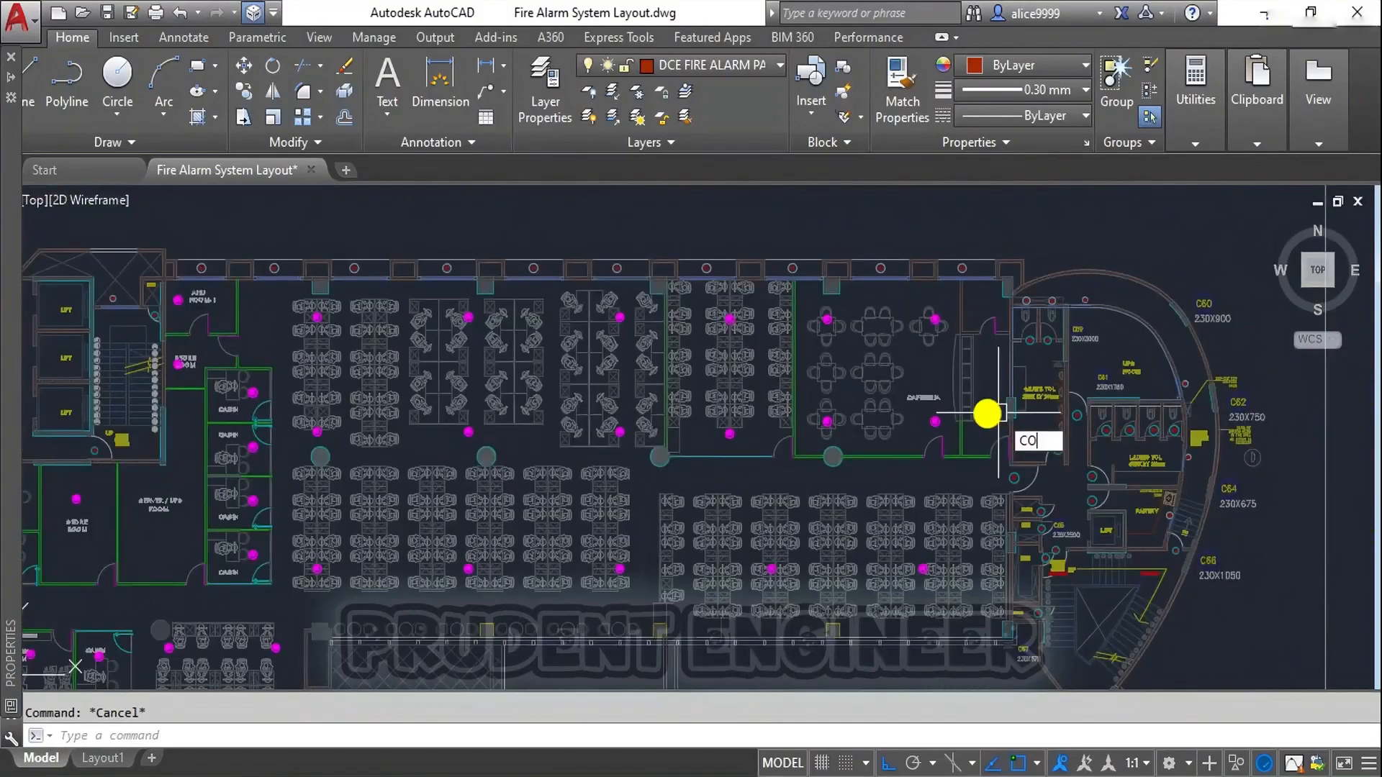
pyautogui.press('Return')
pyautogui.scroll(1, 910, 419)
pyautogui.click(952, 428)
pyautogui.press('Return')
pyautogui.click(984, 455)
pyautogui.scroll(2, 1039, 382)
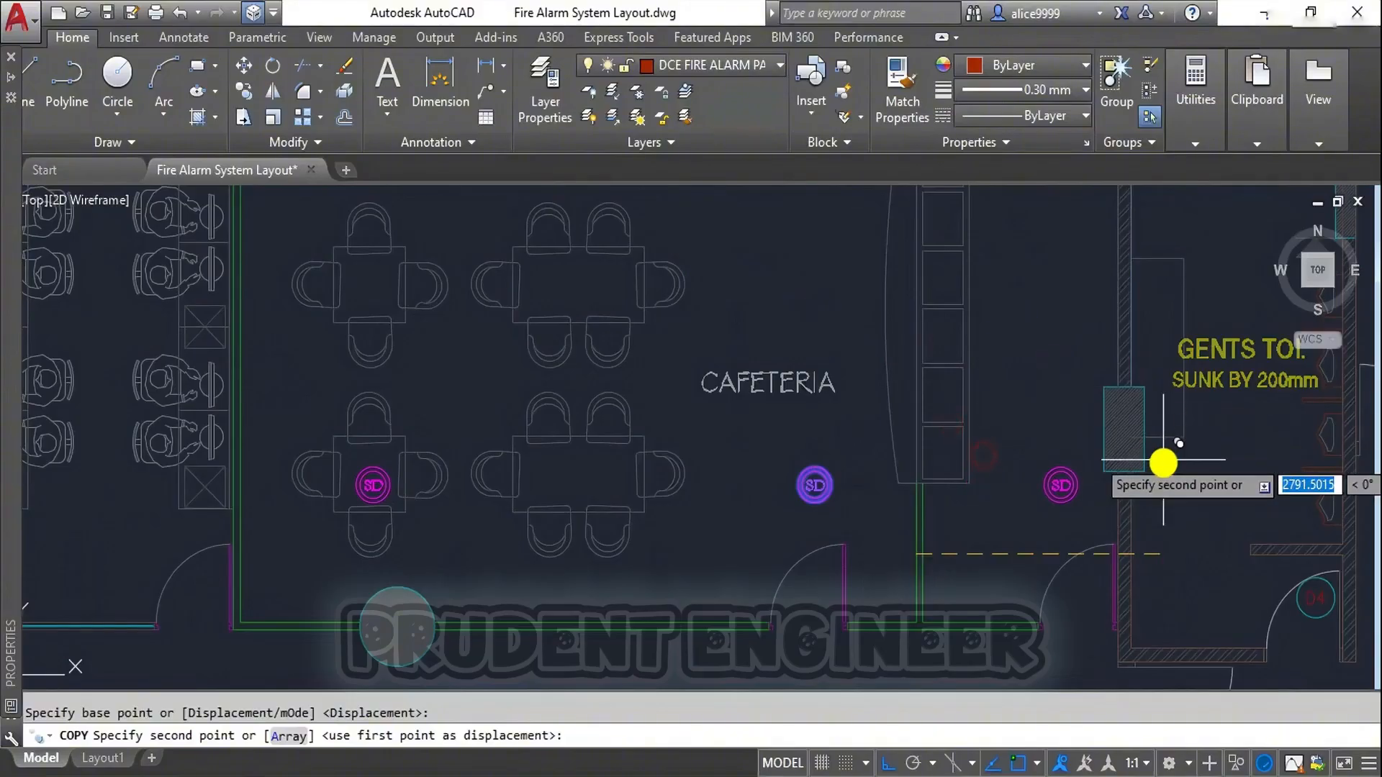
pyautogui.press('F3')
pyautogui.press('Escape')
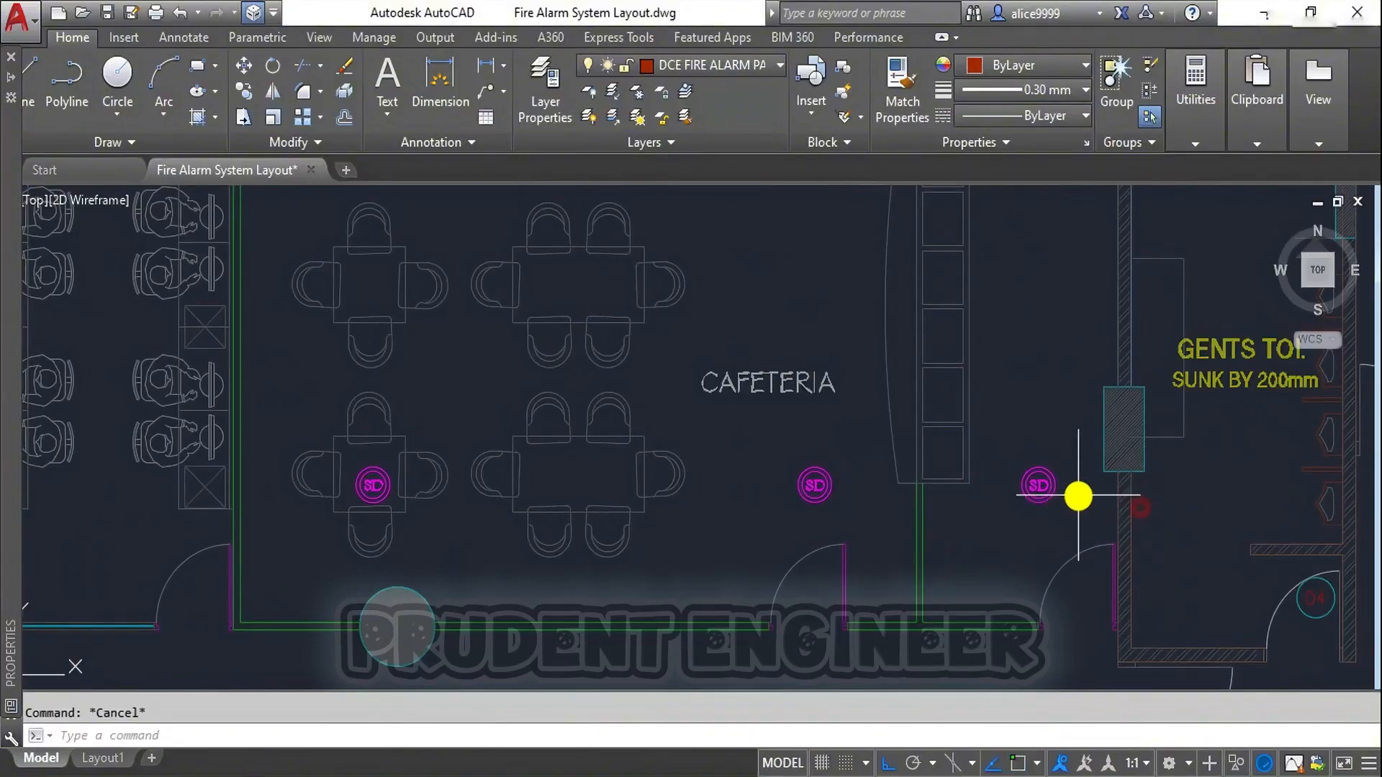
# Step: Move the smoke detector behind the serving counter straight up to about the middle of that area
pyautogui.click(1059, 485)
pyautogui.press('Return')
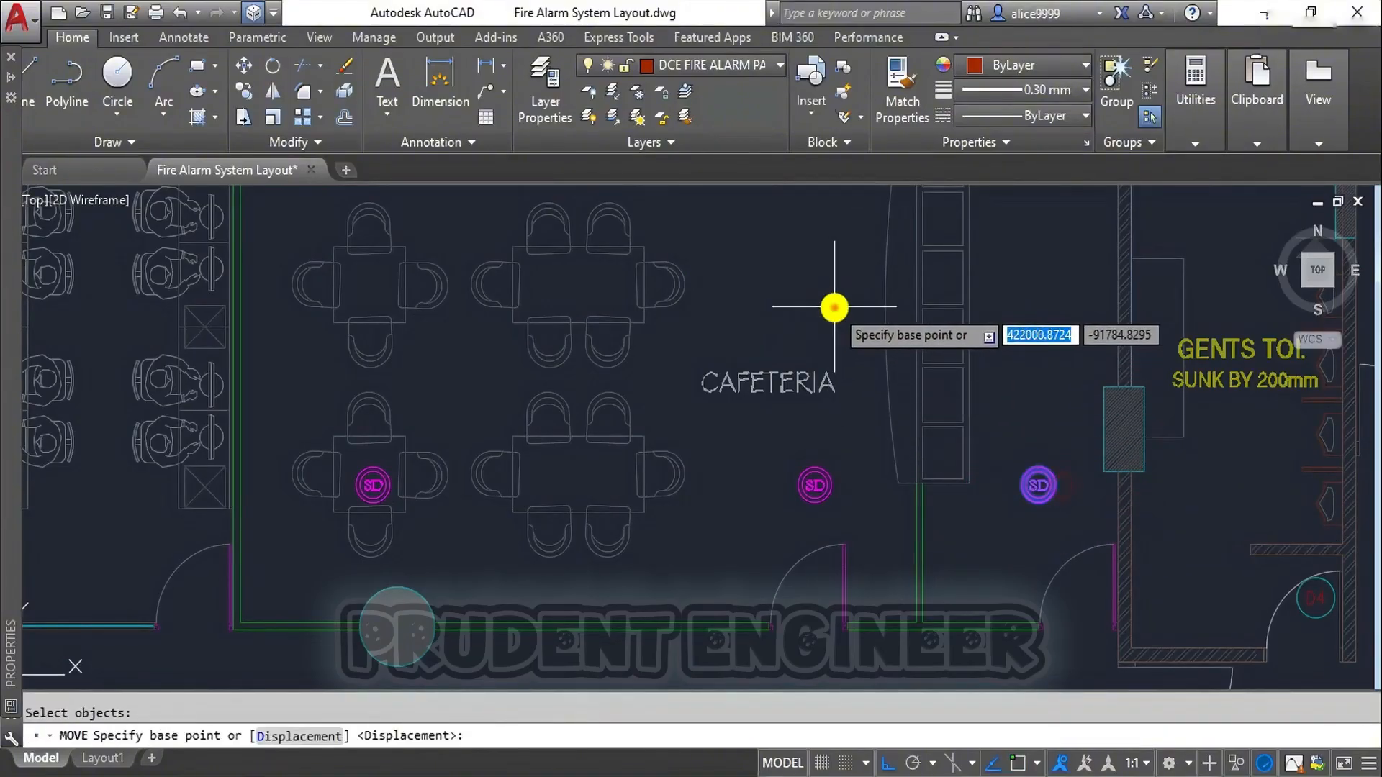
pyautogui.click(834, 308)
pyautogui.moveTo(836, 288); pyautogui.dragTo(853, 478, button='middle')
pyautogui.click(851, 361)
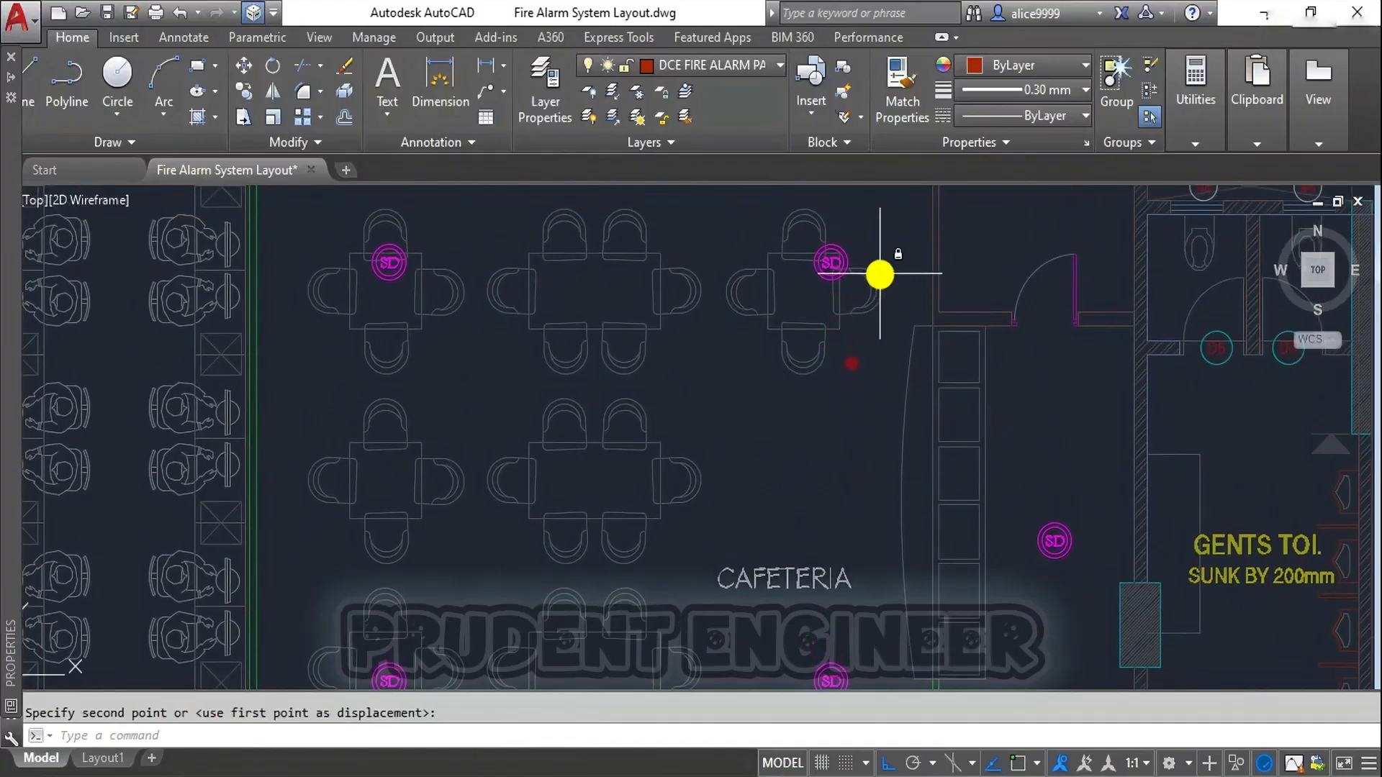
pyautogui.press('Escape')
# Step: Examine the detector coverage around the toilets, pantry, staircase and the workstation block below the cafeteria
pyautogui.scroll(-2, 883, 281)
pyautogui.moveTo(1090, 437); pyautogui.dragTo(962, 343, button='middle')
pyautogui.scroll(-2, 914, 408)
pyautogui.moveTo(982, 460); pyautogui.dragTo(944, 483, button='middle')
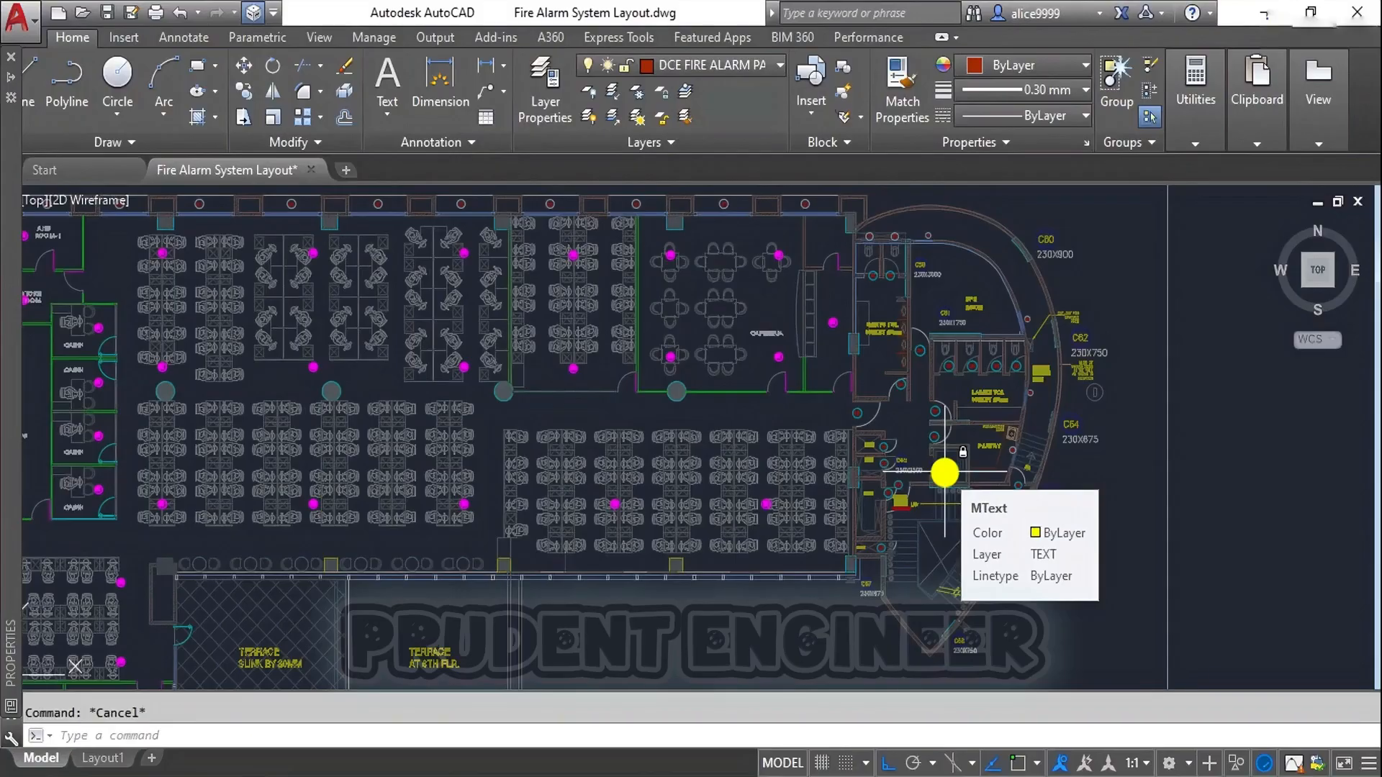
pyautogui.scroll(2, 869, 305)
pyautogui.moveTo(674, 506); pyautogui.dragTo(842, 536, button='middle')
pyautogui.scroll(-1, 935, 417)
pyautogui.moveTo(966, 508); pyautogui.dragTo(964, 347, button='middle')
pyautogui.moveTo(660, 429); pyautogui.dragTo(926, 482, button='middle')
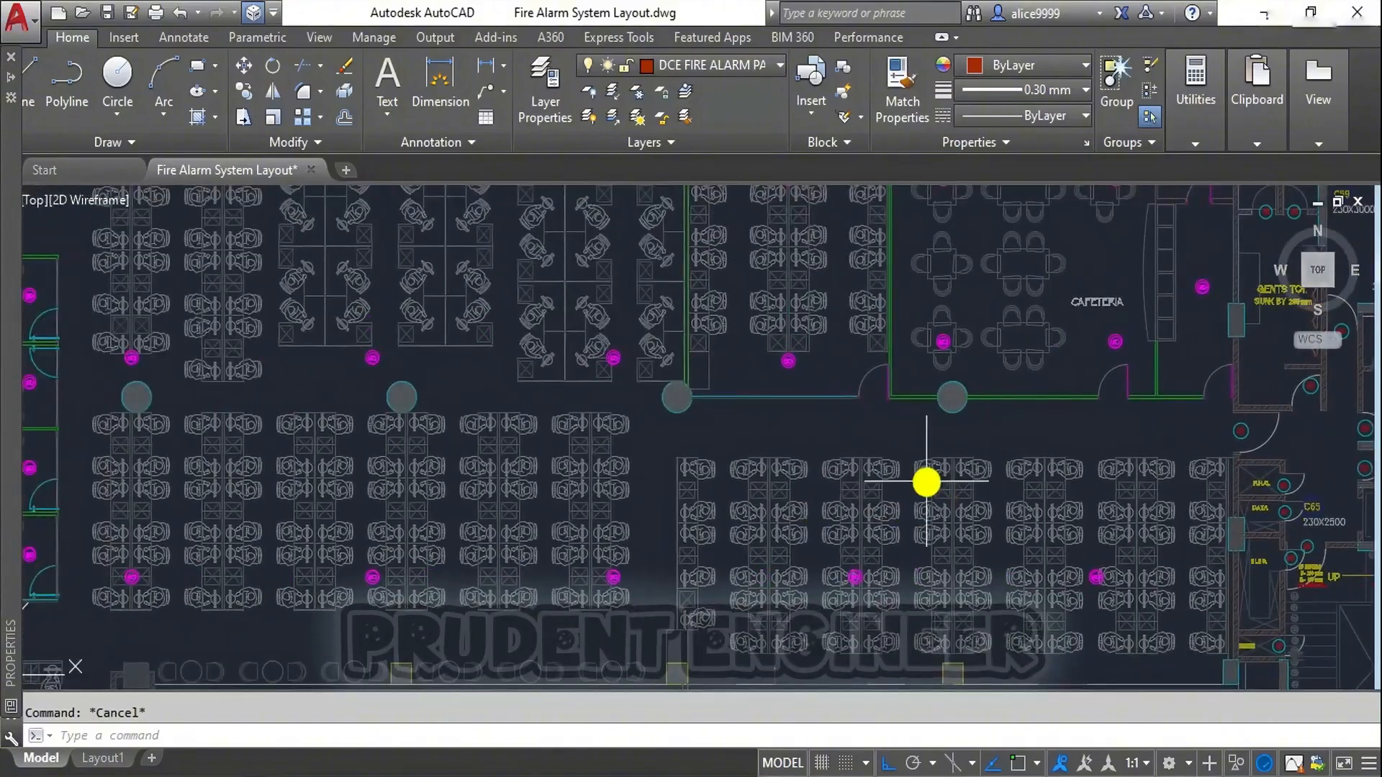
# Step: Copy the left smoke detector of the workstation block below the cafeteria straight up into the corridor outside the partitioned room
pyautogui.write('co')
pyautogui.press('Return')
pyautogui.click(854, 574)
pyautogui.press('Return')
pyautogui.click(873, 571)
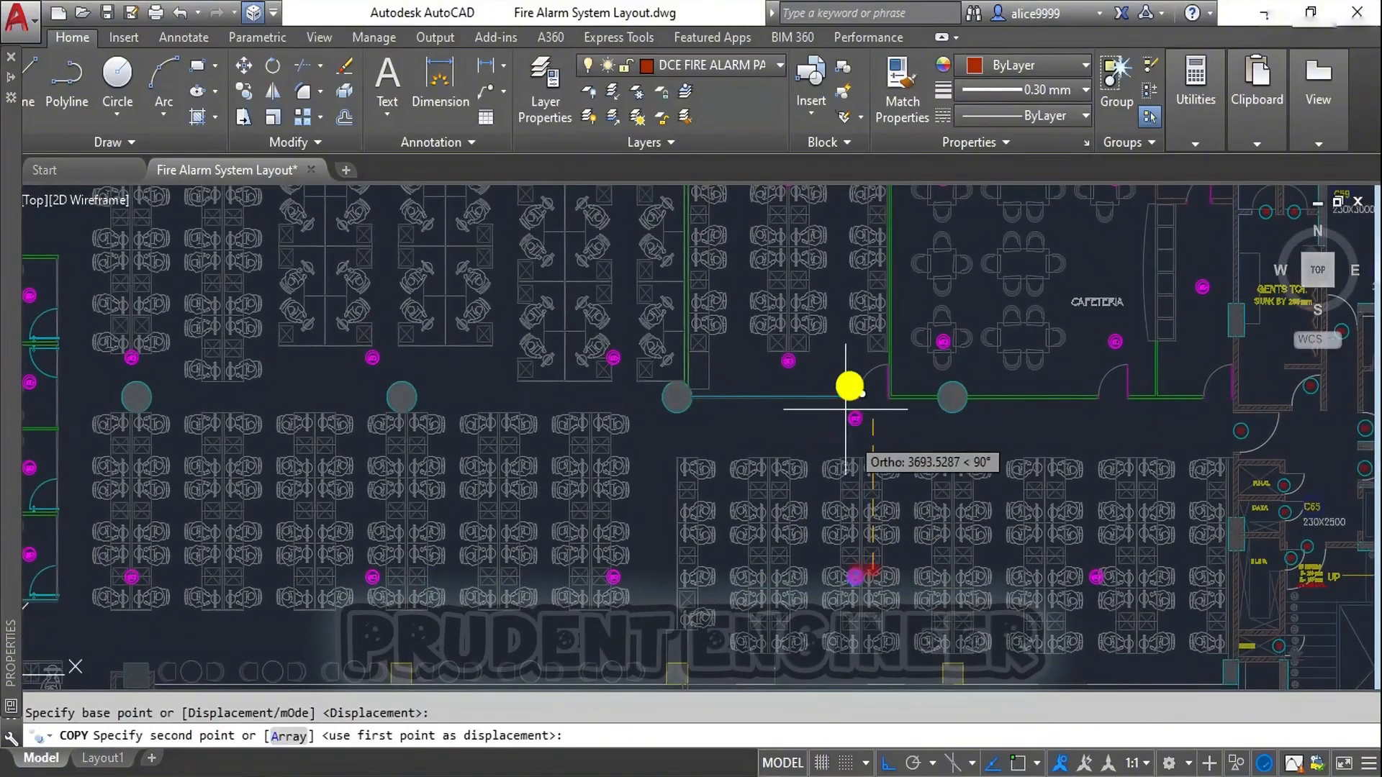
pyautogui.scroll(2, 851, 387)
pyautogui.scroll(-4, 874, 477)
pyautogui.press('Escape')
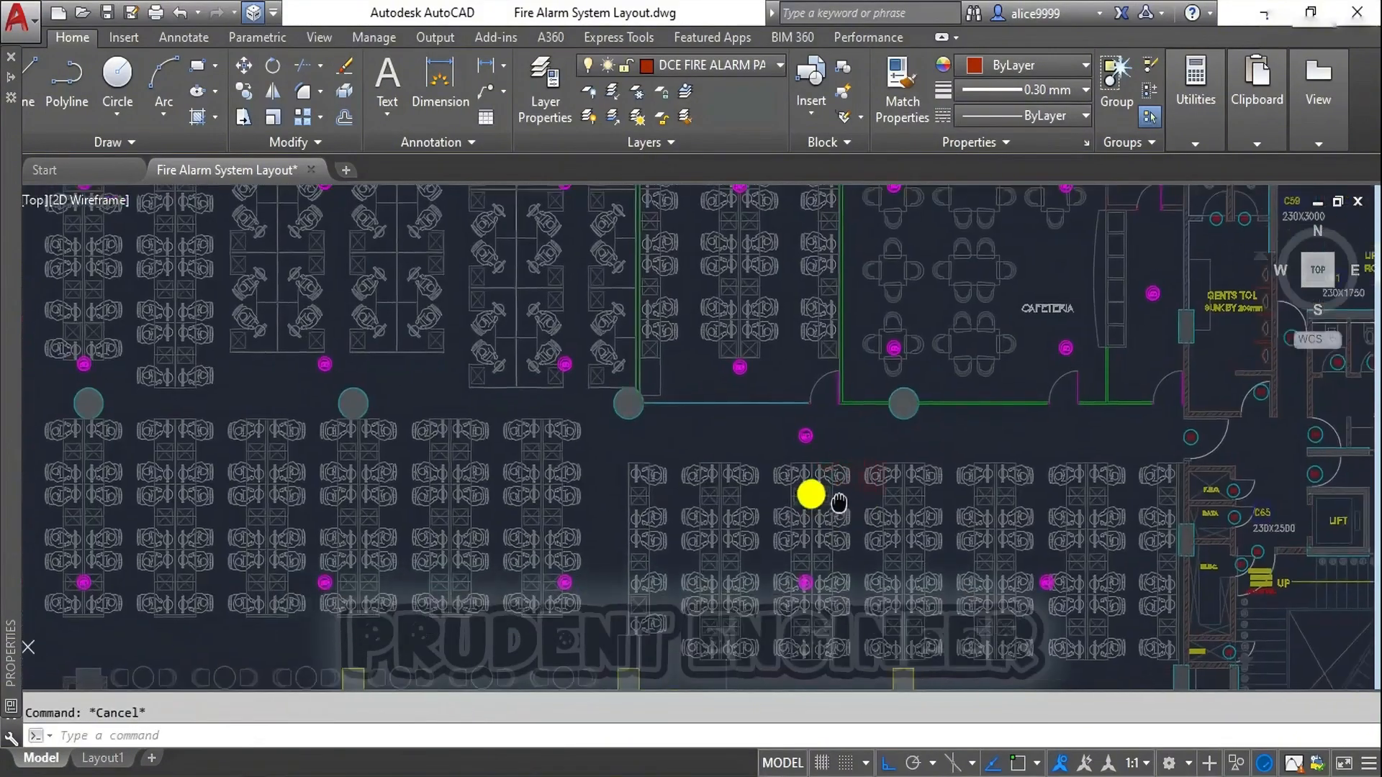
# Step: Copy the corridor smoke detector 7000 to the right, along the passage below the cafeteria
pyautogui.press('Return')
pyautogui.click(808, 407)
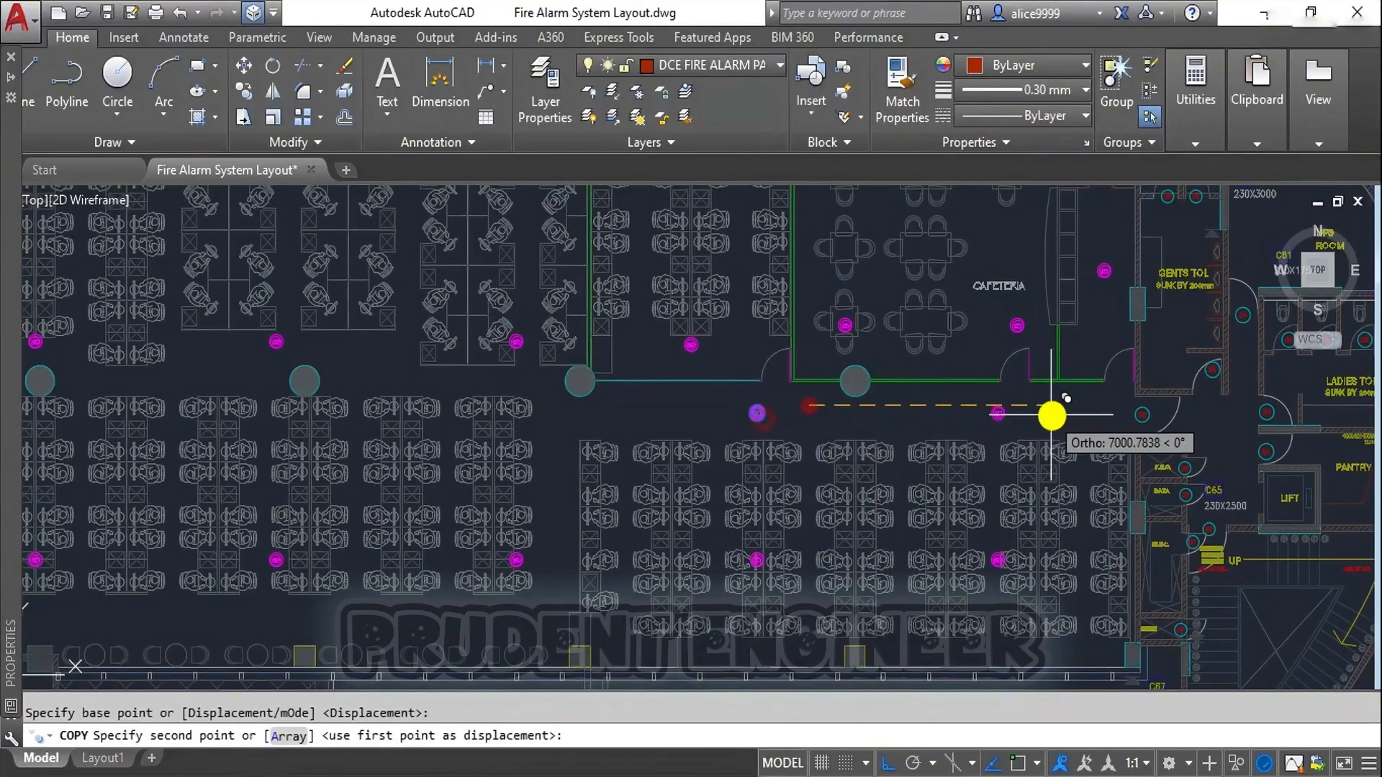
pyautogui.write('7000')
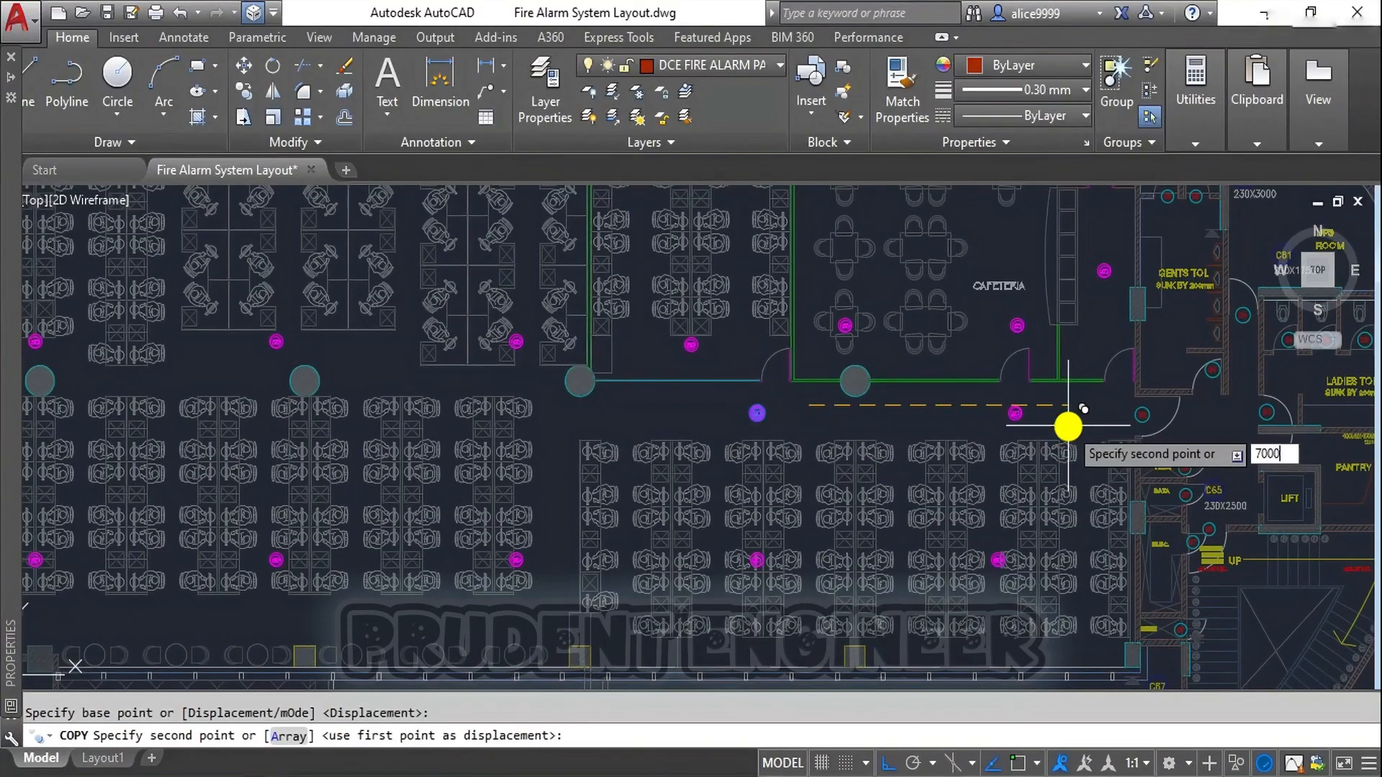
pyautogui.press('Return')
pyautogui.scroll(-5, 812, 499)
pyautogui.press('Escape')
# Step: Review the smoke detector layout across the workstations, cabins, conference room and training room of the whole floor
pyautogui.scroll(-2, 914, 447)
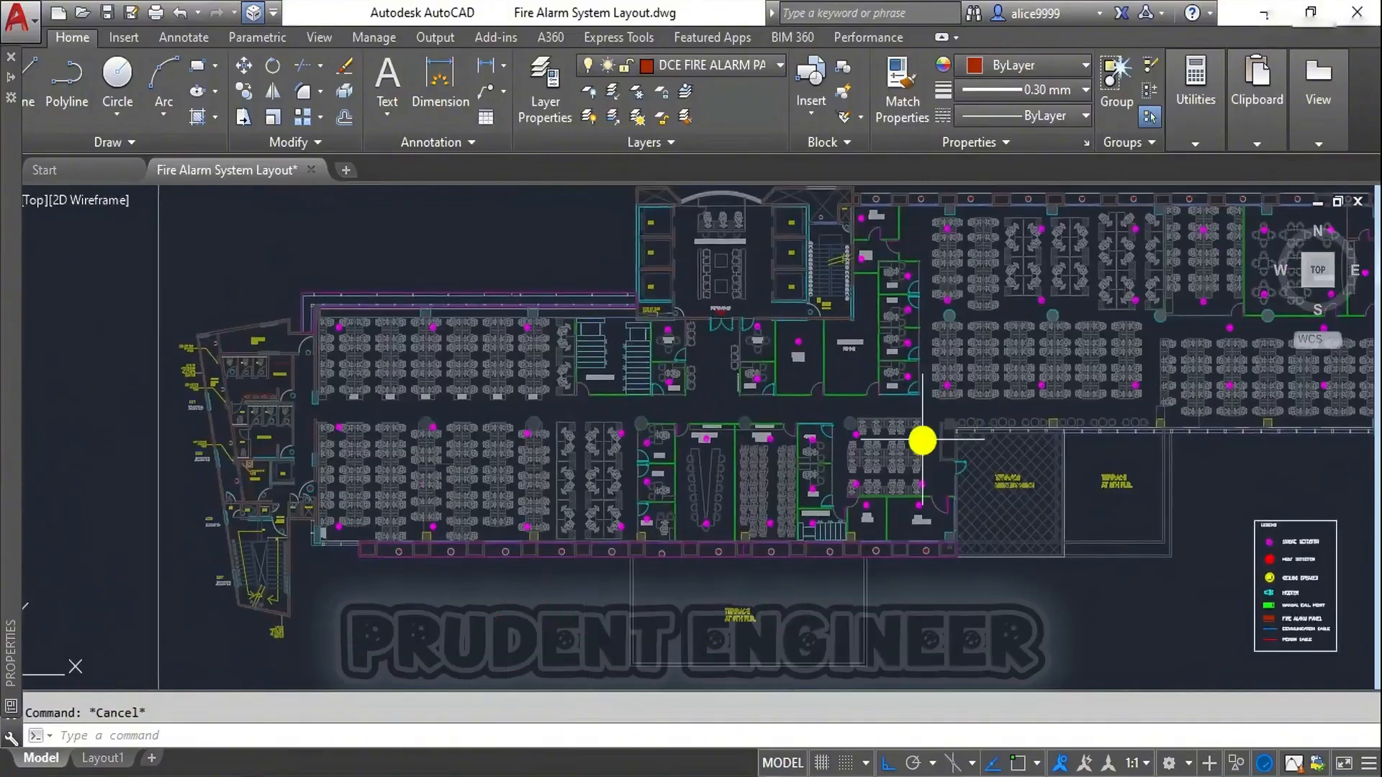
pyautogui.scroll(3, 901, 333)
pyautogui.scroll(-5, 903, 420)
pyautogui.scroll(6, 690, 425)
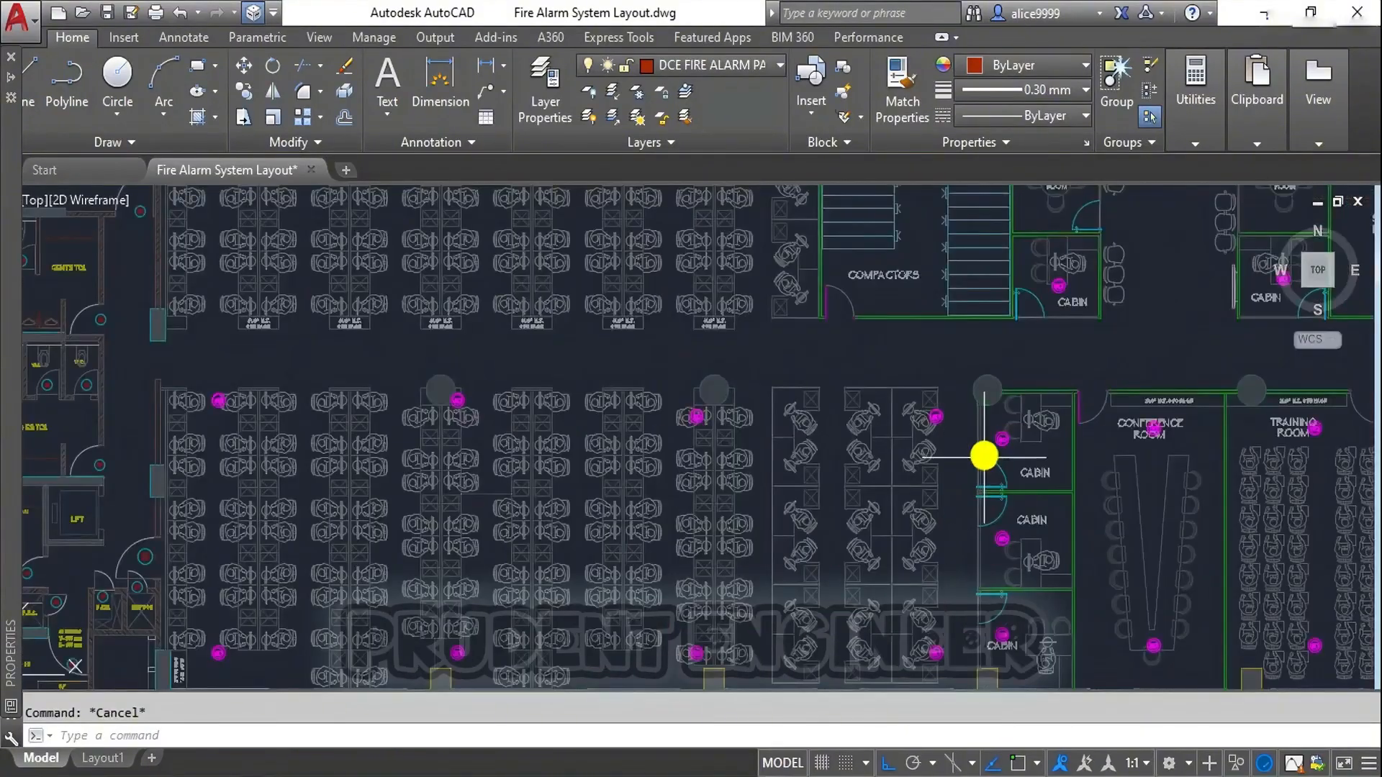
pyautogui.scroll(-4, 983, 456)
pyautogui.moveTo(1123, 410); pyautogui.dragTo(928, 427, button='middle')
pyautogui.moveTo(1086, 427); pyautogui.dragTo(829, 426, button='middle')
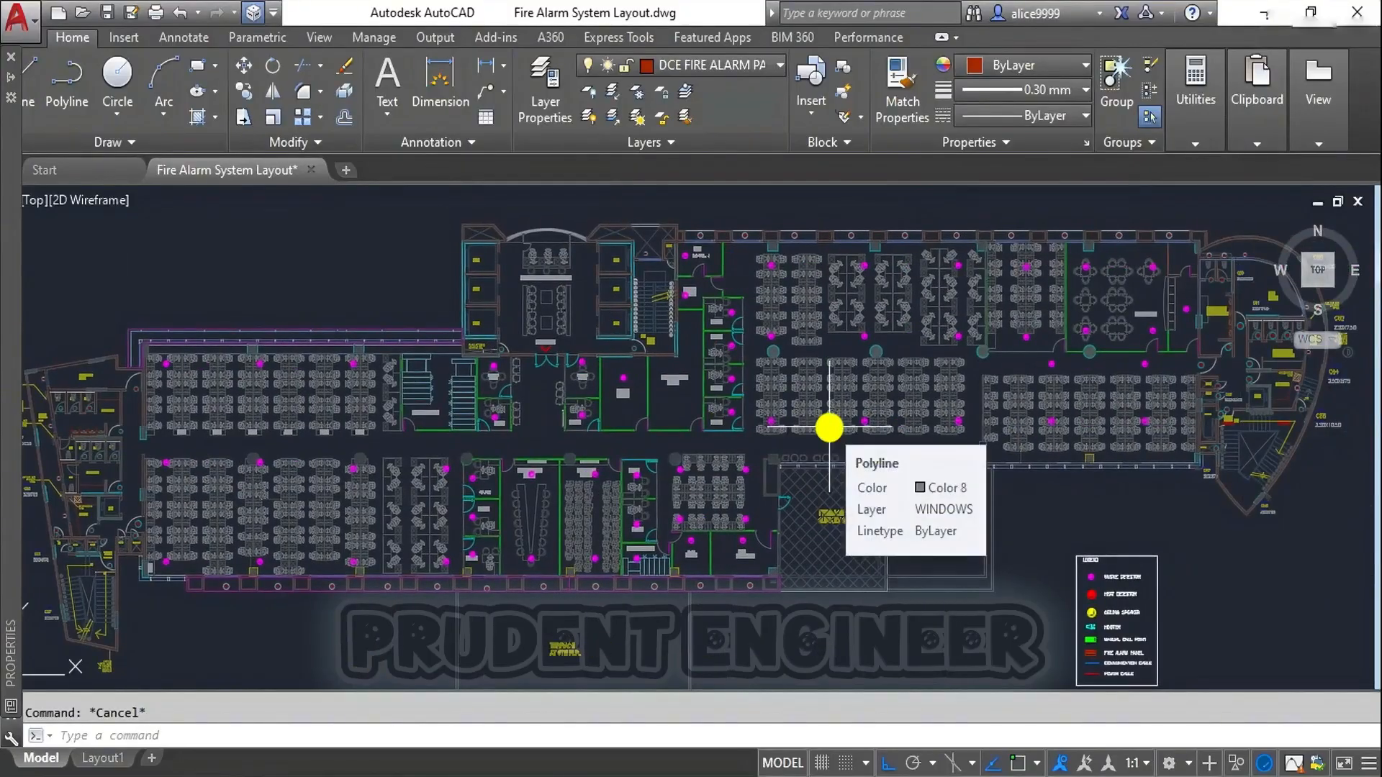